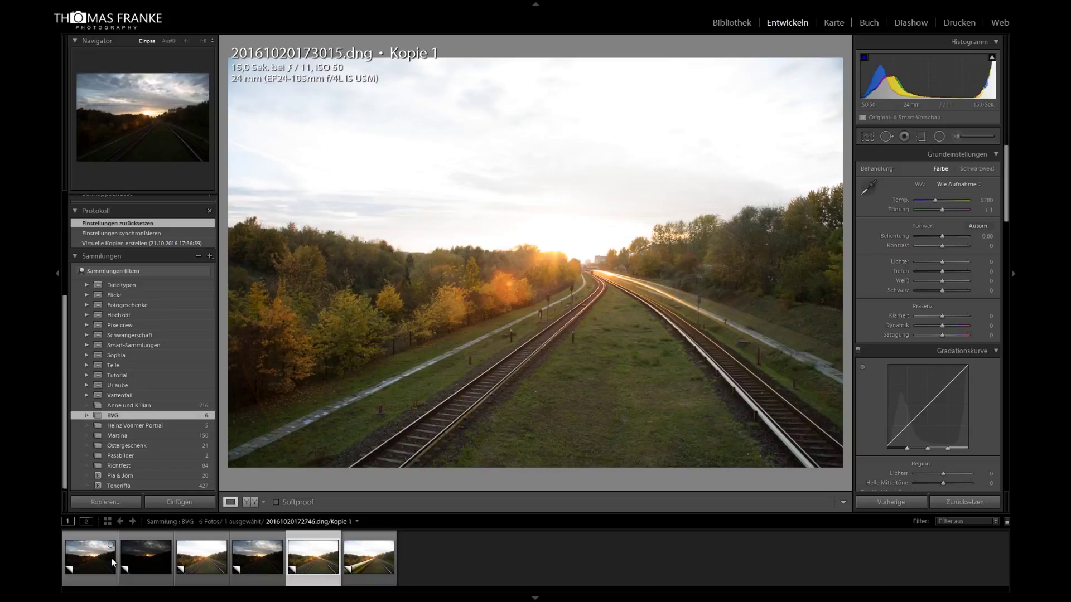
Step: Review each railway exposure in the filmstrip, from the HDR copy to 20161020173015.dng
click(259, 562)
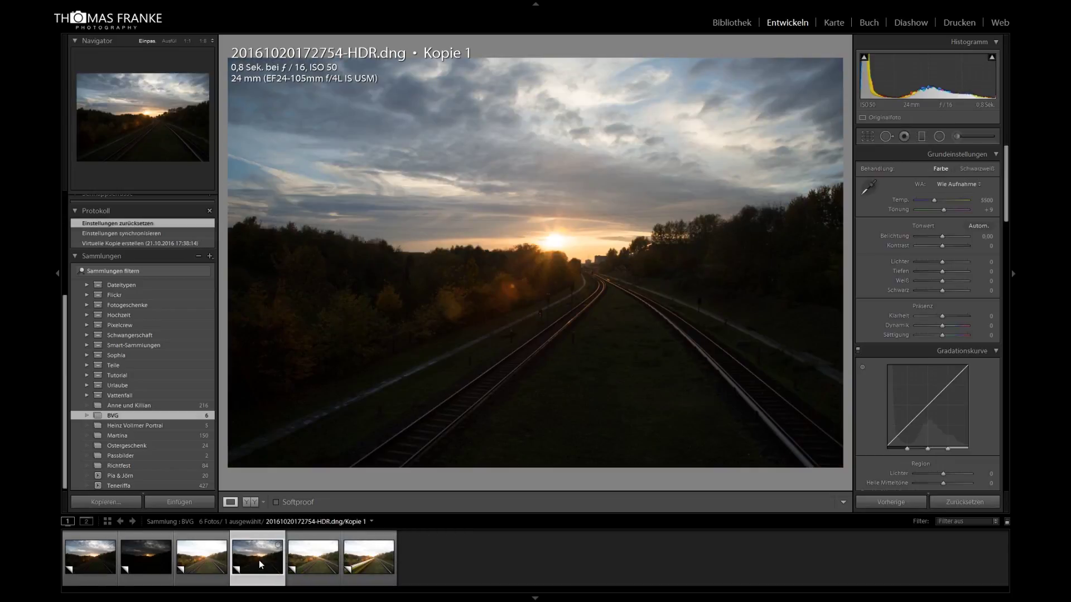
drag(259, 560, 416, 556)
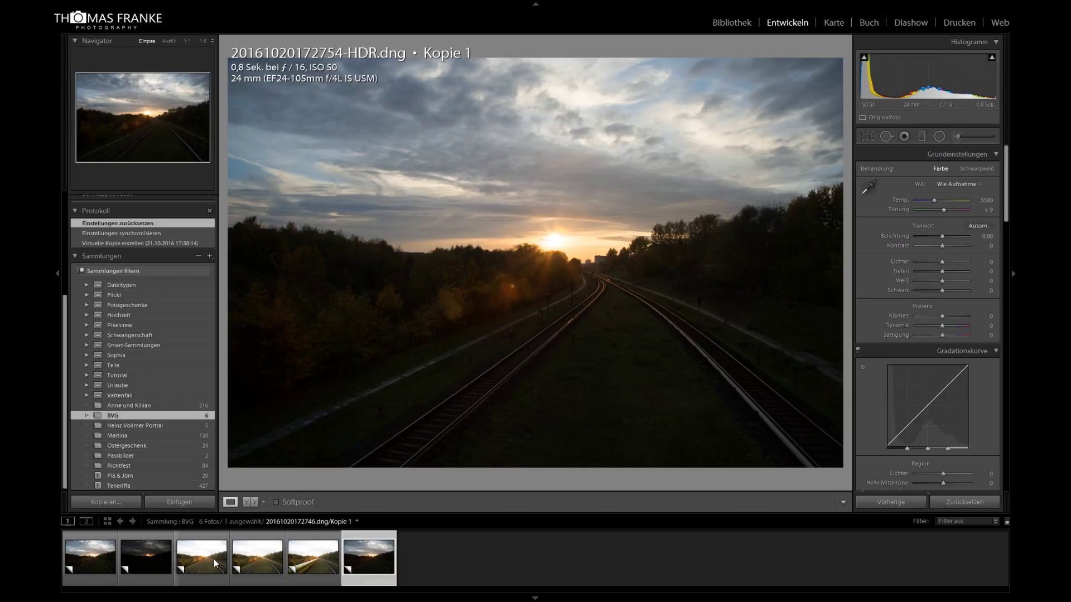
click(323, 560)
click(73, 554)
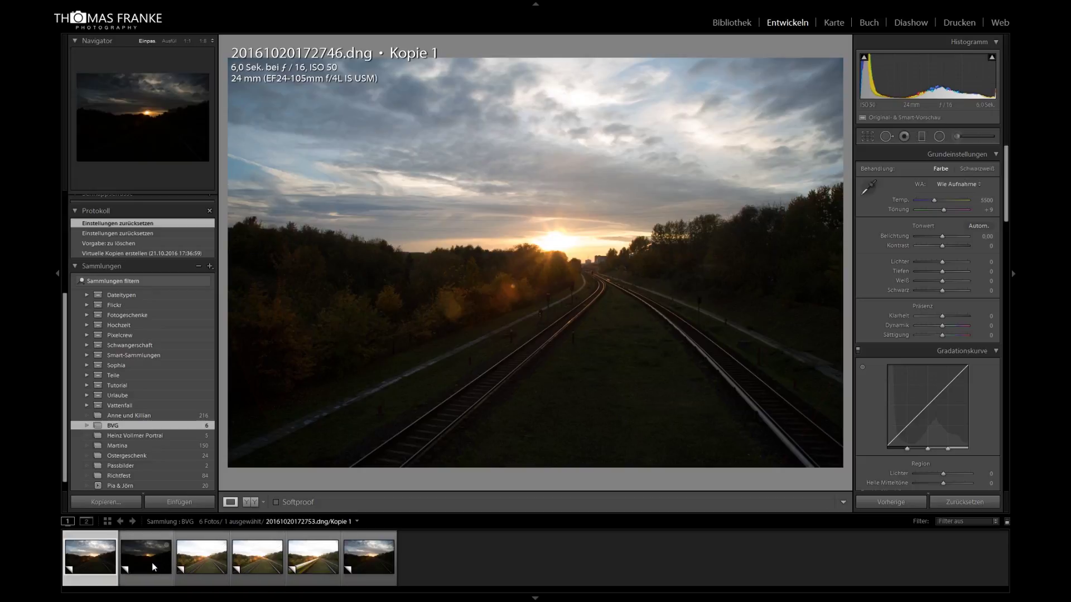
click(152, 560)
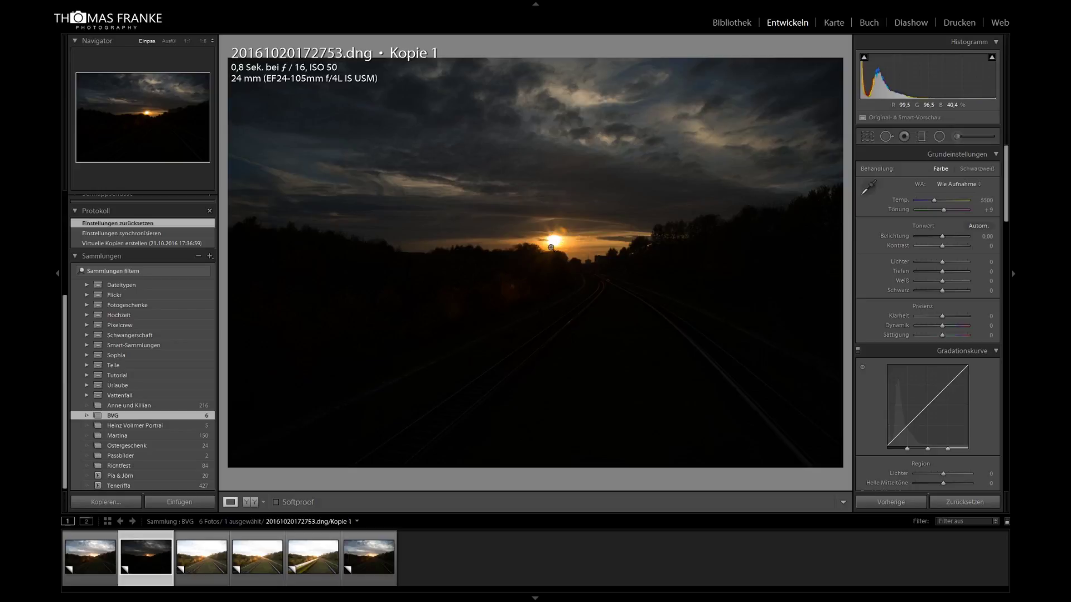
click(209, 564)
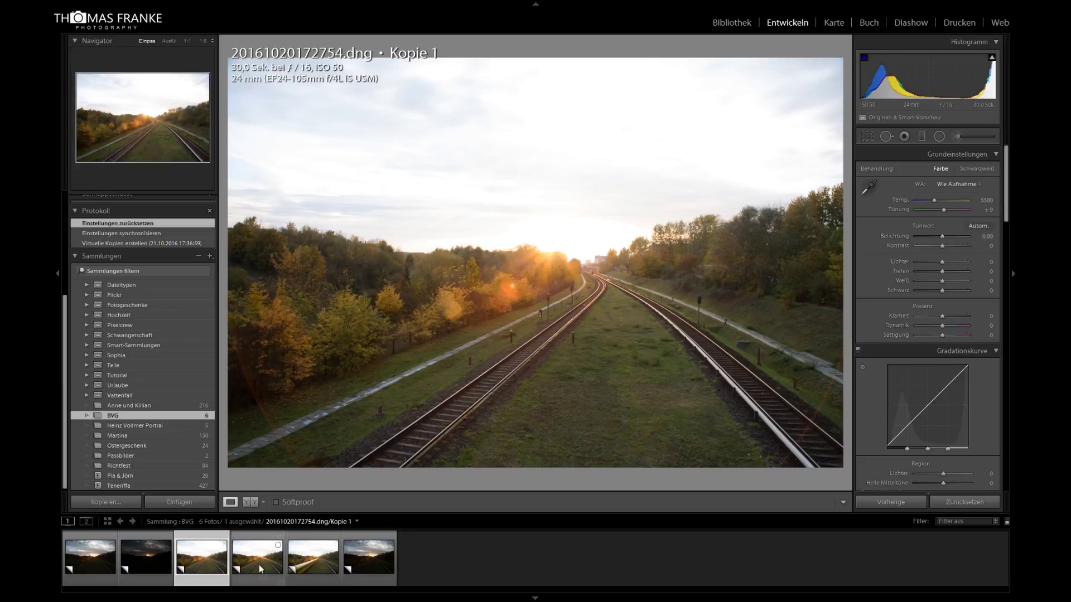
click(323, 560)
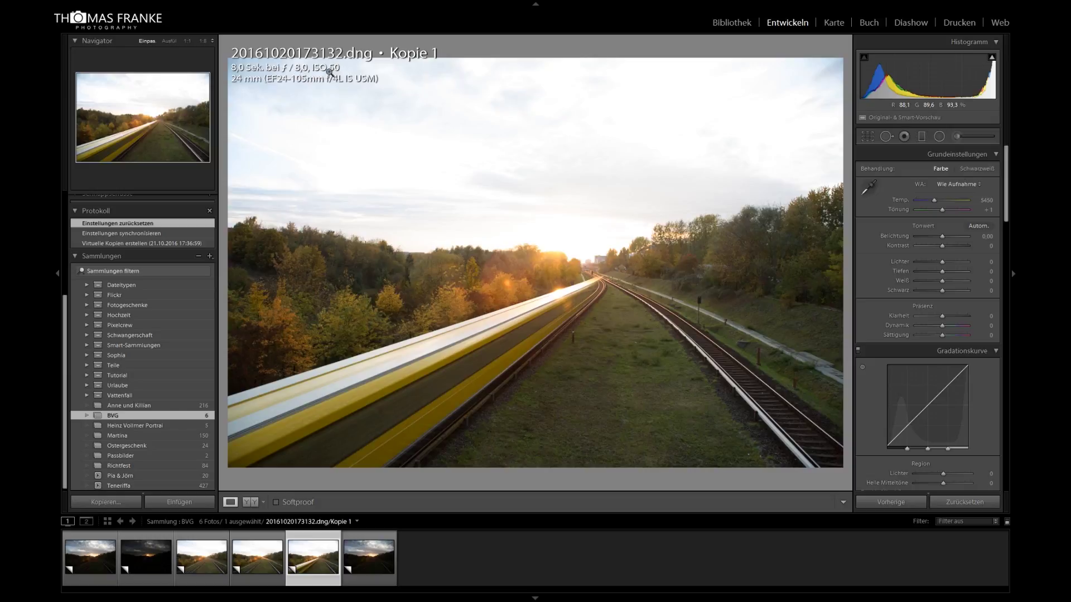
click(263, 561)
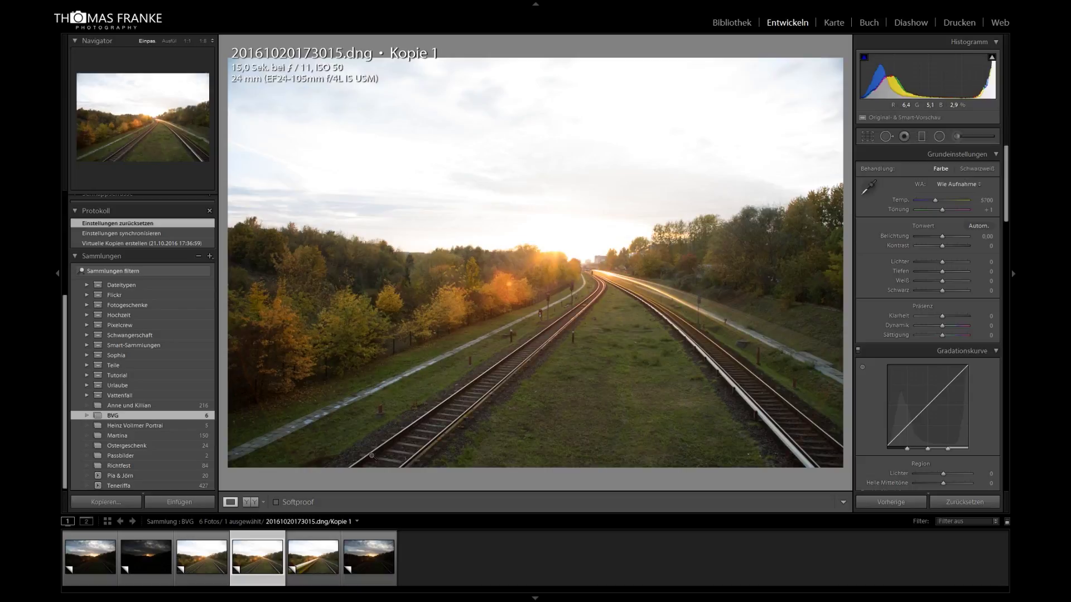
mouse_move(370, 557)
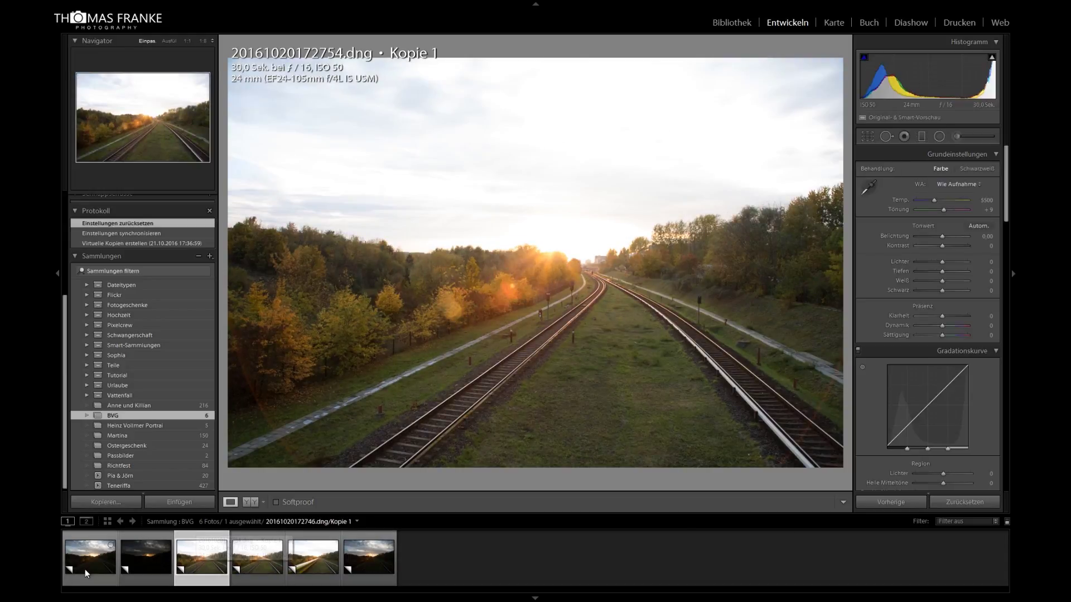
click(91, 563)
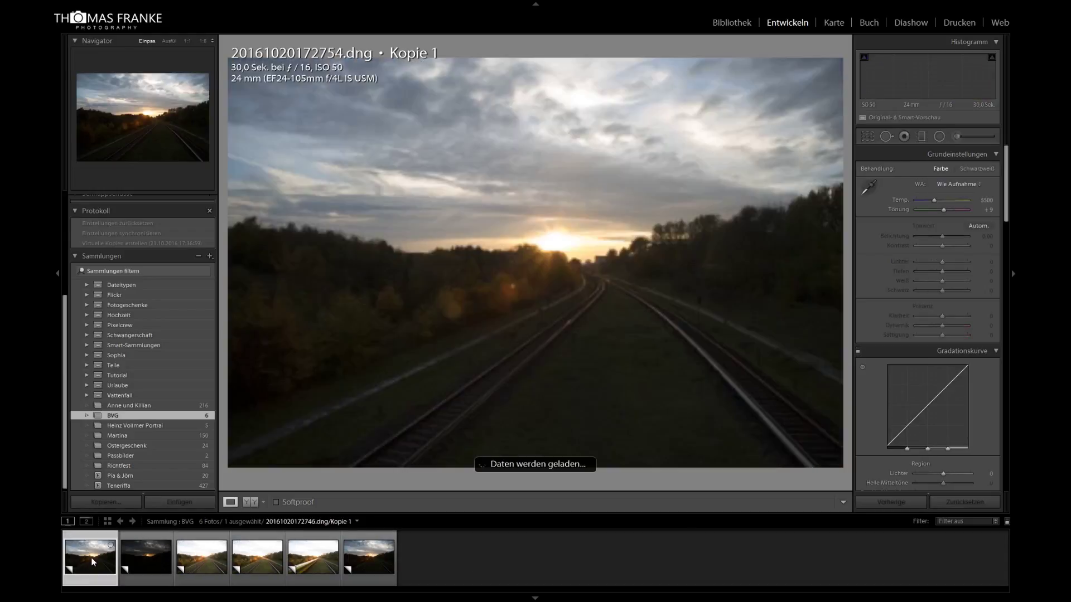
Step: Select the first five railway photos, leaving the sixth out
shift+click(375, 562)
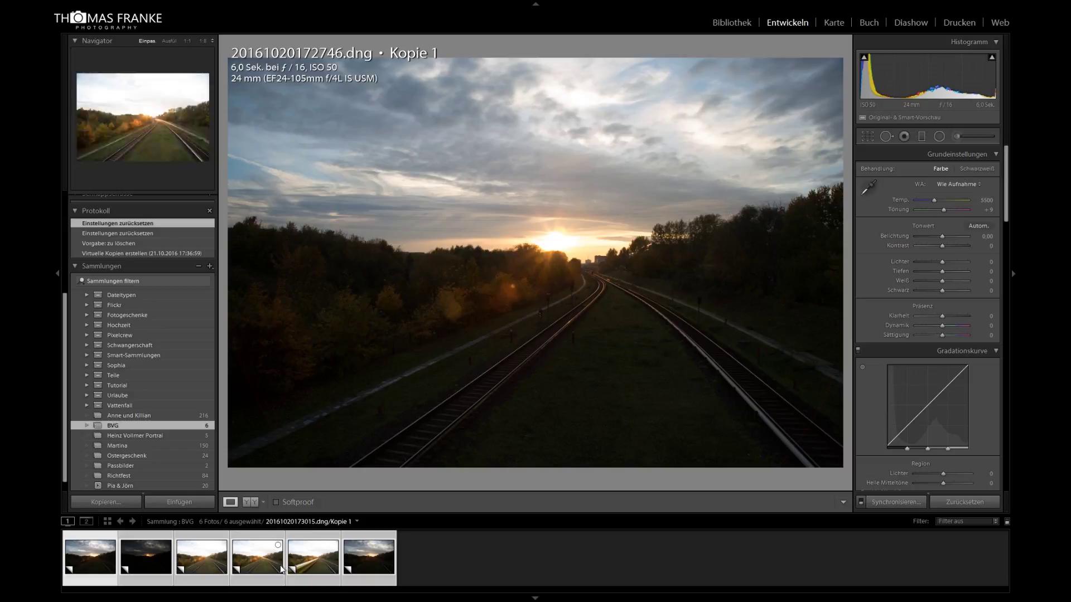
ctrl+click(359, 552)
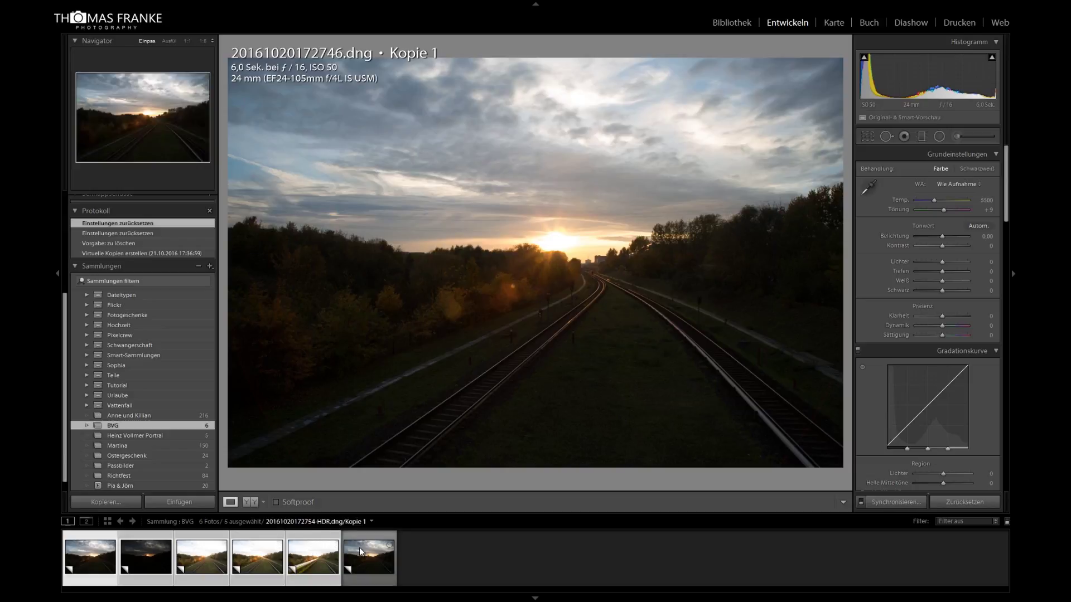
click(360, 548)
click(312, 558)
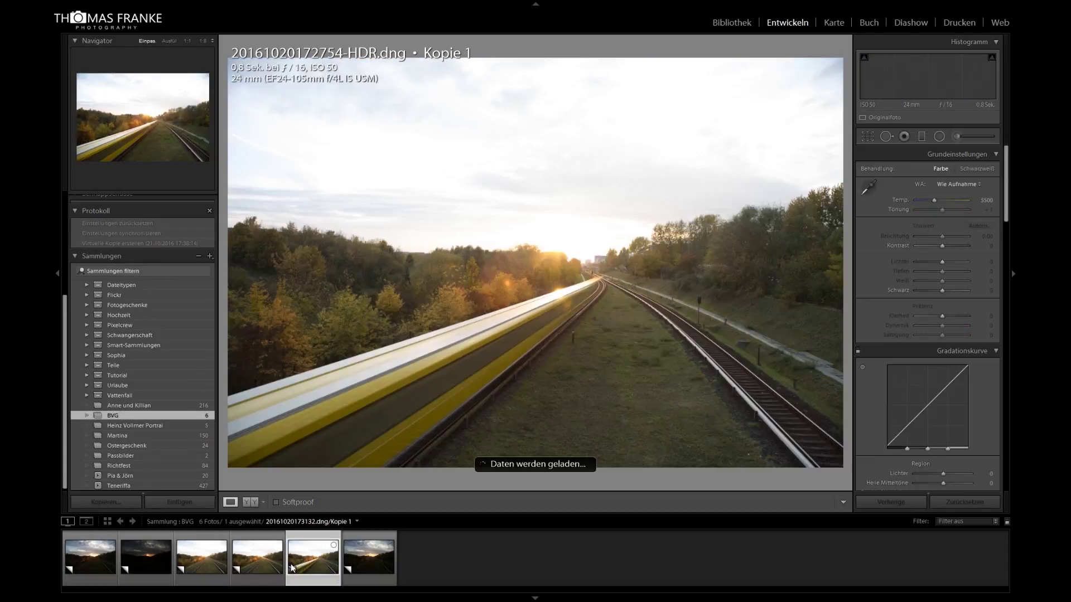
shift+click(115, 562)
Step: Match total exposures across the five photos in Library, then edit the first copy in Develop
click(728, 23)
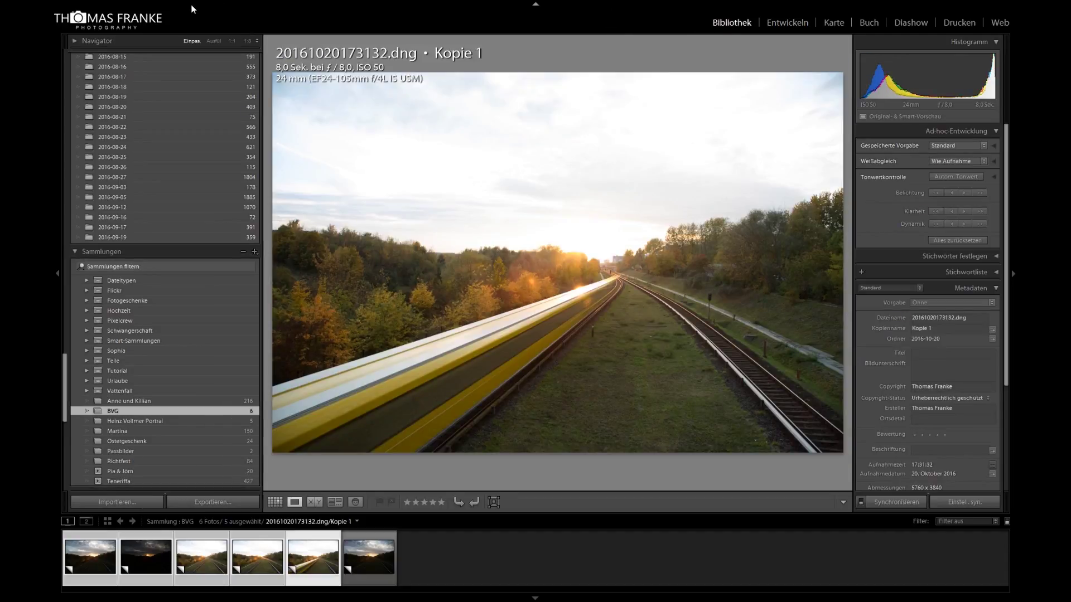
click(153, 5)
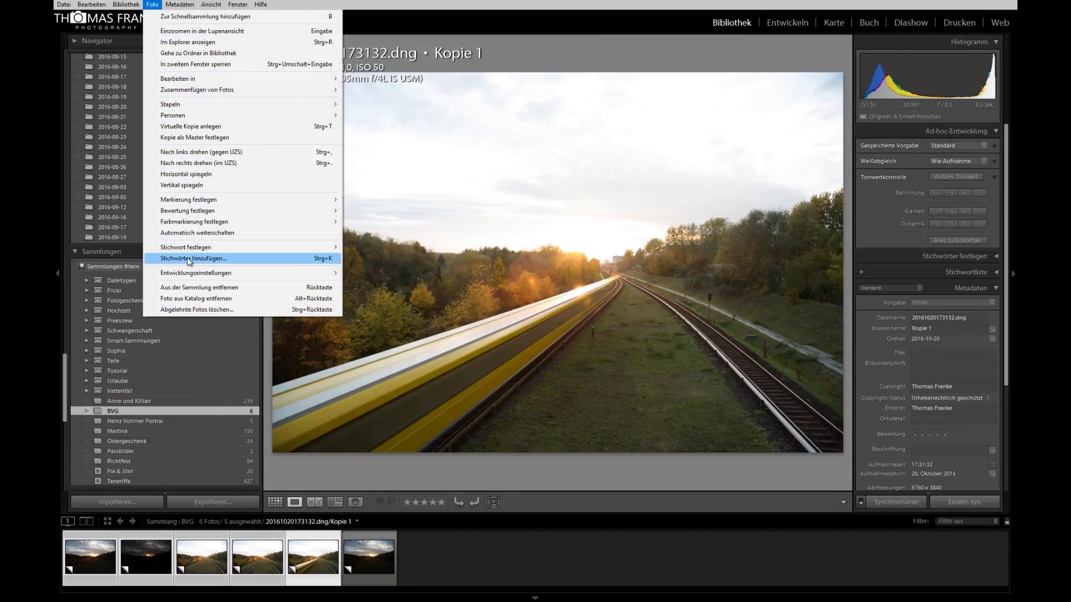
mouse_move(196, 273)
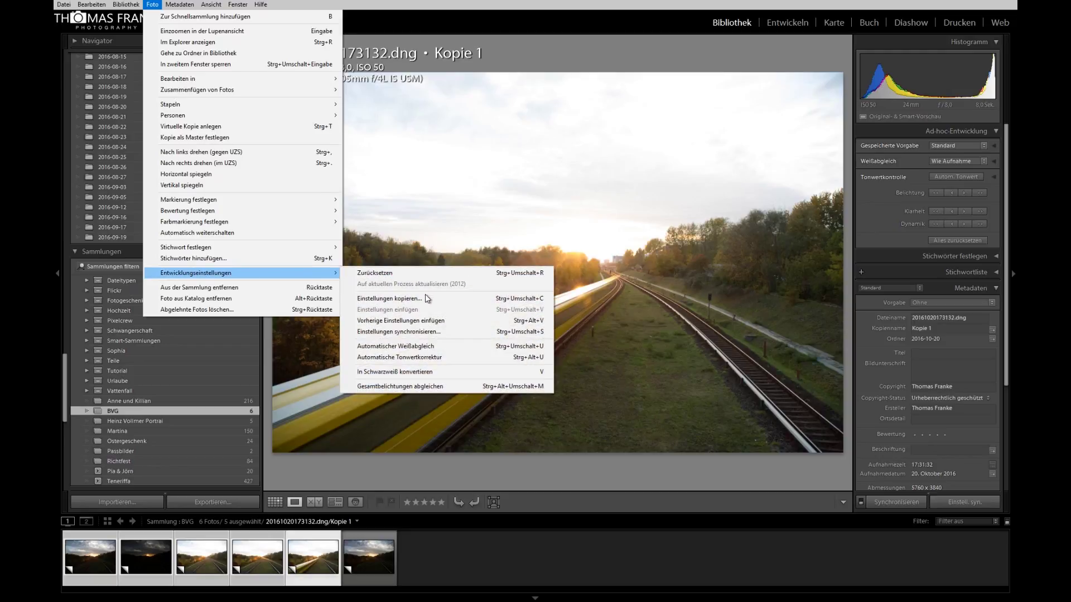
click(429, 386)
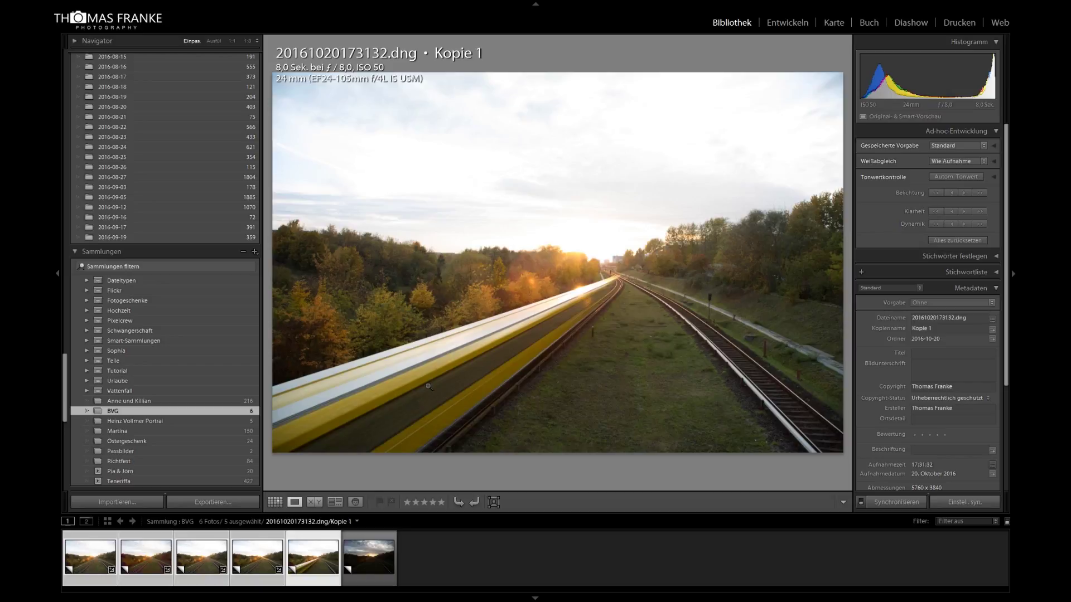
click(103, 560)
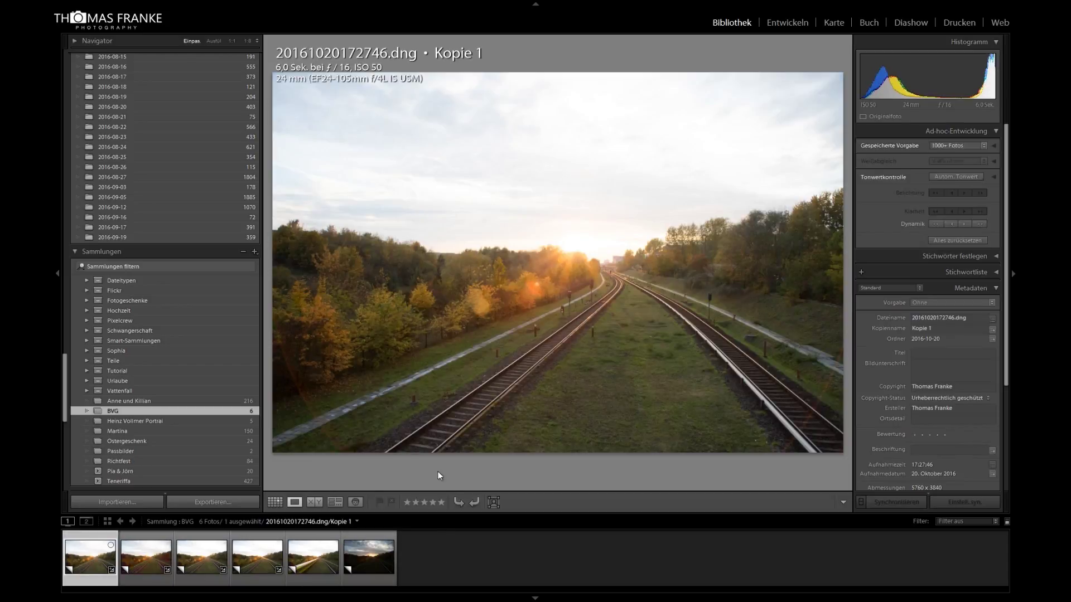
click(806, 23)
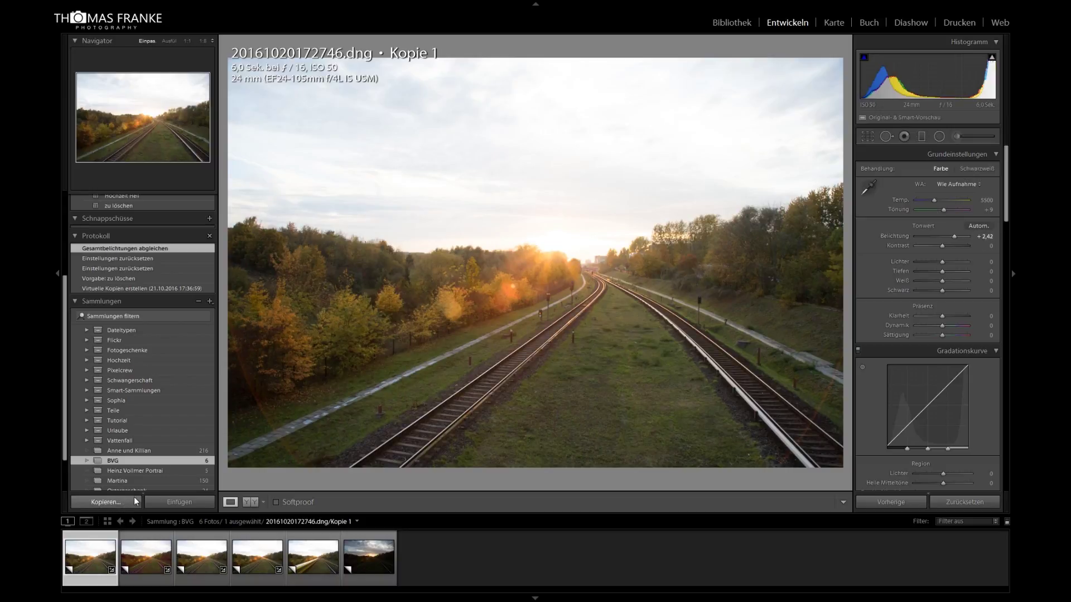
Step: Compare the exposure-matched 172753, 172754, 173015 and 173132 copies in the filmstrip
click(150, 551)
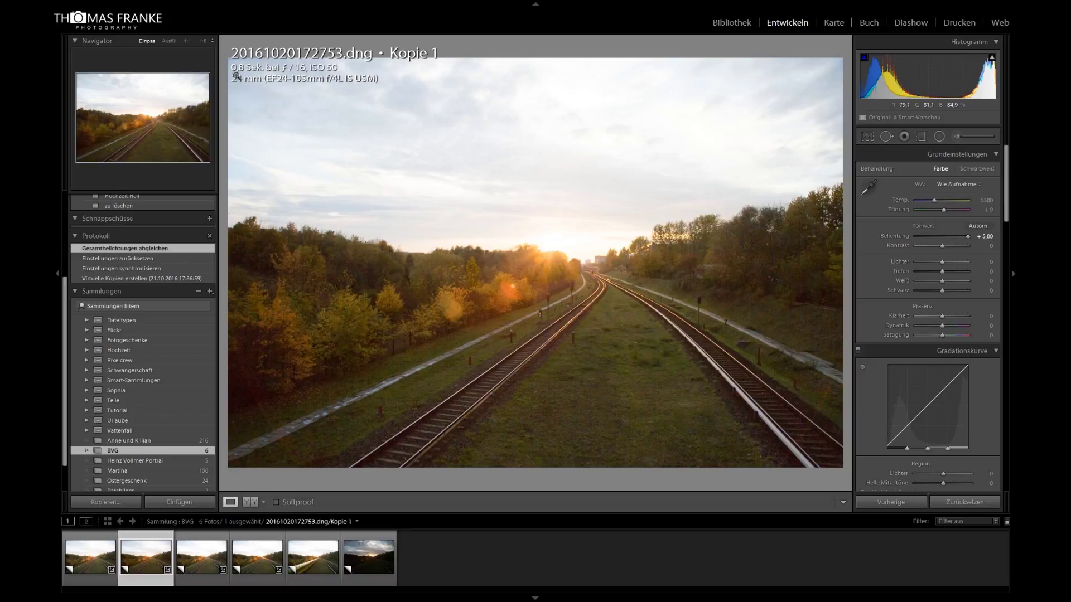
click(202, 558)
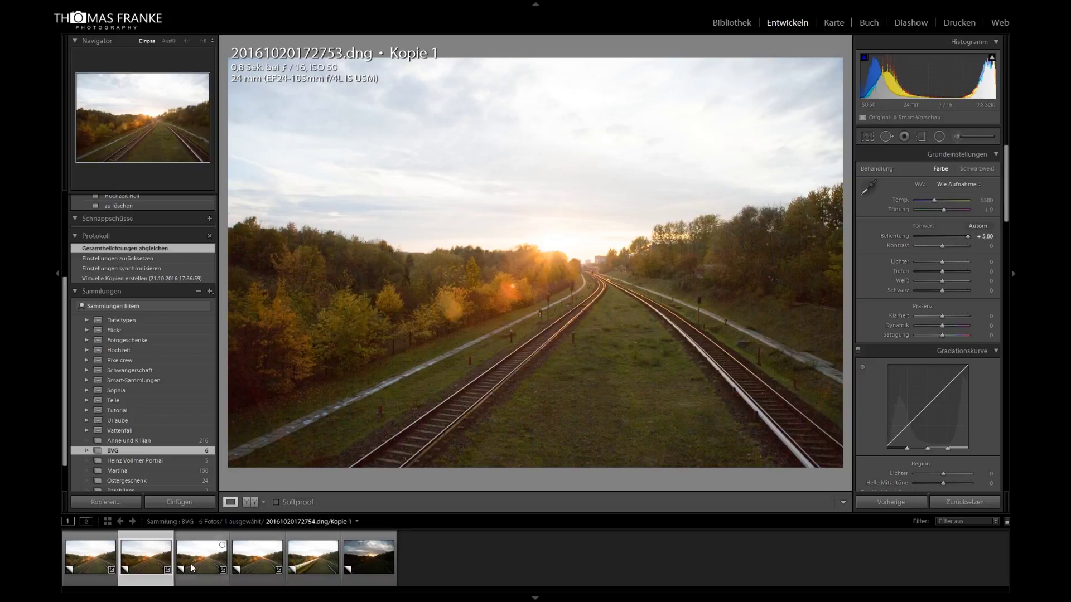
click(257, 565)
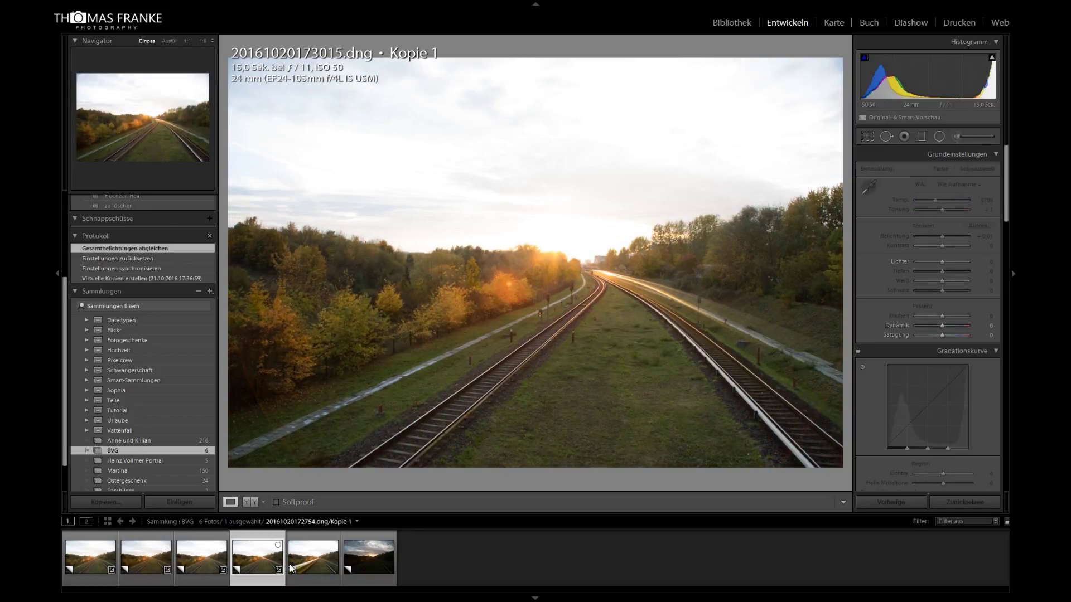
click(316, 558)
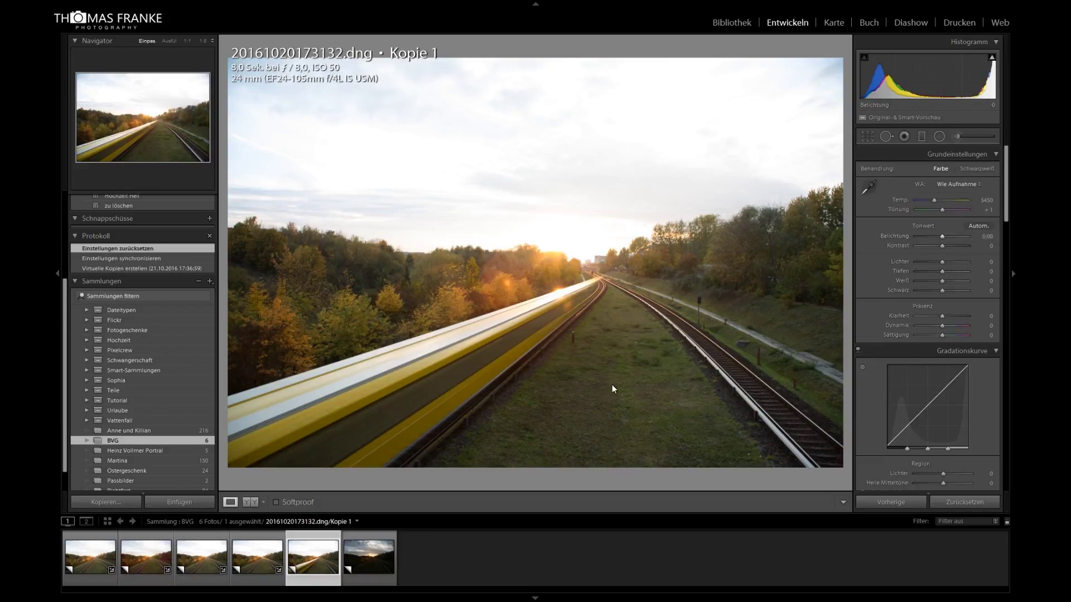
click(256, 565)
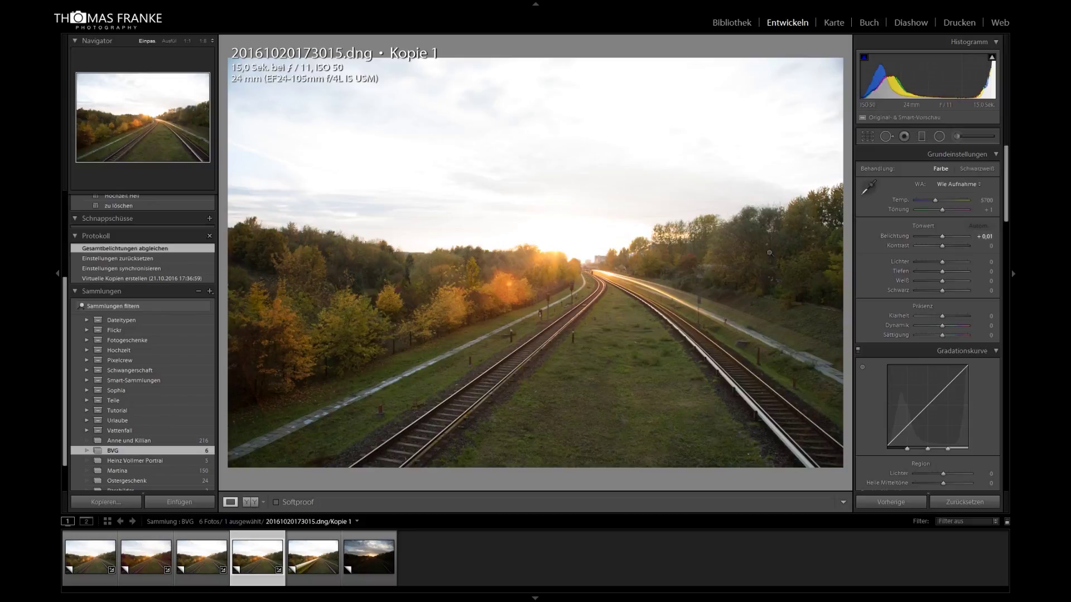
click(196, 557)
click(158, 558)
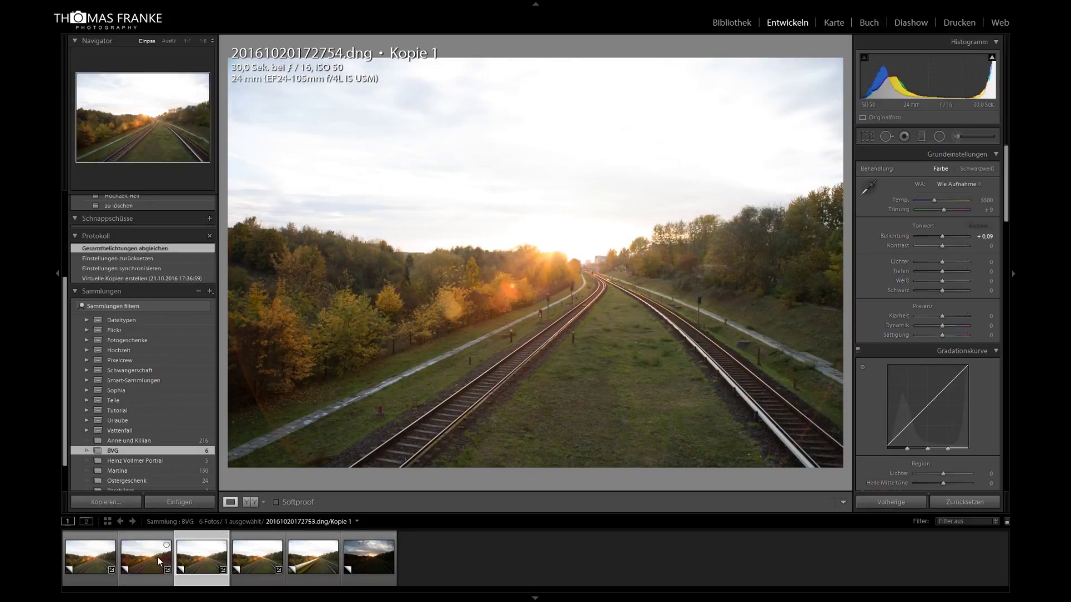
click(202, 558)
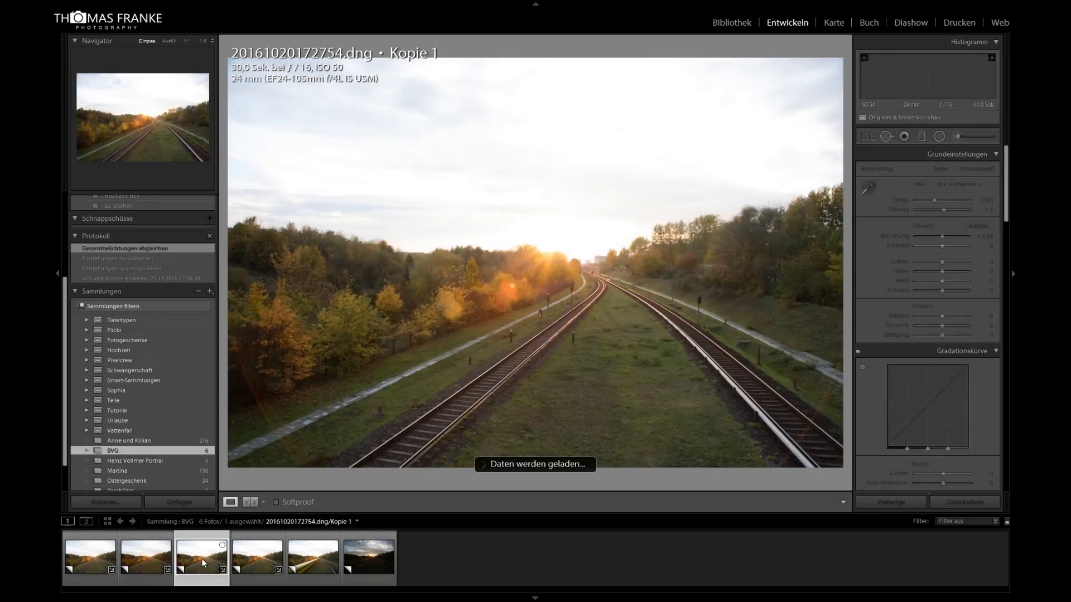
click(97, 558)
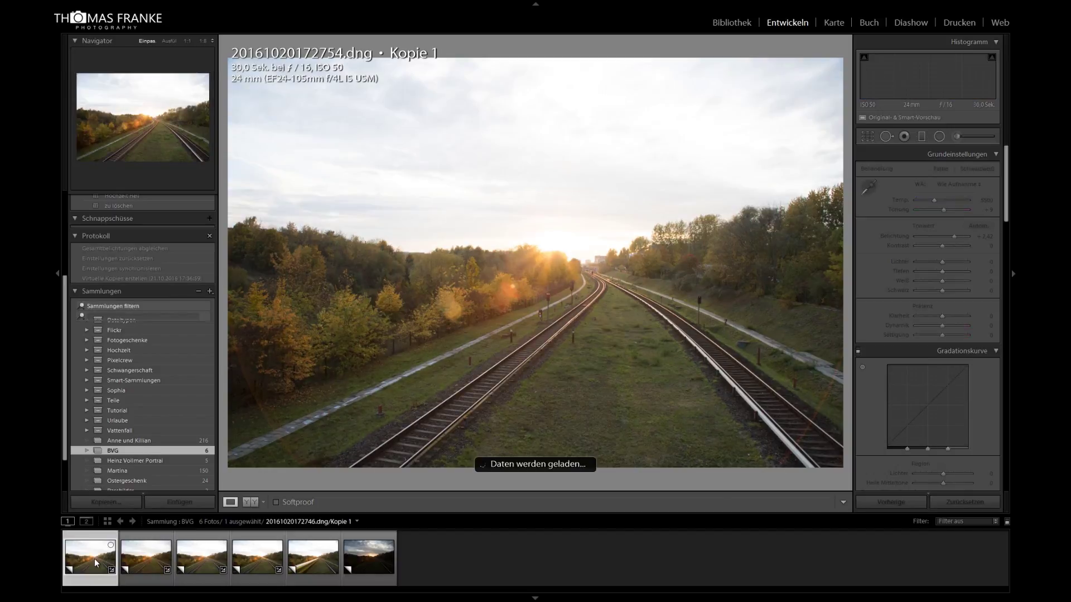
Step: Select the first three train-free frames together
click(133, 561)
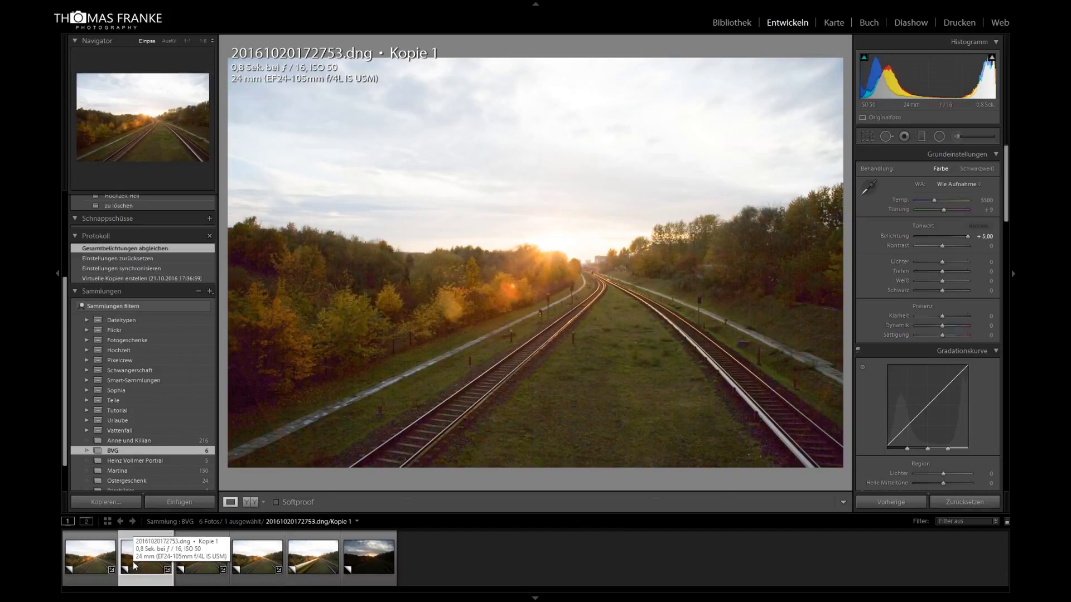
click(206, 567)
shift+click(95, 560)
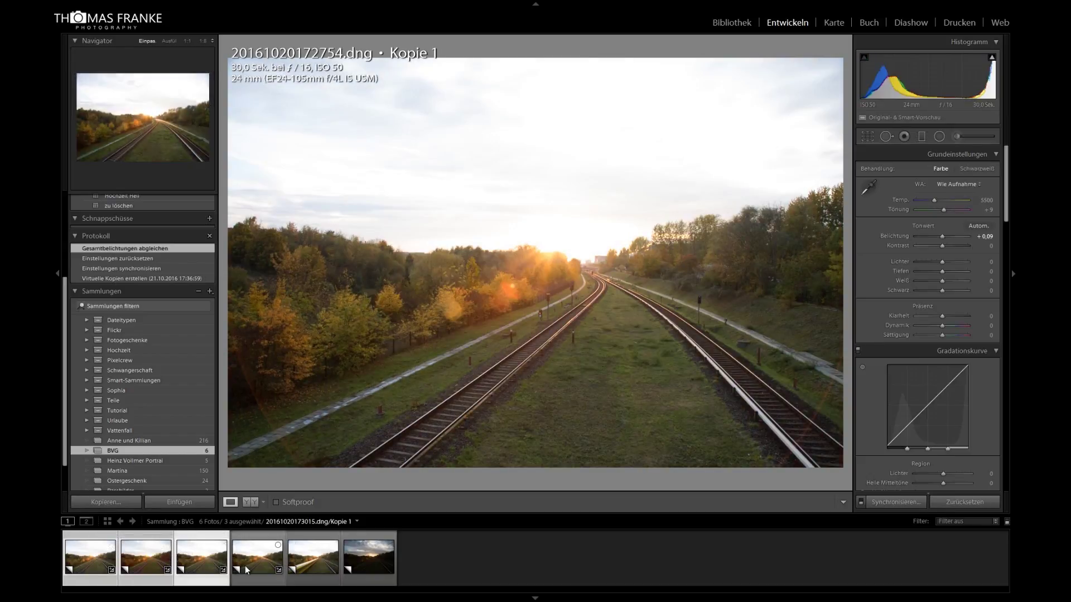
Step: Merge the three selected sunset exposures into one HDR image via Photo Merge > HDR
right_click(187, 560)
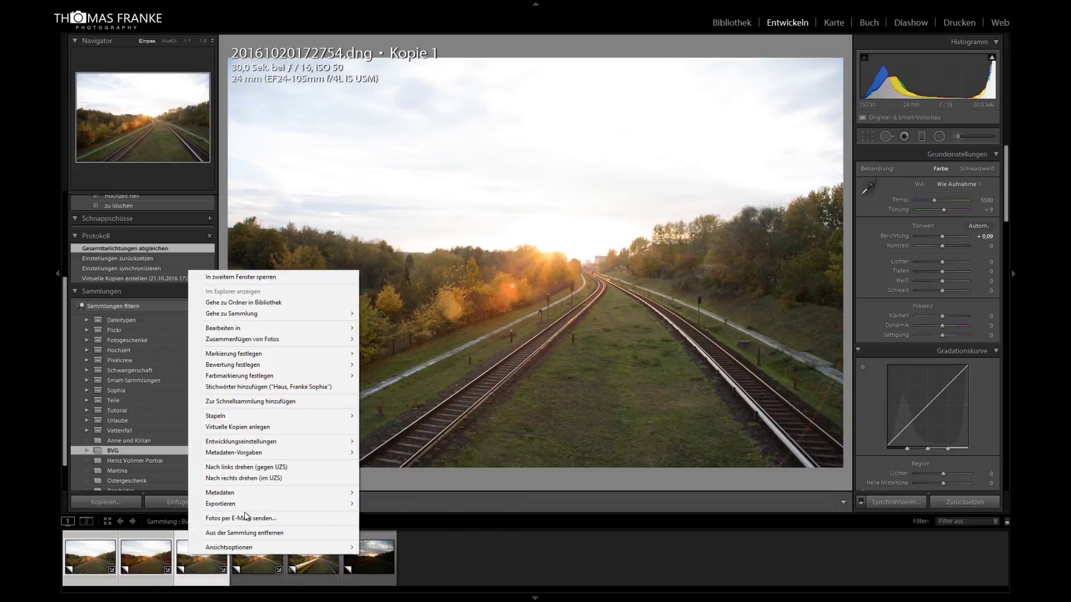
mouse_move(243, 339)
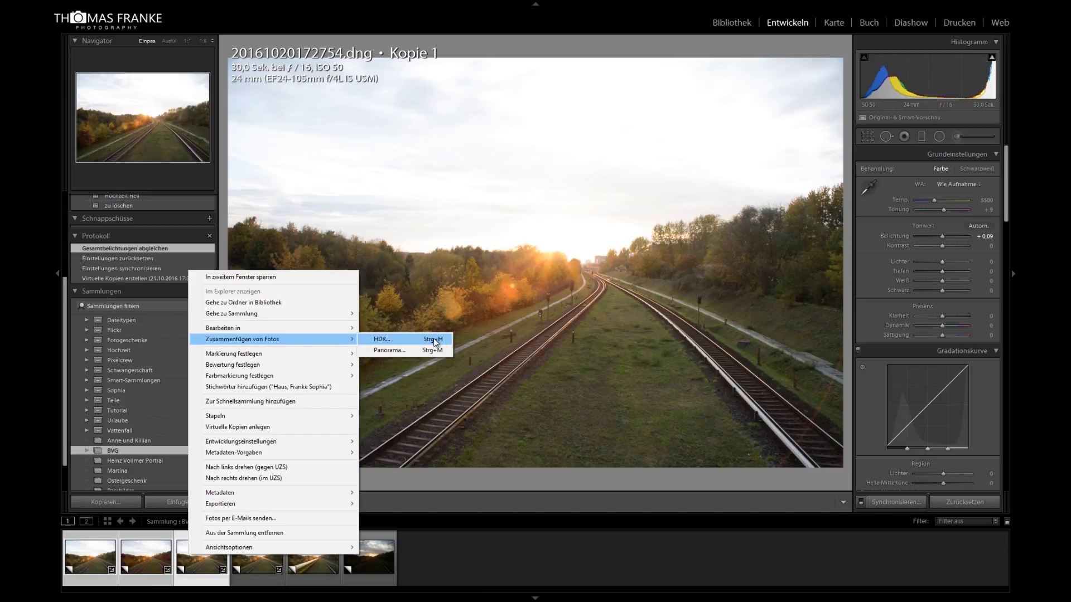
click(384, 339)
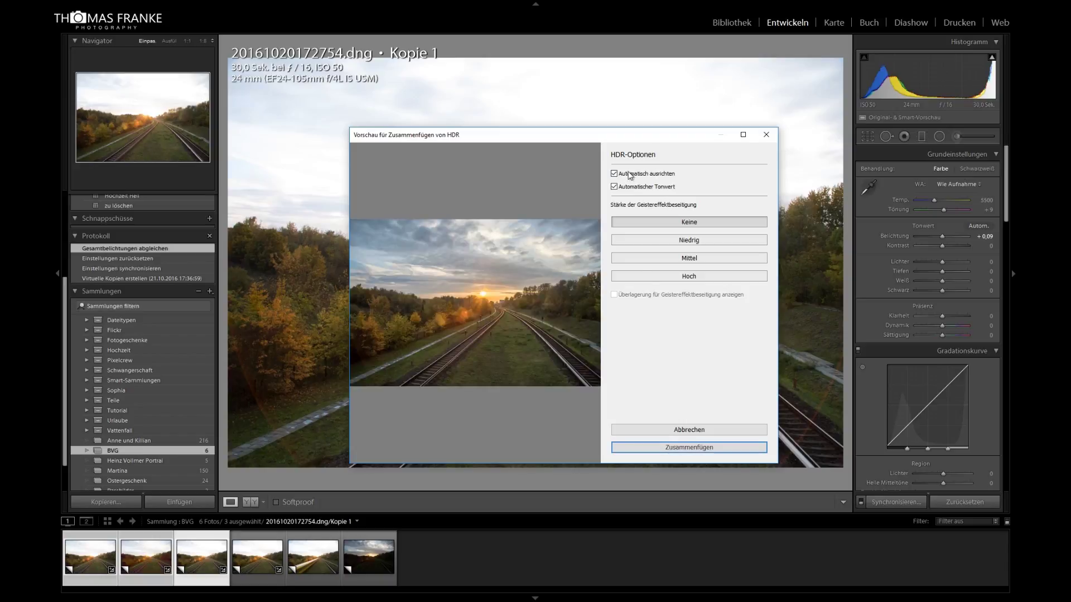
click(651, 446)
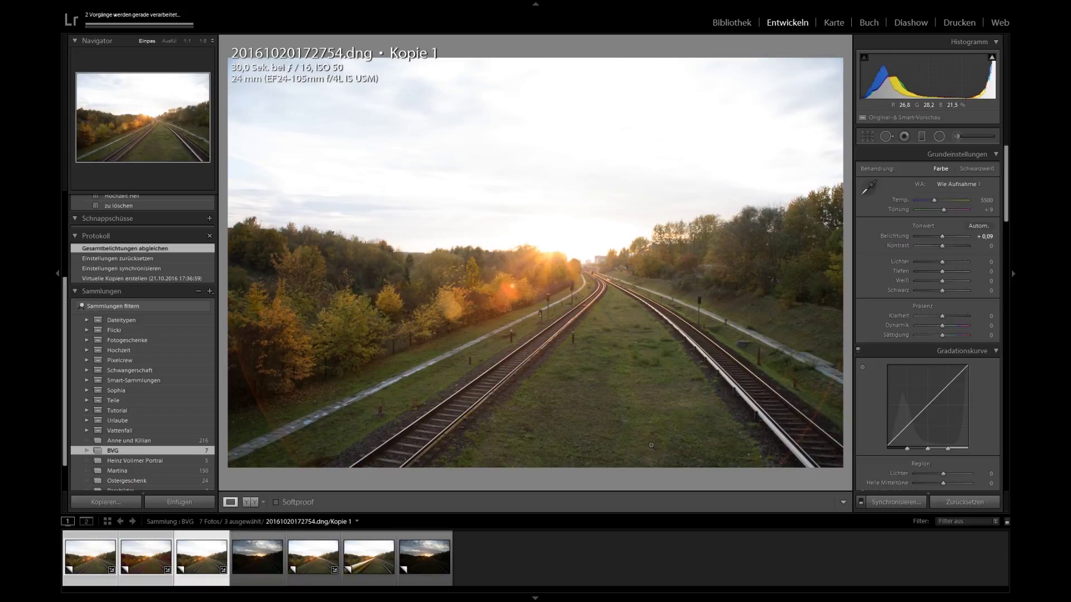
click(257, 557)
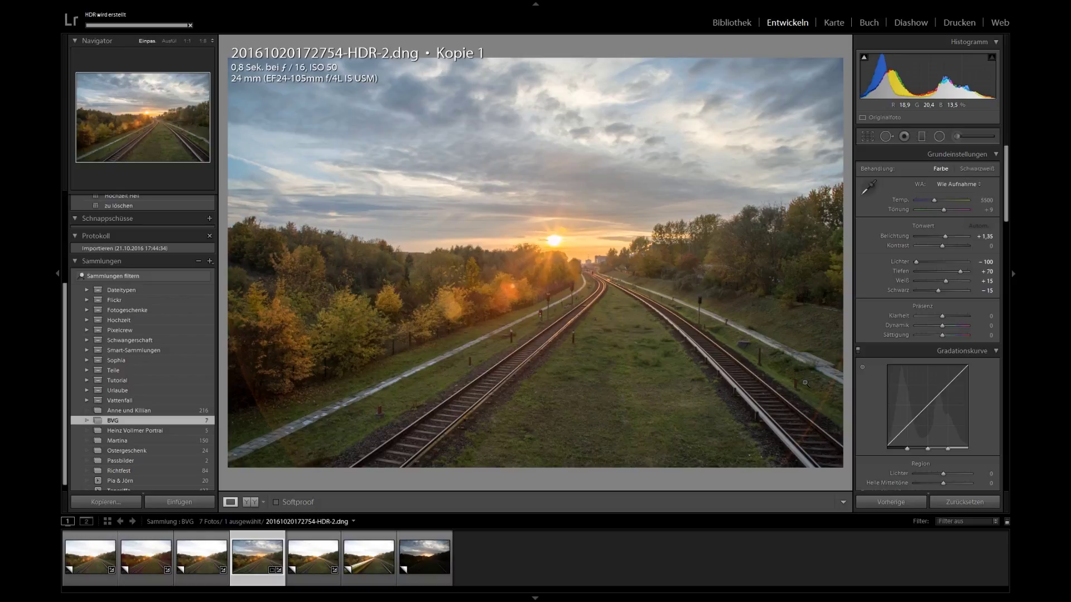
click(309, 535)
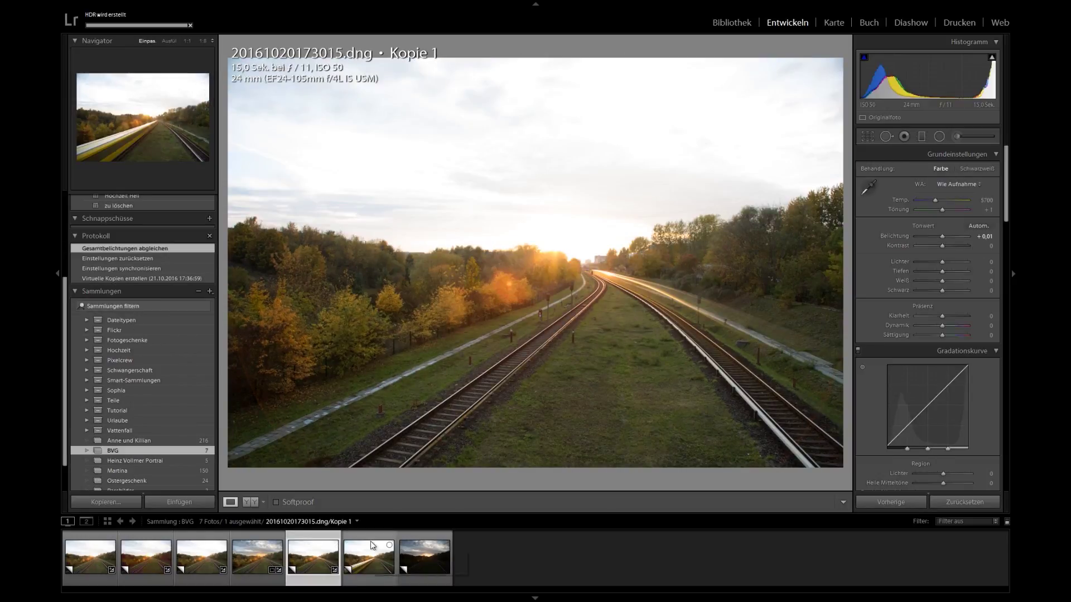
click(362, 555)
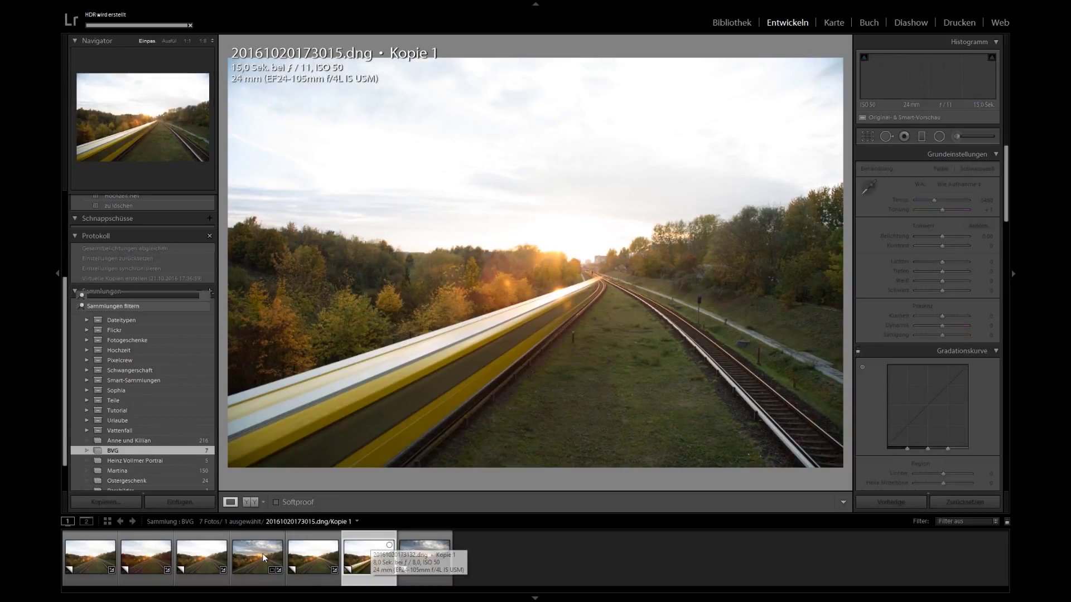
click(261, 555)
click(310, 557)
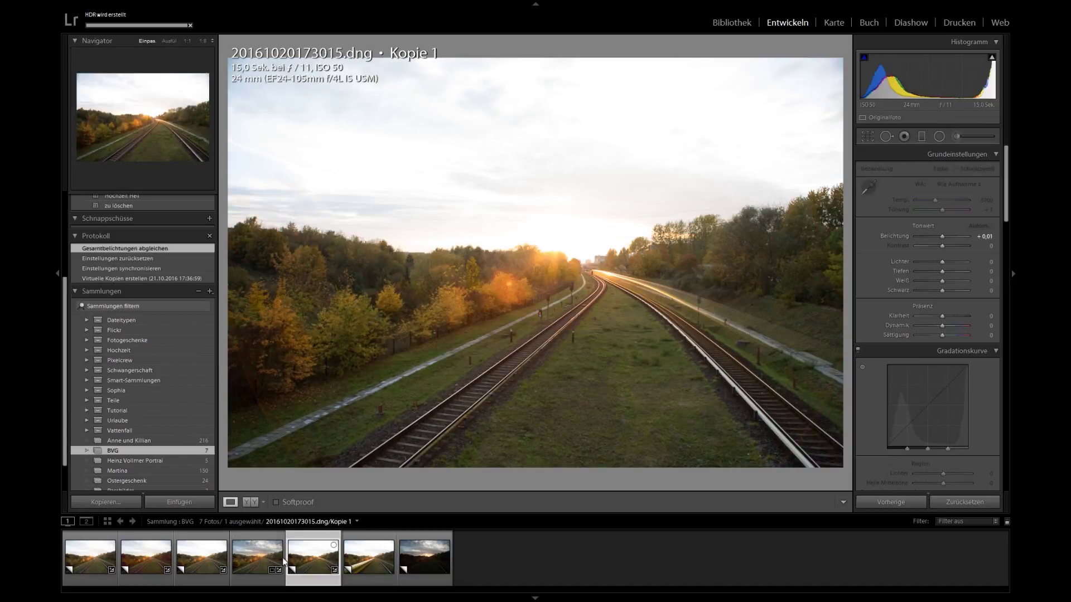
click(262, 556)
click(312, 557)
click(267, 557)
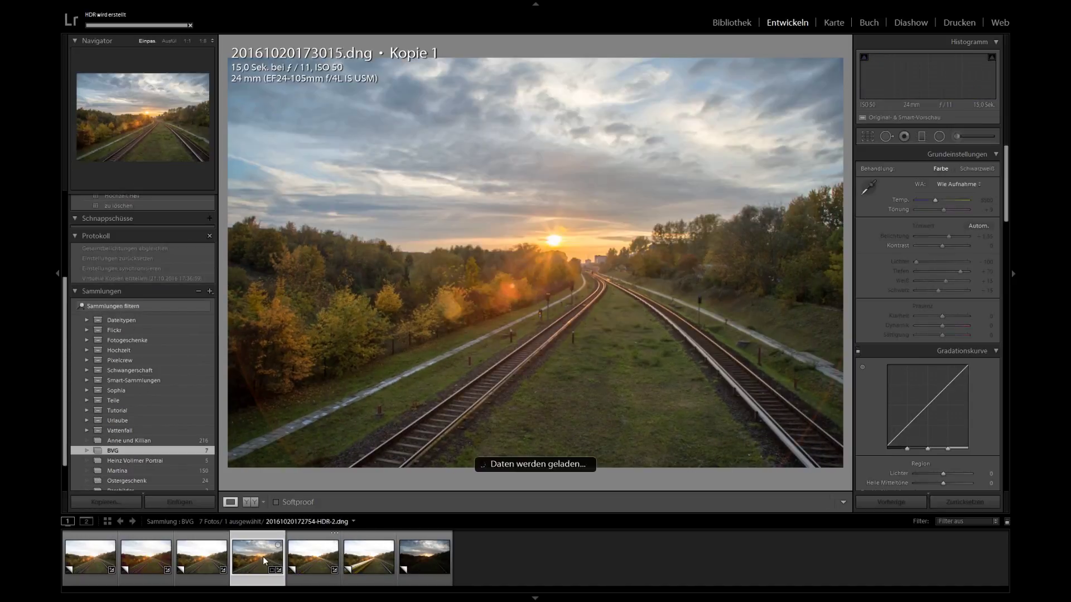
click(311, 557)
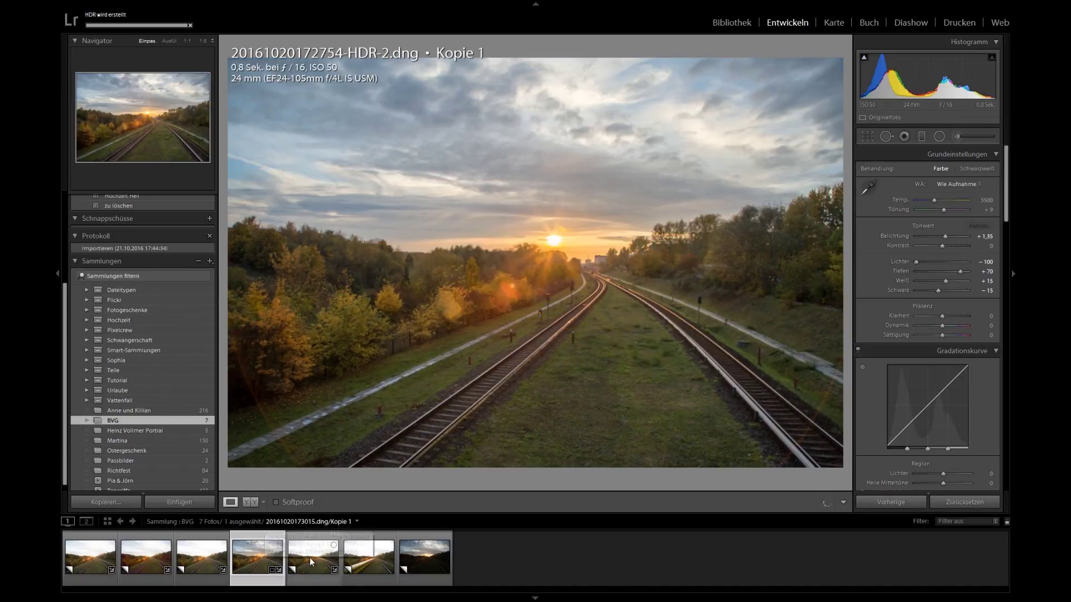
click(269, 557)
click(305, 560)
click(265, 557)
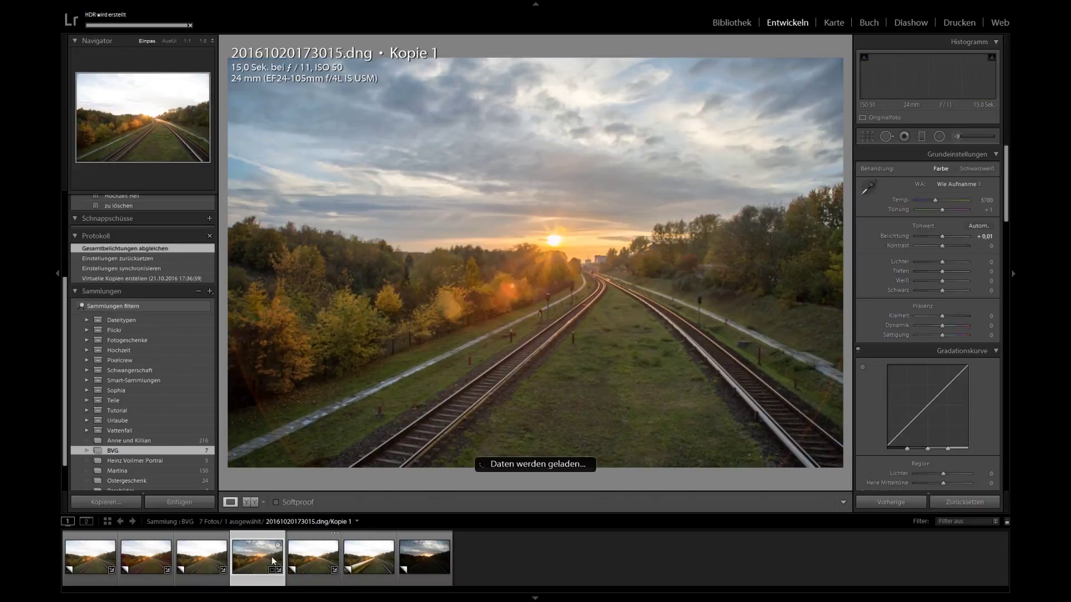
click(310, 558)
click(266, 557)
click(312, 558)
click(362, 563)
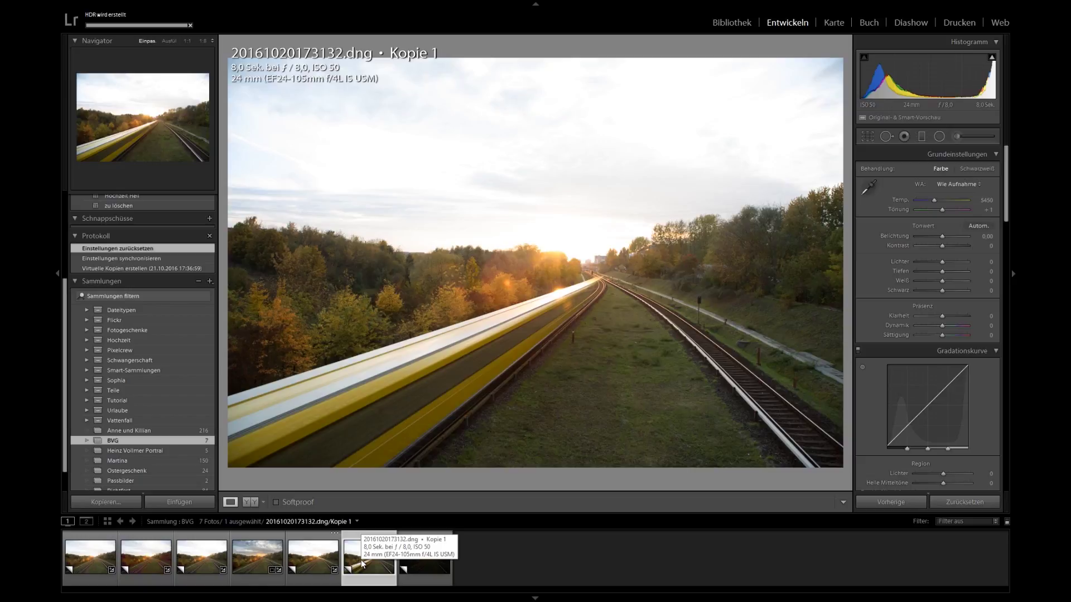
click(313, 562)
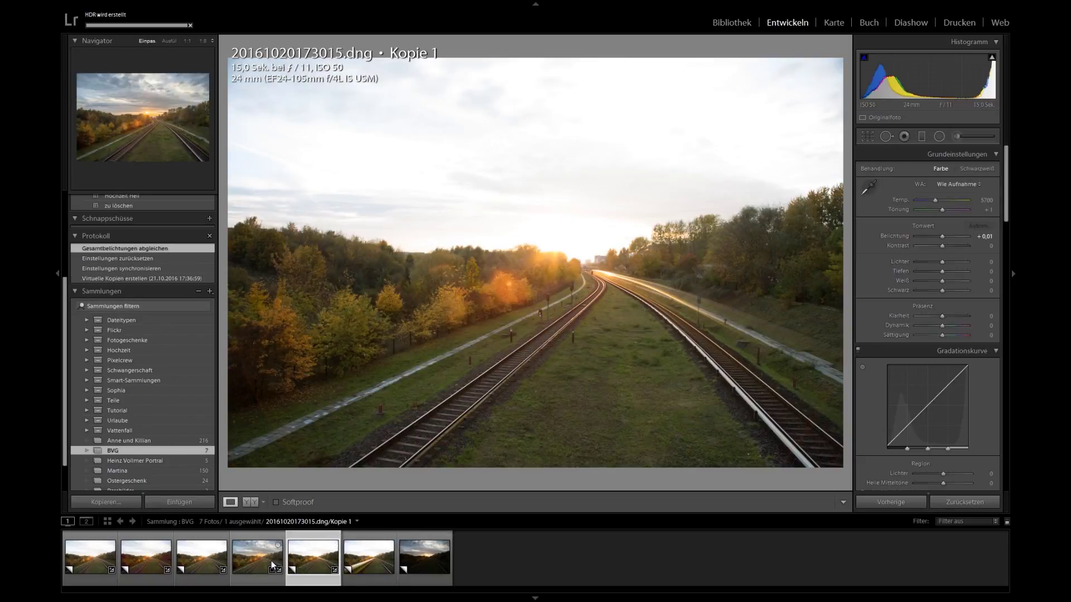
click(271, 561)
click(313, 560)
Step: Set highlights to −81 and shadows to +70
drag(945, 260, 916, 256)
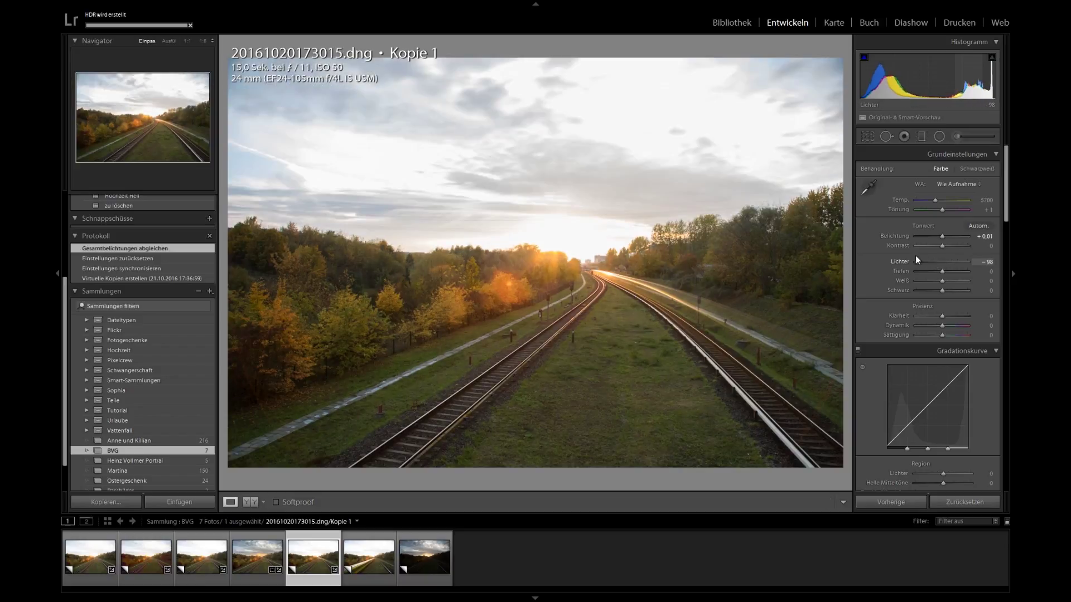
drag(915, 256, 959, 273)
click(983, 271)
text(70)
key(Return)
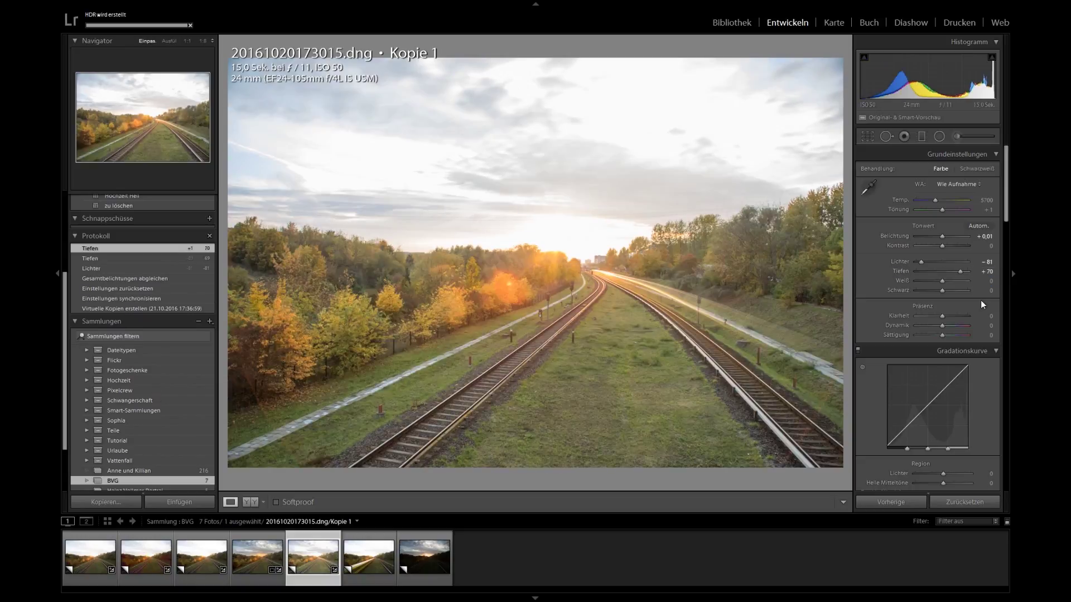
Step: Lower whites to −13 and blacks to −22 while checking clipping, and raise vibrance to +15
alt+click(943, 279)
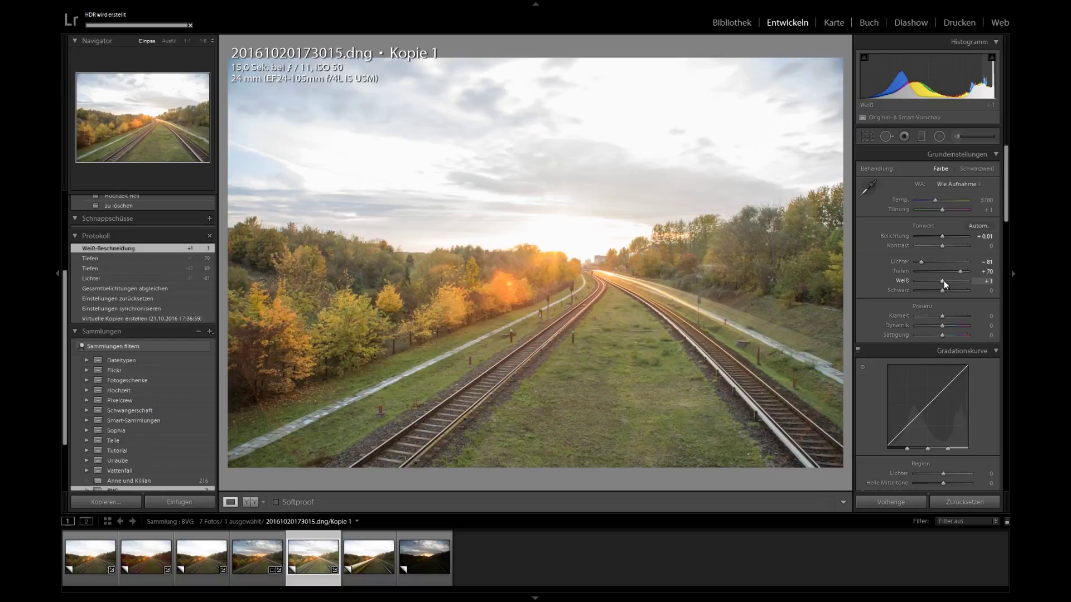
alt+click(944, 280)
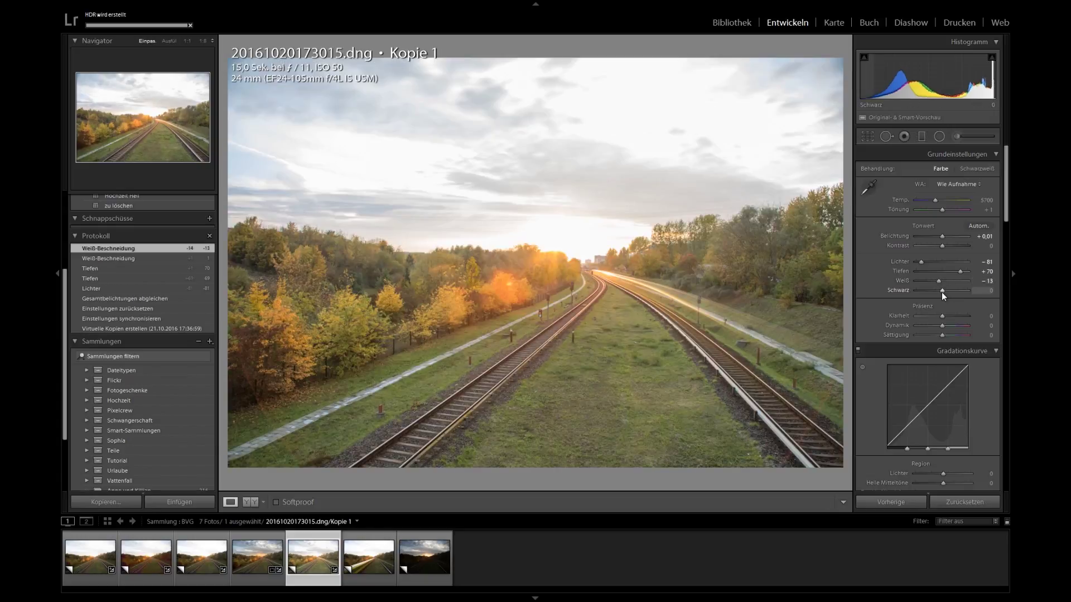
alt+click(941, 291)
drag(939, 290, 935, 290)
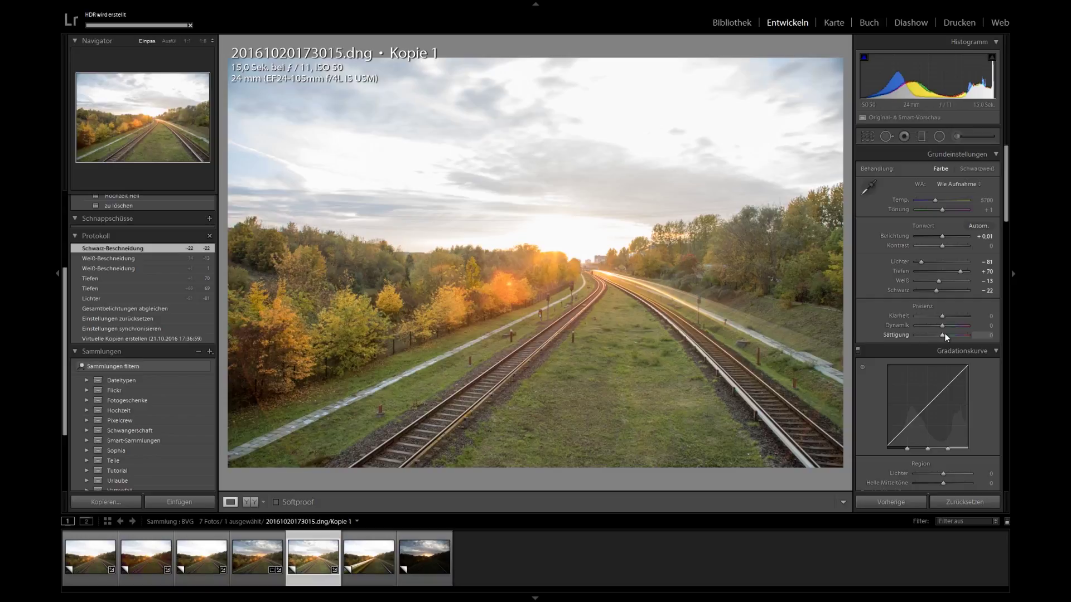
drag(942, 326, 946, 331)
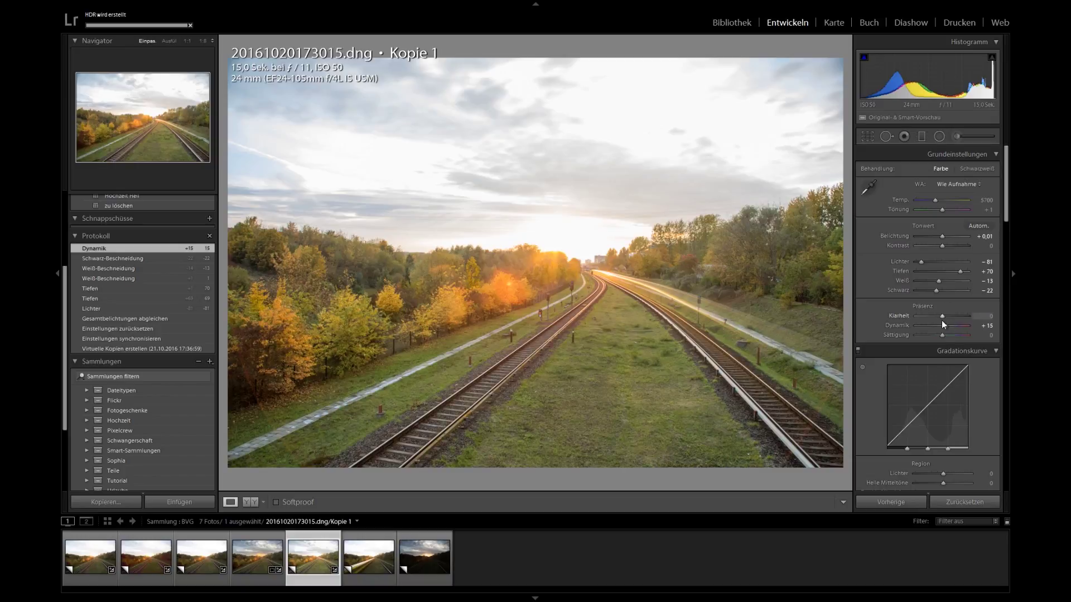
Step: Set the Details sharpening amount to 0
drag(1003, 213, 1003, 338)
drag(925, 338, 913, 339)
drag(1007, 328, 1008, 373)
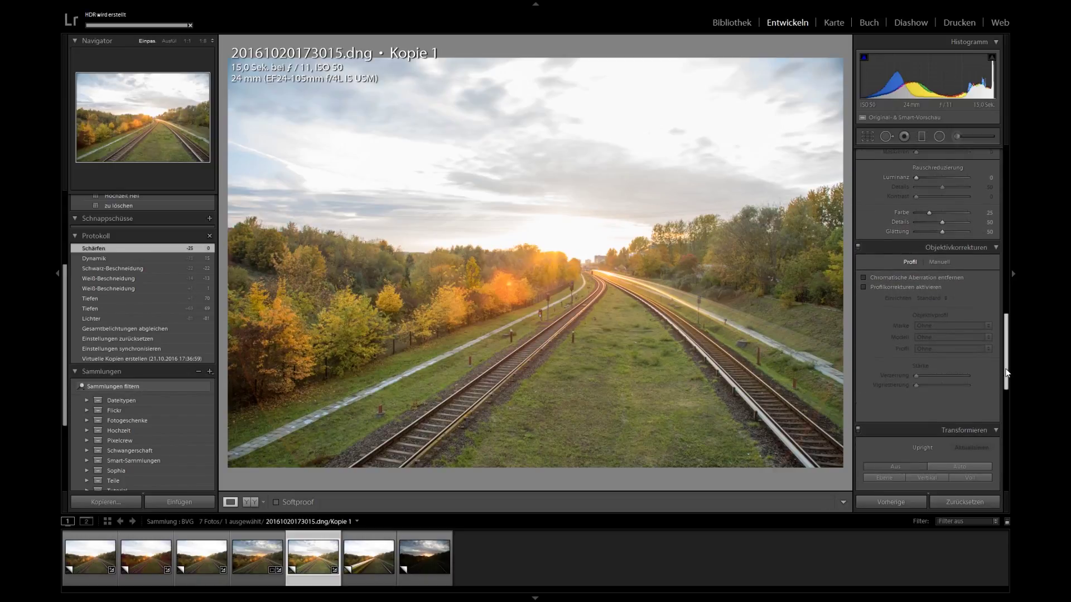
Step: Enable chromatic aberration removal and the Canon lens profile correction
click(892, 279)
click(889, 288)
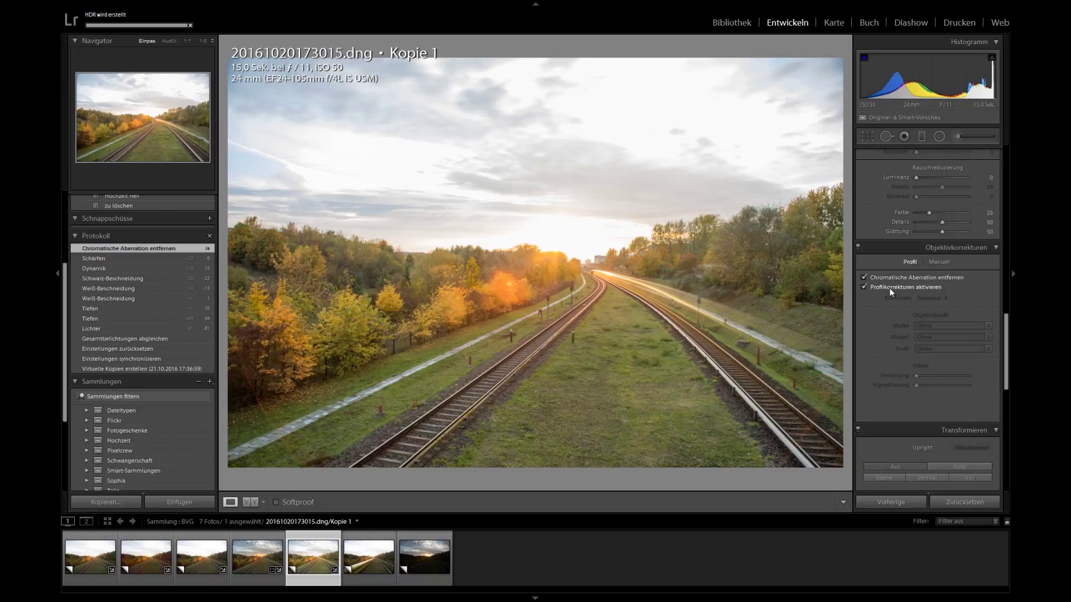
drag(1008, 326, 1008, 353)
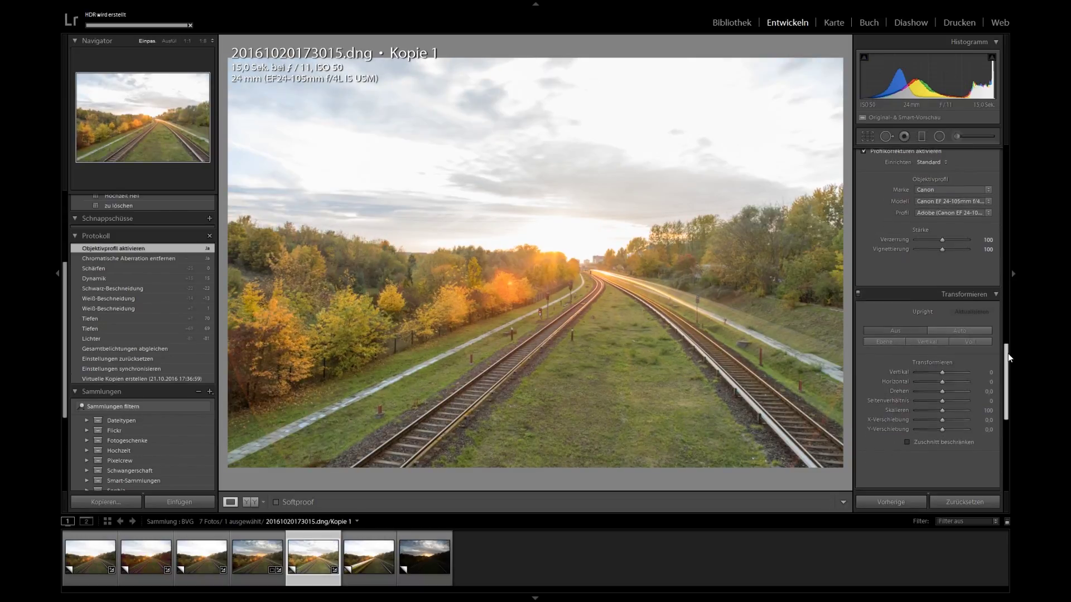
drag(1009, 353, 1007, 433)
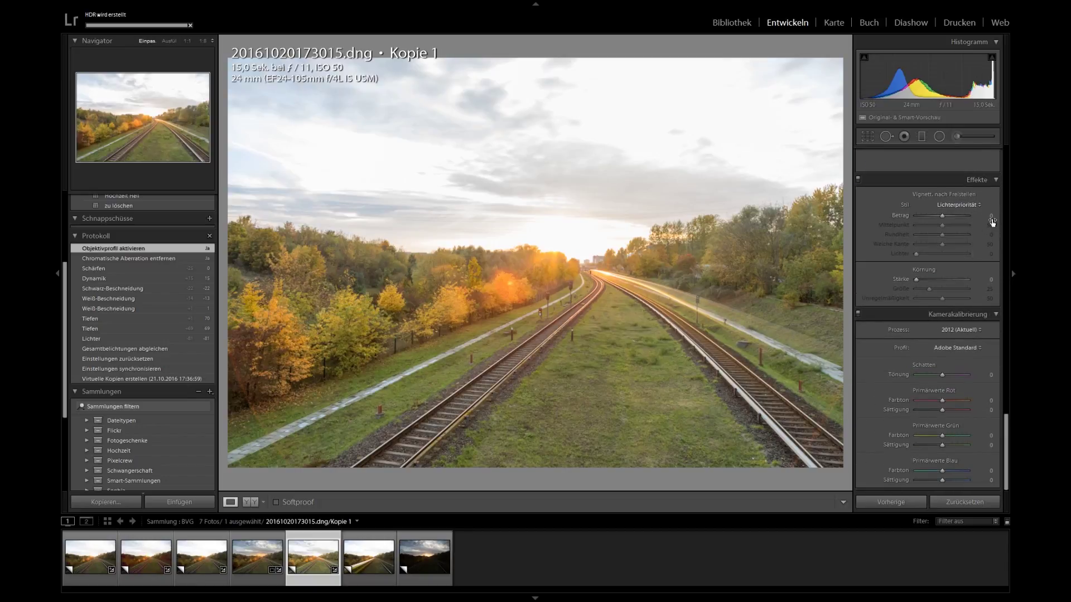
Step: Set the camera calibration profile to Camera Landscape
click(996, 179)
click(970, 348)
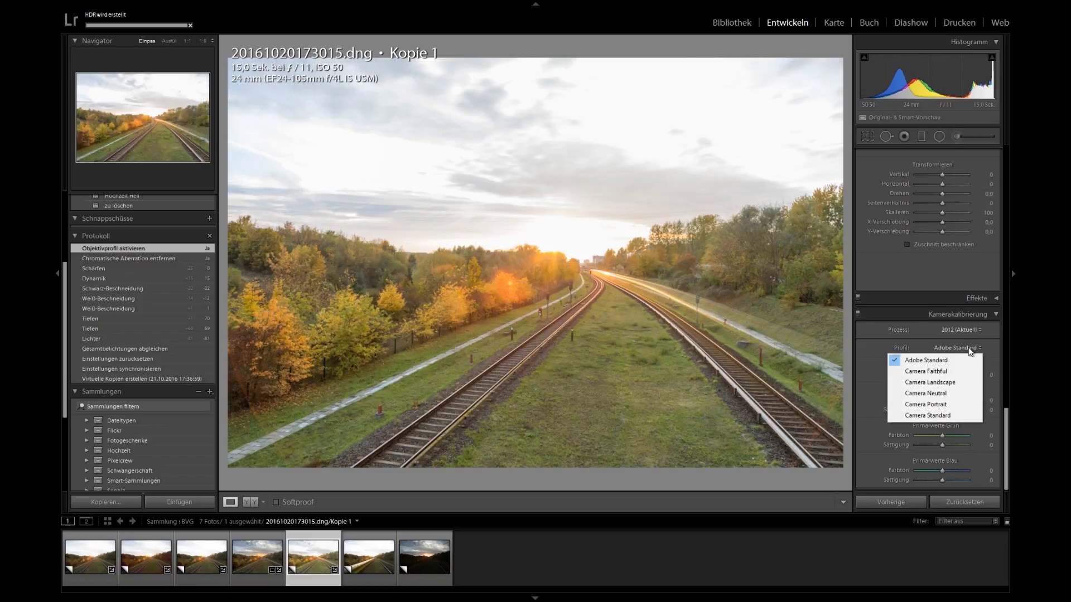
click(940, 382)
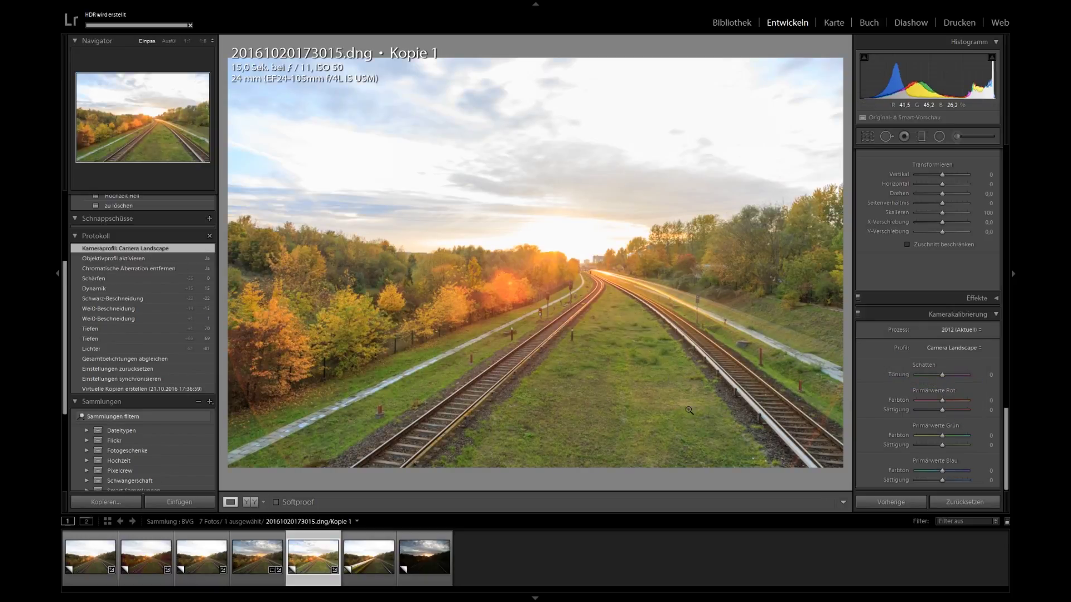
drag(1007, 419, 1011, 160)
Step: Reset vibrance, lower saturation to −11, then raise vibrance to +13
double_click(944, 327)
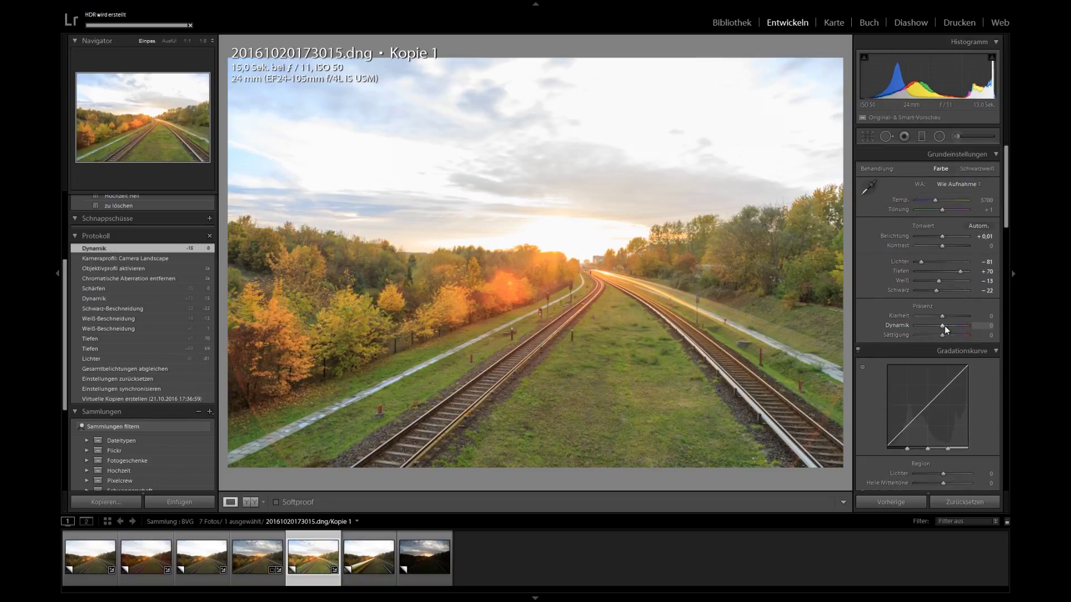
key(Down)
key(Down)
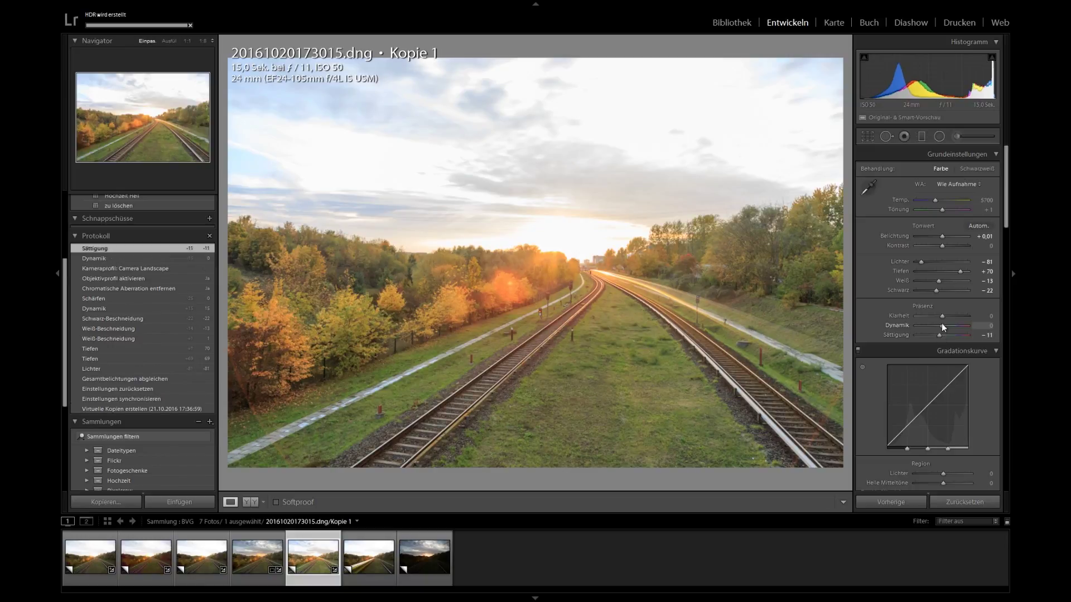
drag(942, 325, 945, 326)
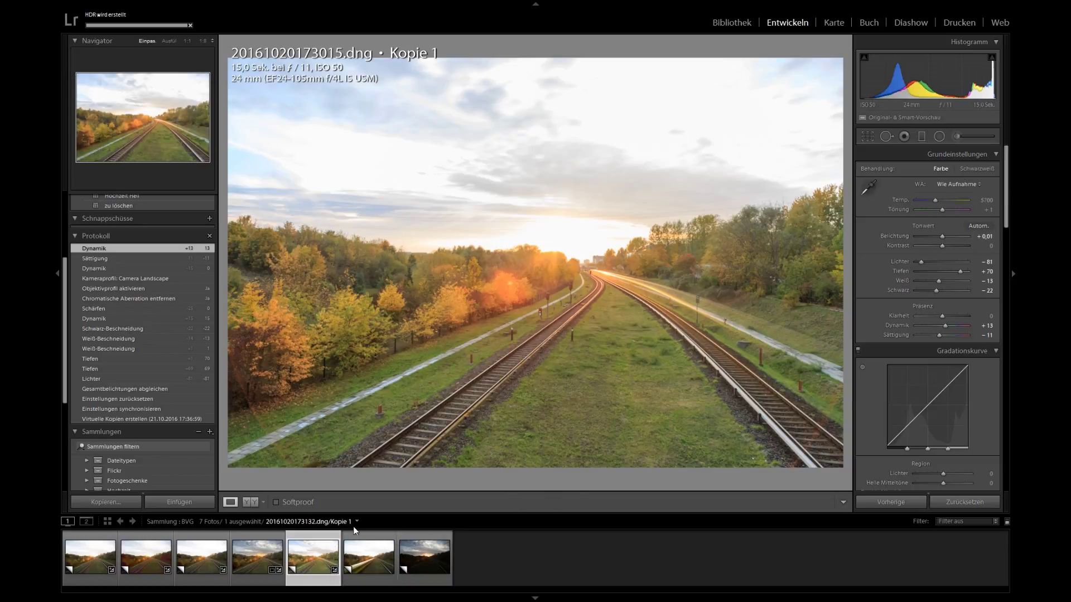
Step: Sync this copy's settings, except exposure, onto the HDR-2 and 173132 photos and view HDR-2
click(373, 567)
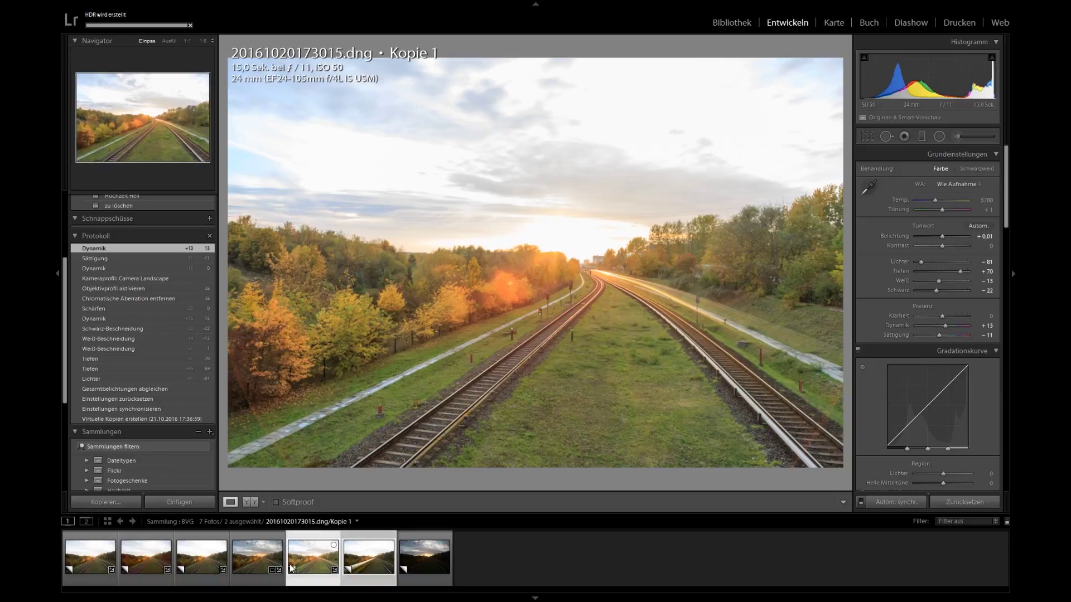
shift+click(254, 559)
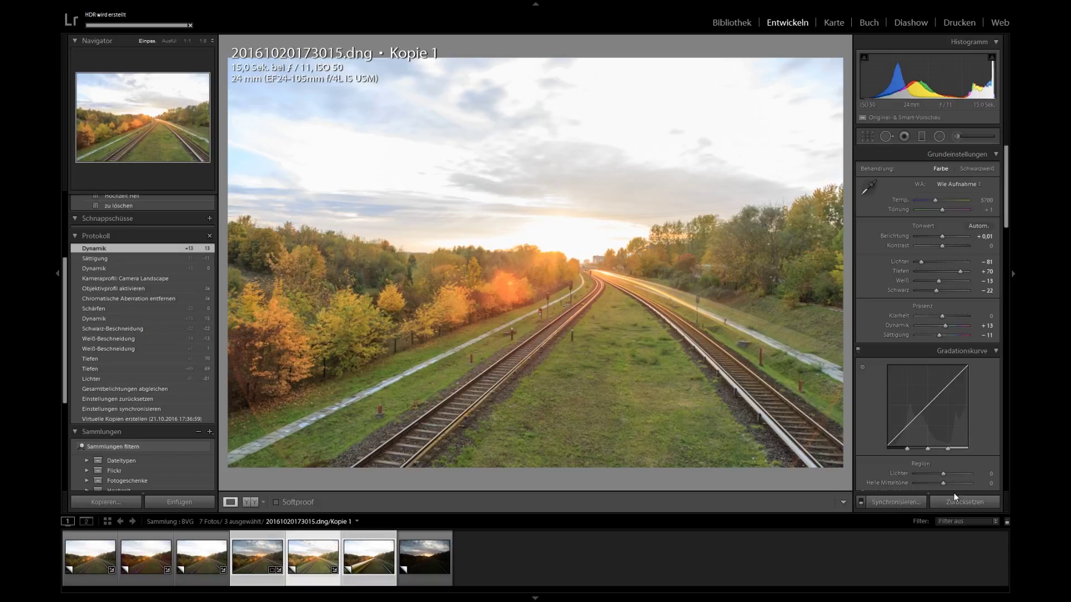
click(901, 501)
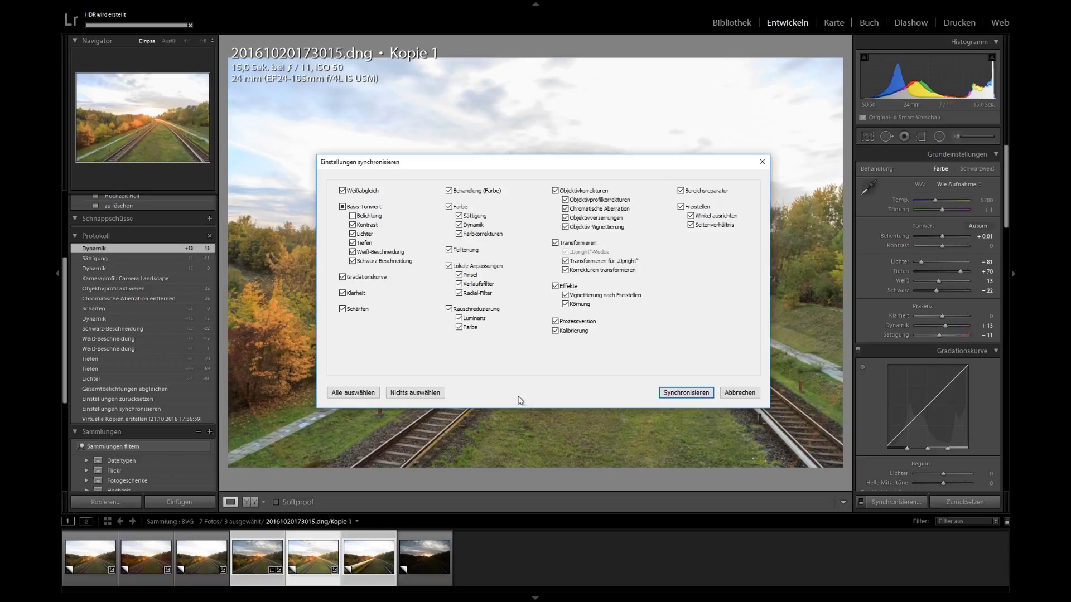
click(682, 393)
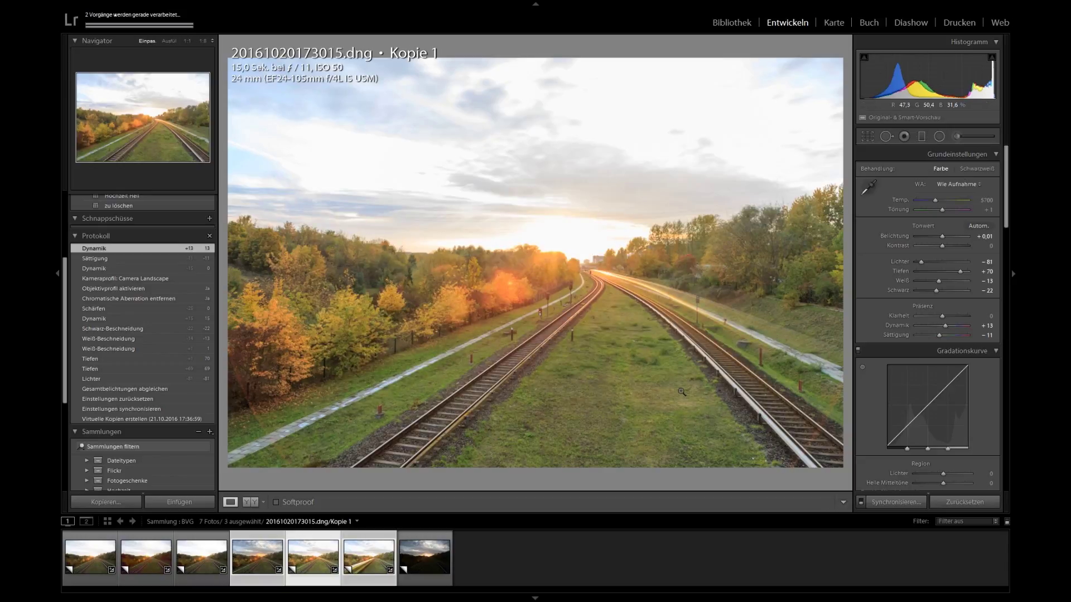
click(271, 544)
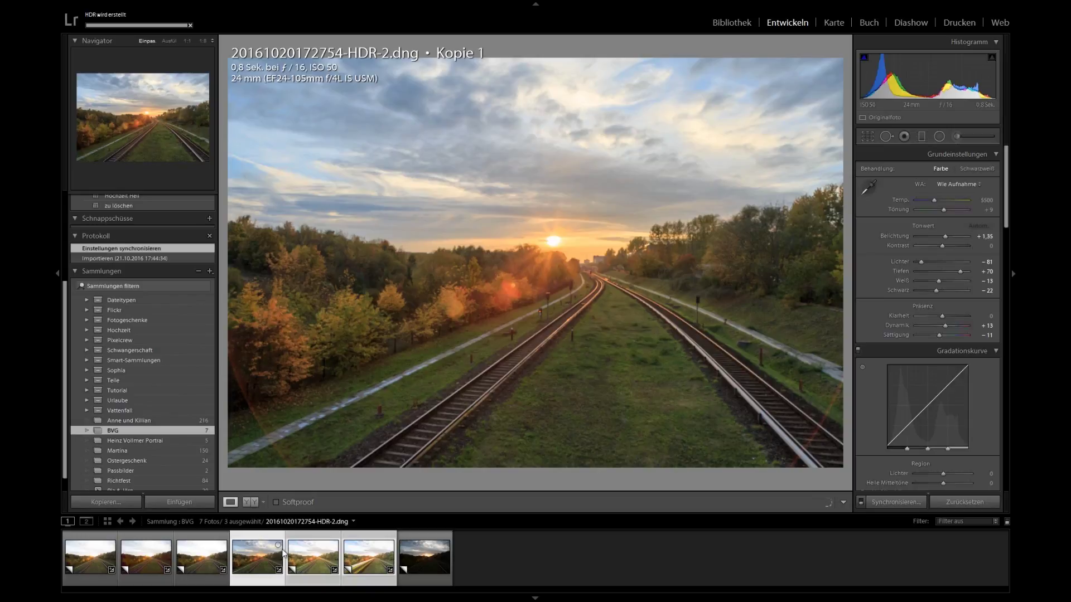
Step: Review the synced 173015, 173132 and HDR-2 photos in the filmstrip
click(313, 560)
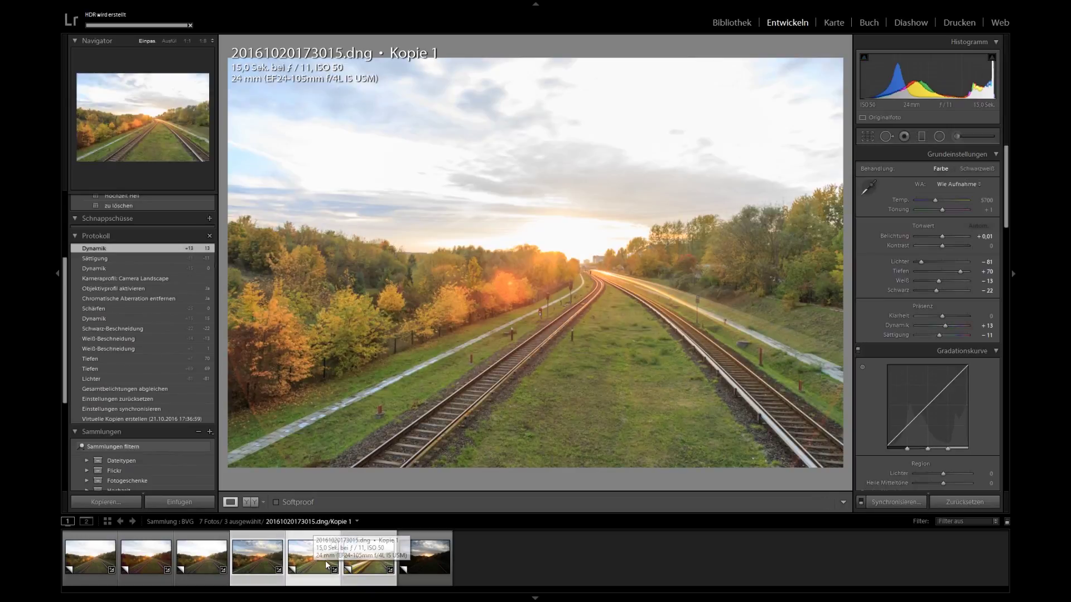
click(355, 565)
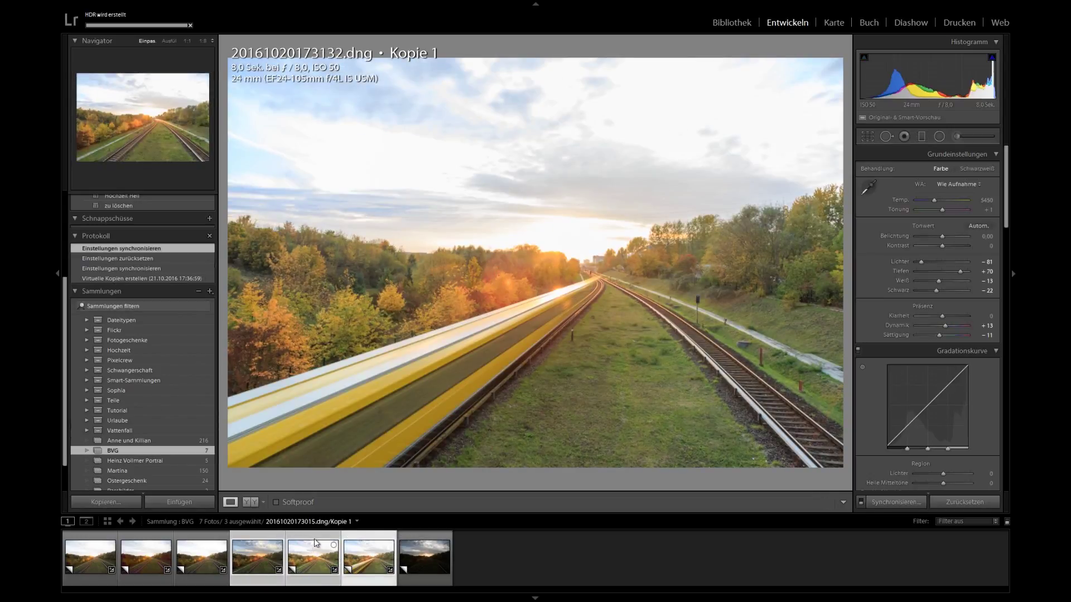
click(316, 550)
click(260, 557)
click(307, 558)
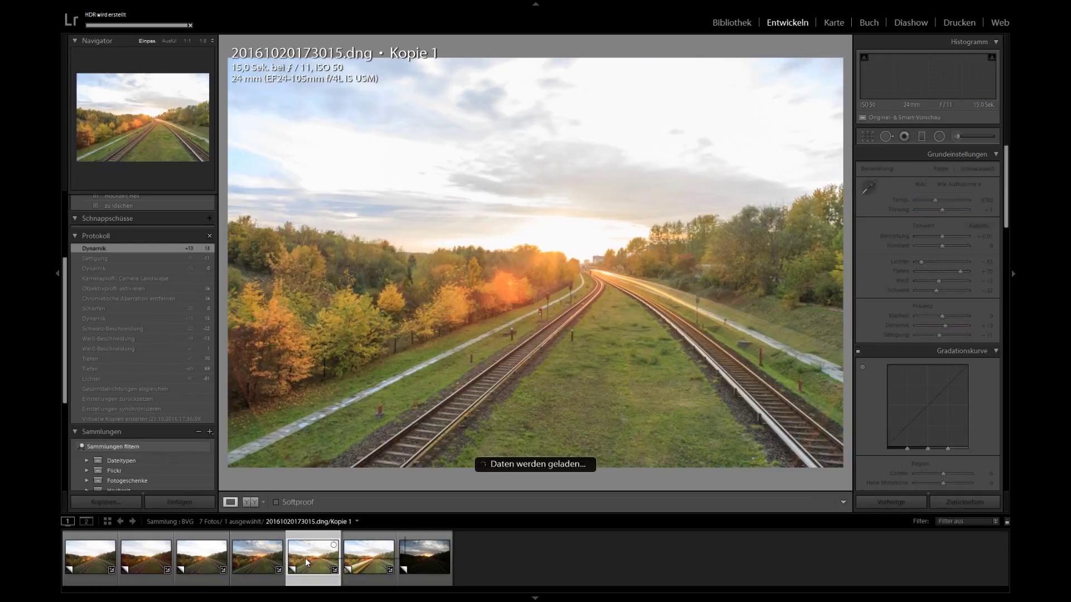
click(257, 557)
click(310, 557)
click(263, 556)
click(319, 557)
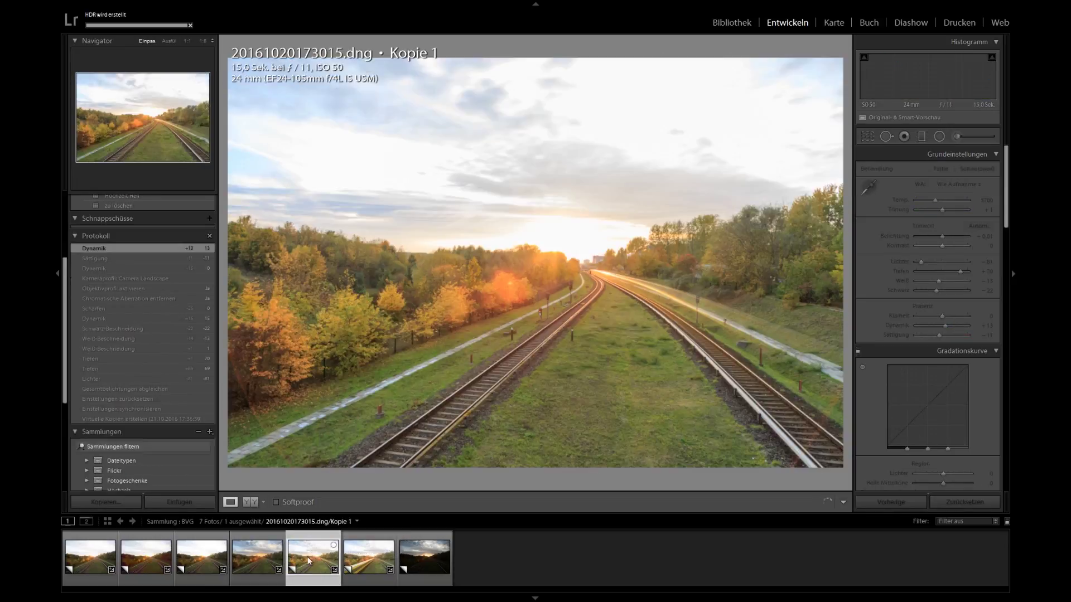
click(263, 558)
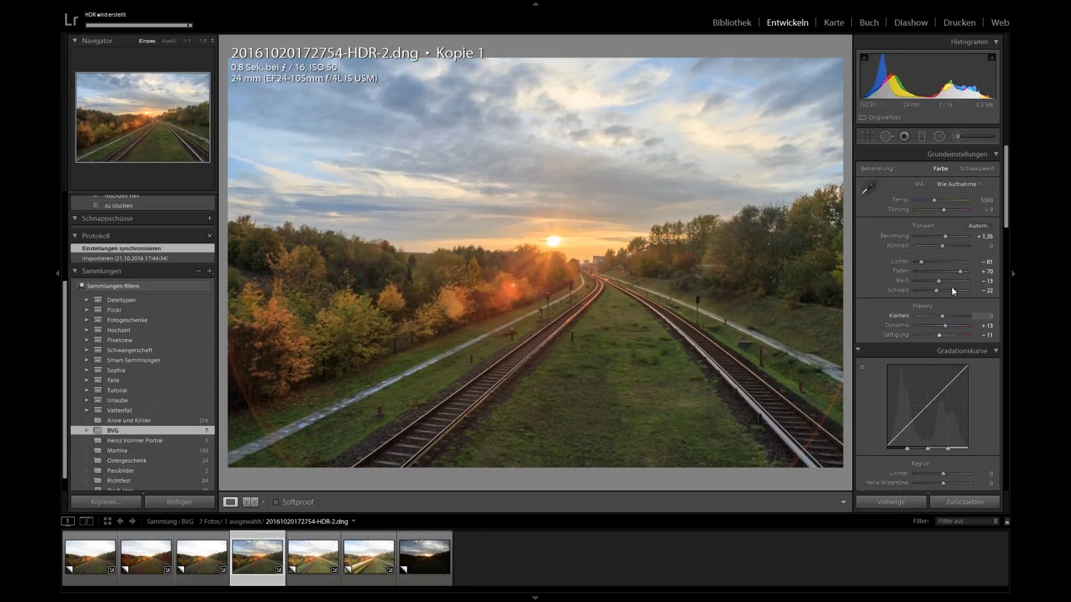
Step: Raise the HDR-2 photo's exposure to +2.23, comparing it against the light-trail copy
drag(945, 236, 948, 237)
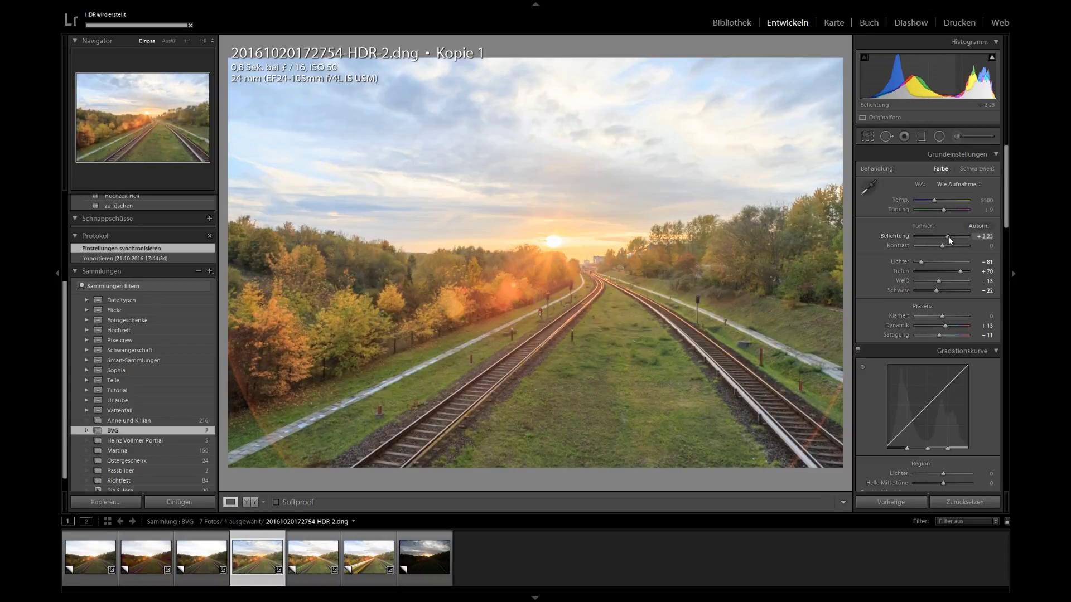
click(326, 559)
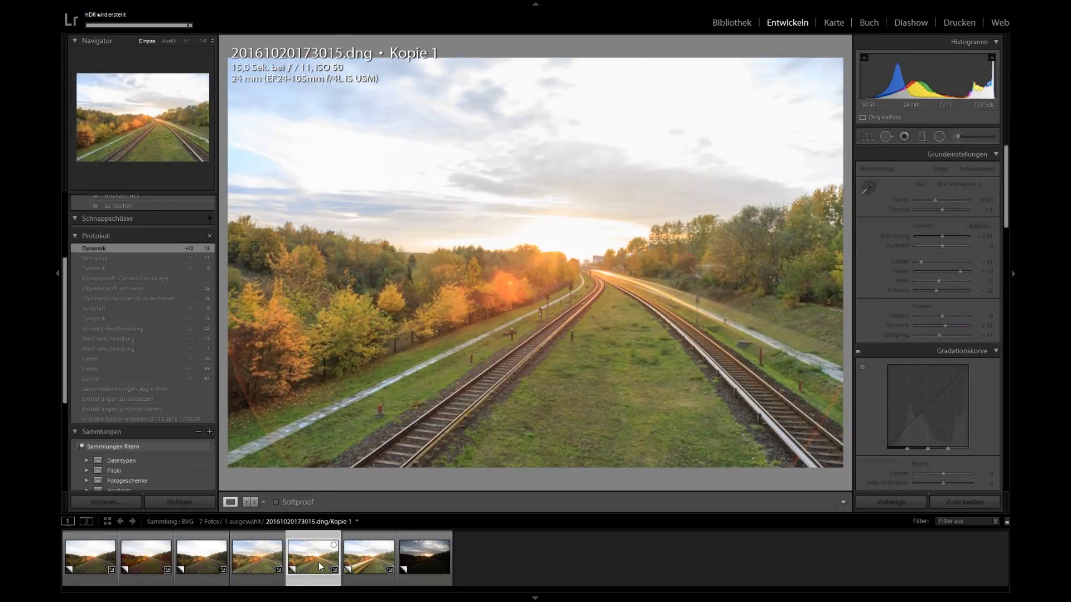
click(250, 561)
click(298, 564)
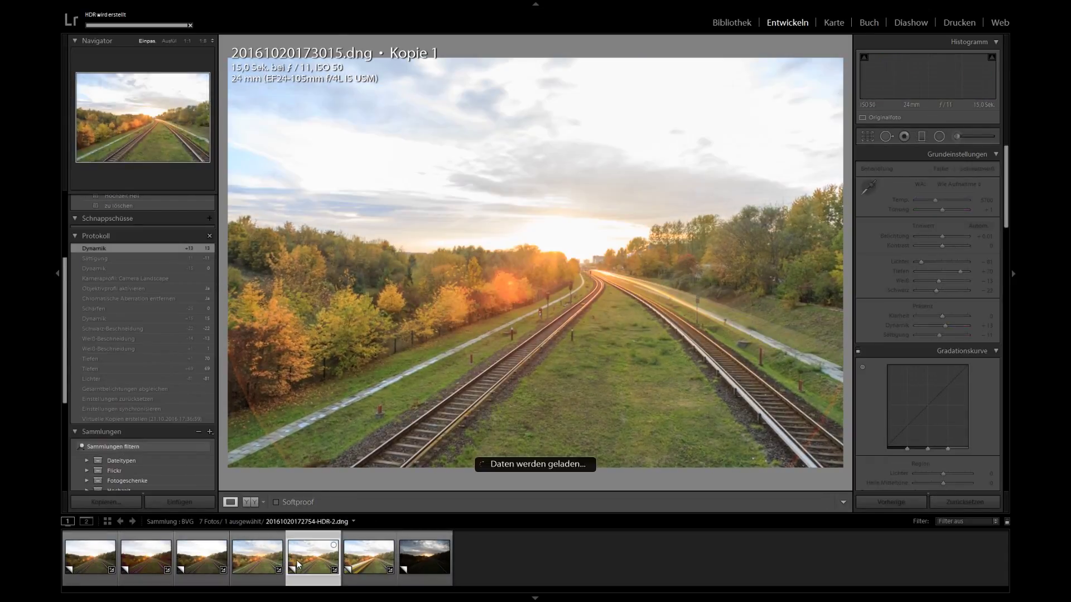
click(280, 565)
click(315, 560)
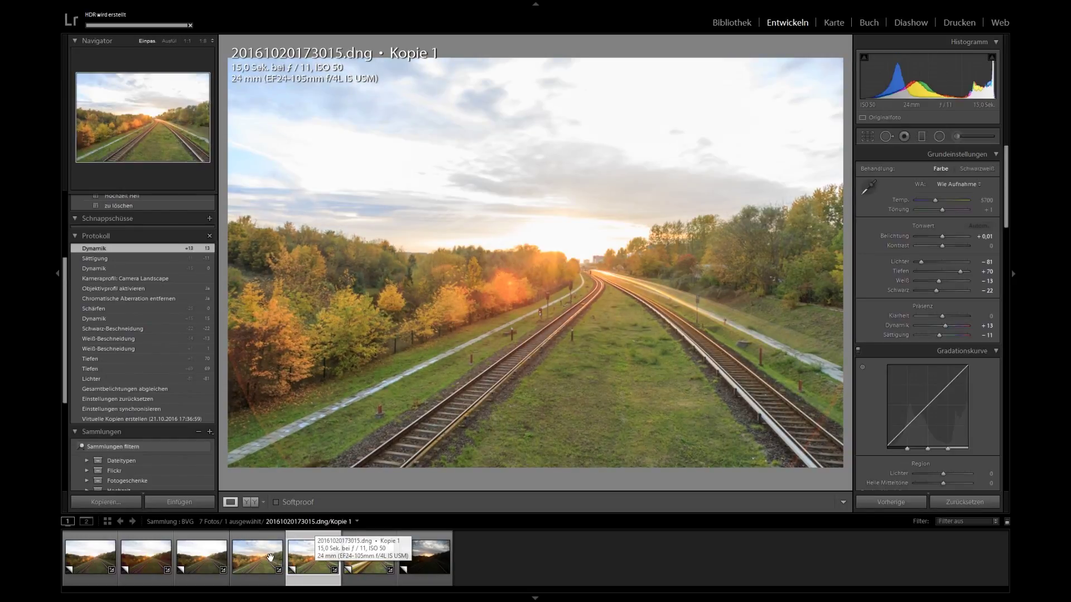
click(271, 558)
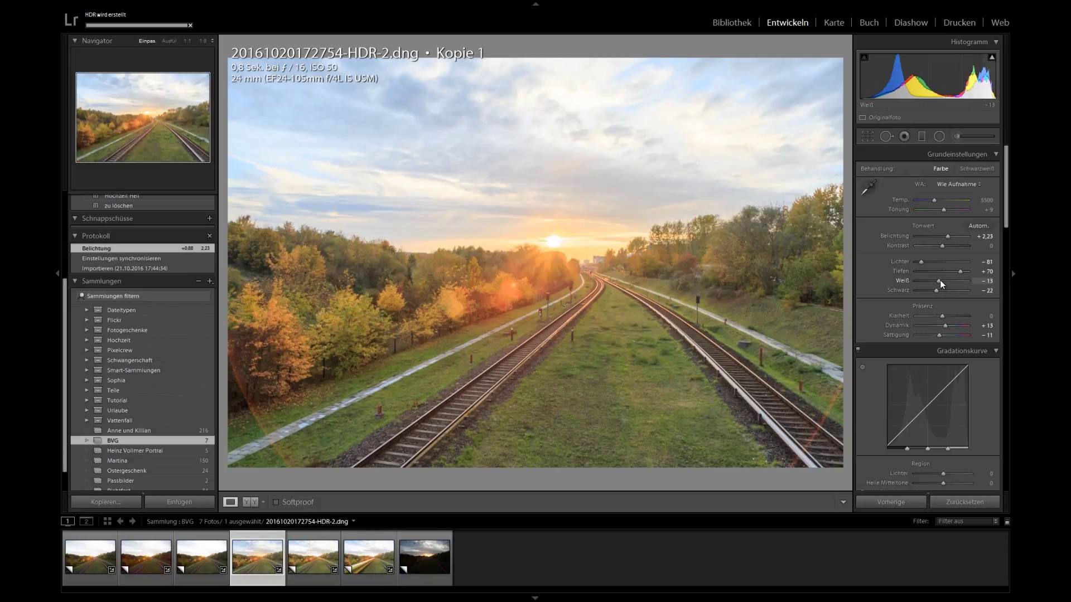
Step: Check white and black clipping, then select the three railway photos together
alt+click(939, 280)
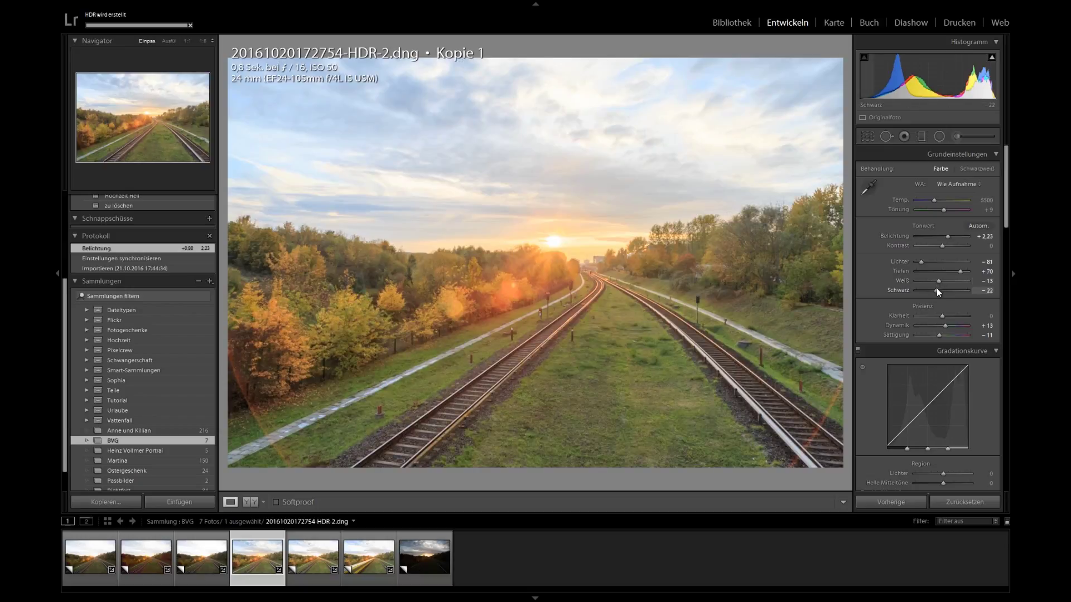
alt+click(936, 288)
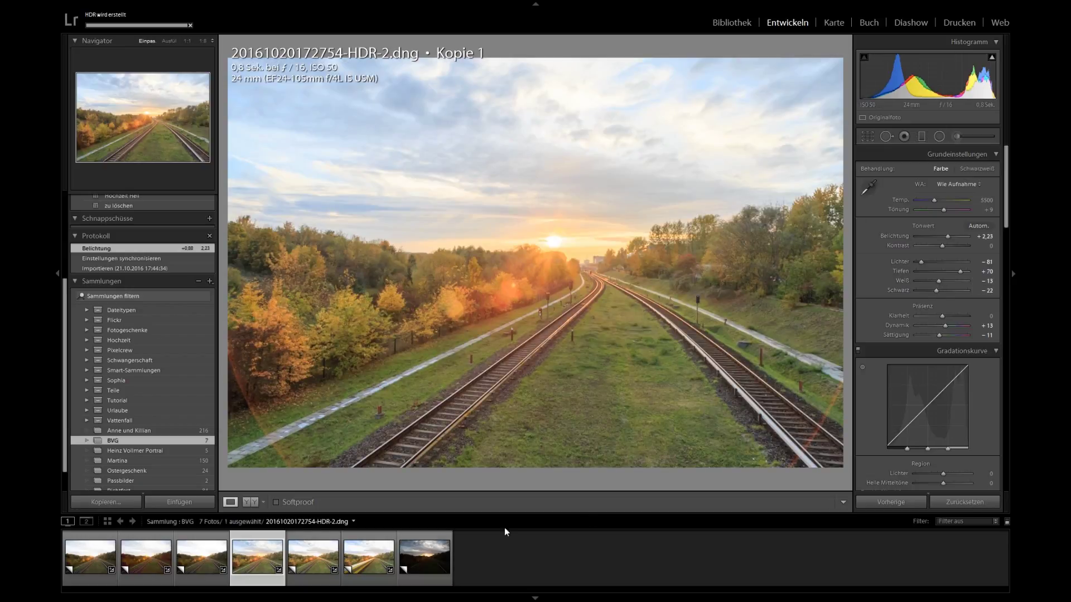
shift+click(376, 558)
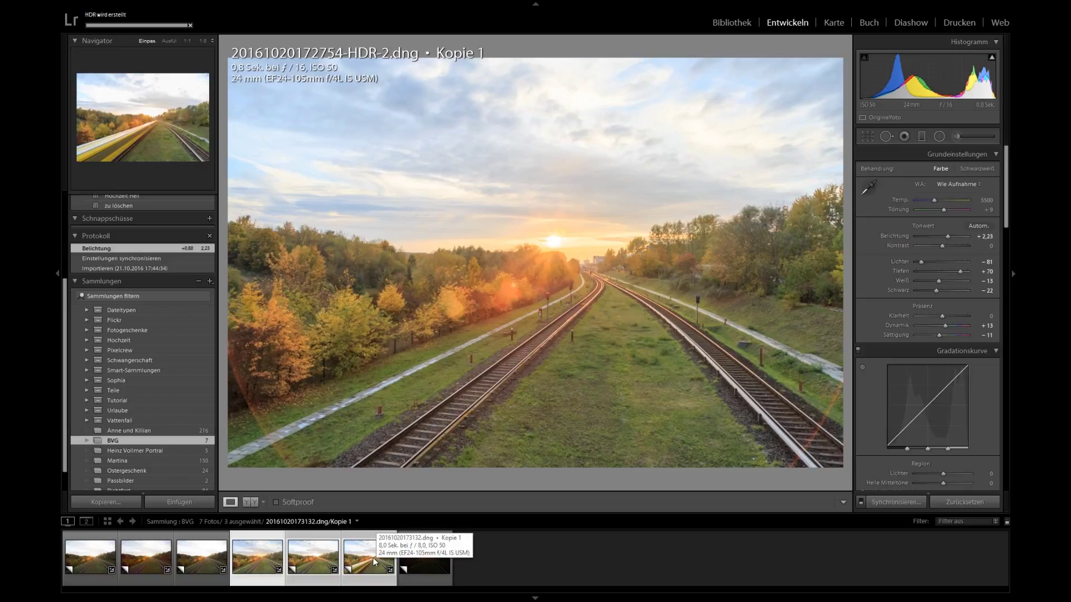
Step: Open the three selected photos in the Photoshop Elements Editor
right_click(312, 555)
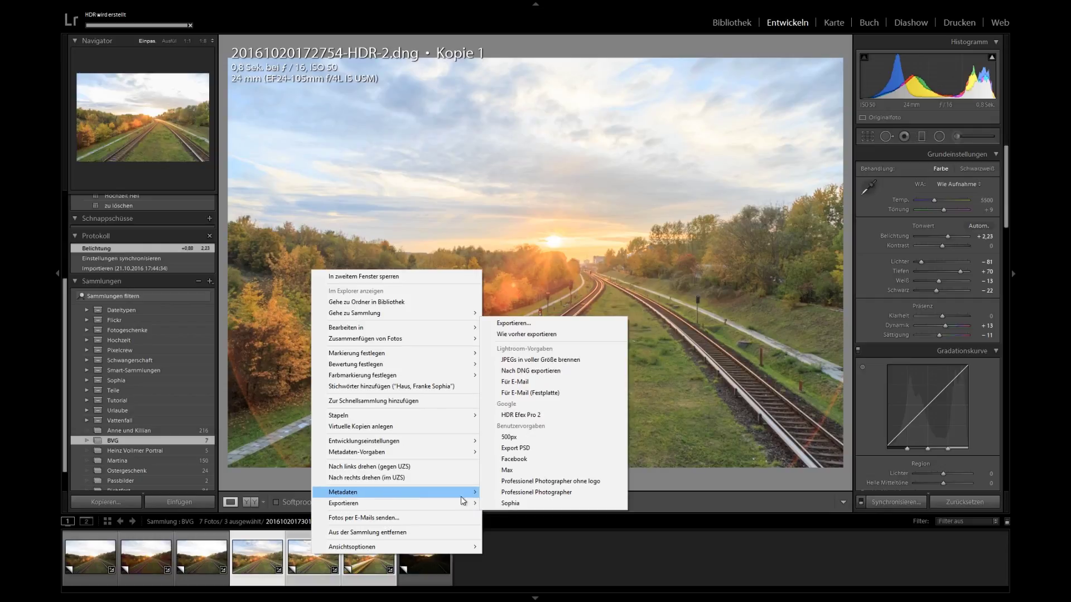
mouse_move(394, 327)
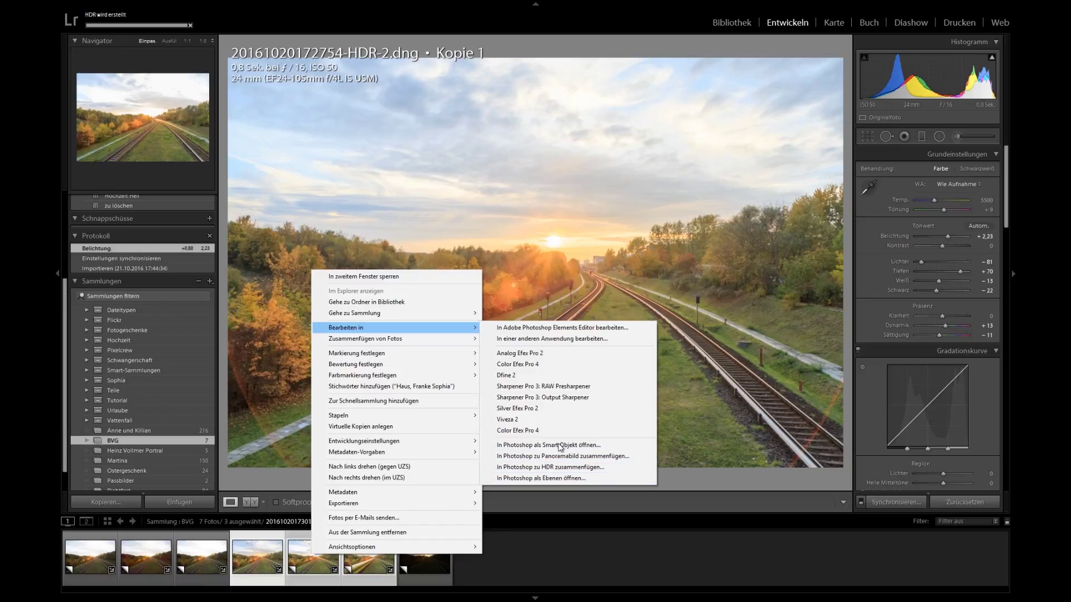
click(556, 329)
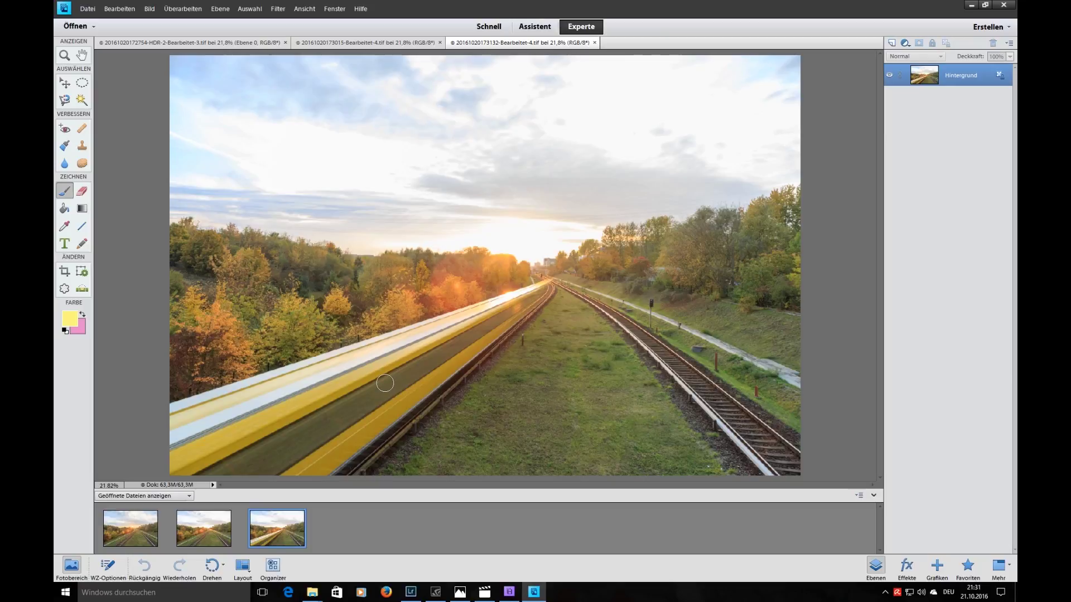
Step: Merge the three open railway TIFs into a new Photomerge Collage panorama using all open files
click(210, 42)
click(363, 43)
click(480, 42)
click(183, 8)
mouse_move(242, 151)
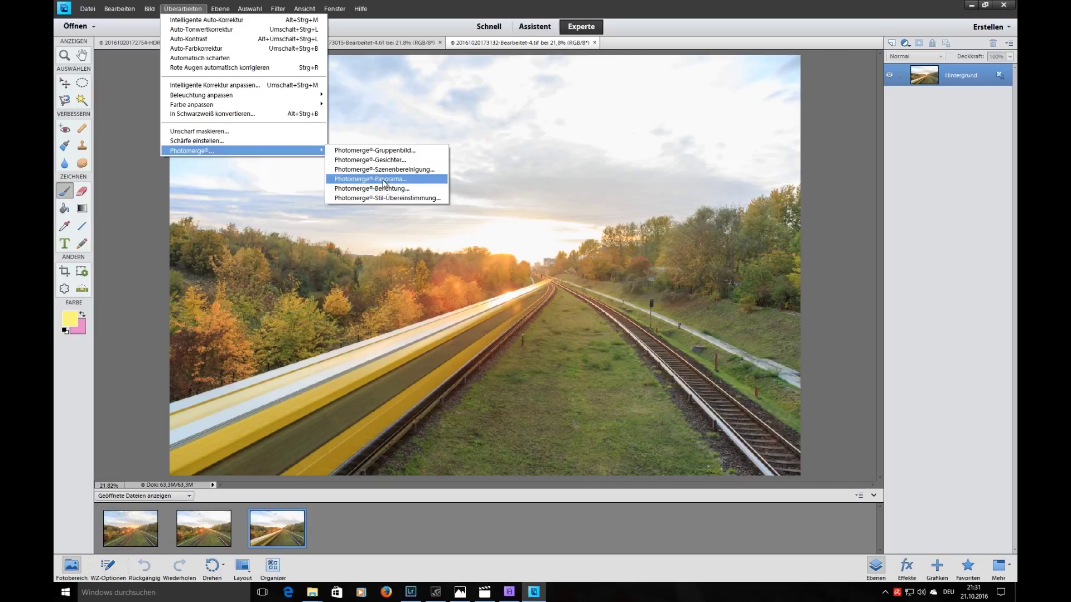
click(385, 179)
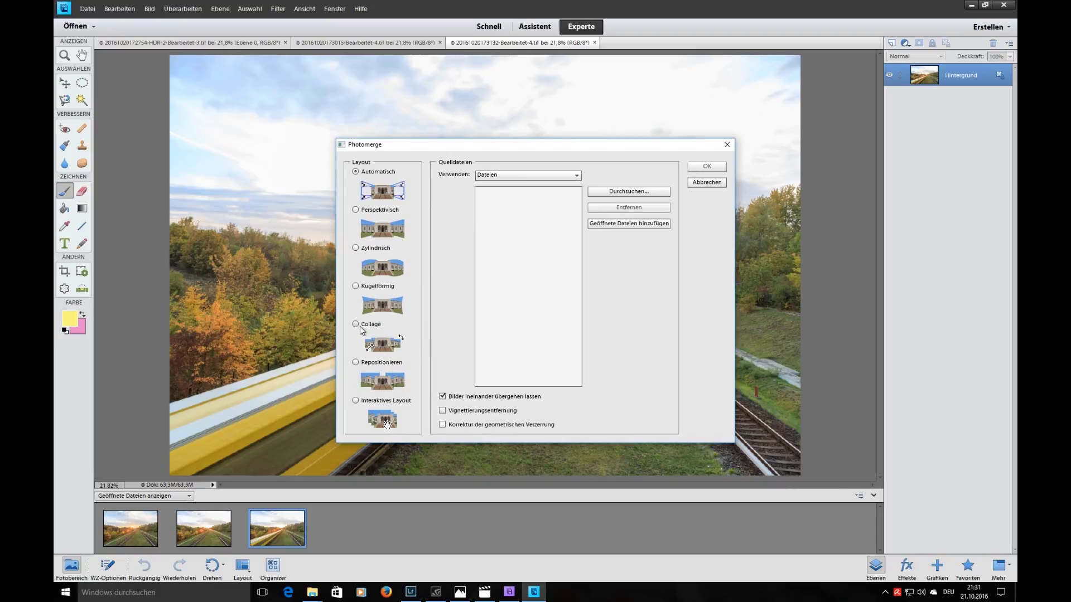
click(361, 329)
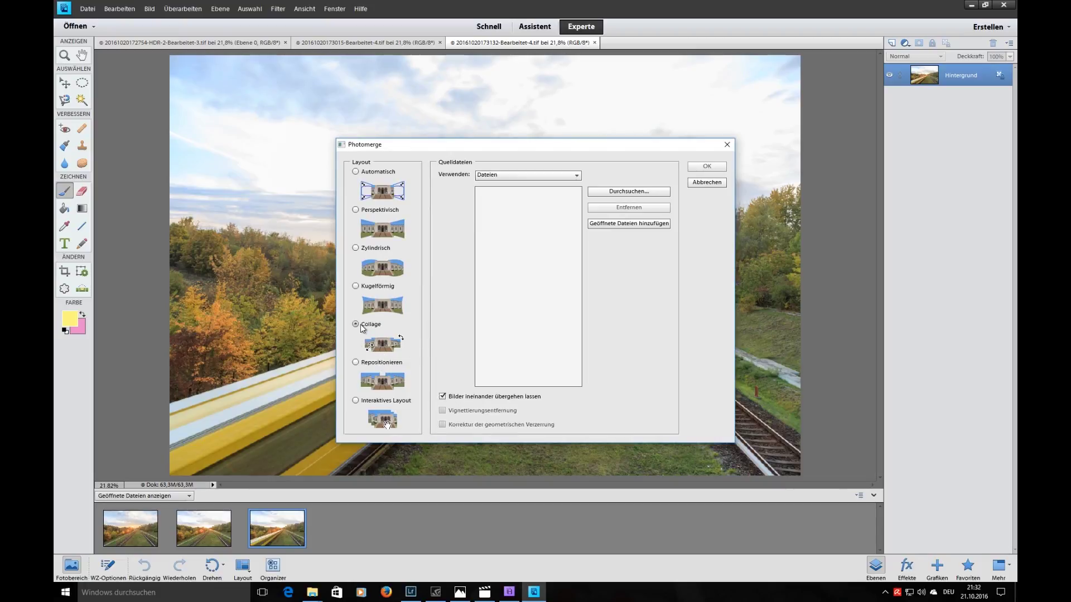
click(621, 226)
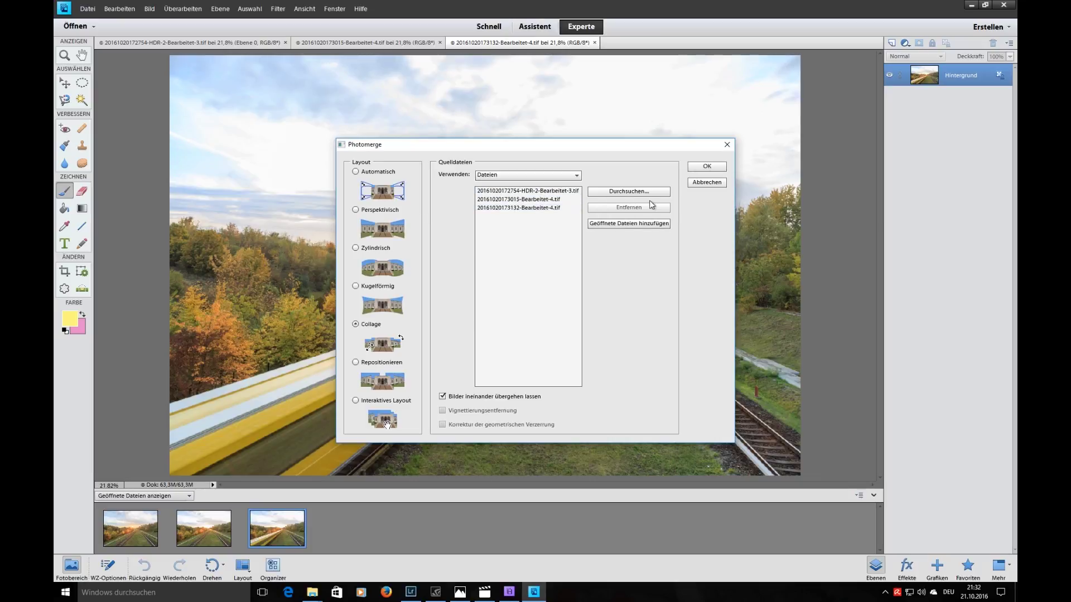
click(693, 170)
click(692, 166)
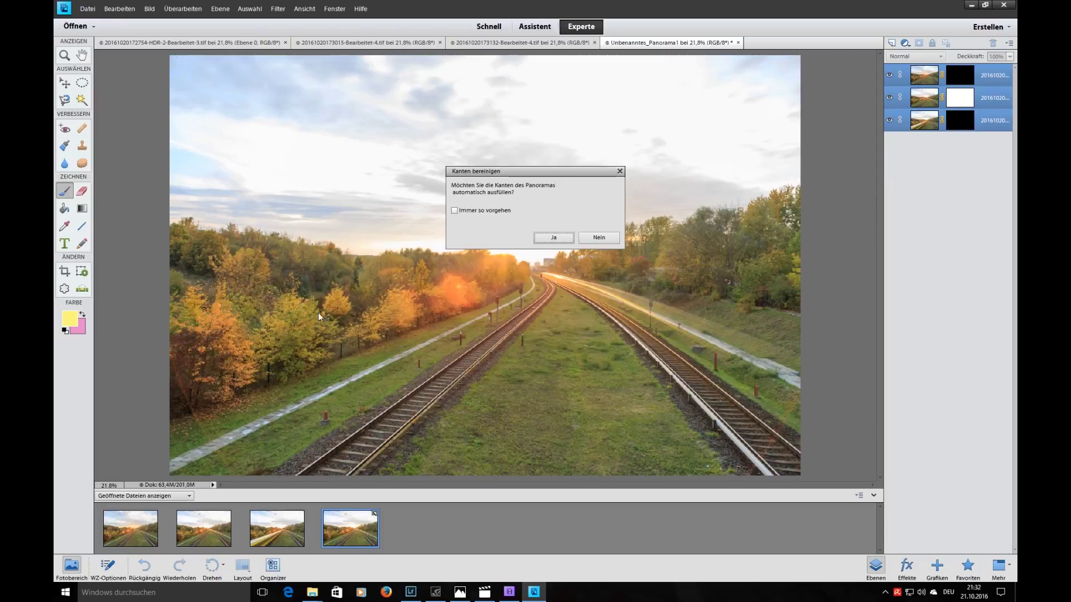
Step: Decline edge filling and delete the bottom panorama layer's mask
click(594, 238)
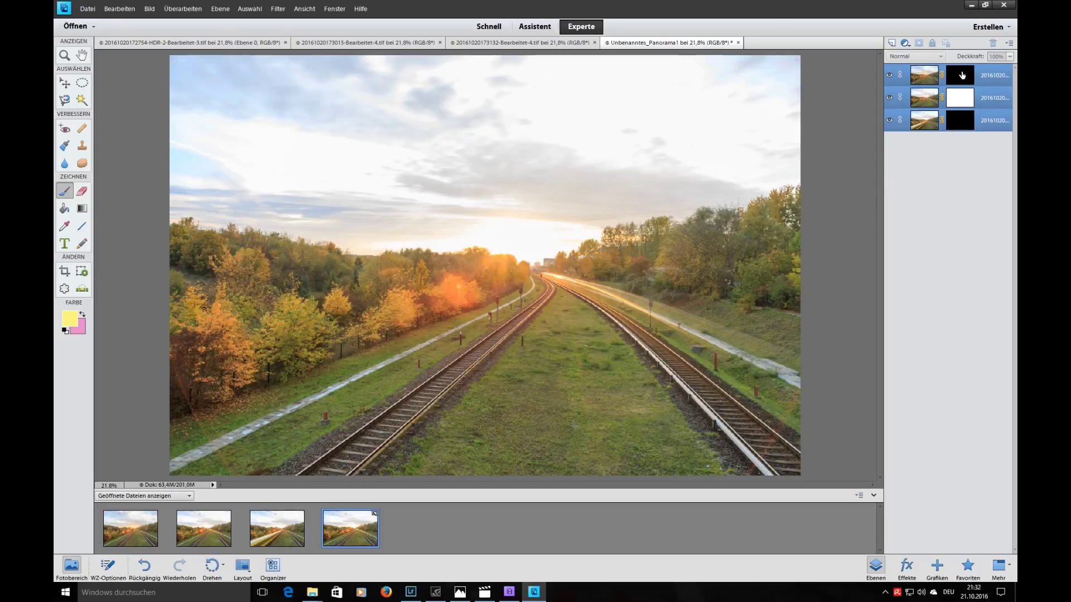
click(983, 78)
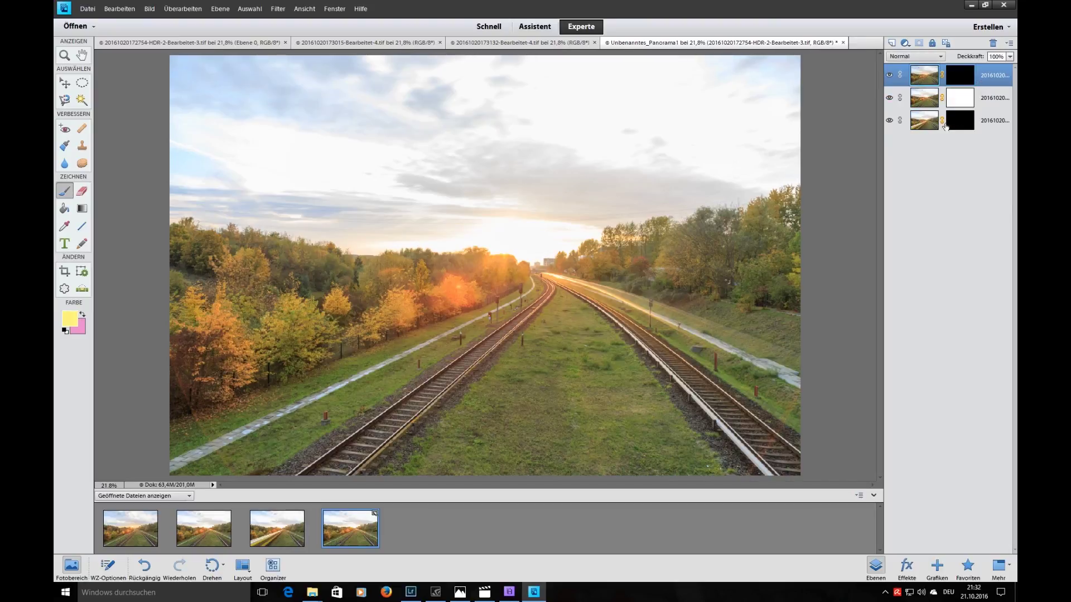
click(958, 129)
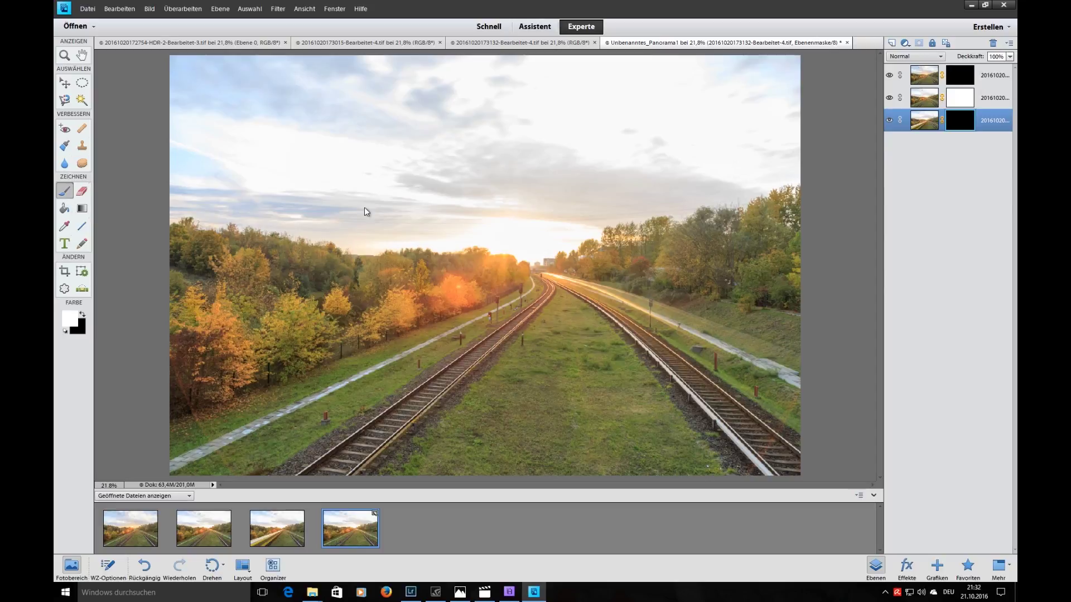
right_click(969, 124)
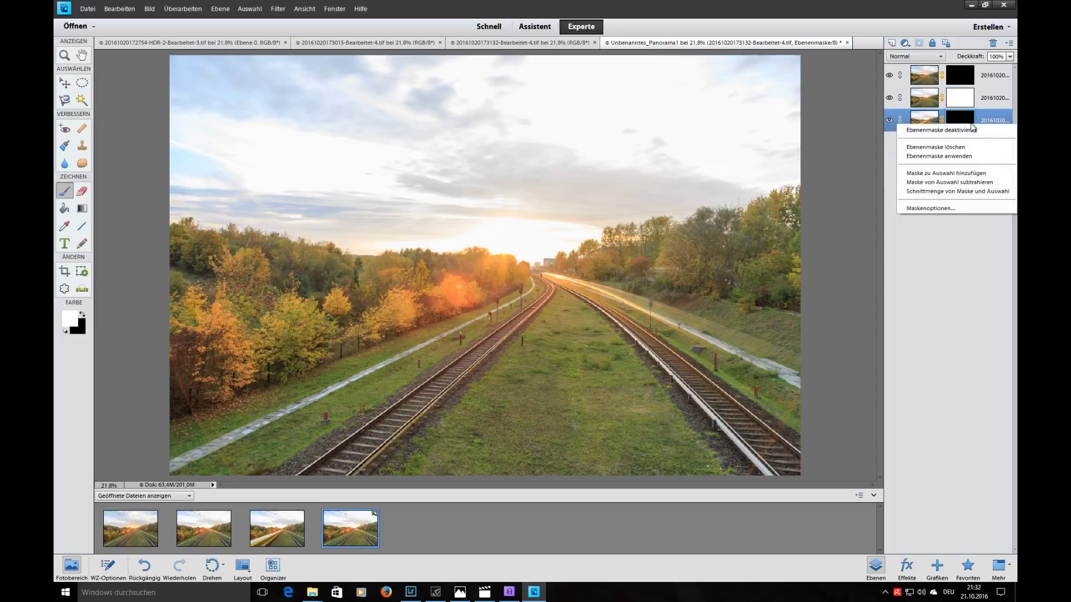
click(953, 147)
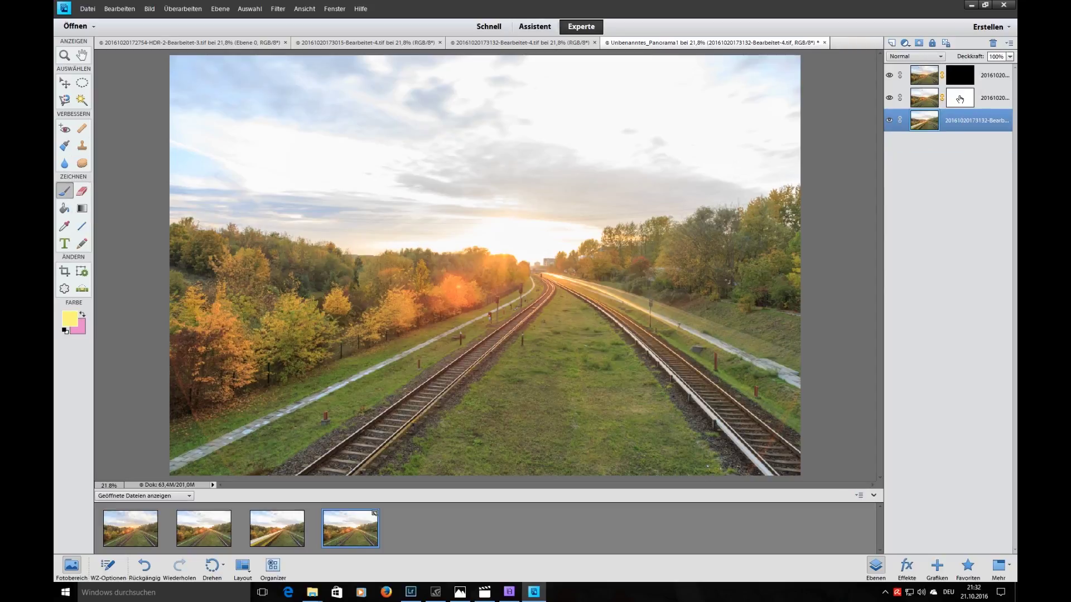
Step: Delete the middle and top layer masks, then hide the top sunset layer
right_click(959, 98)
click(953, 121)
right_click(962, 82)
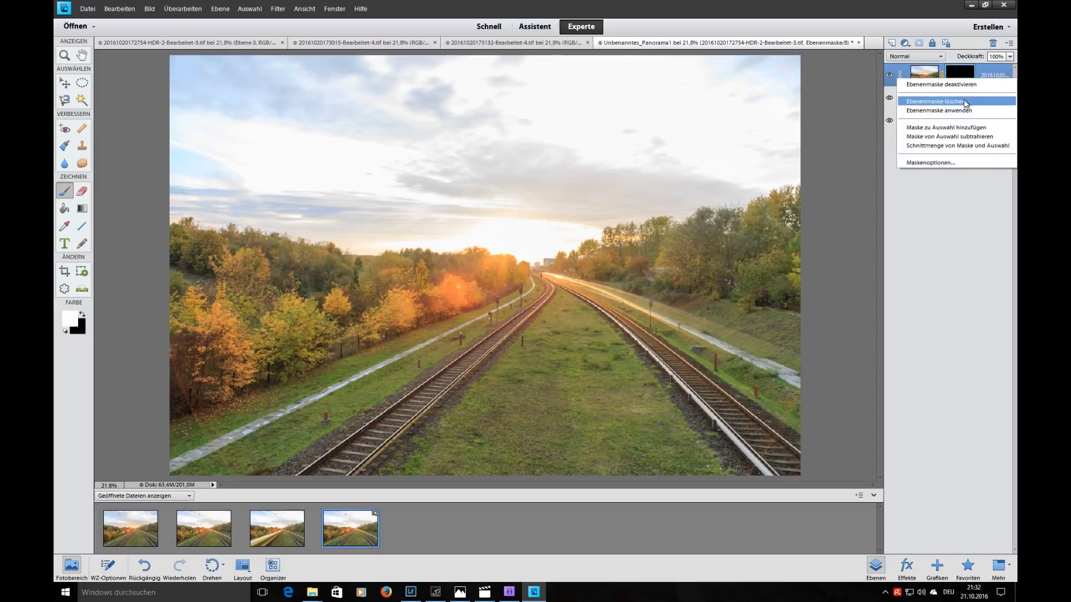
click(929, 102)
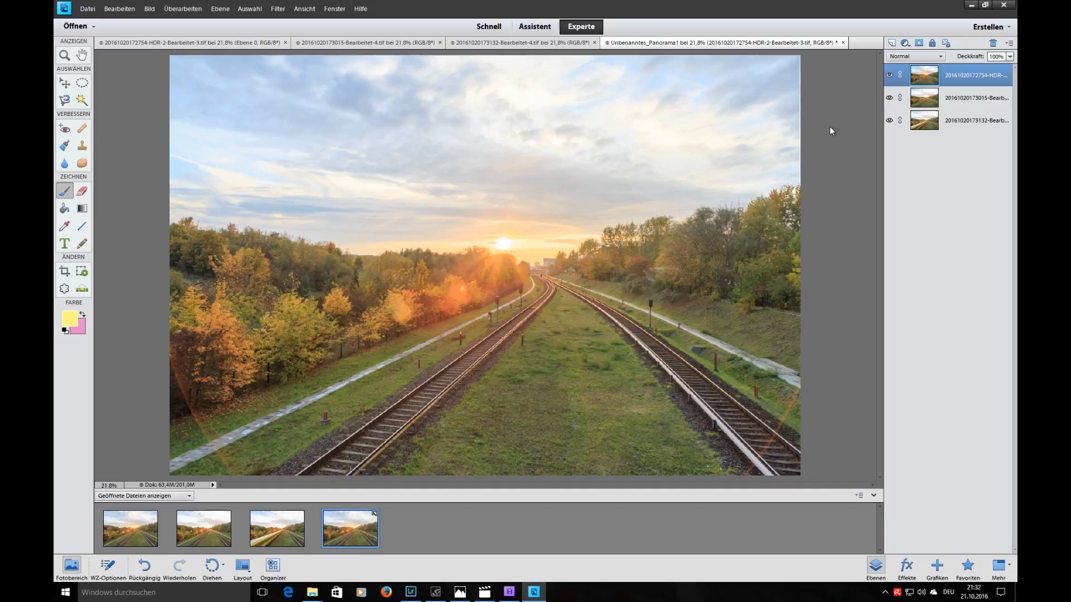
click(890, 75)
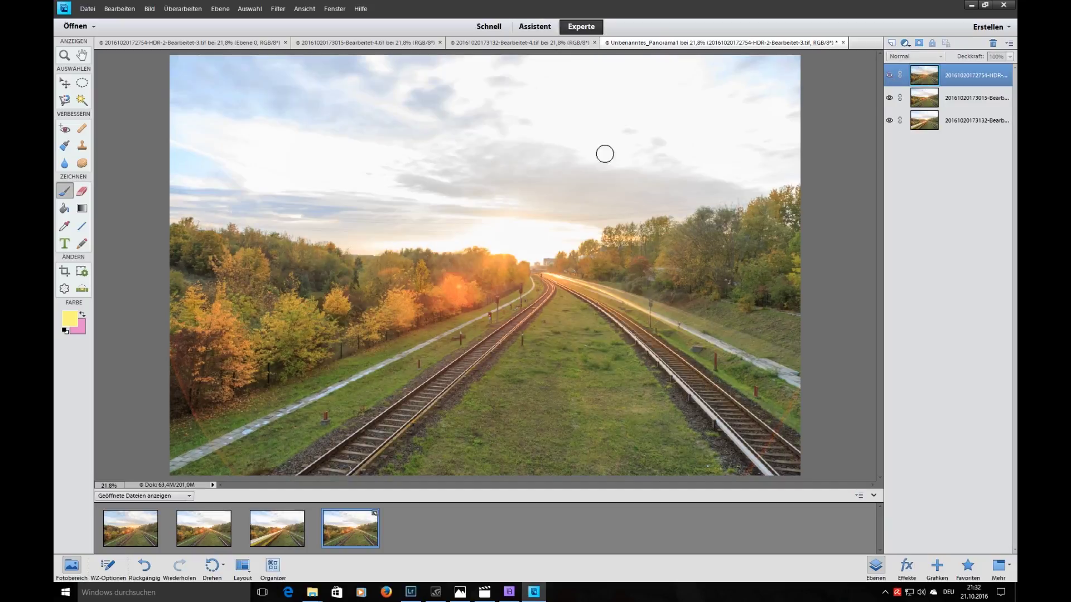
click(951, 101)
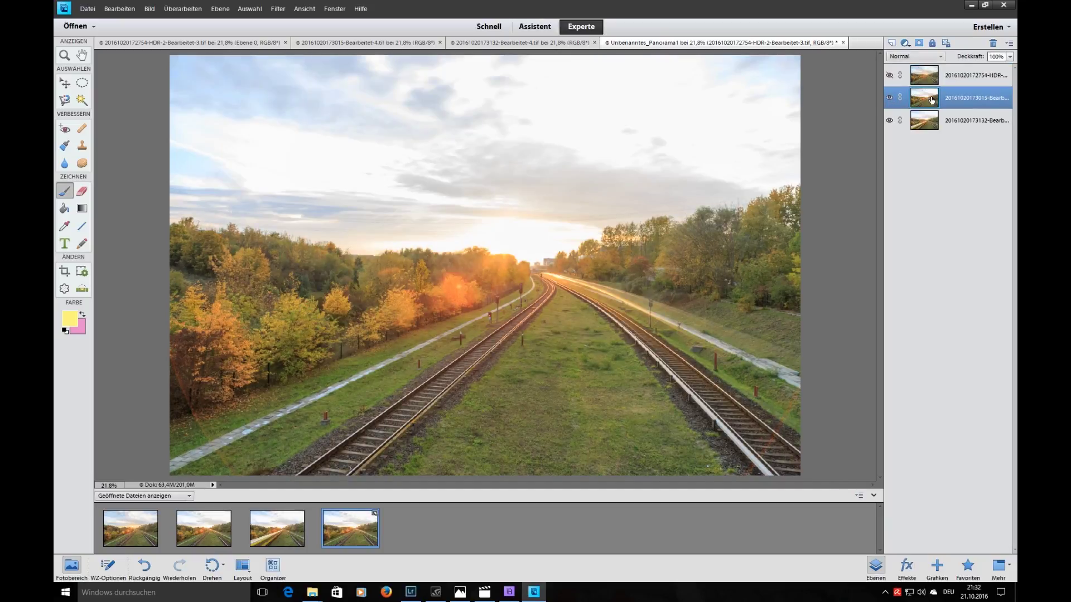
Step: Hide the middle layer and move the HDR sunset layer to the bottom of the stack
click(890, 99)
click(913, 130)
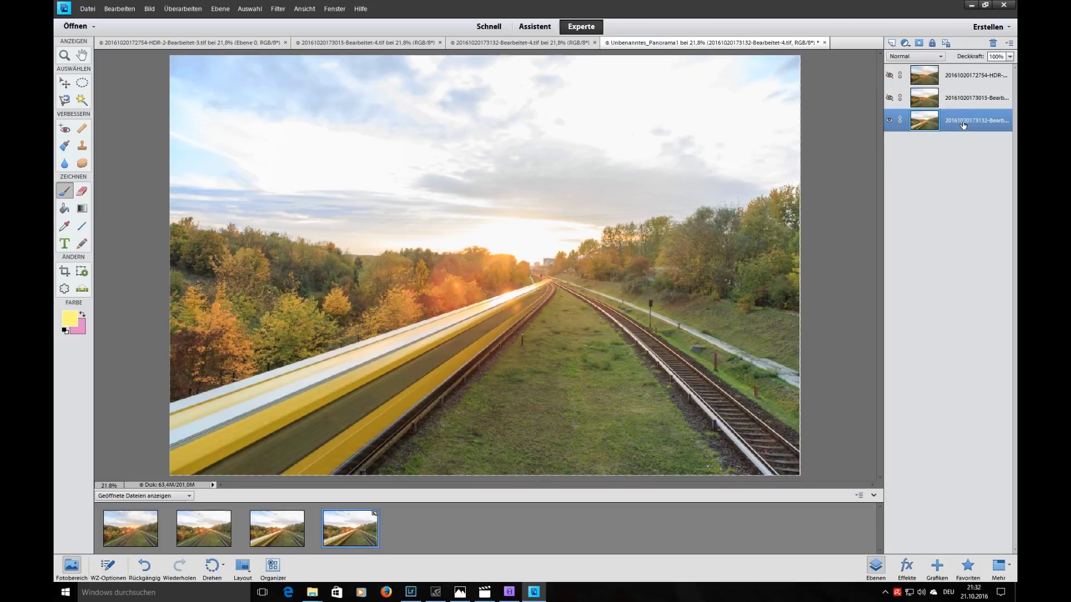
click(927, 82)
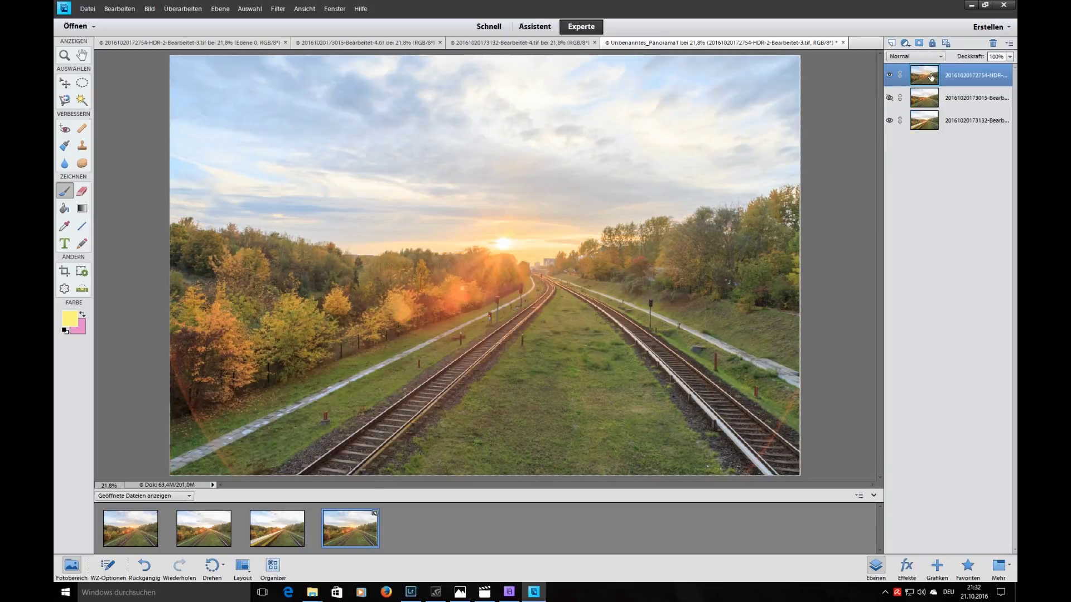
drag(932, 81, 950, 118)
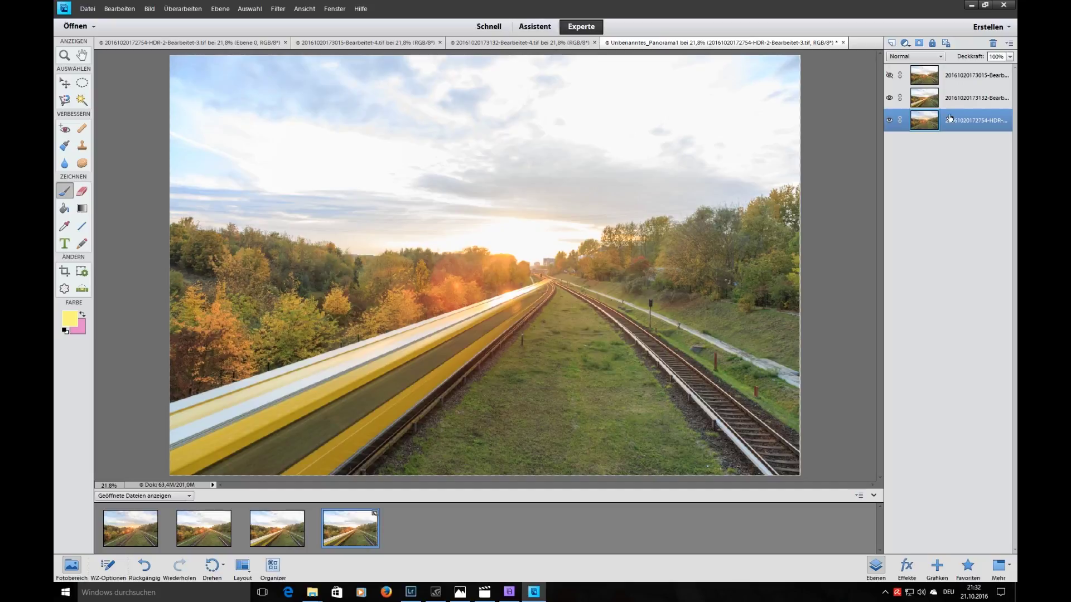
Step: Rename the layers bottom to top: Hintergrund, Bahn links, Bahn rechts
double_click(973, 121)
text(Hinter)
text(grund)
key(Return)
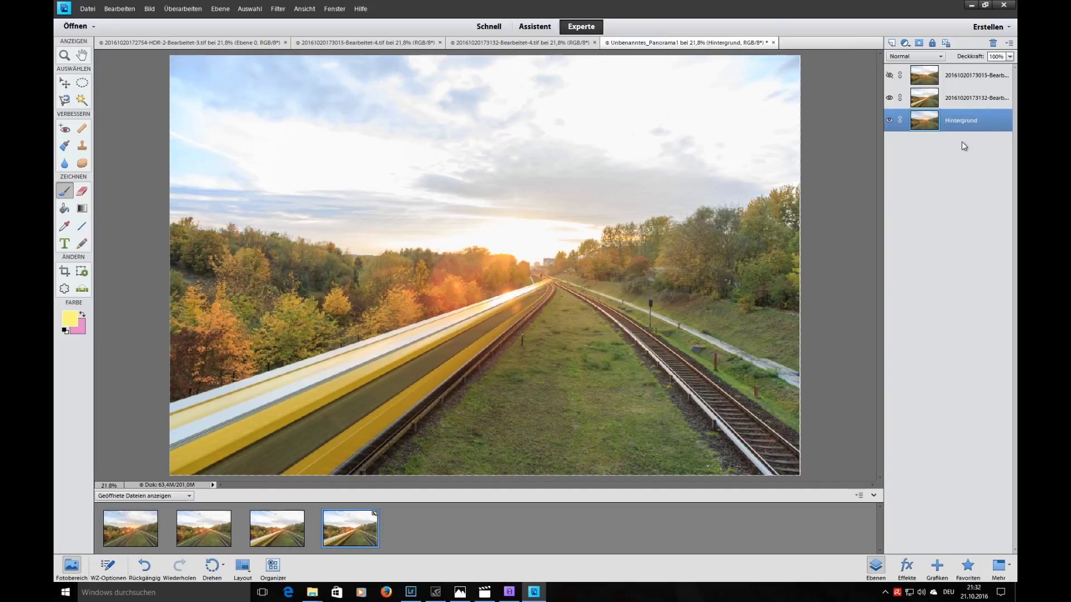
double_click(959, 99)
text(Bh)
text(hn)
text(inks)
key(Return)
double_click(957, 76)
text(B)
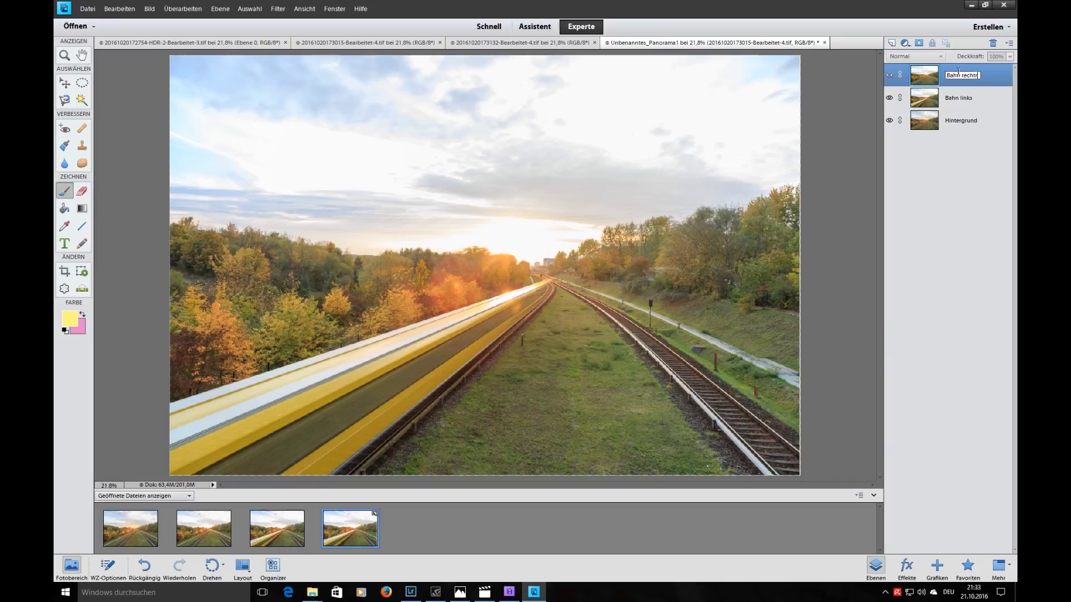
text(s)
key(Return)
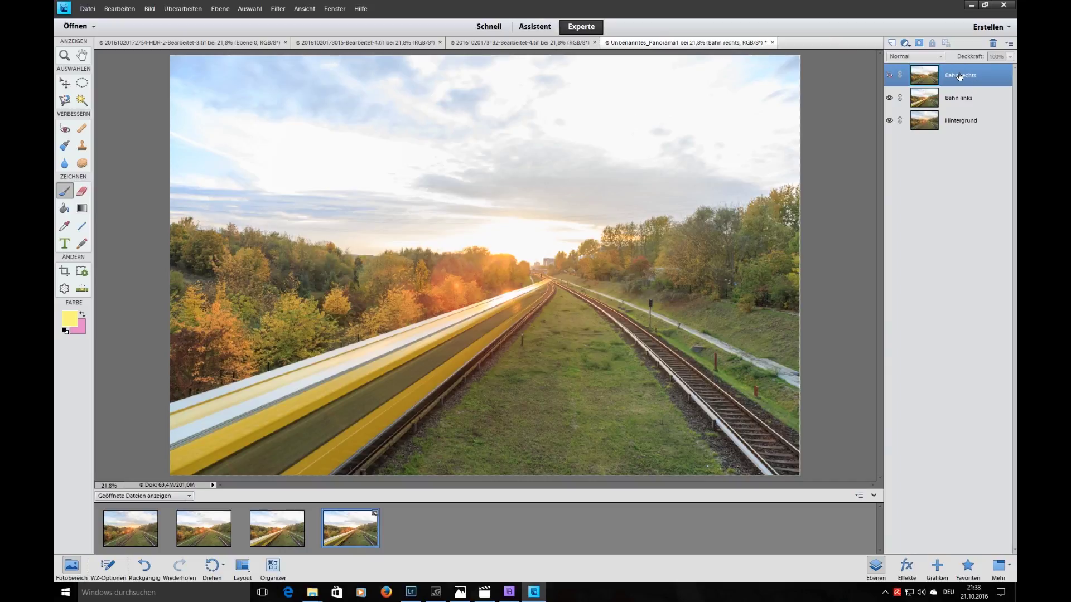
Step: Give Bahn rechts a layer mask filled black with the Paint Bucket, with Bahn links hidden
click(890, 75)
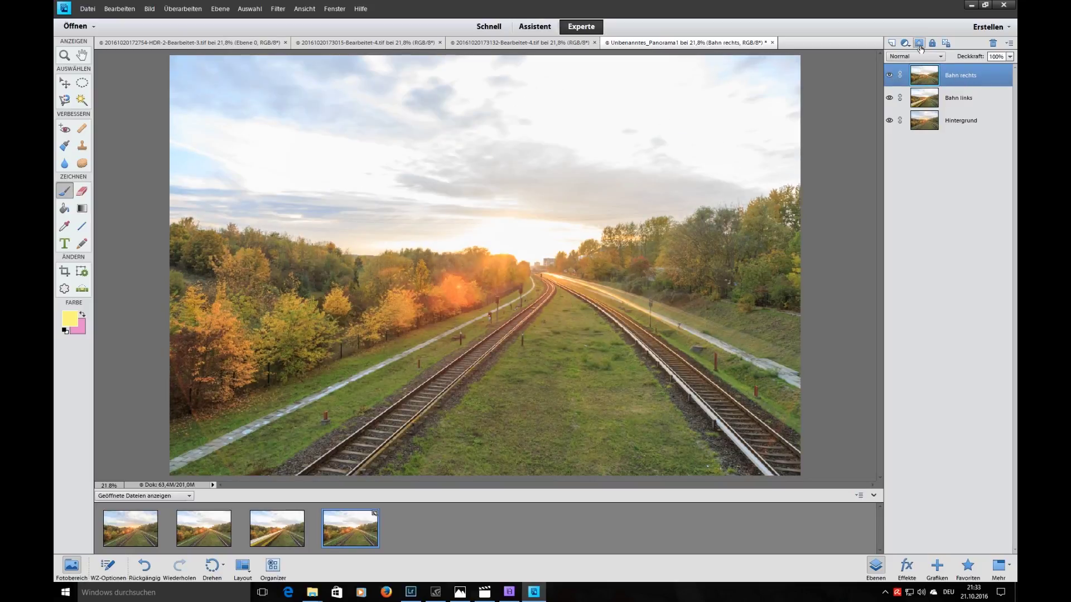
click(919, 44)
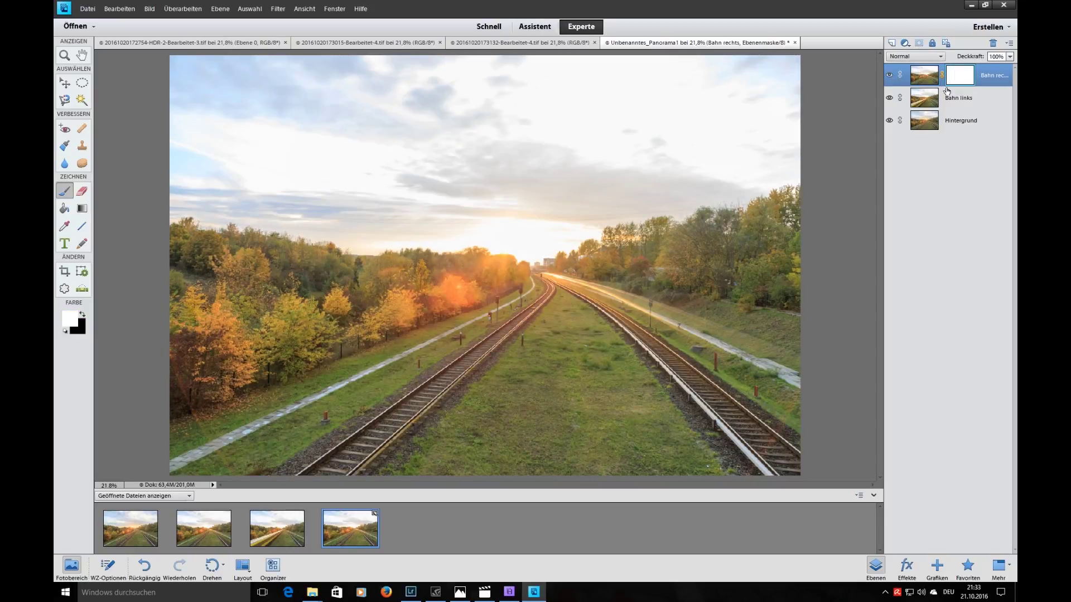
click(889, 97)
click(65, 209)
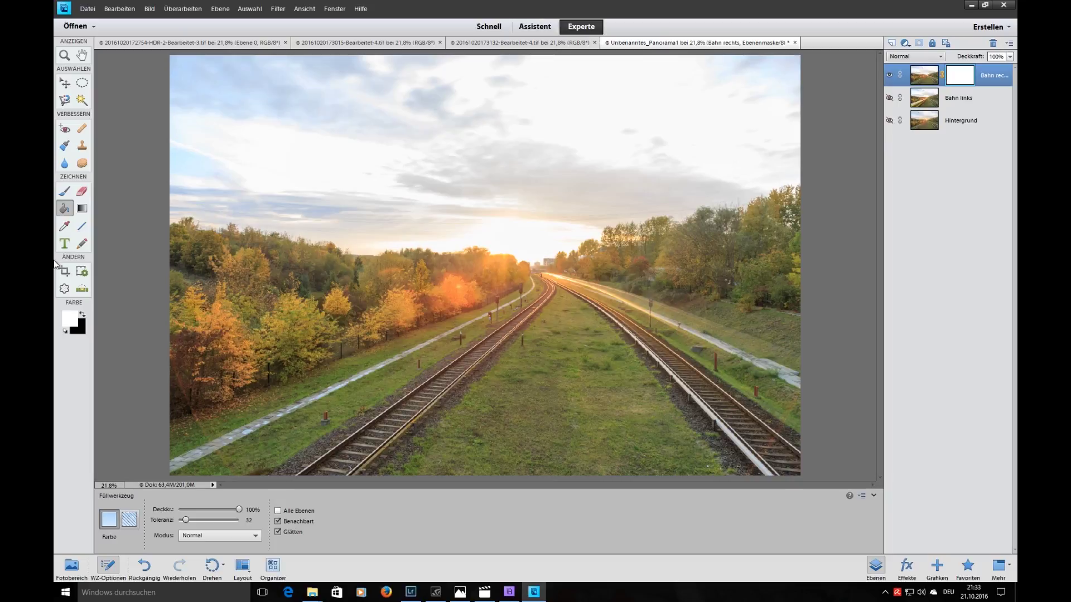
click(82, 314)
click(924, 81)
click(959, 80)
click(491, 205)
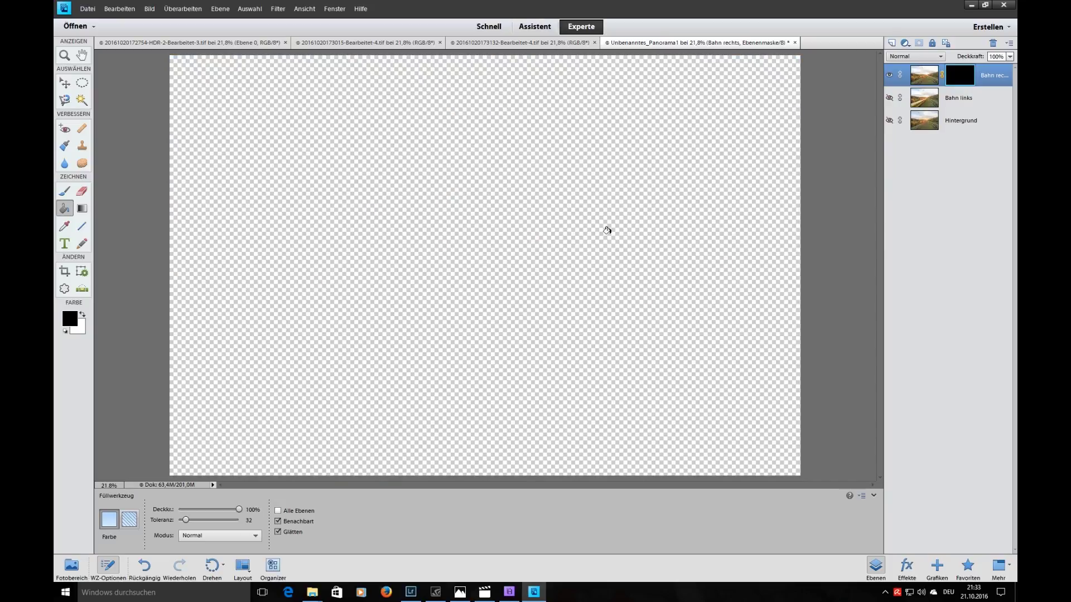
click(65, 192)
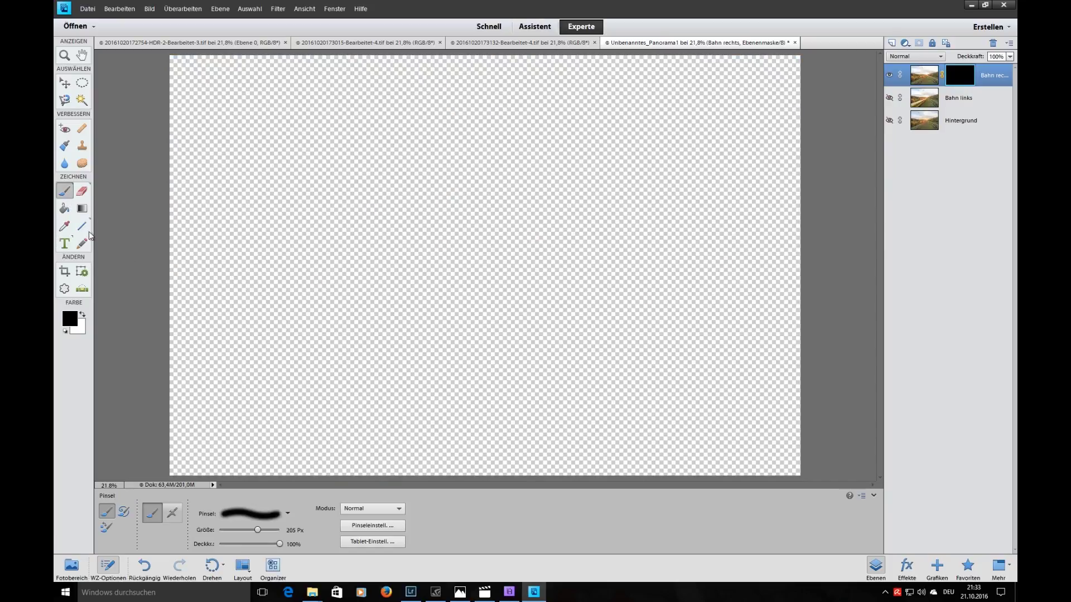
Step: Paint white on the Bahn rechts mask along the right track, brush 407 px, undoing stray strokes
click(82, 316)
click(891, 120)
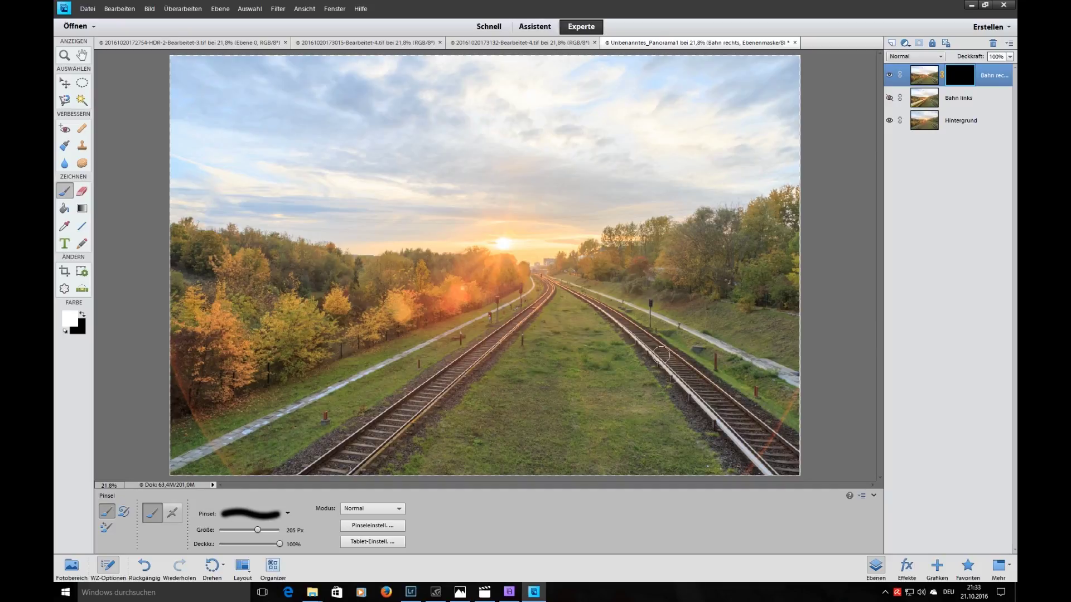
mouse_move(696, 375)
mouse_down()
mouse_move(540, 274)
mouse_move(679, 313)
mouse_up()
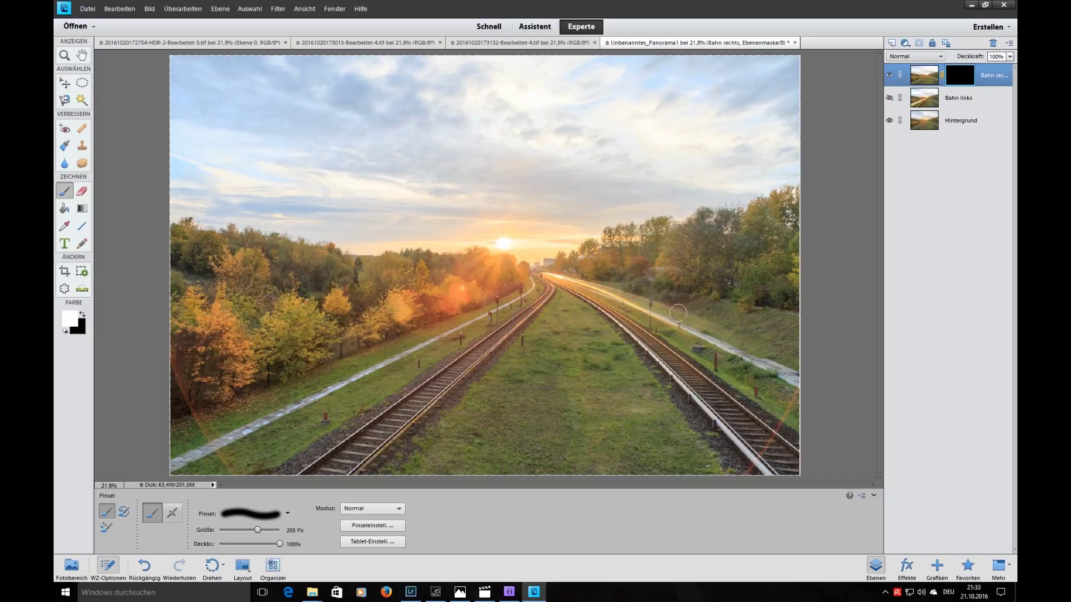
drag(810, 367, 774, 463)
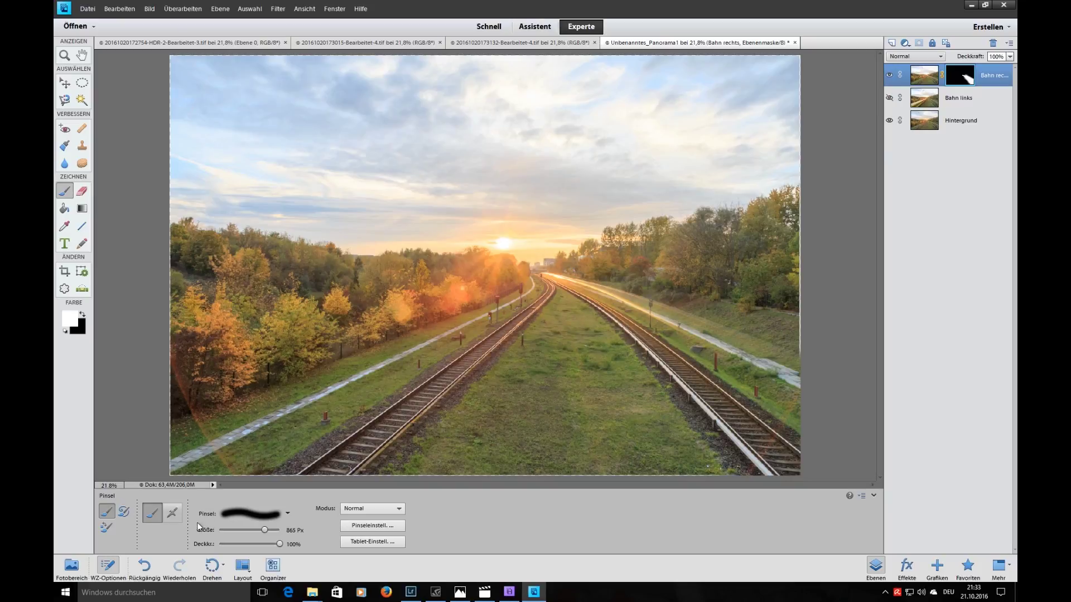
drag(264, 530, 260, 530)
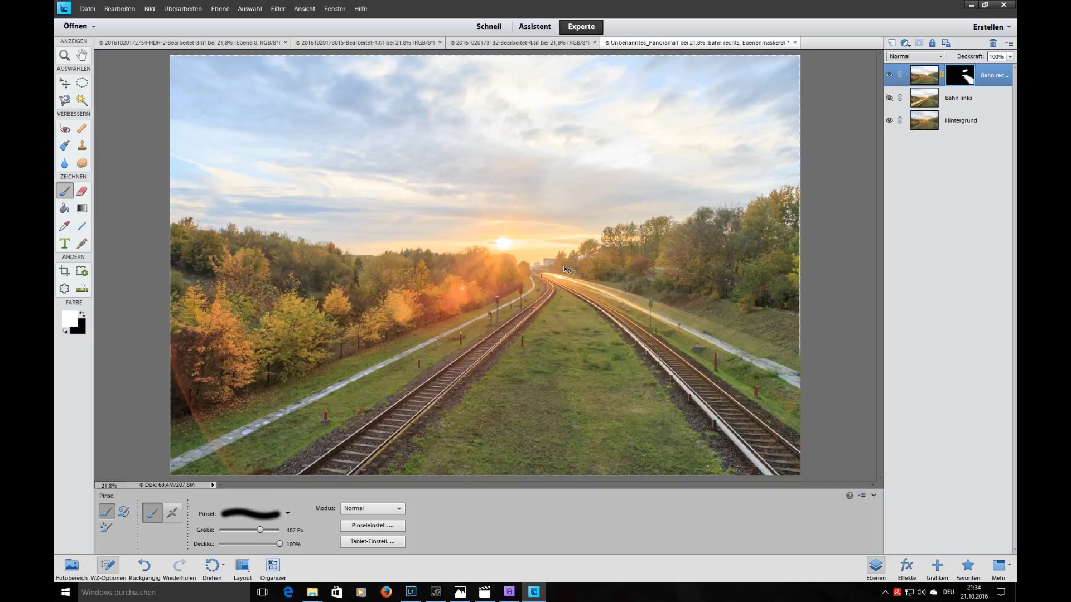
key(ctrl+z)
click(521, 230)
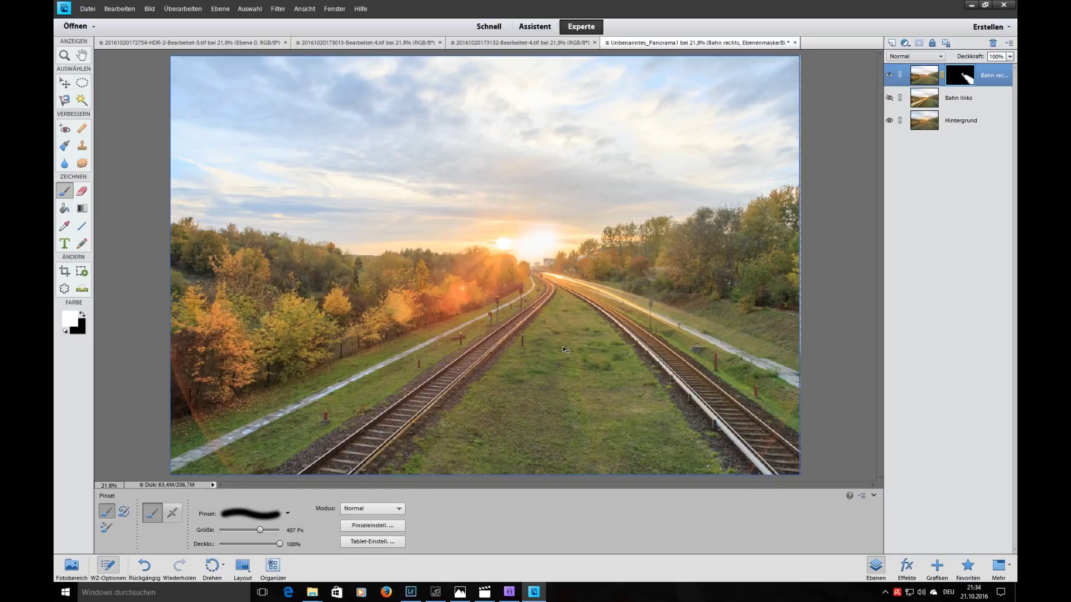
key(ctrl+z)
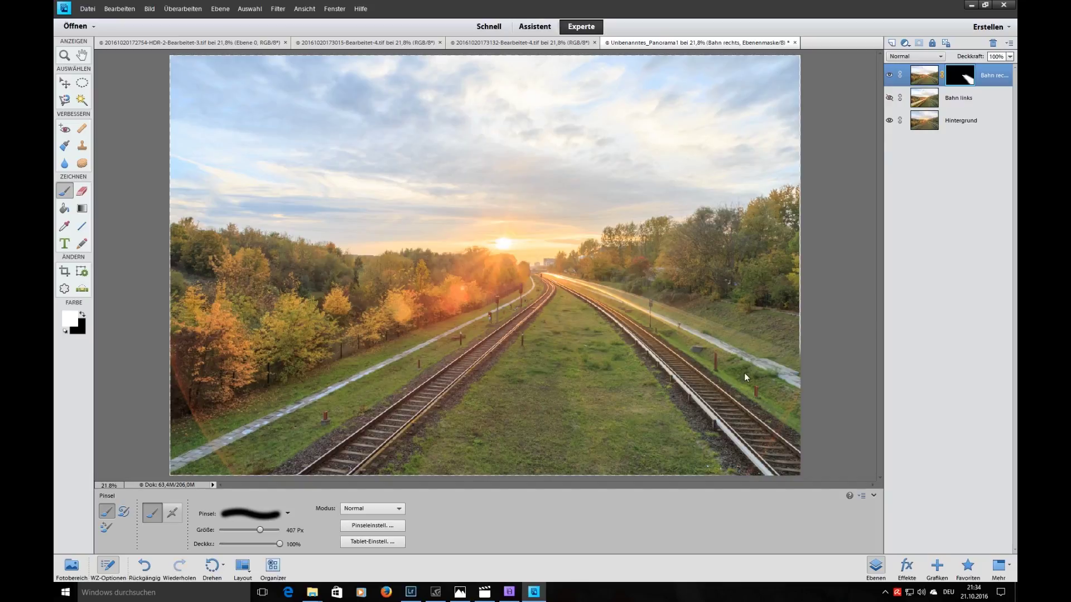
Step: Solo Bahn rechts to inspect its mask, then restore Hintergrund, set black, and show Bahn links
click(889, 97)
click(890, 120)
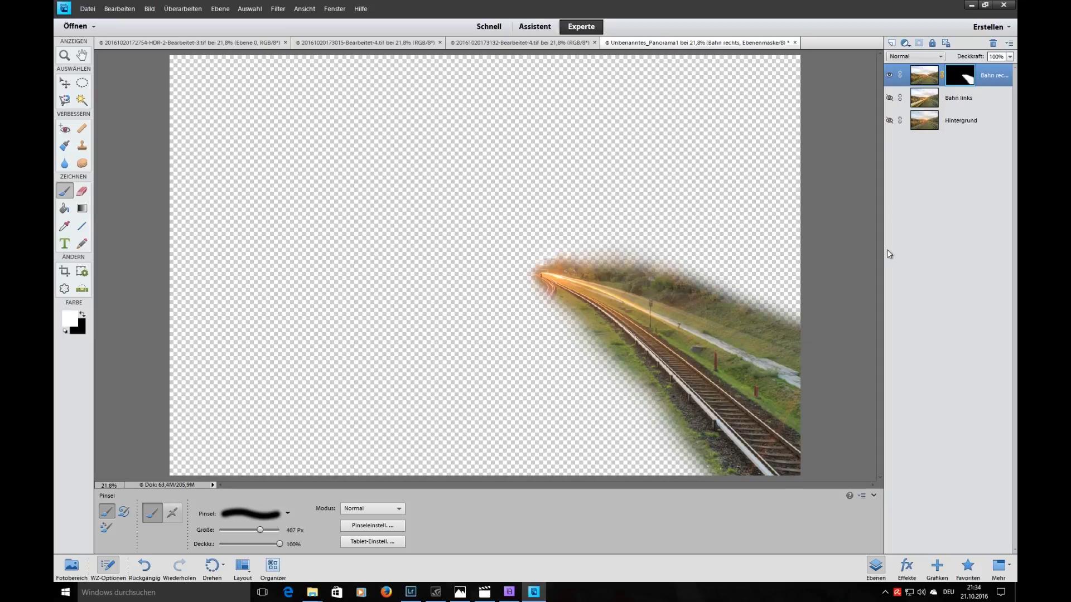
click(890, 120)
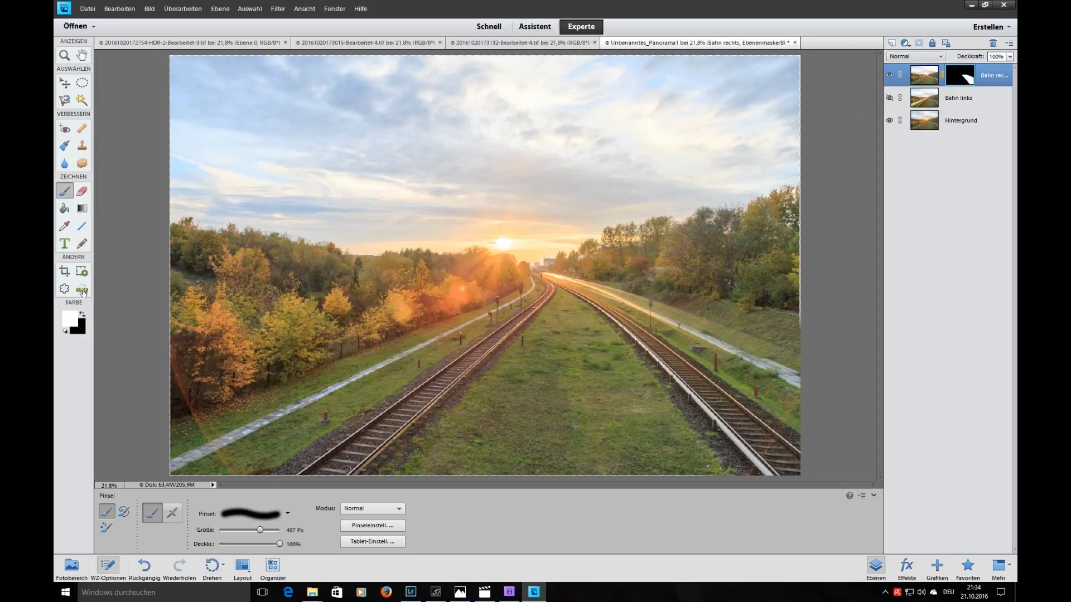
click(83, 316)
click(890, 99)
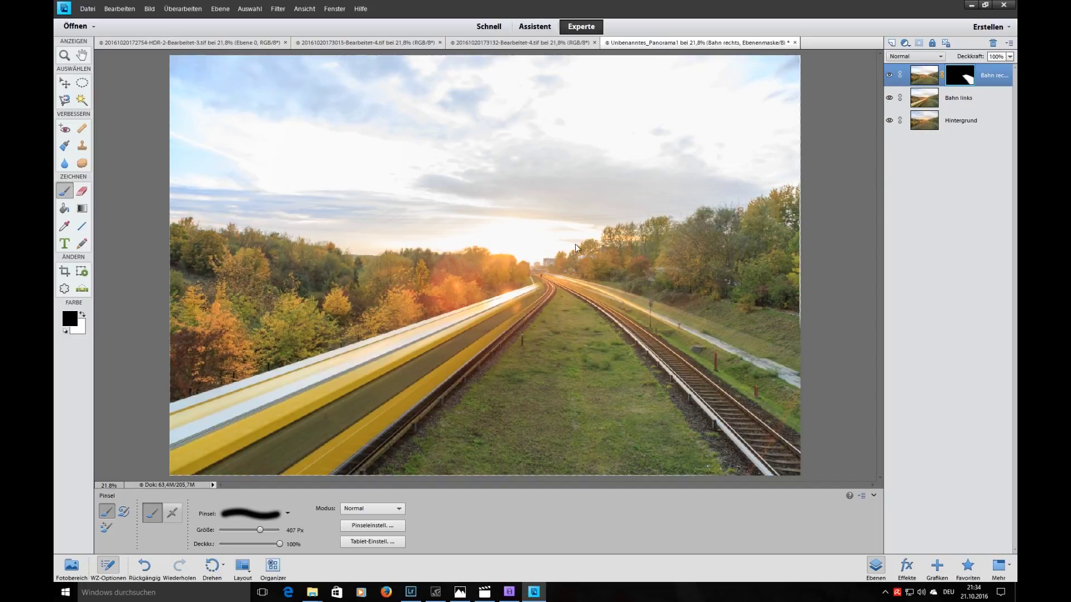
Step: Add a layer mask to Bahn links and fill it black
click(948, 103)
click(919, 43)
click(65, 209)
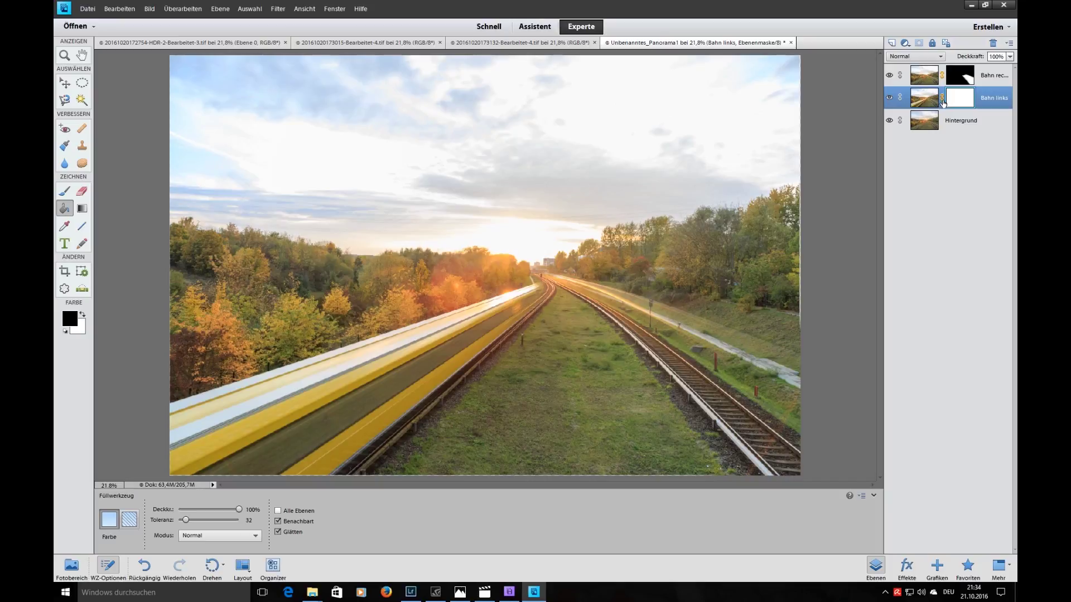
click(617, 250)
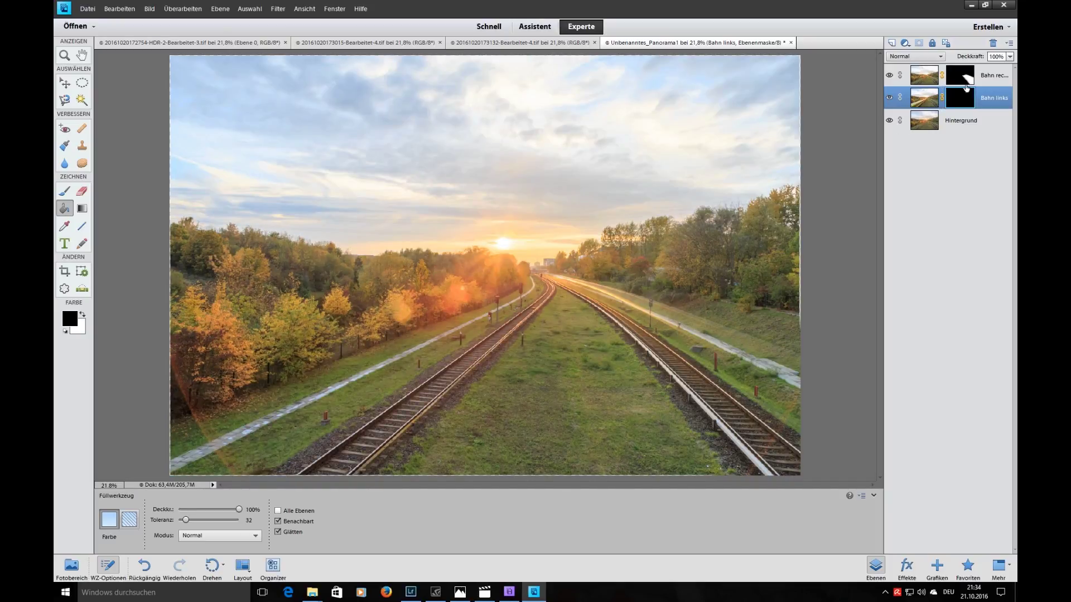
Step: Paint white along the left track to reveal the yellow train streak up to the vanishing point
click(65, 192)
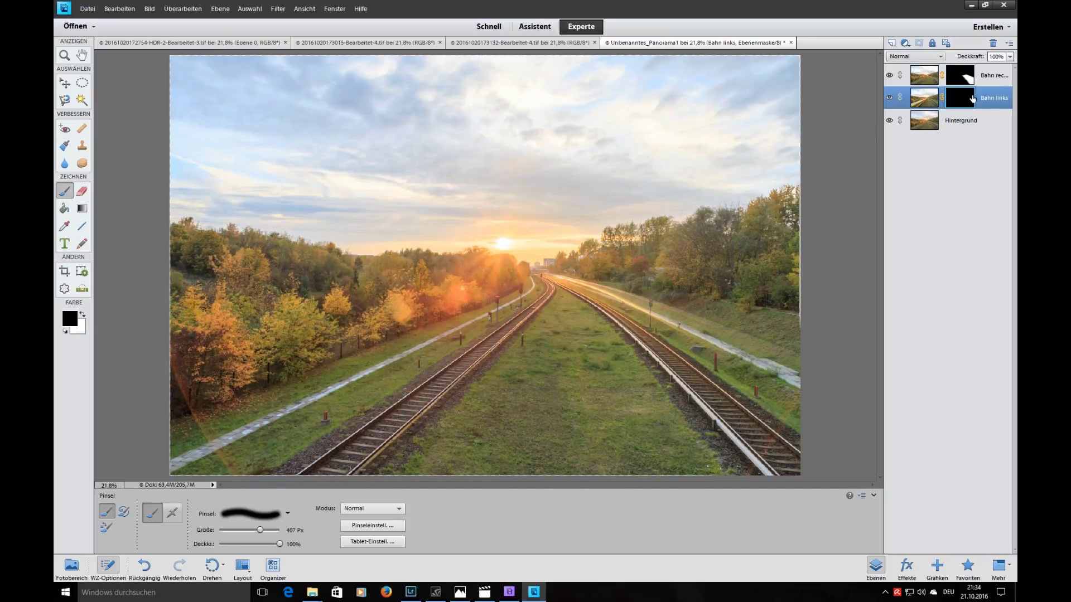
click(82, 315)
mouse_move(342, 417)
mouse_down()
mouse_move(307, 446)
mouse_move(358, 429)
mouse_move(212, 458)
mouse_move(273, 407)
mouse_move(170, 416)
mouse_move(243, 389)
mouse_move(196, 399)
mouse_move(286, 353)
mouse_move(441, 297)
mouse_move(282, 397)
mouse_up()
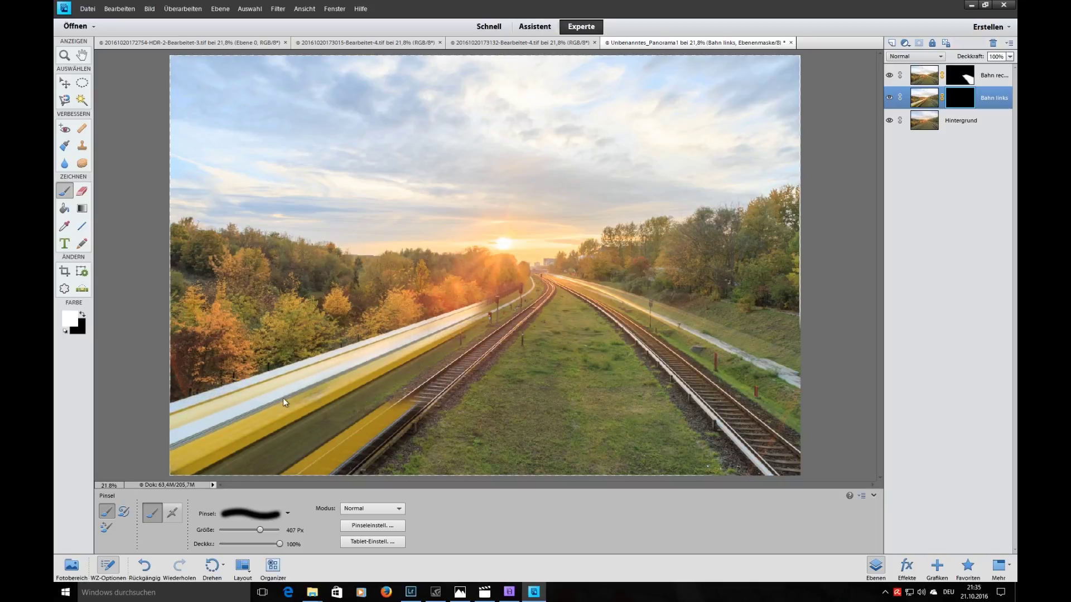
mouse_move(213, 418)
mouse_down()
mouse_move(433, 360)
mouse_move(406, 397)
mouse_up()
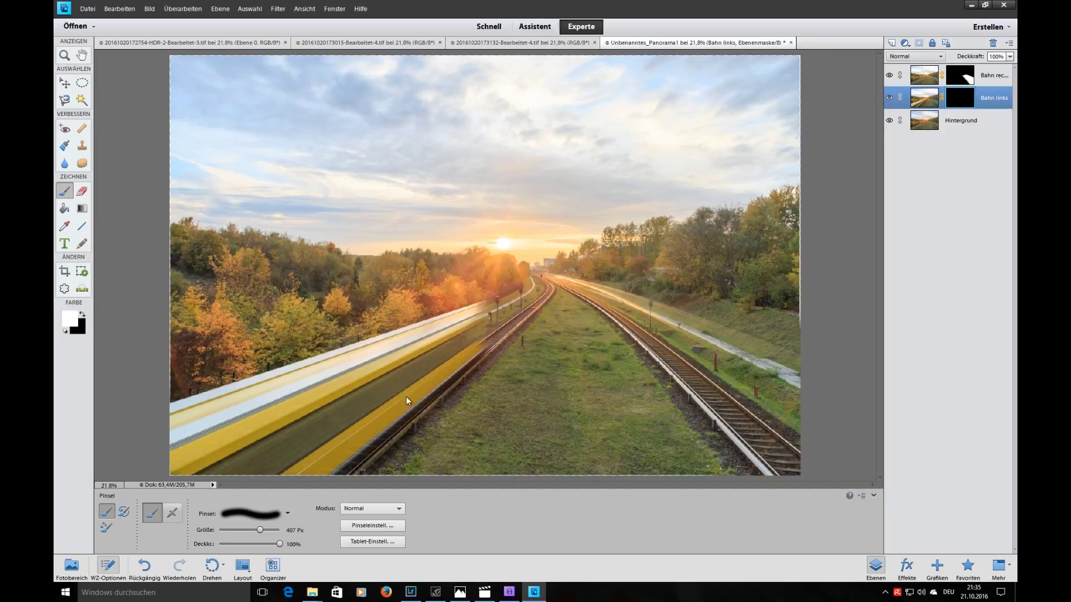
mouse_move(336, 451)
mouse_down()
mouse_move(454, 369)
mouse_move(418, 423)
mouse_up()
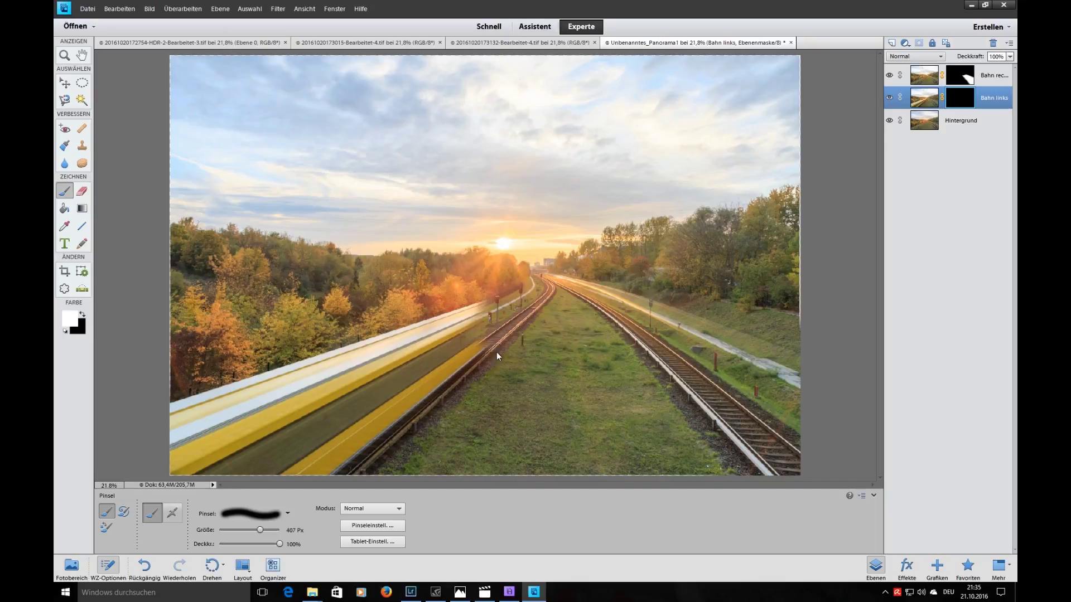
drag(479, 306, 514, 284)
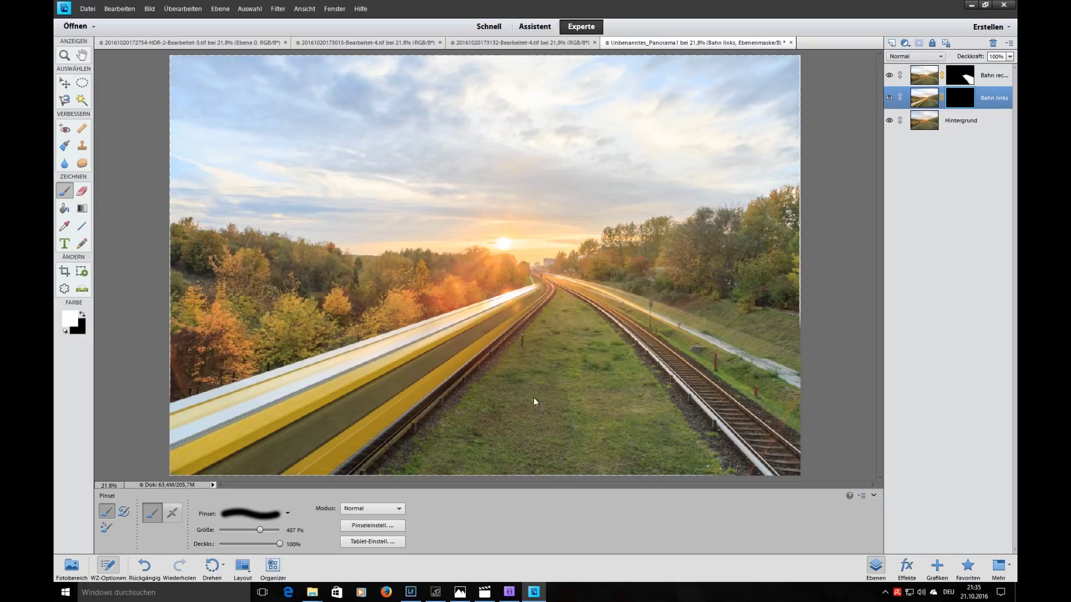
drag(548, 488, 232, 386)
Step: Toggle Hintergrund and Bahn rechts visibility to check the Bahn links mask
click(890, 122)
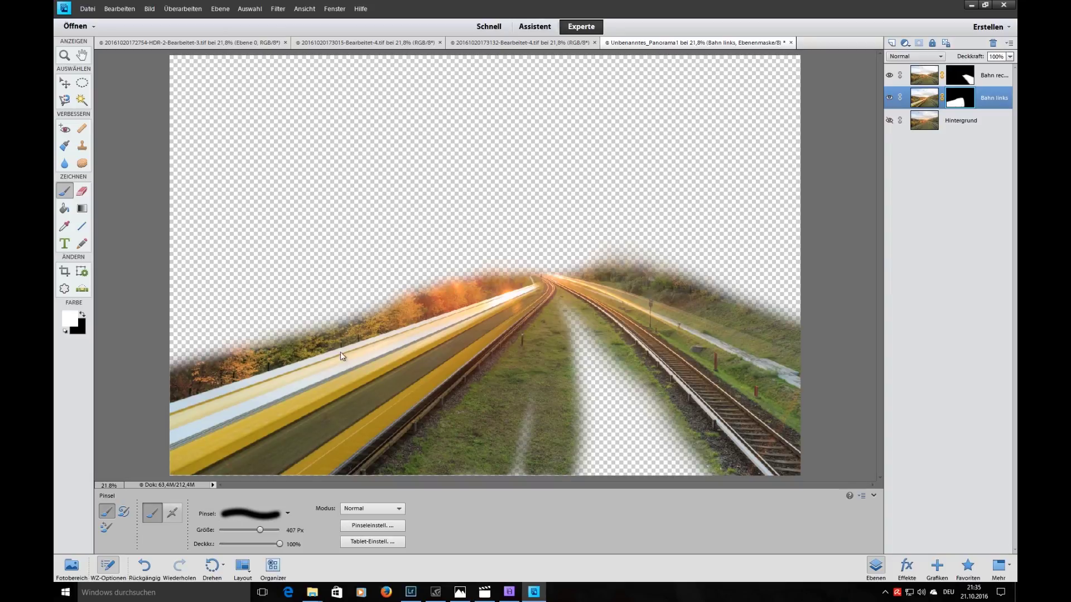
click(889, 75)
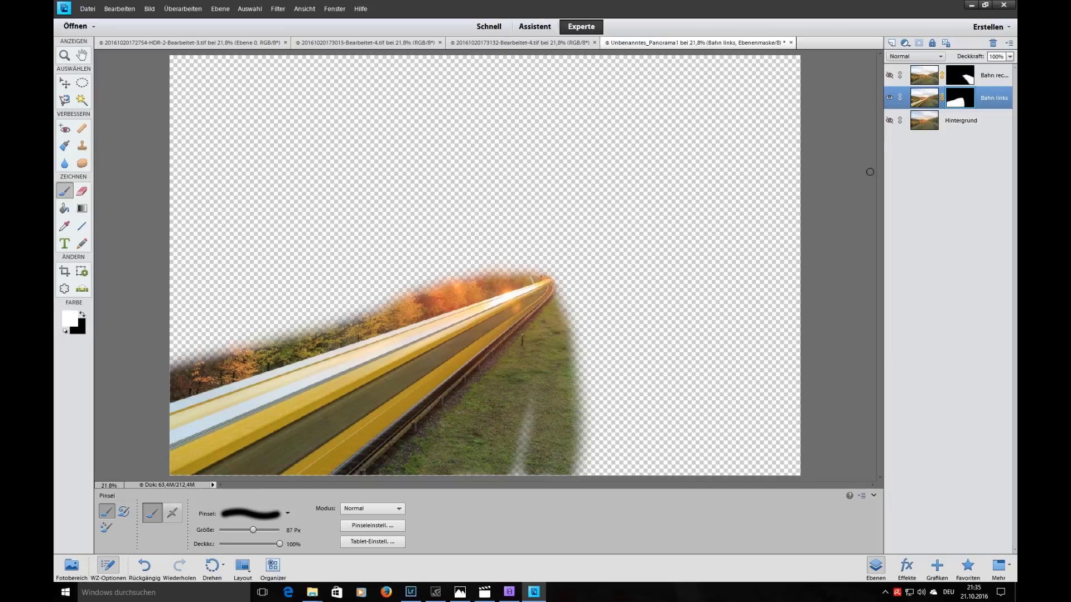
click(889, 75)
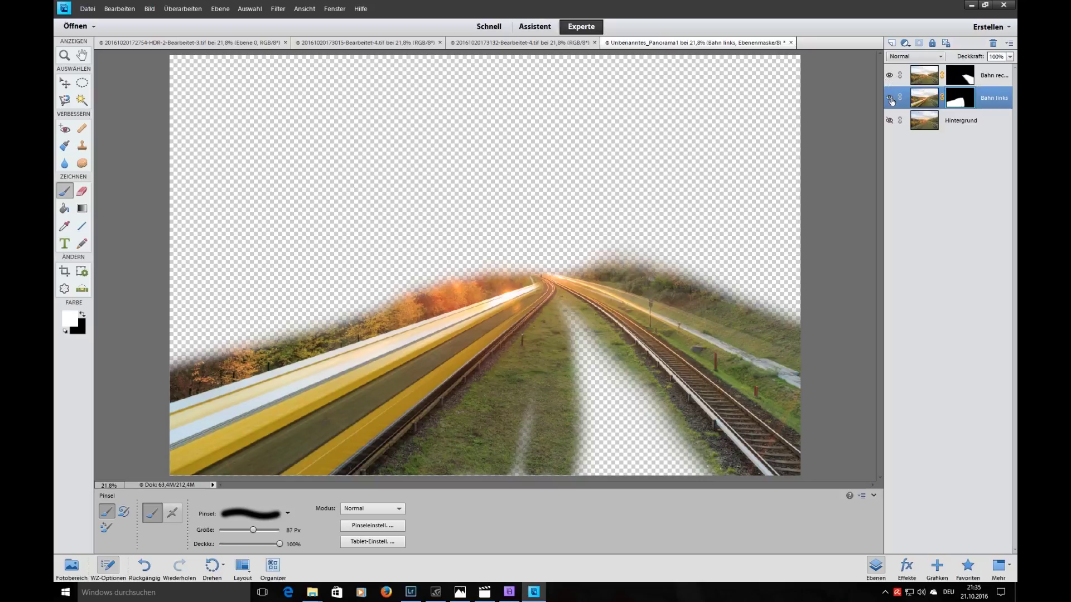
Step: Move Bahn links above Bahn rechts and touch up its mask near the vanishing point
click(915, 103)
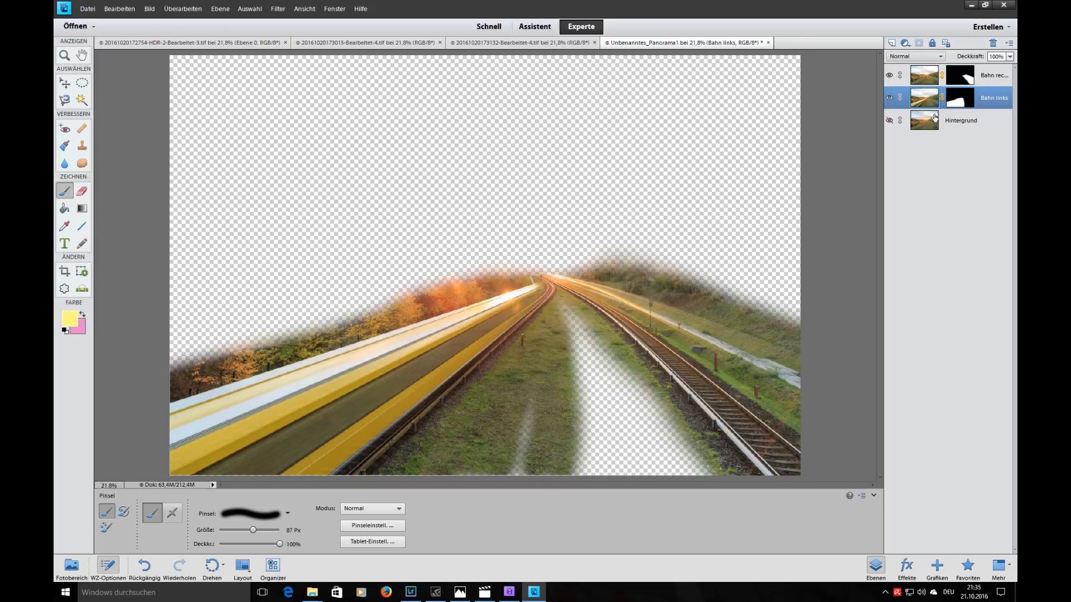
mouse_move(929, 103)
mouse_down()
mouse_move(928, 72)
mouse_move(920, 105)
mouse_move(920, 71)
mouse_up()
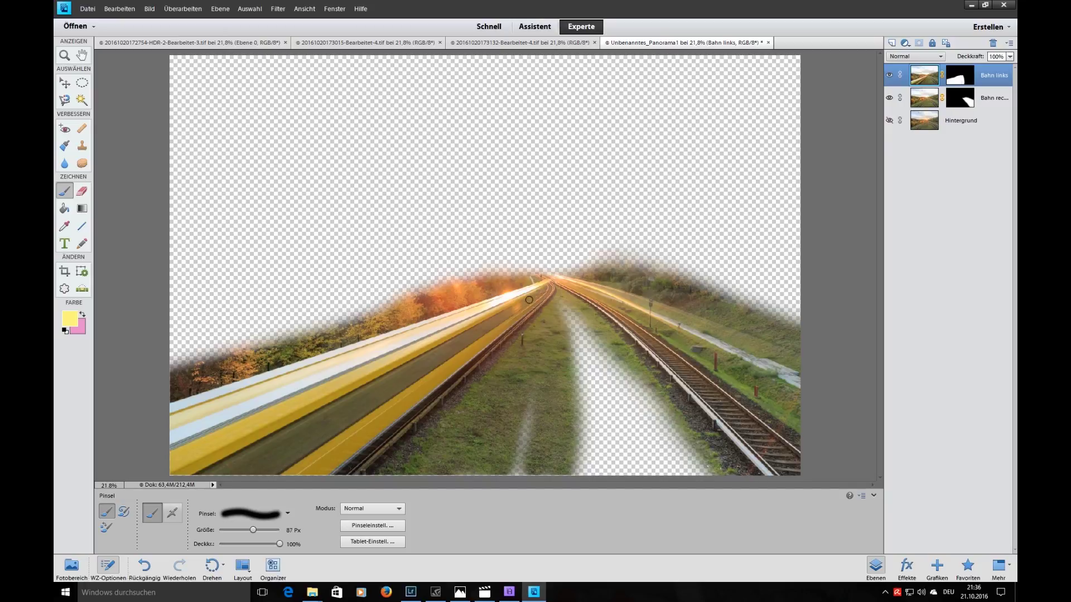
click(889, 98)
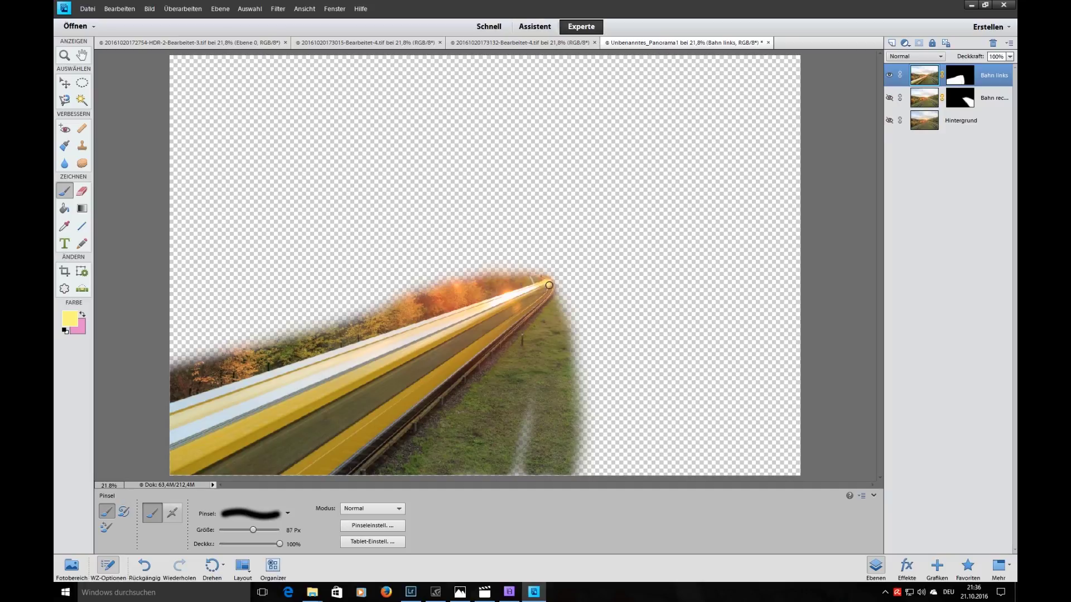
key(ctrl+z)
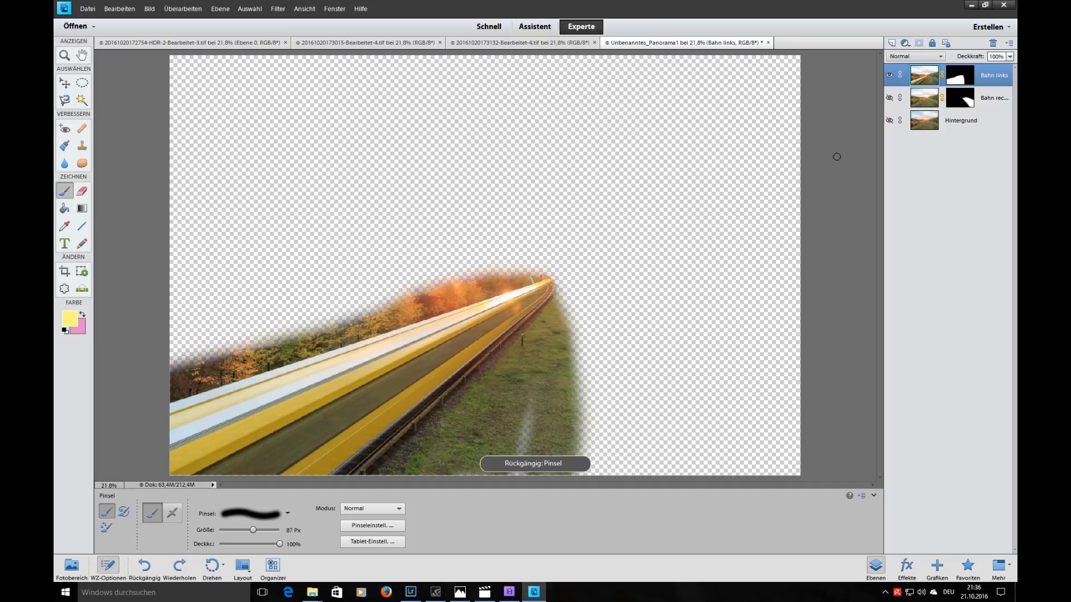
click(961, 80)
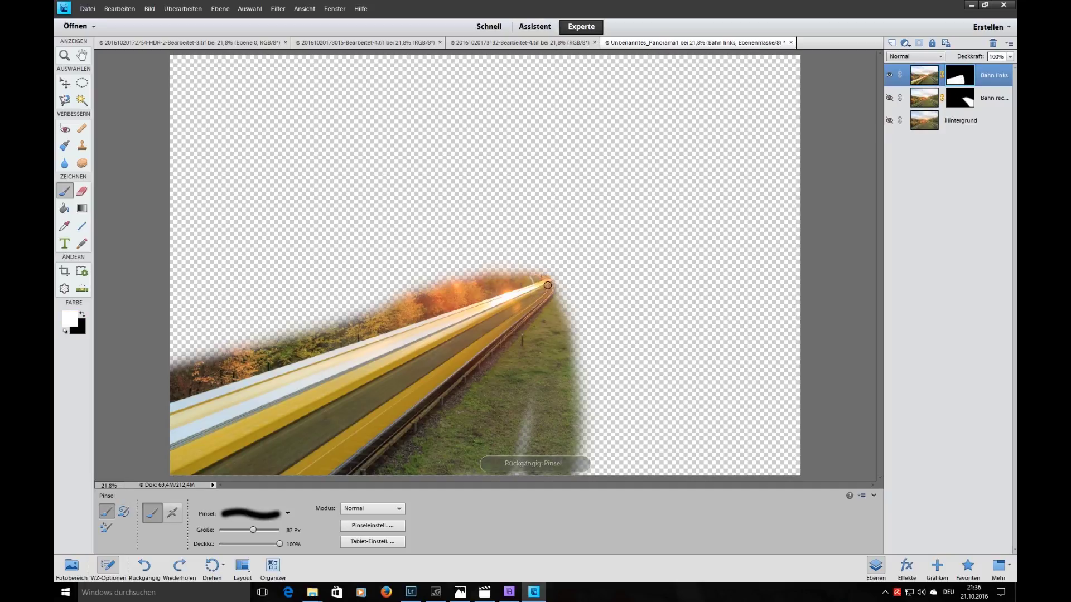
drag(548, 293, 536, 283)
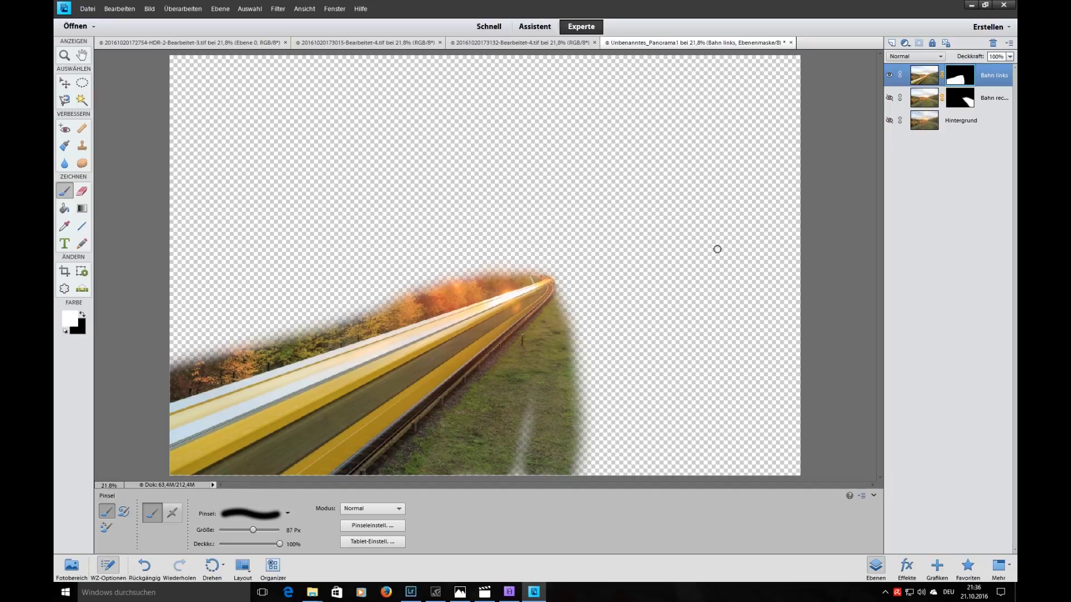
Step: Show Bahn rechts, paint over the grass gap with a 286 px brush, and show Hintergrund
click(890, 98)
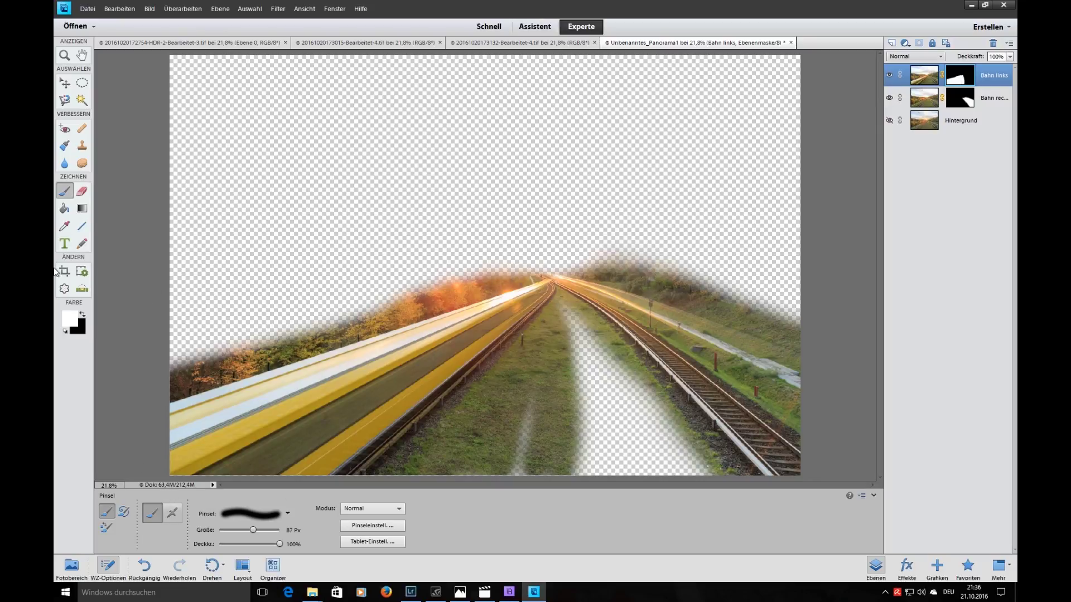
drag(252, 530, 259, 530)
mouse_move(526, 405)
mouse_down()
mouse_move(524, 472)
mouse_move(553, 472)
mouse_up()
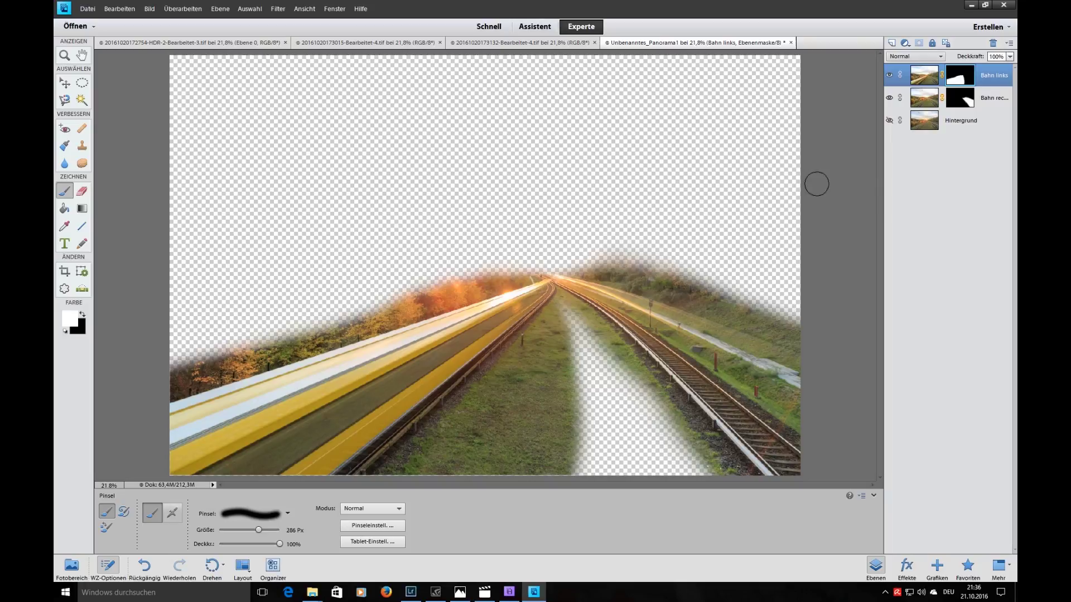
click(890, 120)
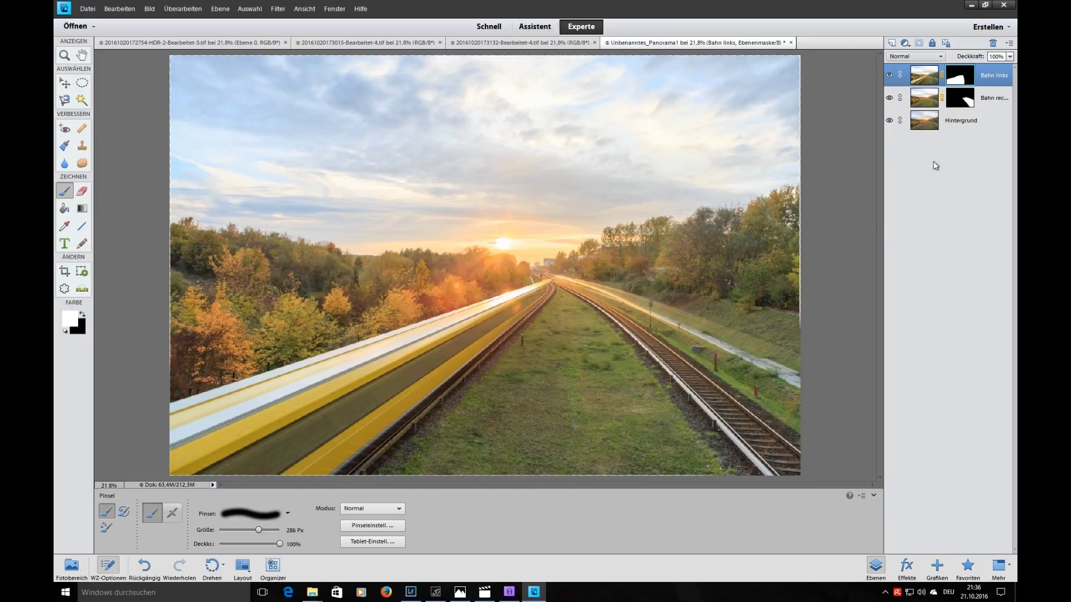
Step: Keep the blend mode at Normal and flatten everything into the Hintergrund background layer
click(920, 58)
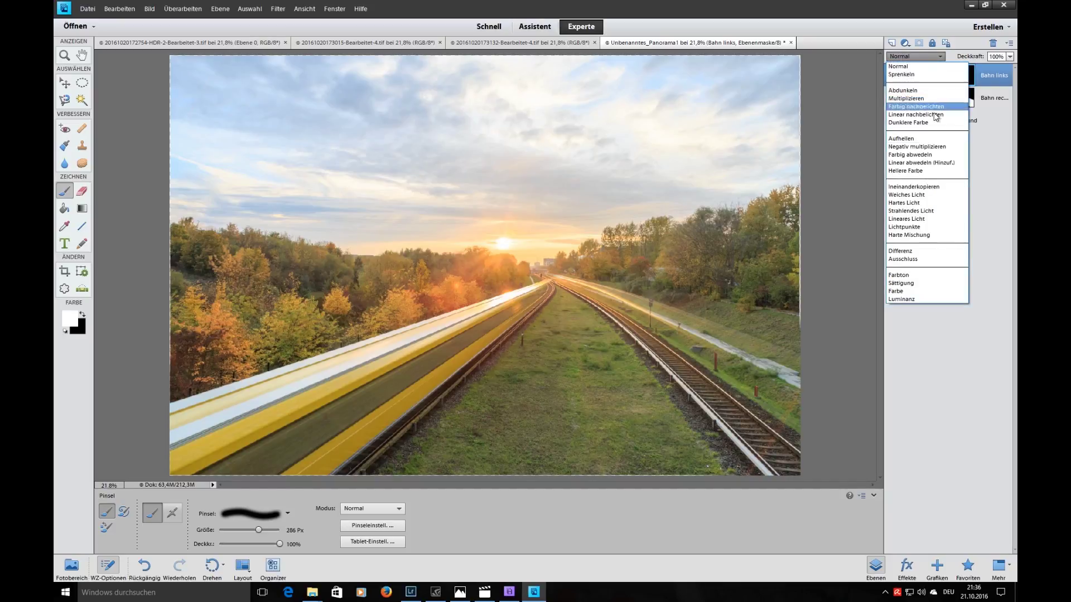
click(919, 62)
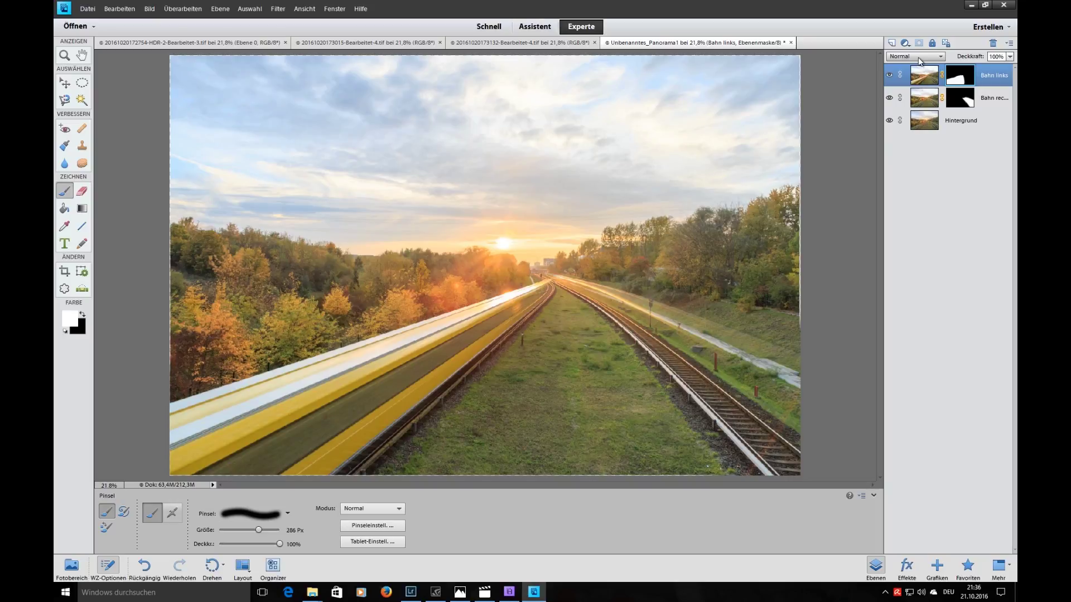
right_click(924, 114)
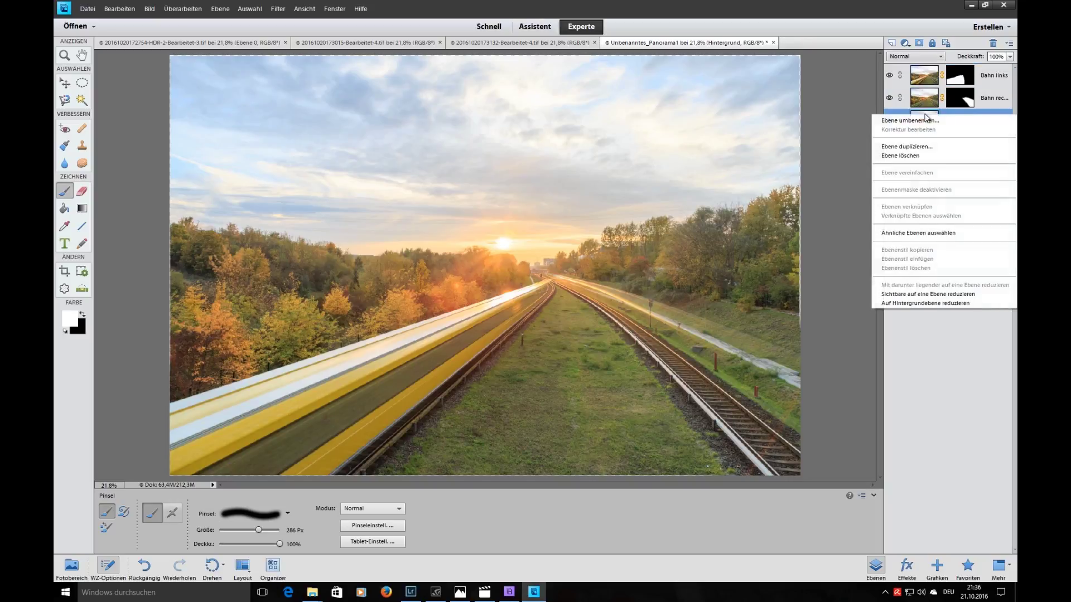
click(926, 304)
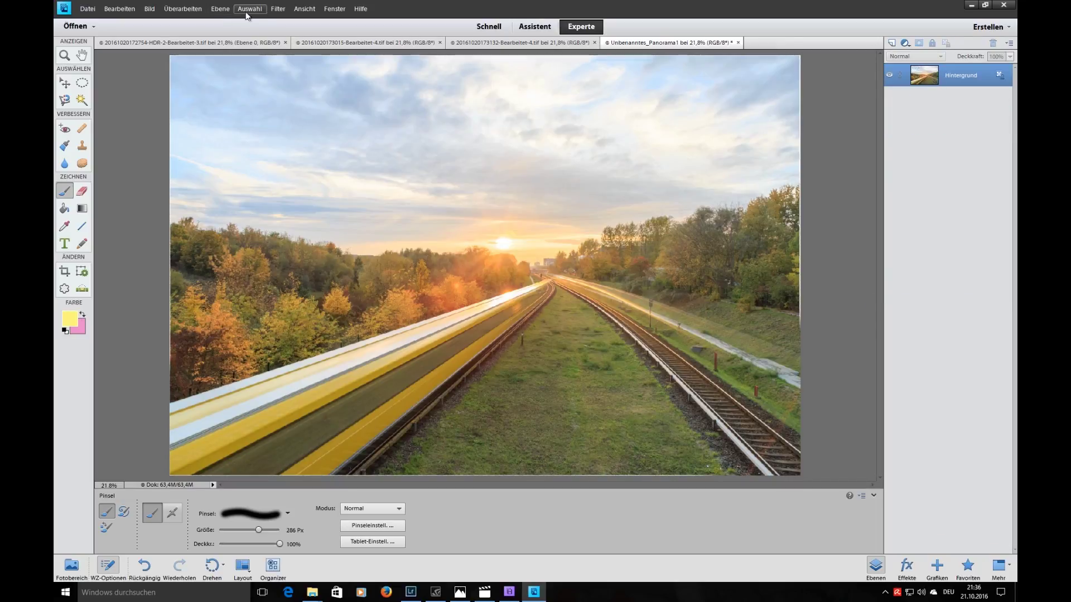
click(276, 9)
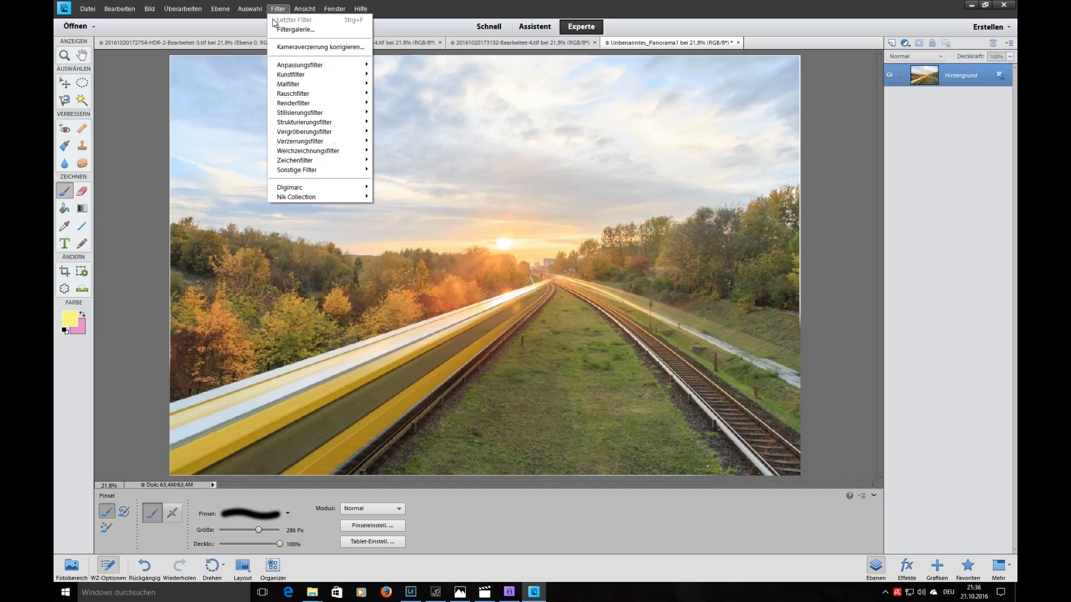
mouse_move(297, 197)
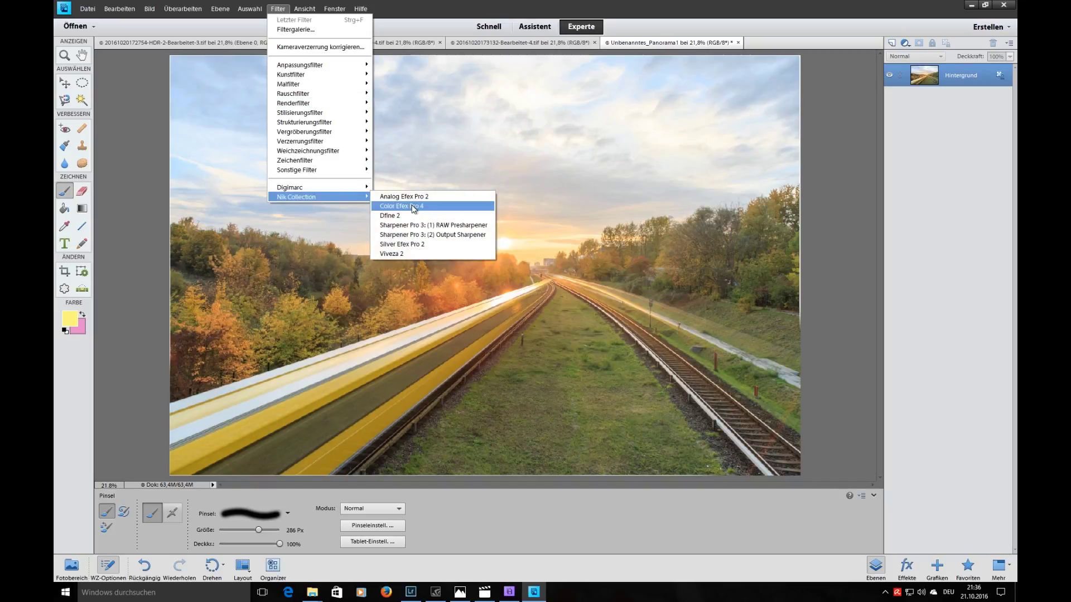
Step: Launch Color Efex Pro 4 and apply Pro Contrast with increased dynamic contrast
click(413, 206)
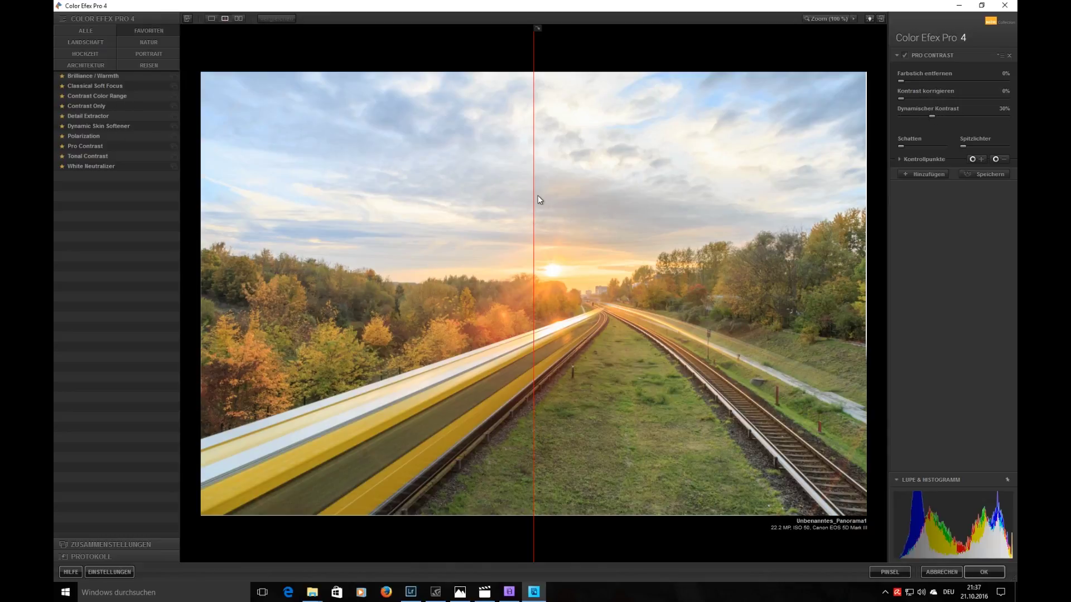
drag(534, 185, 182, 193)
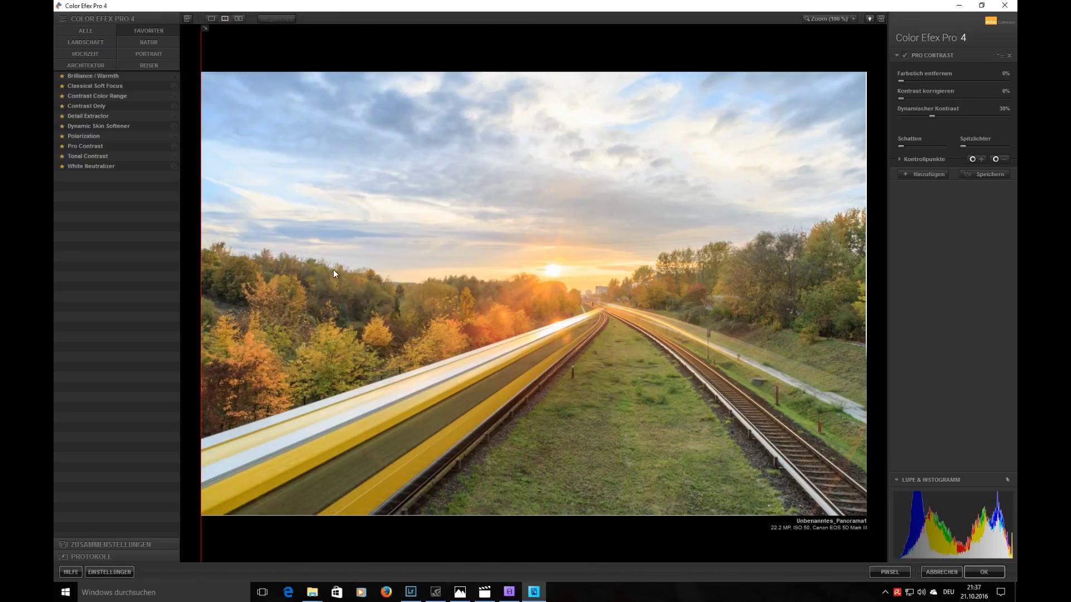
mouse_move(931, 116)
mouse_down()
mouse_move(992, 116)
mouse_move(905, 115)
mouse_move(935, 115)
mouse_move(926, 114)
mouse_up()
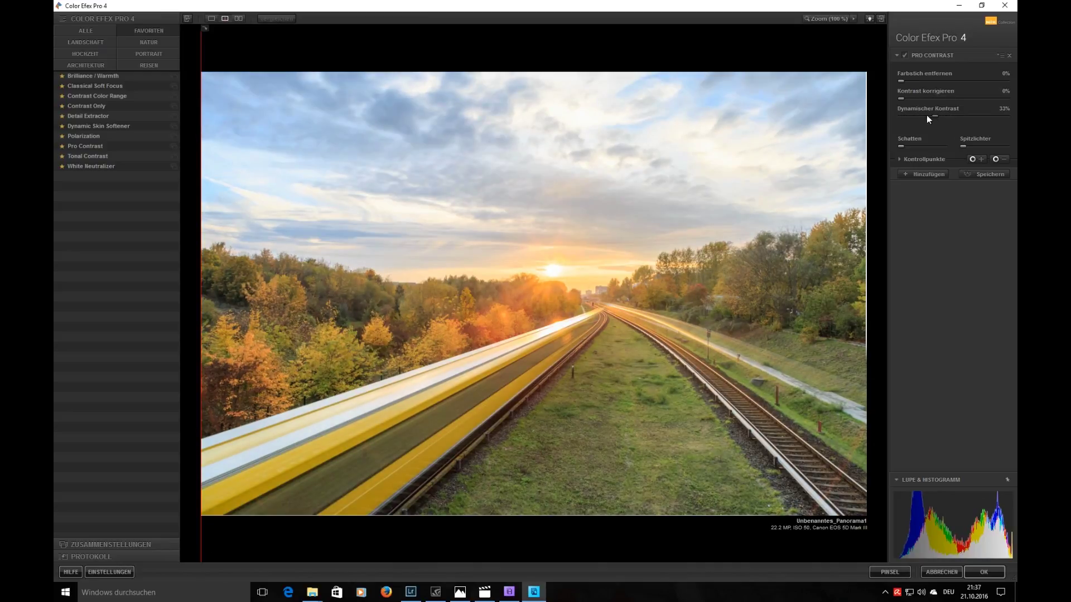
click(929, 173)
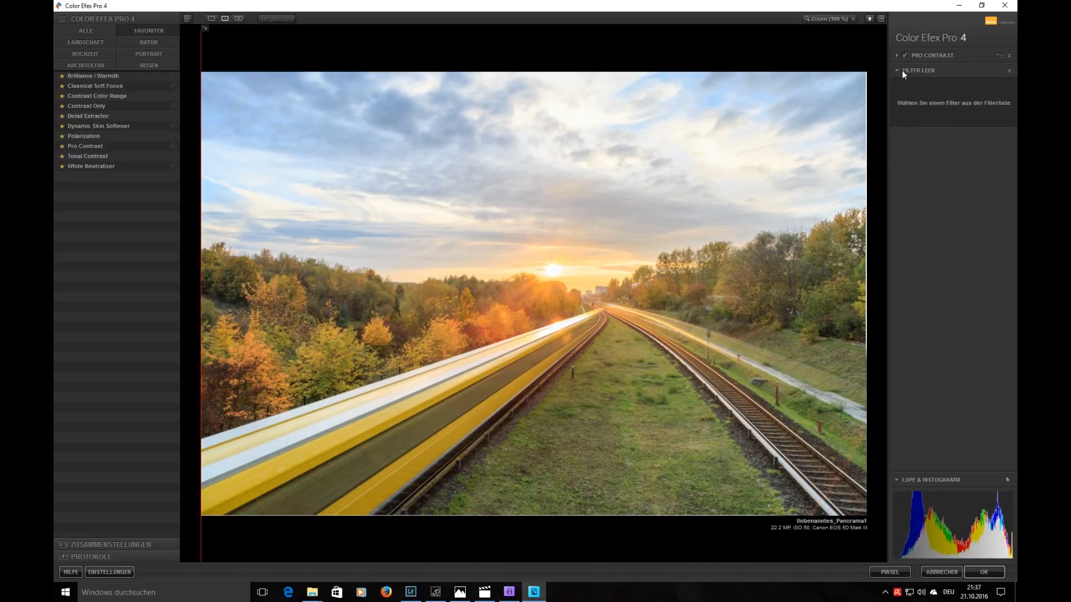
click(898, 55)
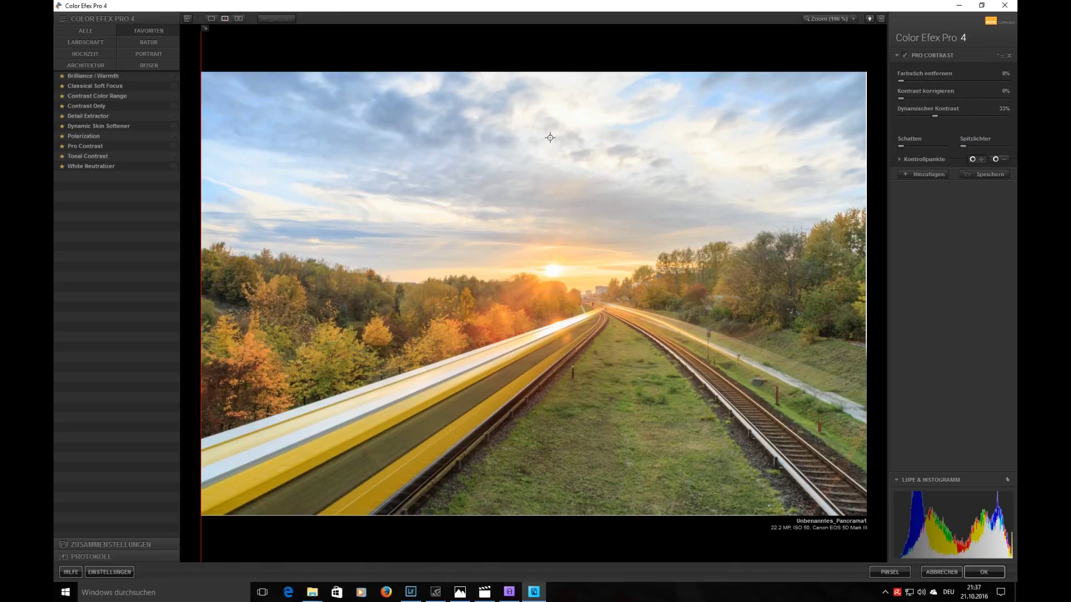
Step: Add two sky control points, raise dynamic contrast to 50%, and add an empty filter slot
click(394, 156)
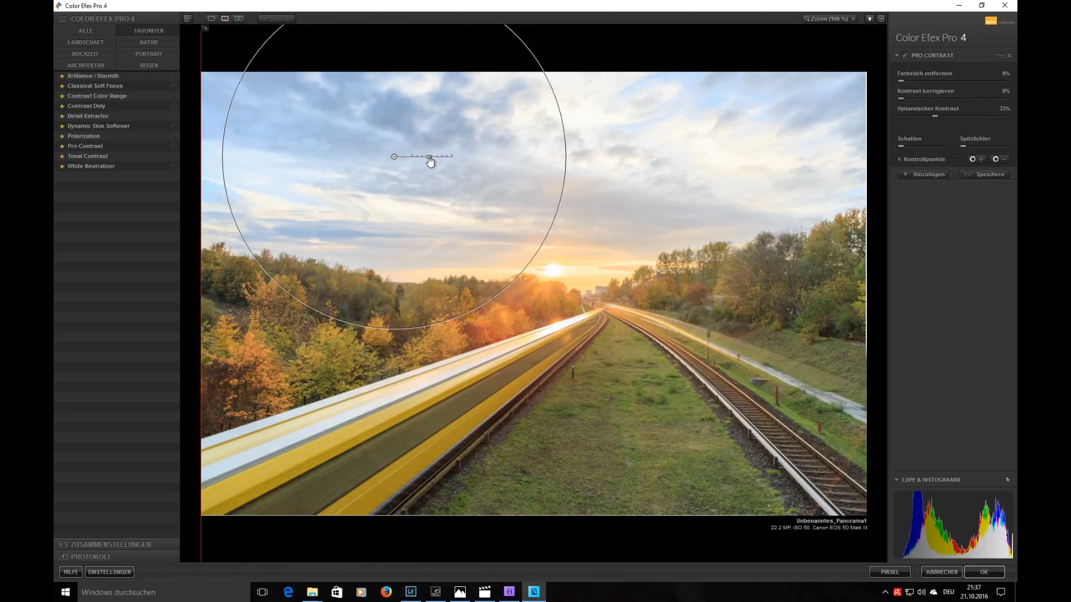
drag(397, 161, 410, 168)
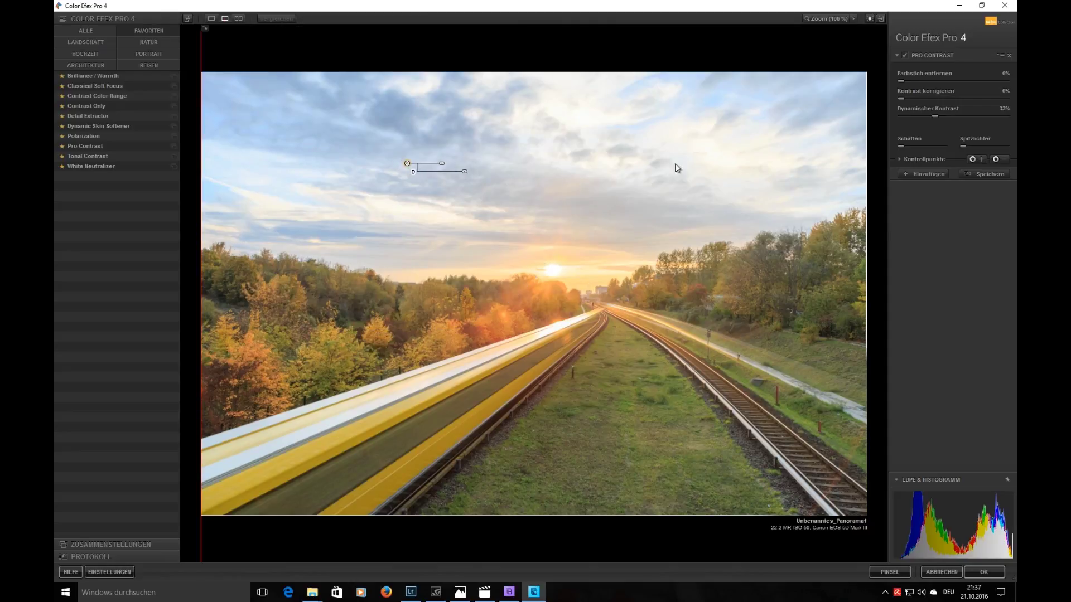
click(972, 158)
click(675, 154)
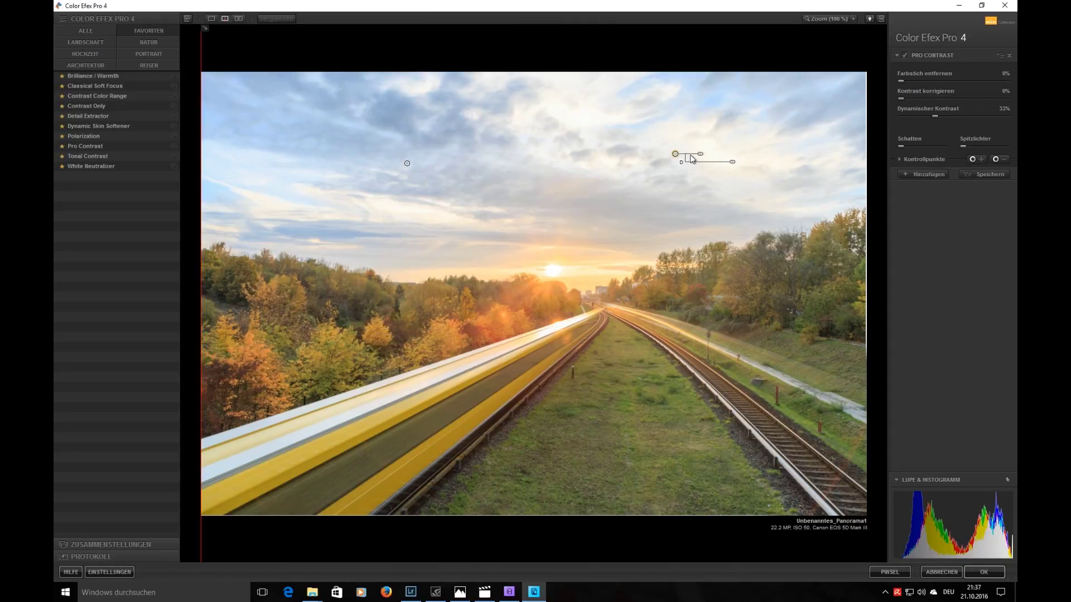
click(900, 160)
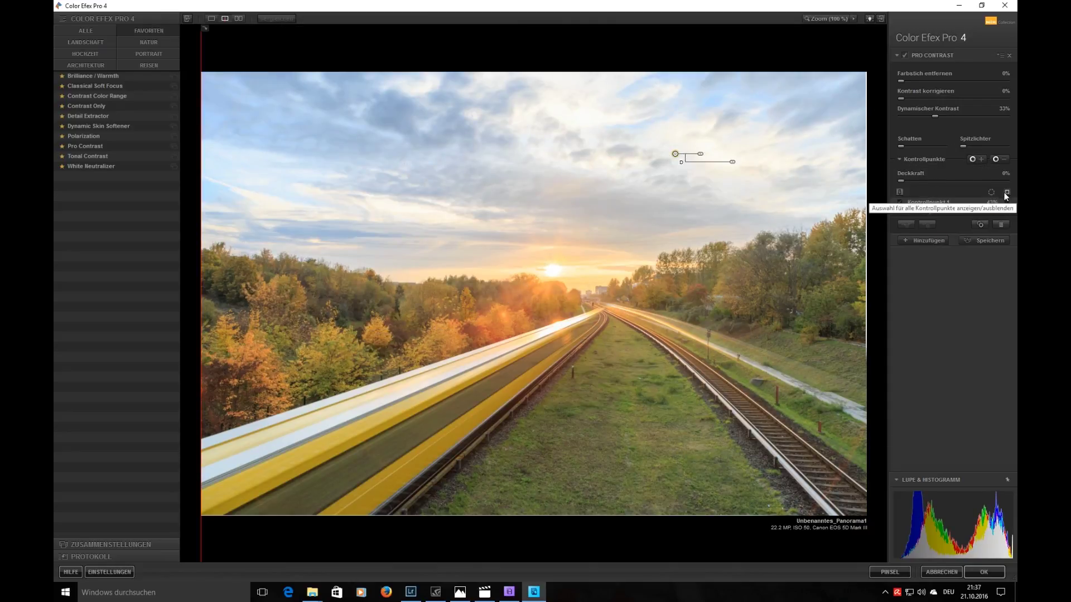
click(1007, 192)
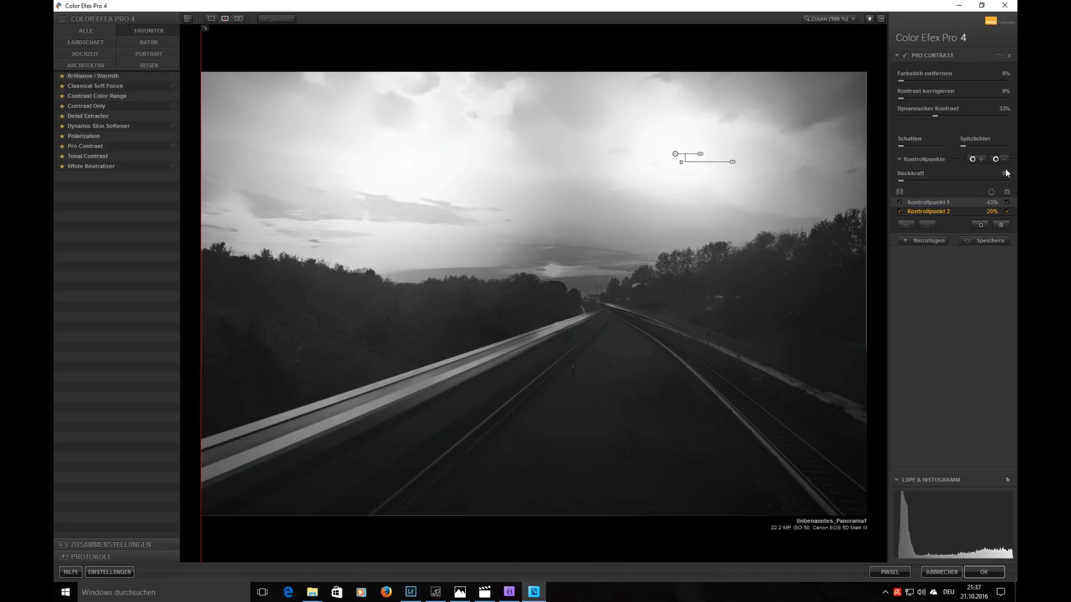
click(1008, 192)
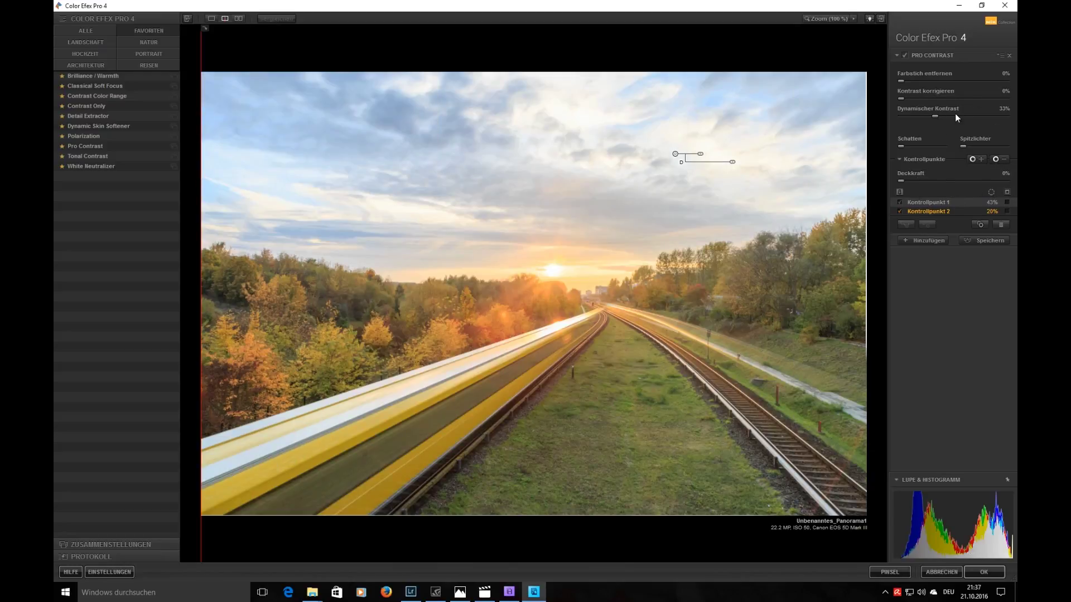
drag(957, 116, 963, 115)
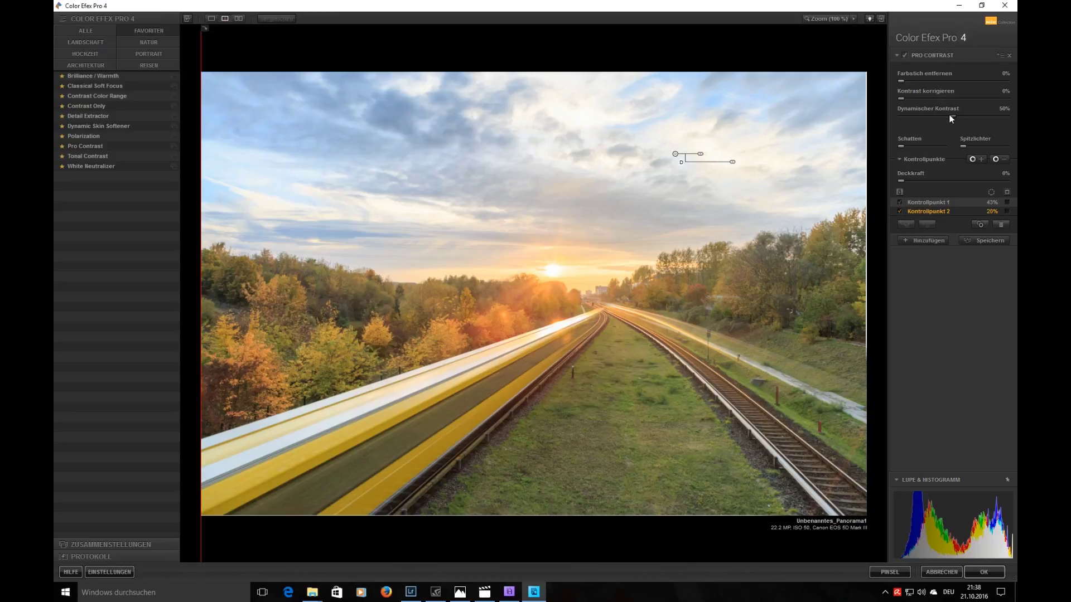
click(930, 240)
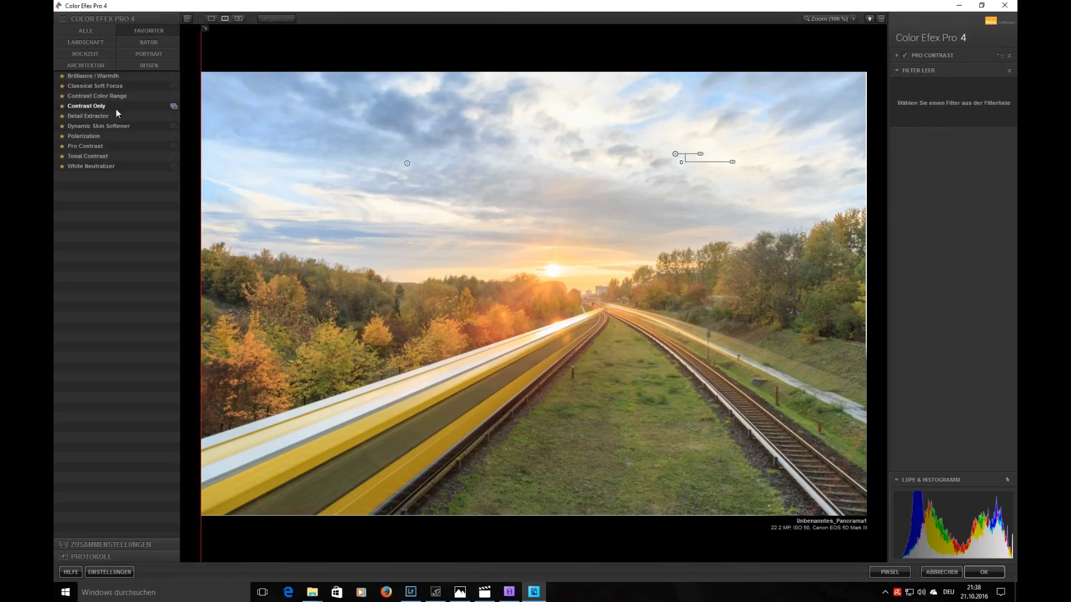
Step: Apply a second Pro Contrast with control points on the left, sunlit and right-hand trees
click(97, 146)
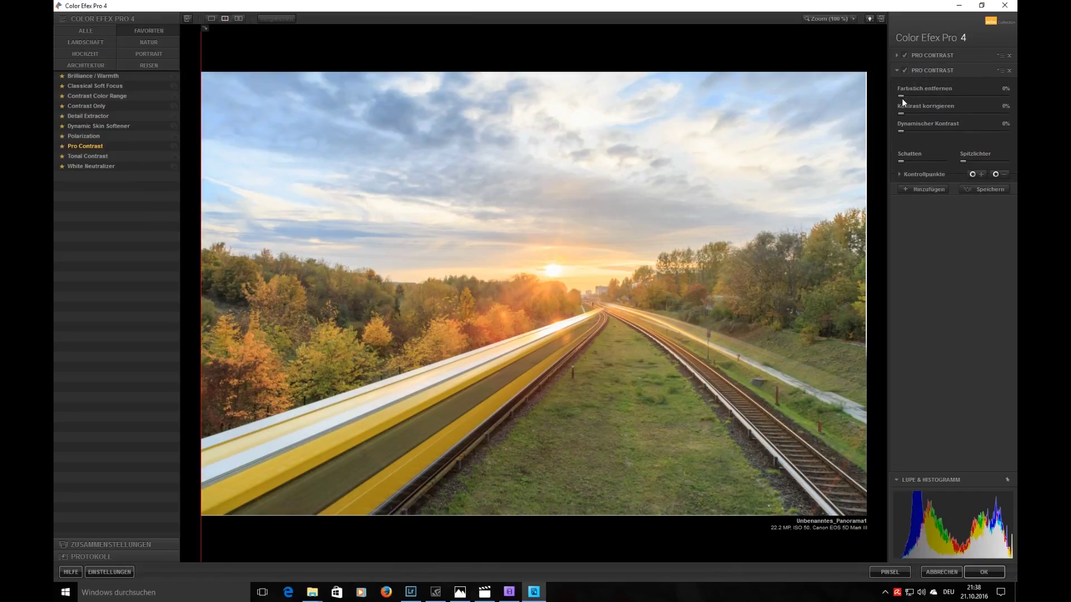
click(972, 174)
click(355, 341)
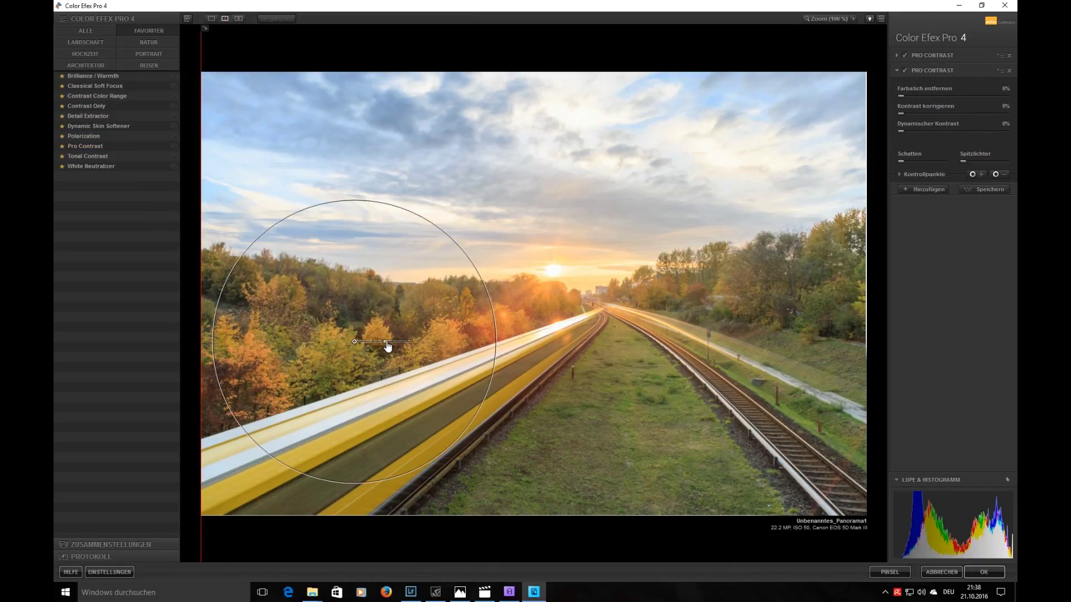
click(973, 174)
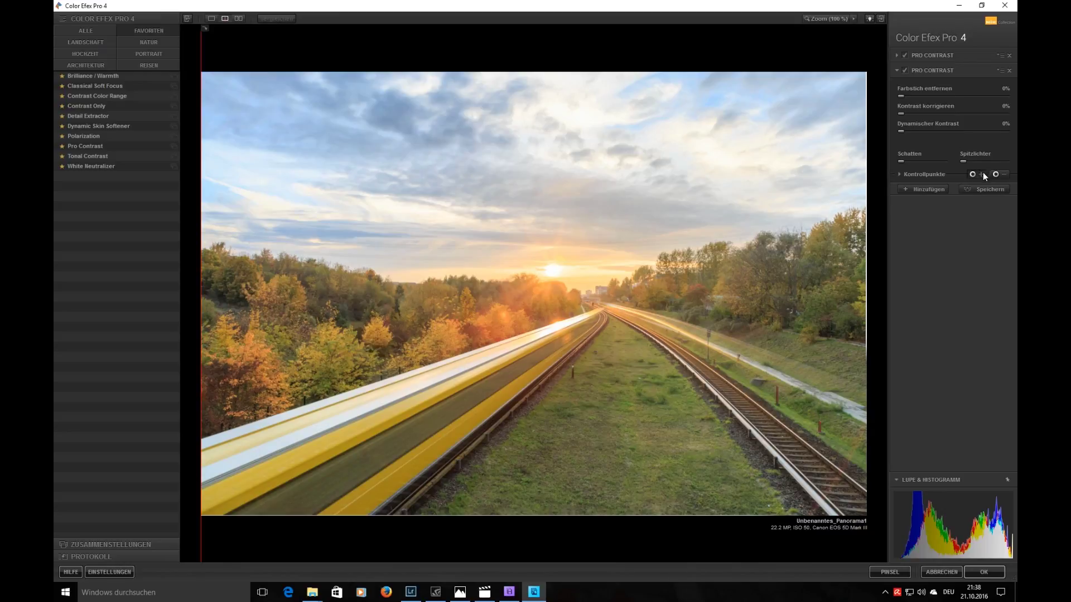
click(523, 318)
click(973, 174)
click(766, 297)
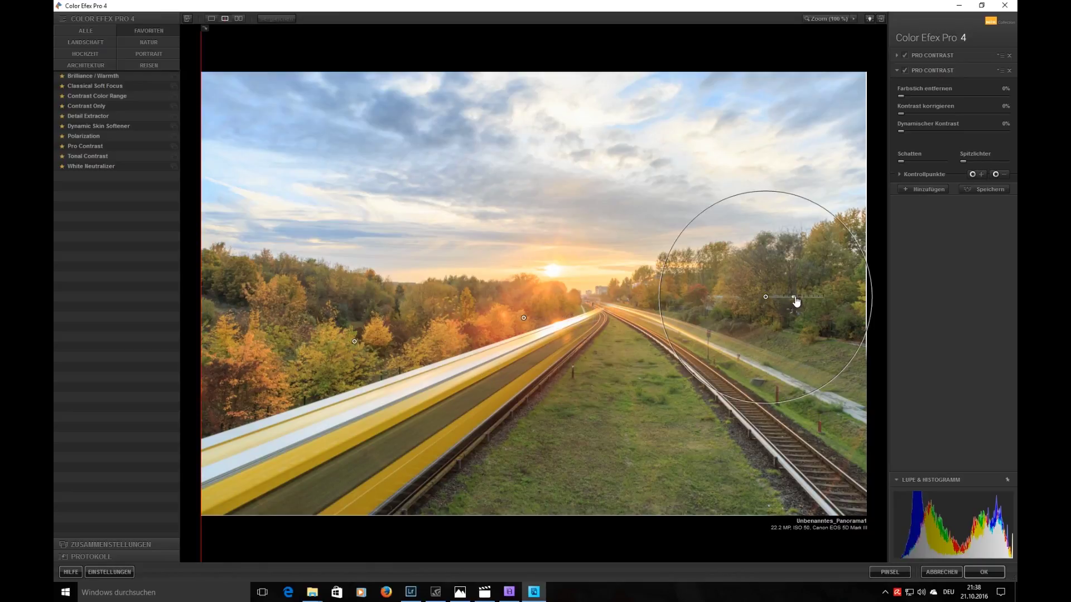
drag(766, 298, 756, 299)
Step: Add control points in the left sky, the right sky at 30%, and the horizon
click(899, 175)
click(1005, 208)
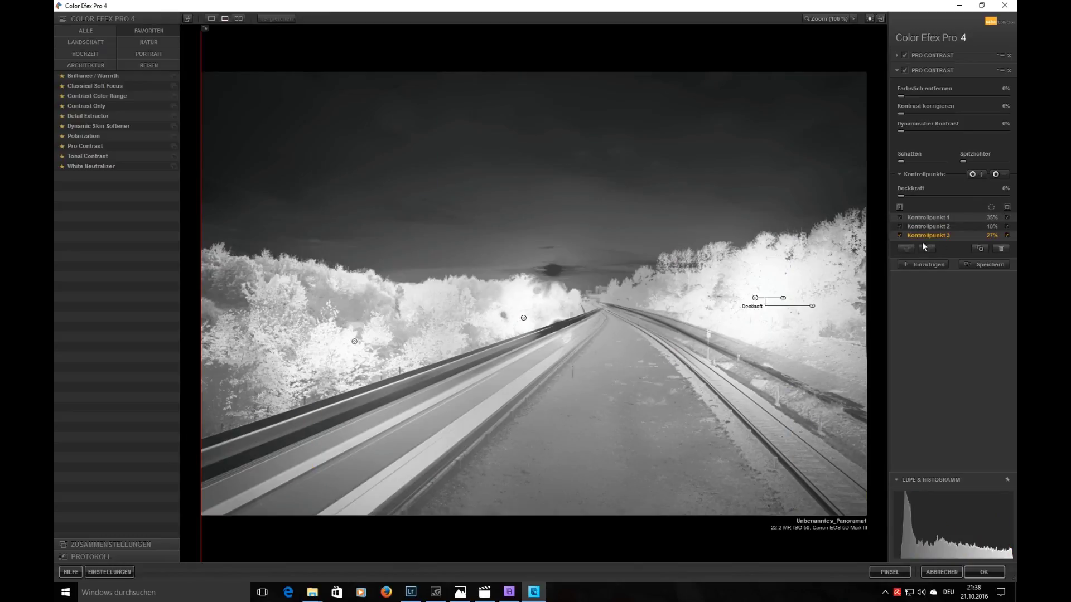
click(1004, 175)
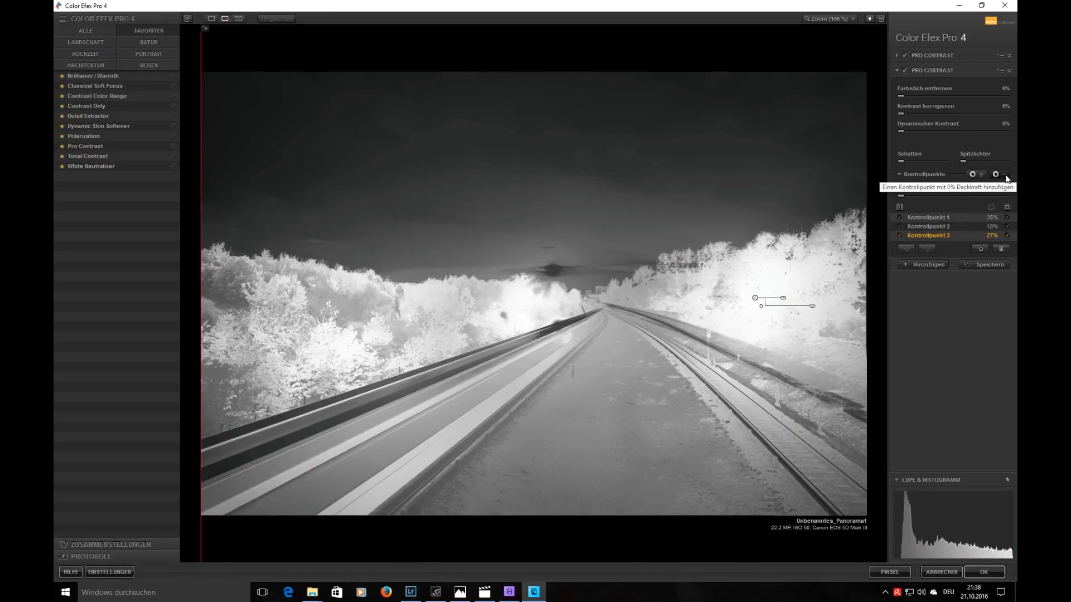
click(450, 173)
mouse_move(475, 173)
mouse_down()
mouse_move(488, 174)
mouse_move(391, 166)
mouse_up()
click(451, 174)
click(972, 174)
click(726, 172)
drag(752, 172, 755, 172)
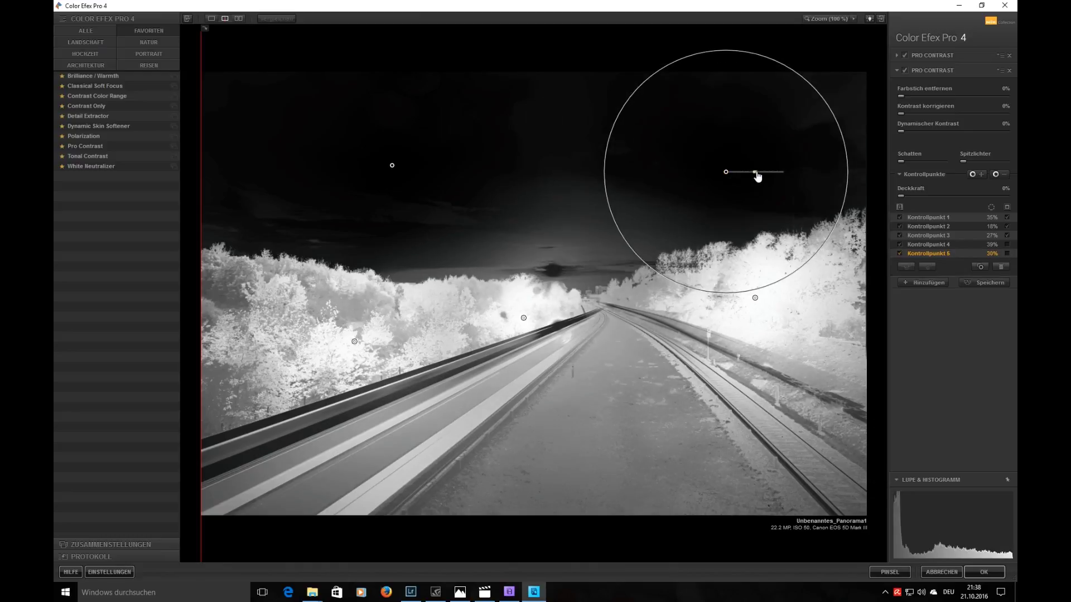
click(1002, 176)
click(558, 261)
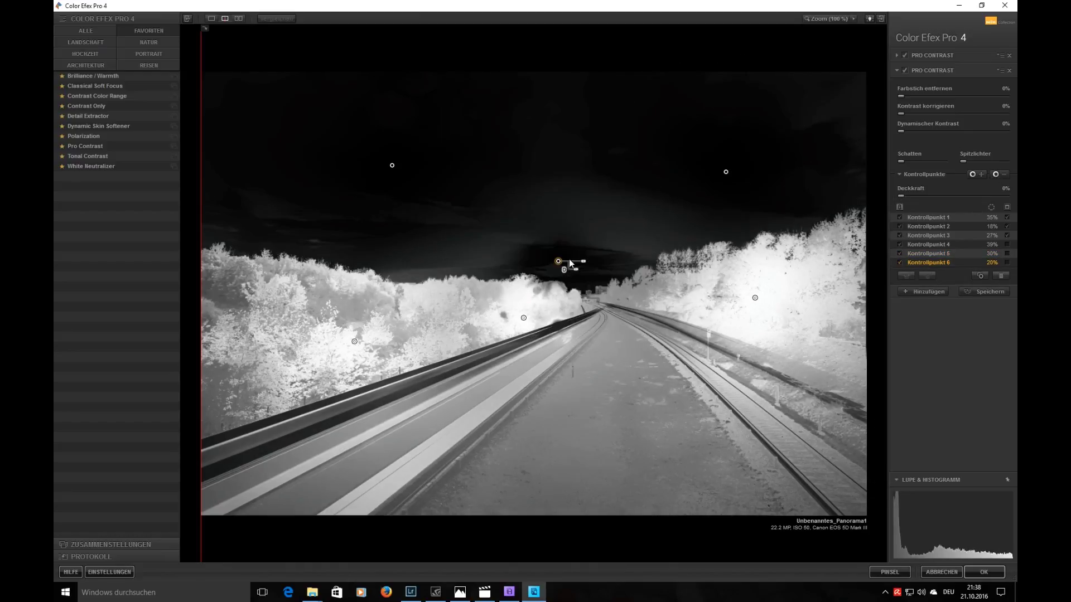
mouse_move(585, 261)
mouse_down()
mouse_move(598, 266)
mouse_move(571, 239)
mouse_up()
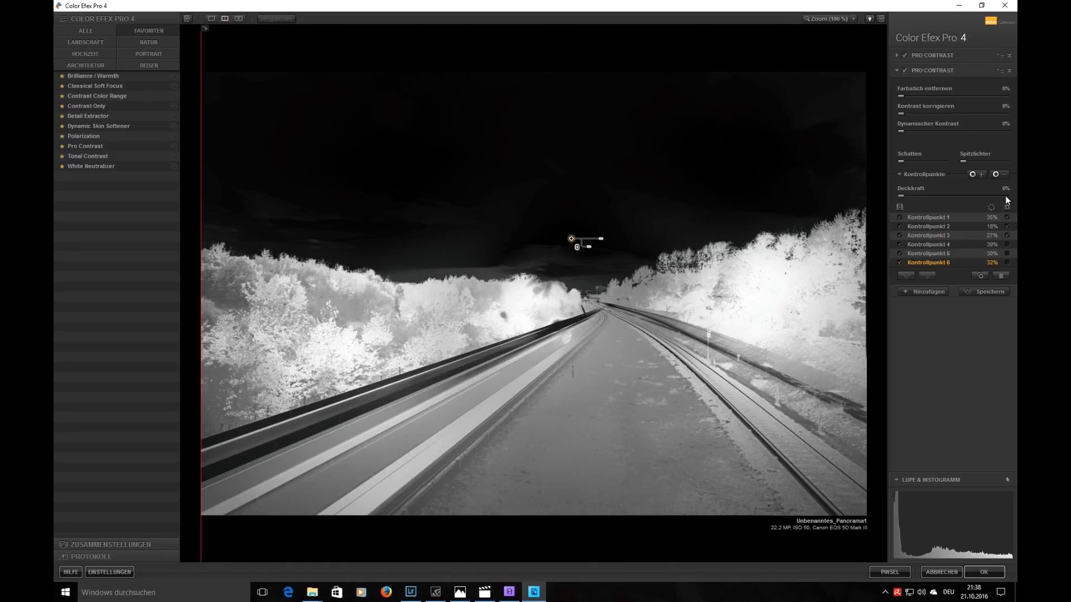
Step: Add a 43% road control point, check the mask, and drop Dynamischer Kontrast to near 0%
click(997, 175)
click(610, 420)
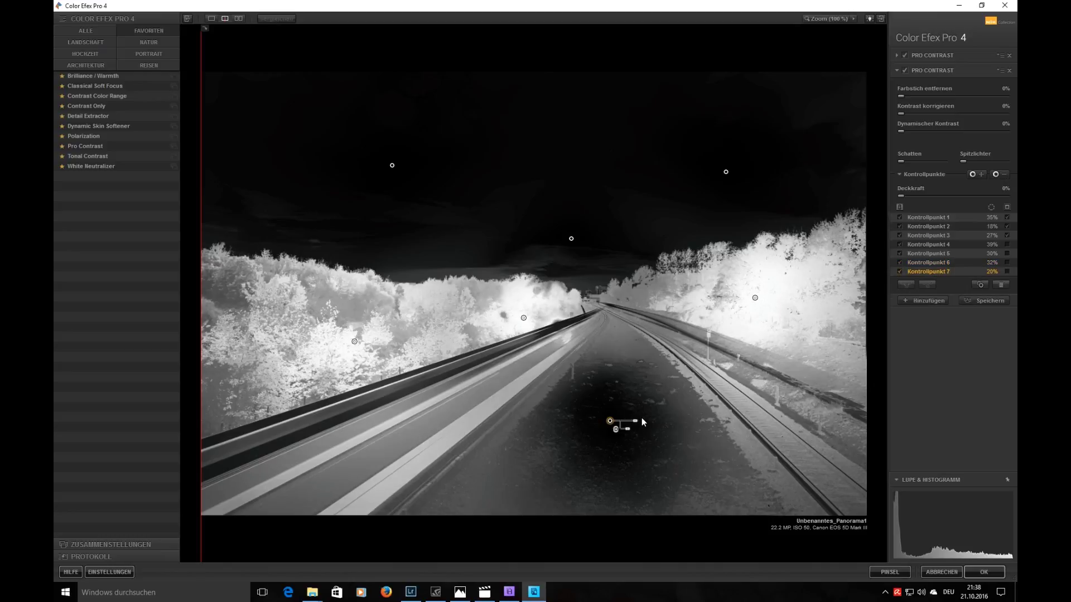
drag(639, 422, 618, 388)
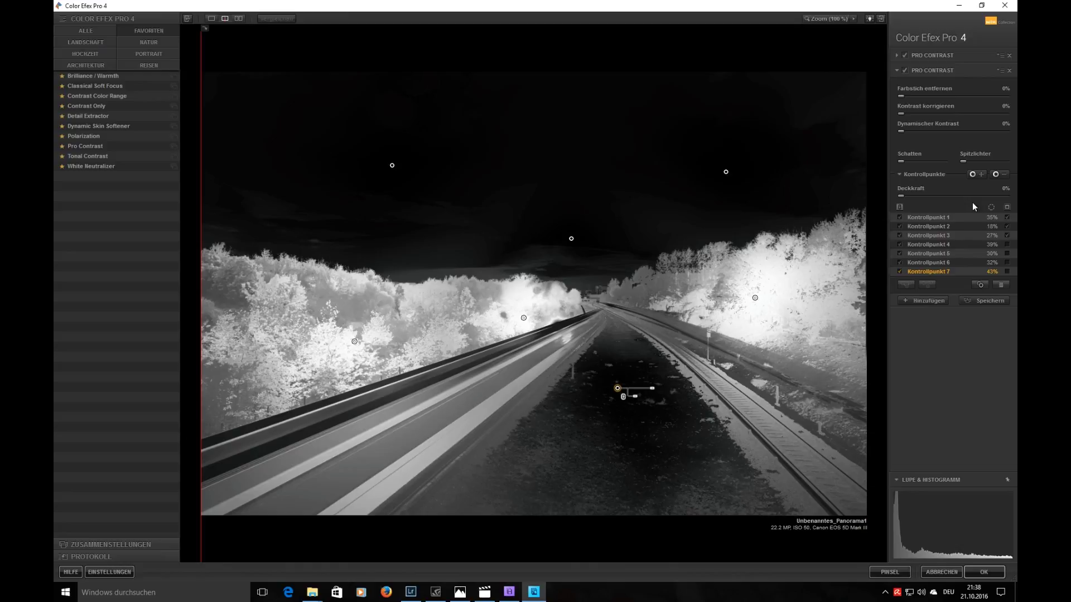
click(1007, 207)
click(1007, 207)
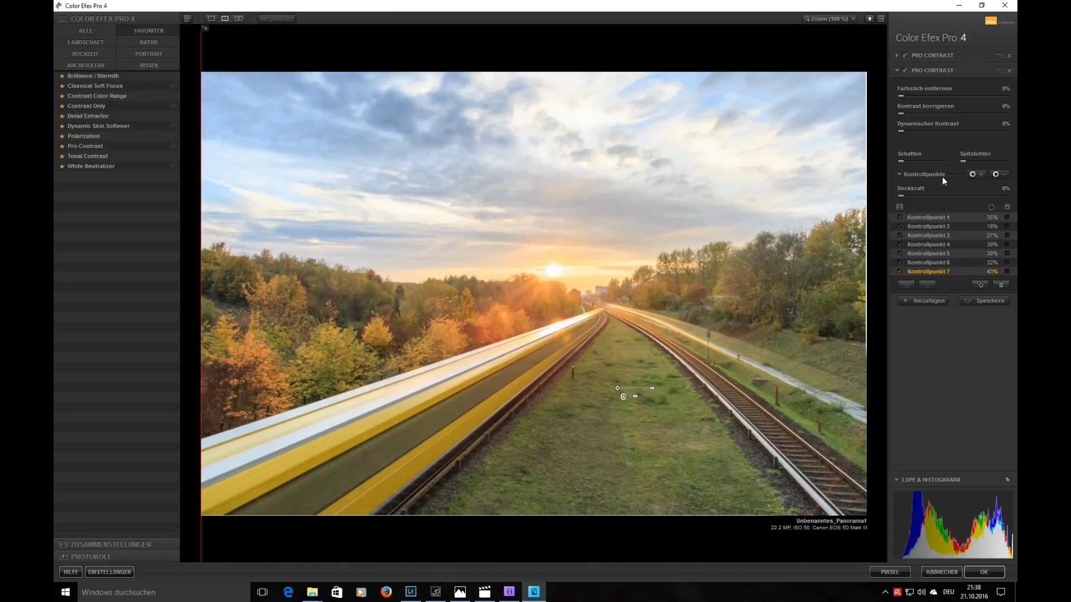
drag(924, 132, 901, 132)
click(921, 307)
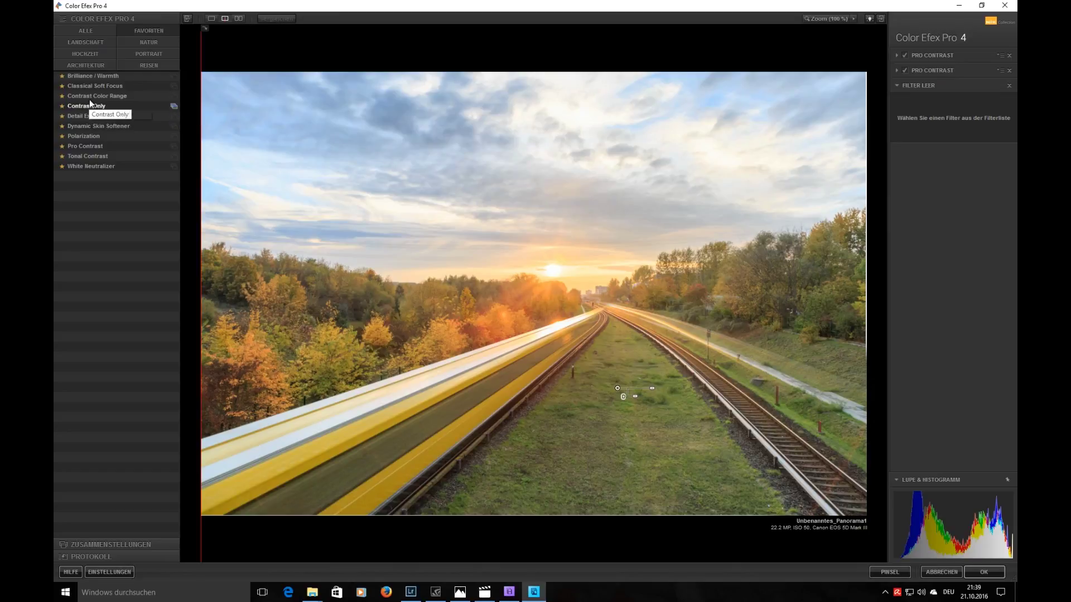
Step: Add Detail Extractor at lower strength with a wide control point on the left trees
click(93, 116)
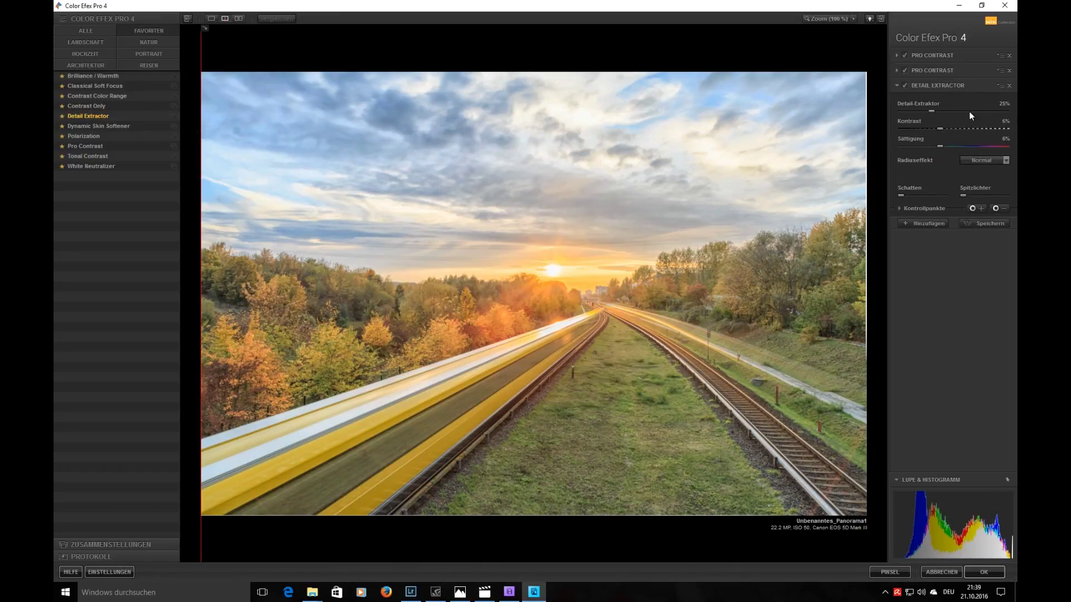
scroll(1000, 140, down, 6)
drag(932, 111, 925, 110)
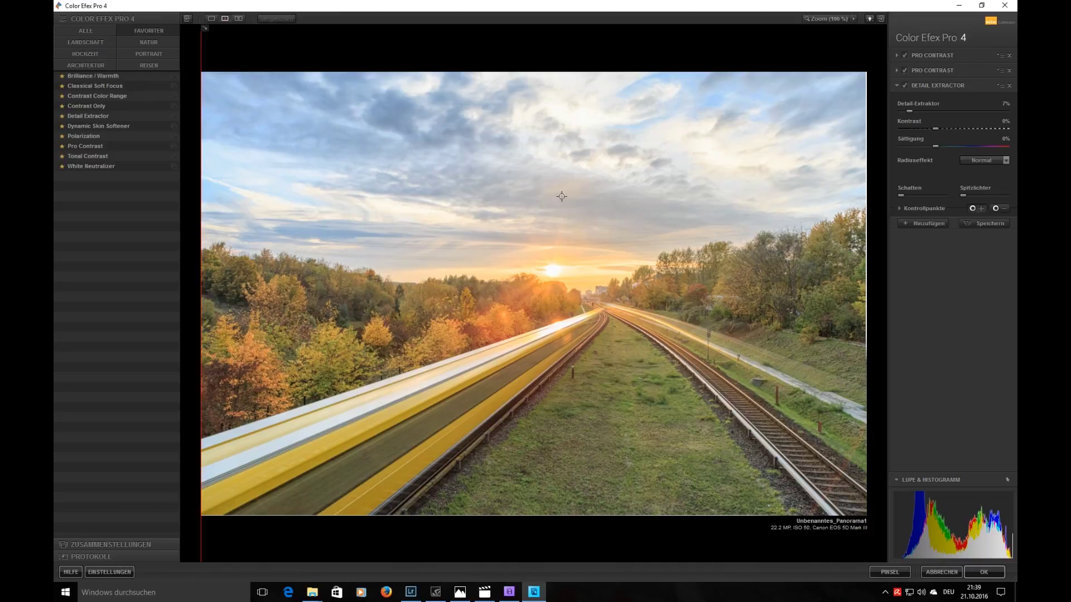
click(347, 337)
drag(372, 337, 508, 312)
Step: Place control points at two spots in the sky, on the grass and on the right-hand trees
click(982, 210)
click(403, 168)
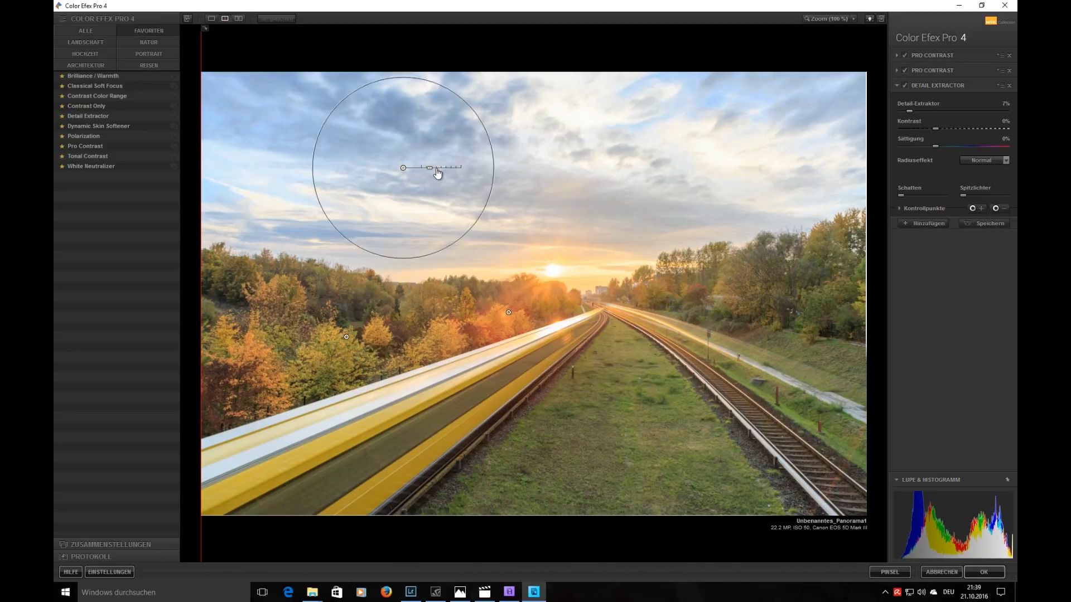
click(982, 208)
click(685, 167)
click(607, 422)
mouse_move(632, 423)
mouse_down()
mouse_move(643, 427)
mouse_move(632, 428)
mouse_up()
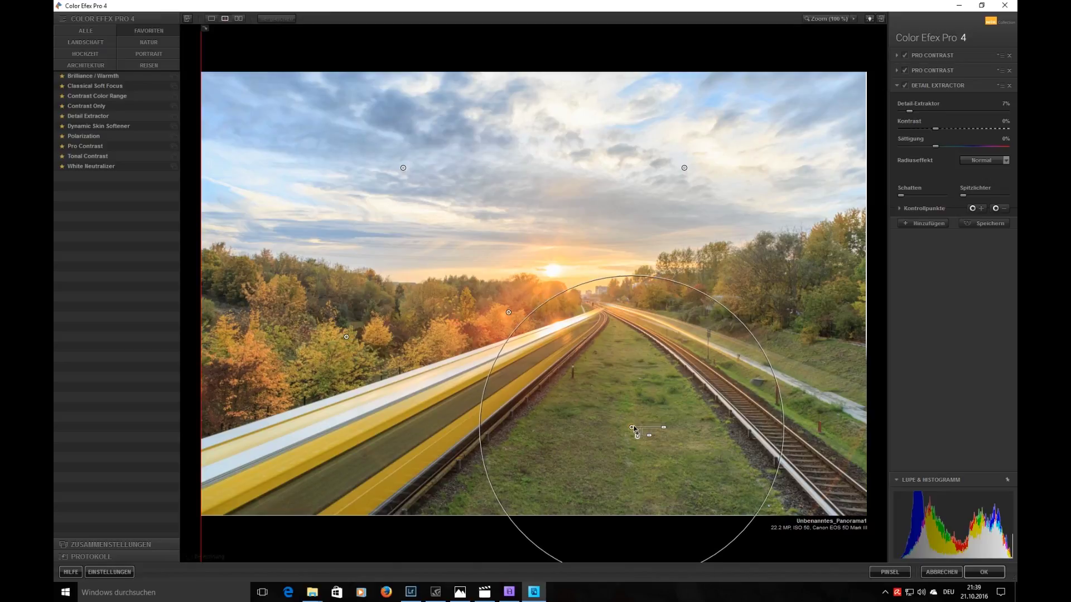
click(974, 209)
click(807, 293)
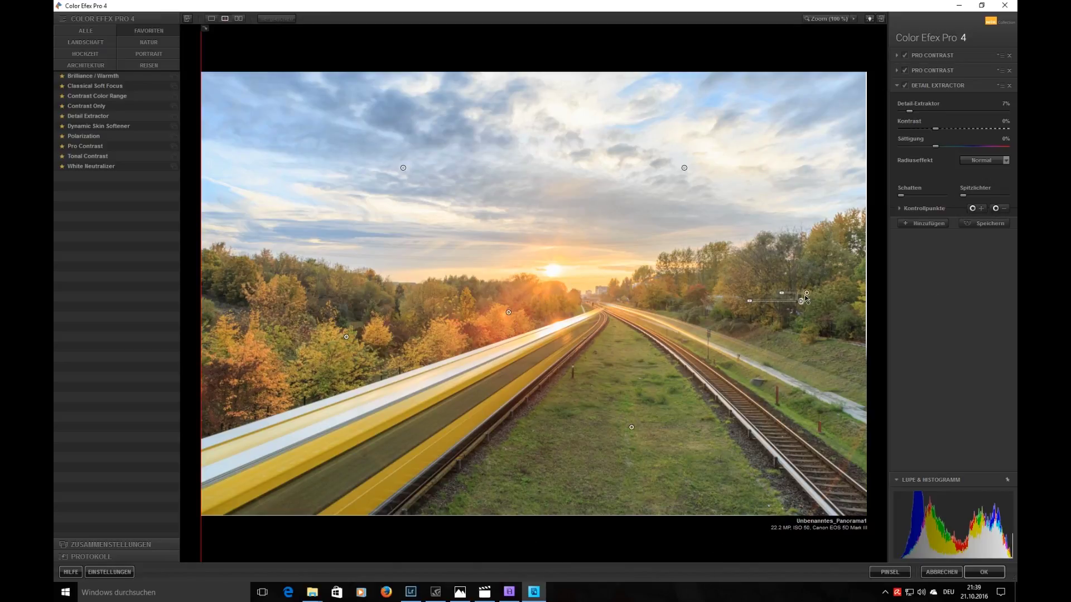
drag(801, 302, 767, 304)
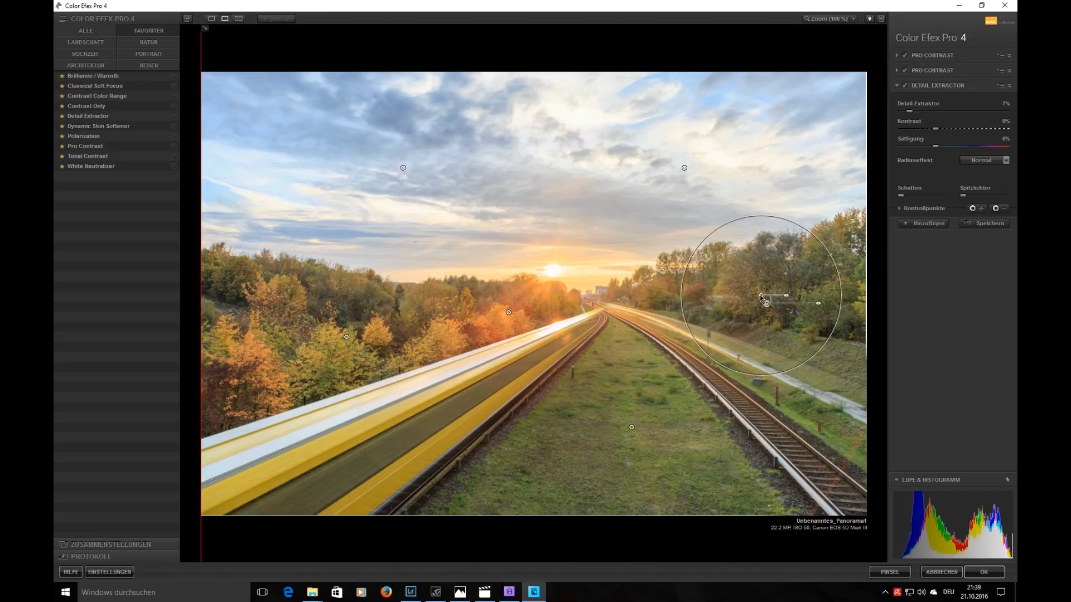
Step: Check the combined control-point mask and settle Detail Extractor at about 26%
click(926, 208)
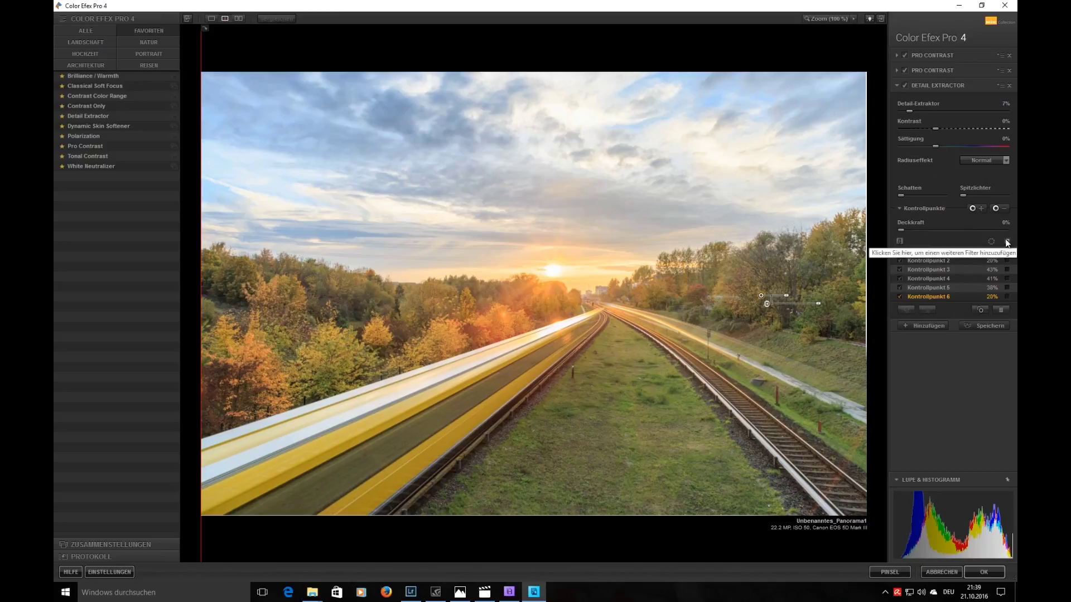
click(1007, 242)
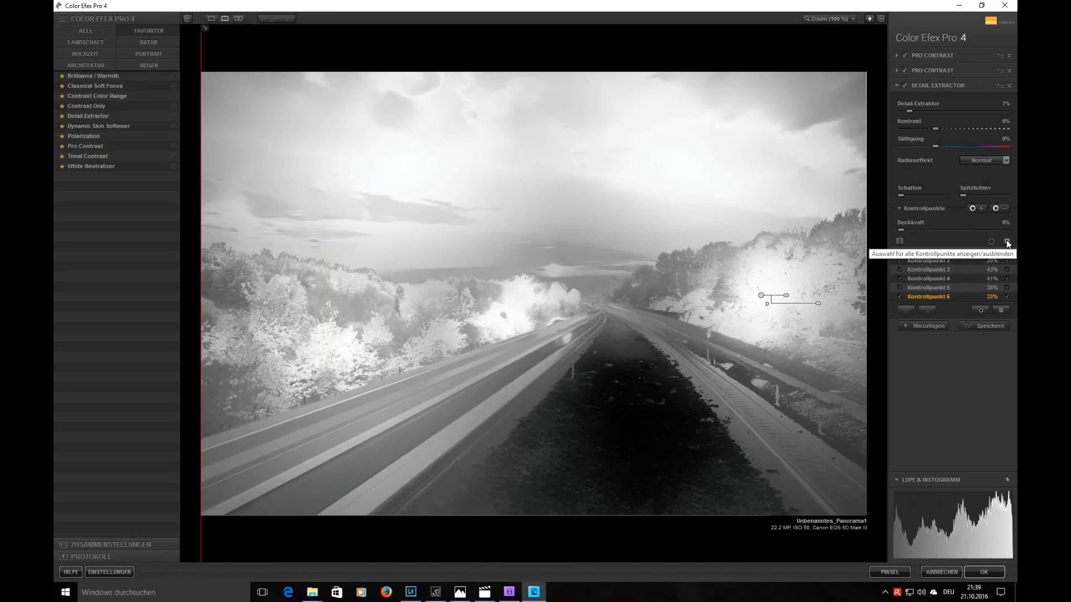
click(1006, 241)
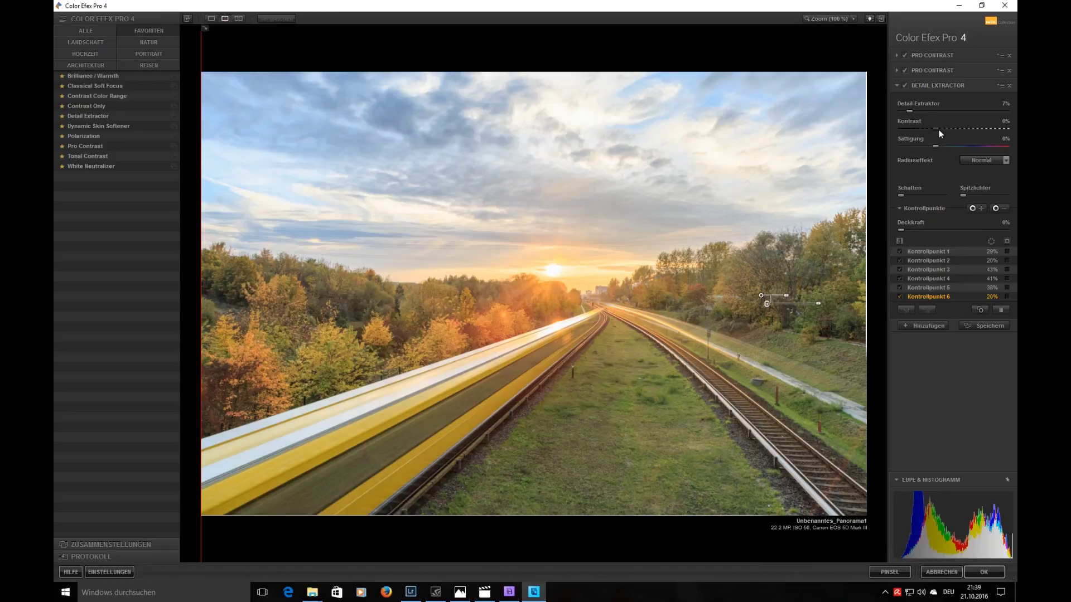
drag(922, 111, 961, 111)
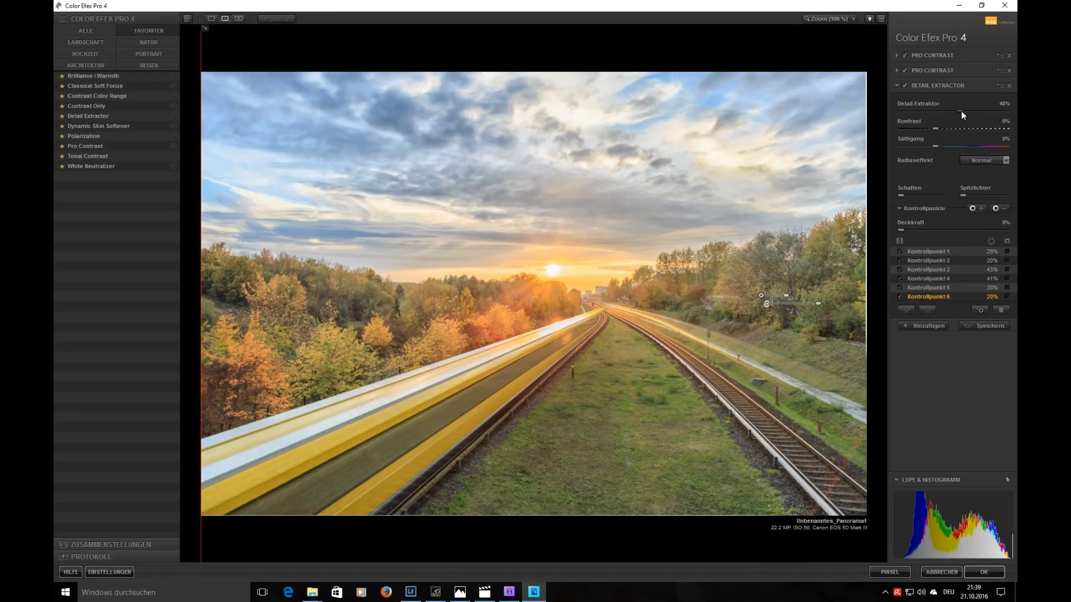
drag(929, 109, 929, 109)
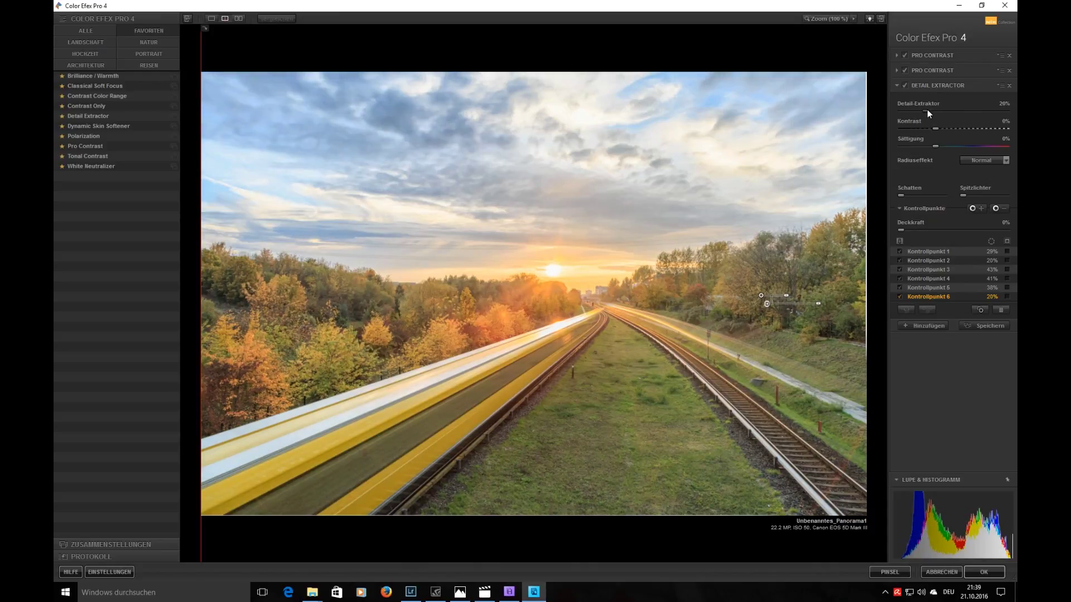
click(932, 324)
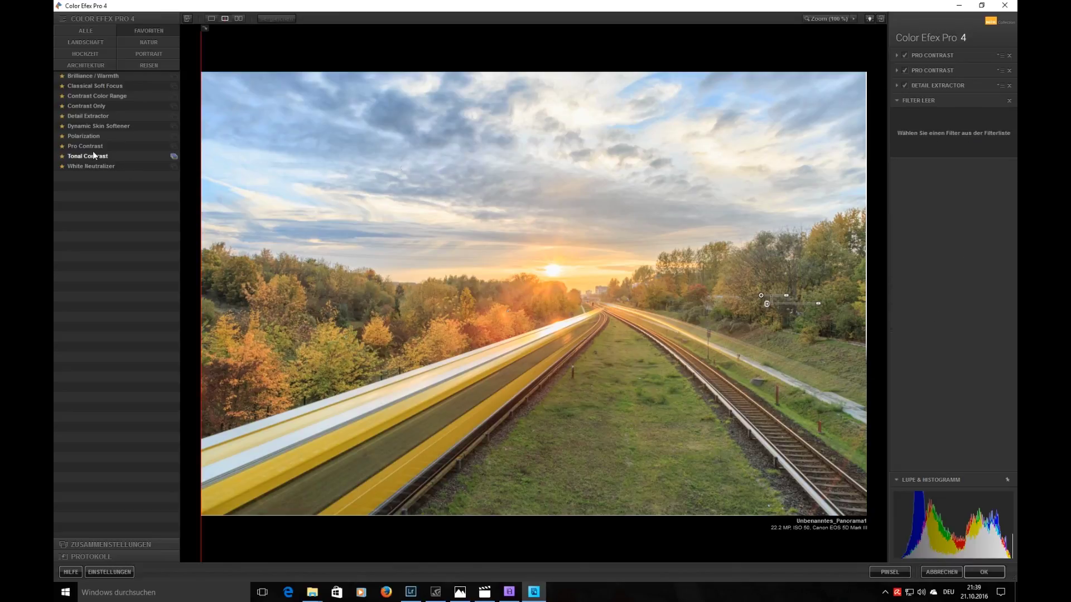
Step: Add Contrast Color Range with 30% Farbkontrast and the colour hue shifted to 169°
click(95, 99)
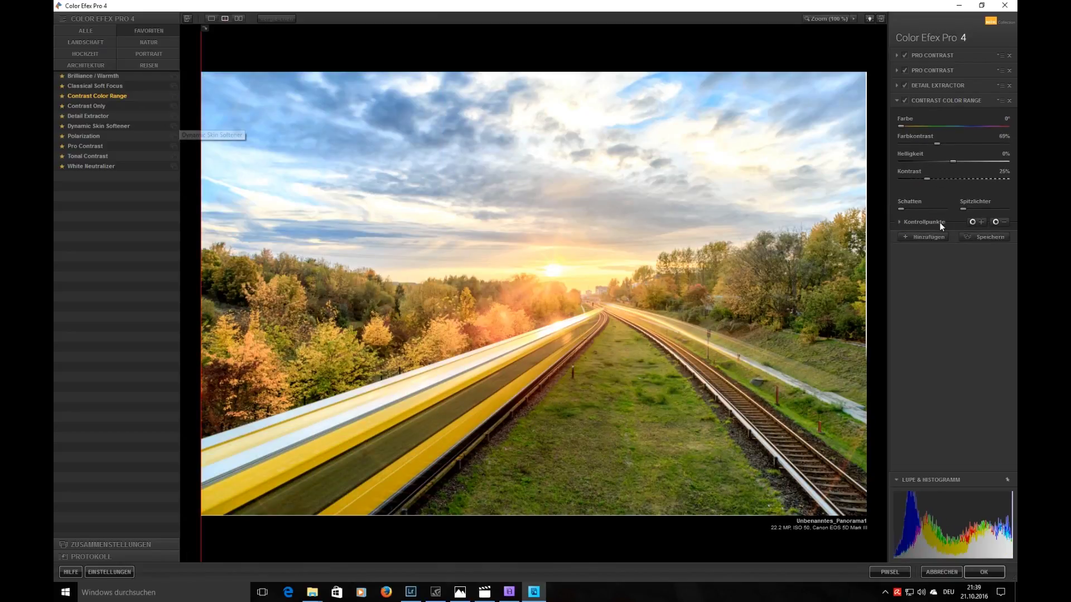
click(1001, 137)
text(0)
key(Tab)
key(Tab)
text(0)
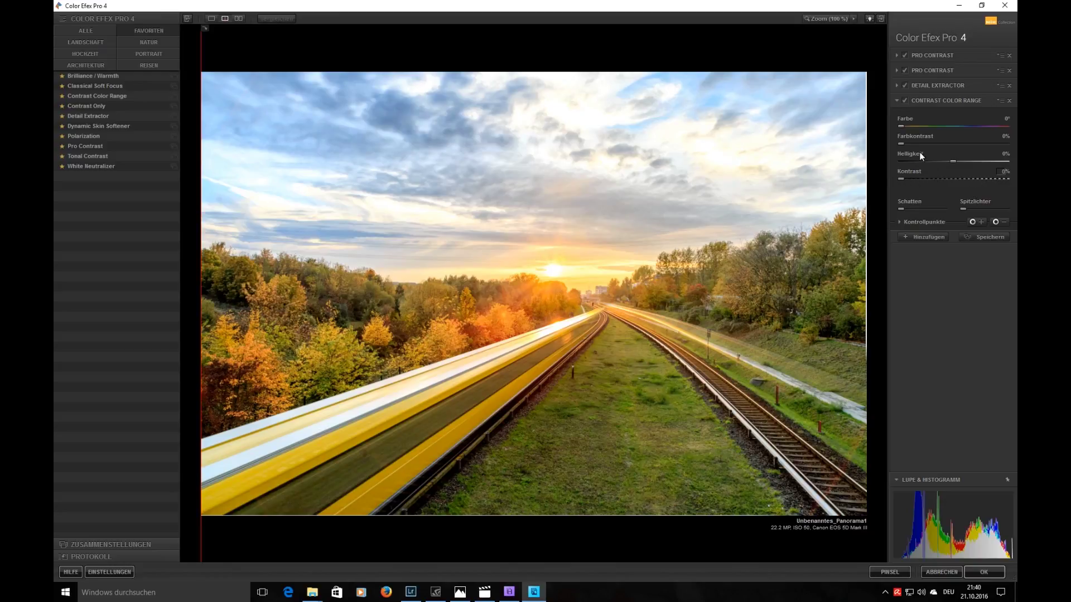
drag(901, 143, 916, 143)
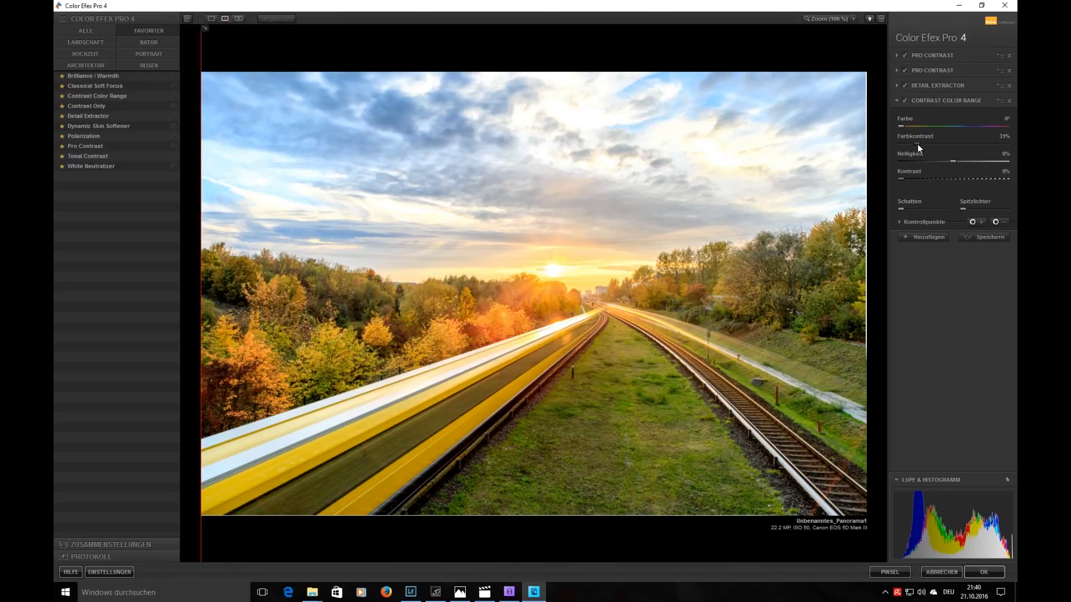
key(Left)
mouse_move(914, 129)
mouse_down()
mouse_move(1007, 132)
mouse_move(955, 128)
mouse_up()
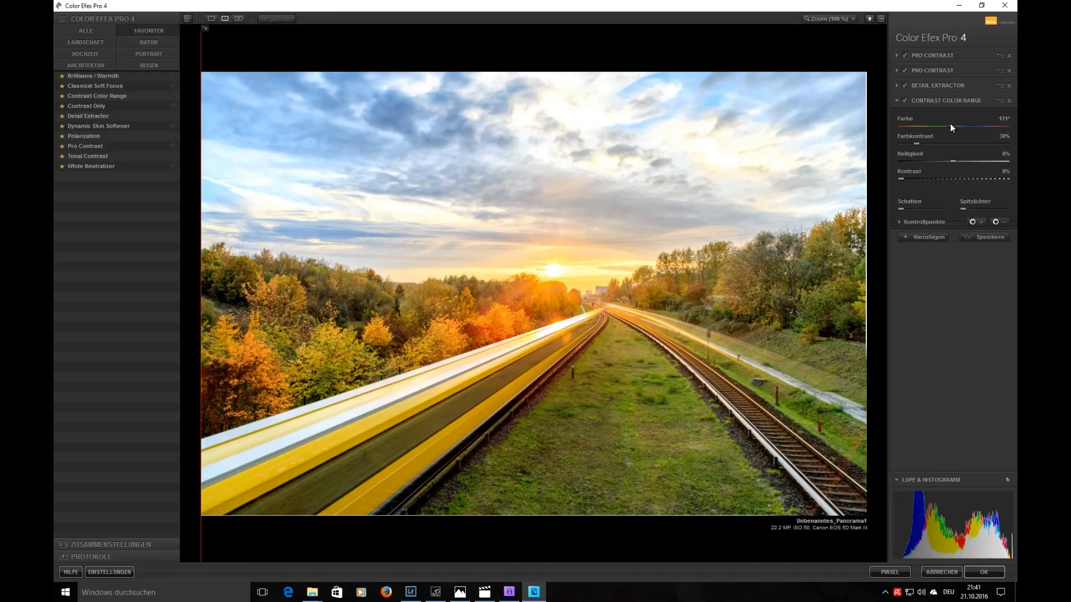
click(939, 238)
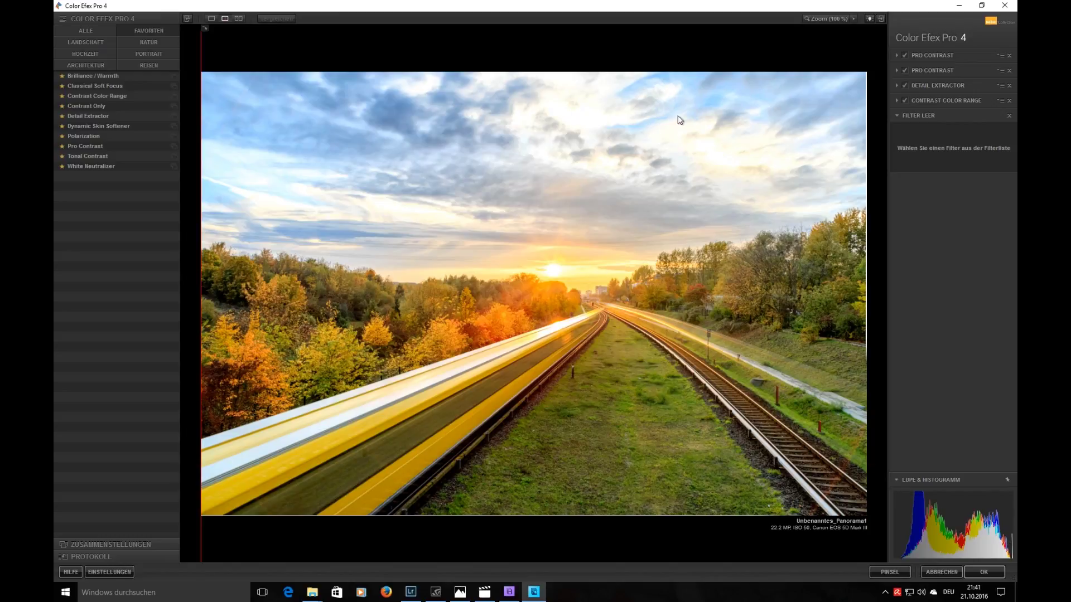
Step: Revisit Contrast Color Range to protect the Spitzlichter and add a little overall contrast
click(896, 102)
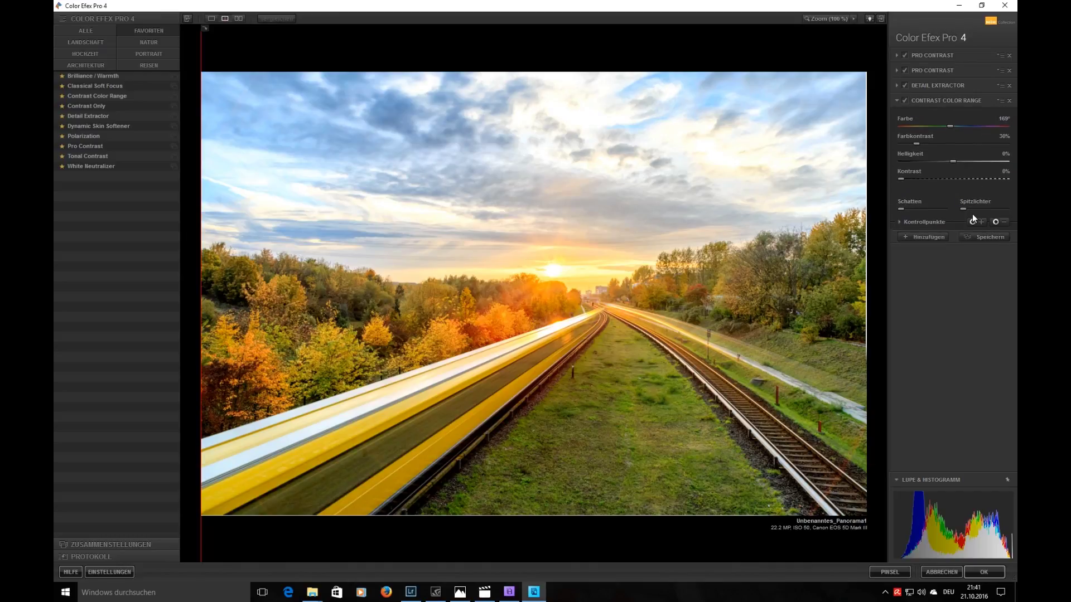
drag(965, 209, 983, 209)
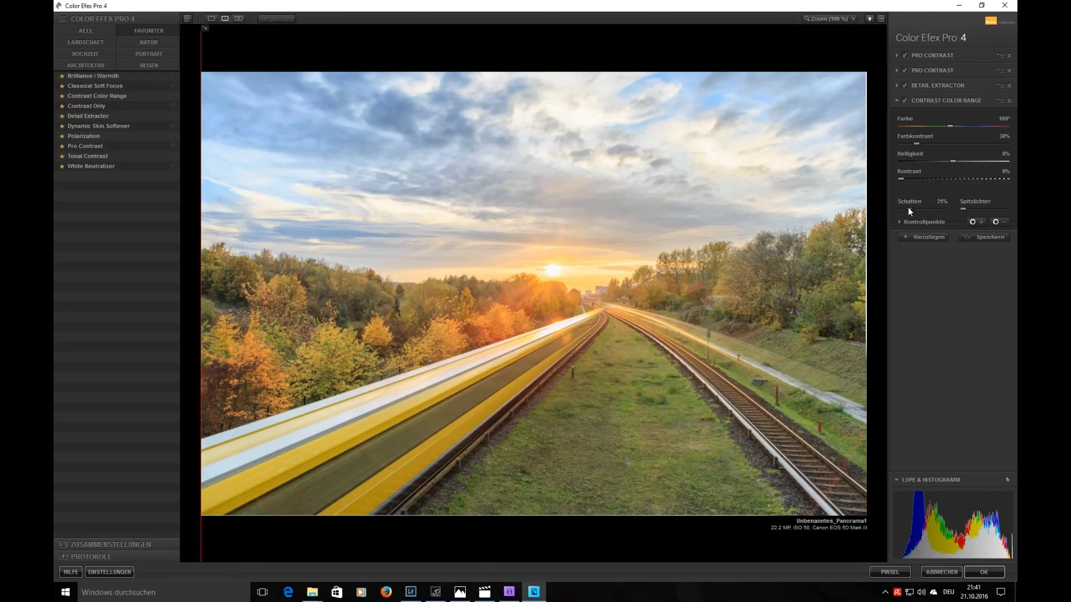
mouse_move(902, 179)
mouse_down()
mouse_move(915, 180)
mouse_move(902, 179)
mouse_up()
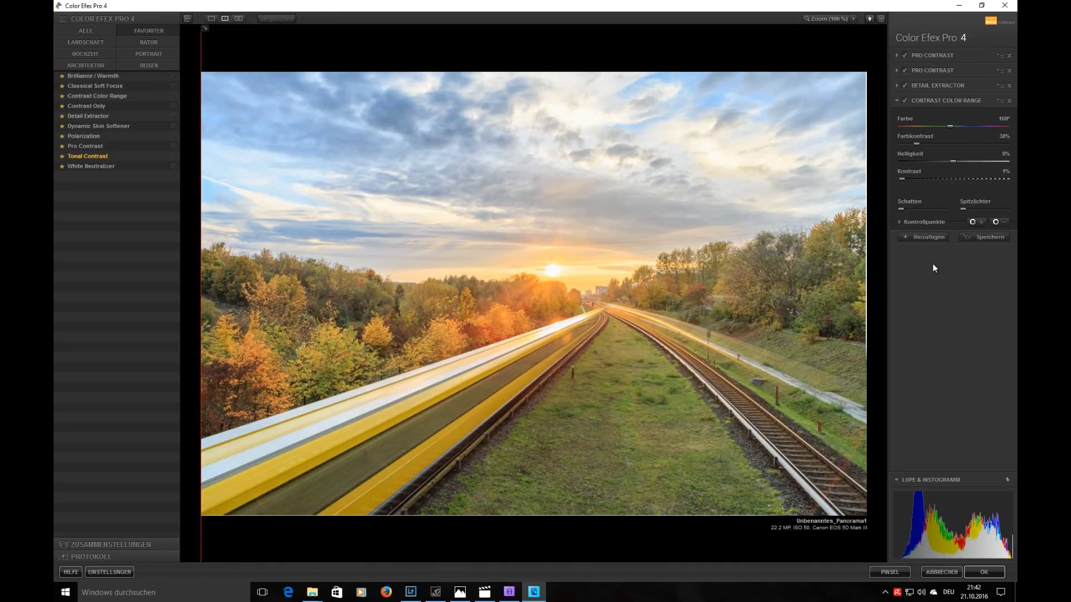
click(933, 237)
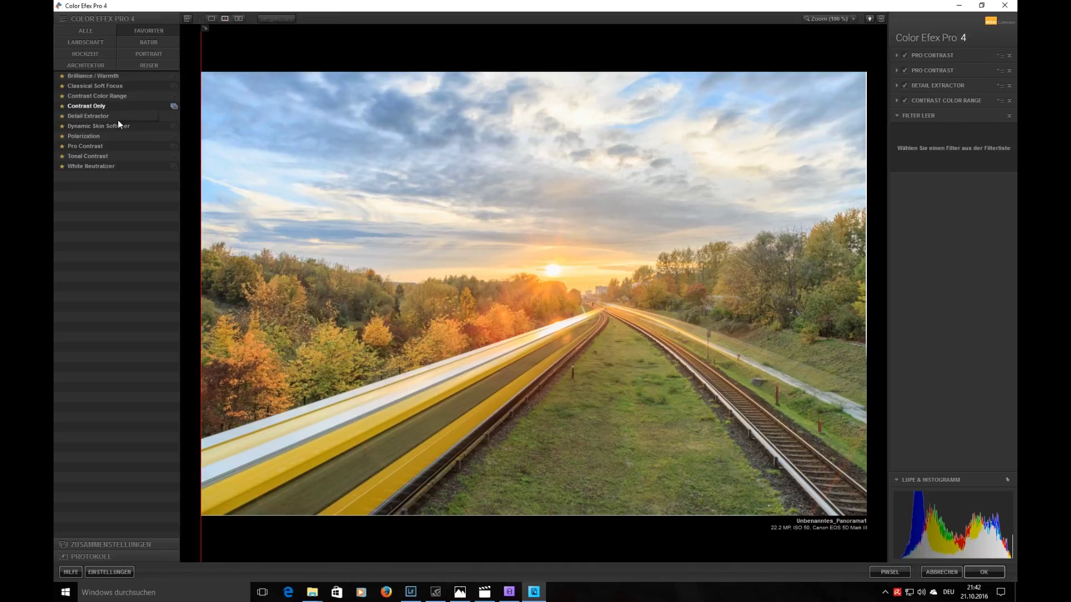
Step: Add Tonal Contrast and reset its slider values to 0
click(99, 157)
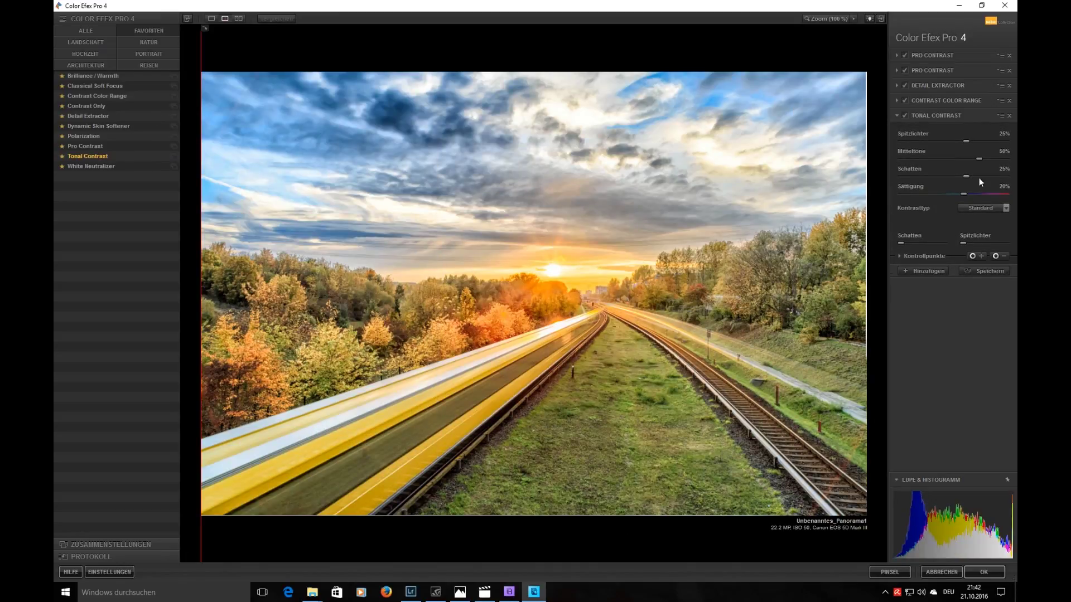
click(1003, 152)
text(0)
key(Return)
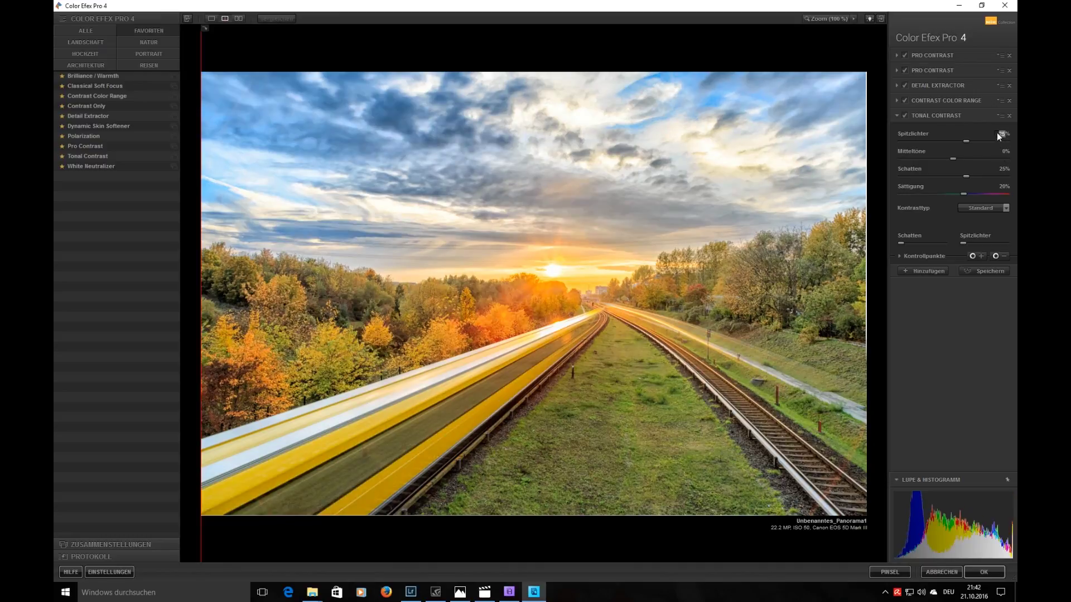
text(0)
click(1004, 169)
text(00)
key(Return)
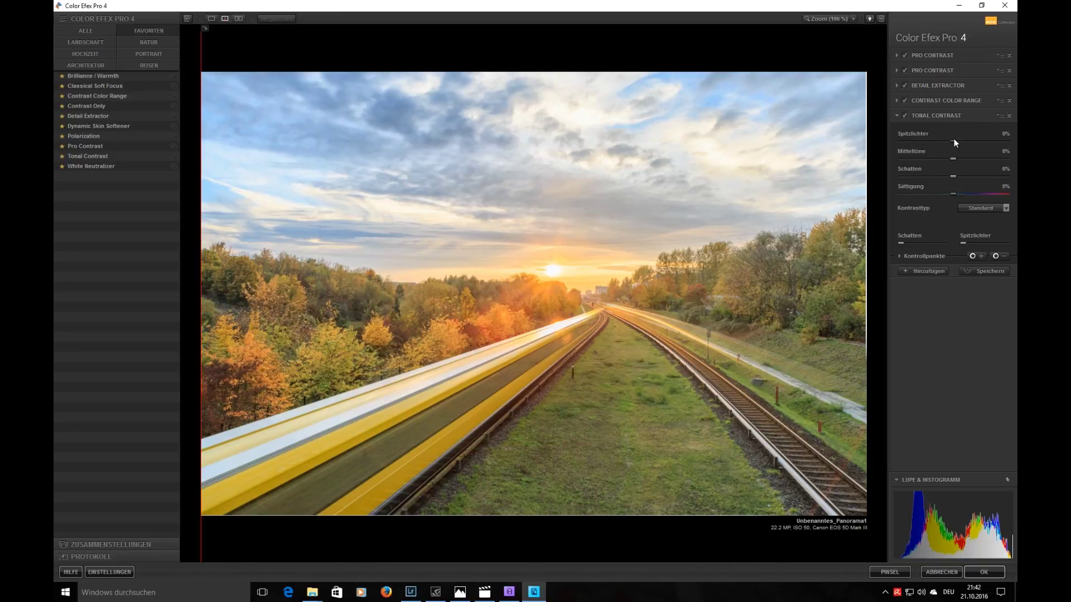
Step: Set Tonal Contrast highlights to 11%, midtones to -8% and shadows to -10%
drag(964, 141, 963, 144)
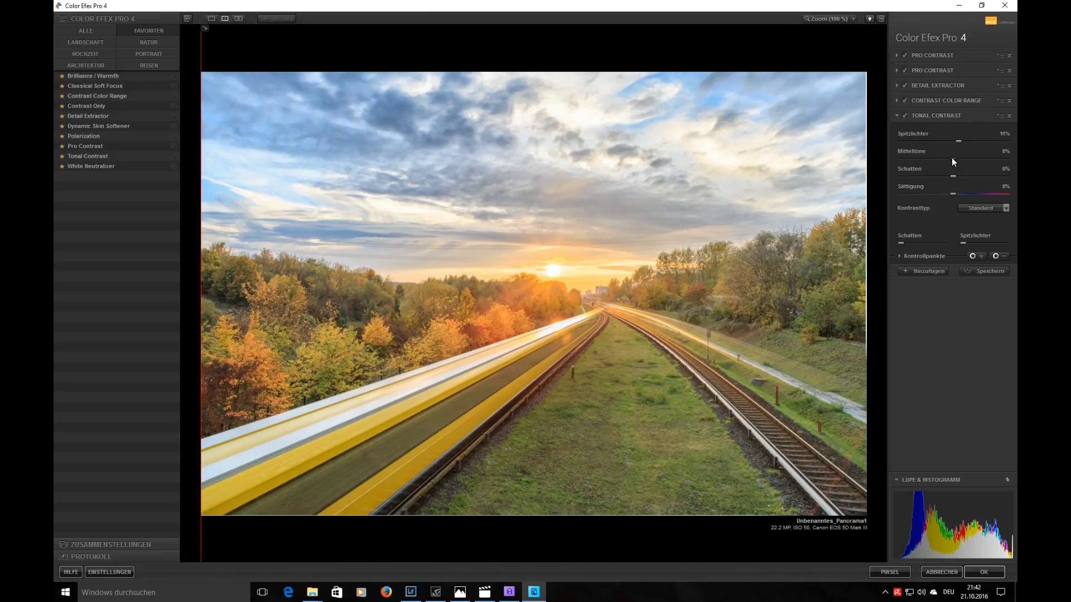
drag(946, 158, 959, 158)
mouse_move(965, 179)
mouse_down()
mouse_move(974, 178)
mouse_move(948, 177)
mouse_up()
click(944, 176)
click(962, 193)
click(950, 271)
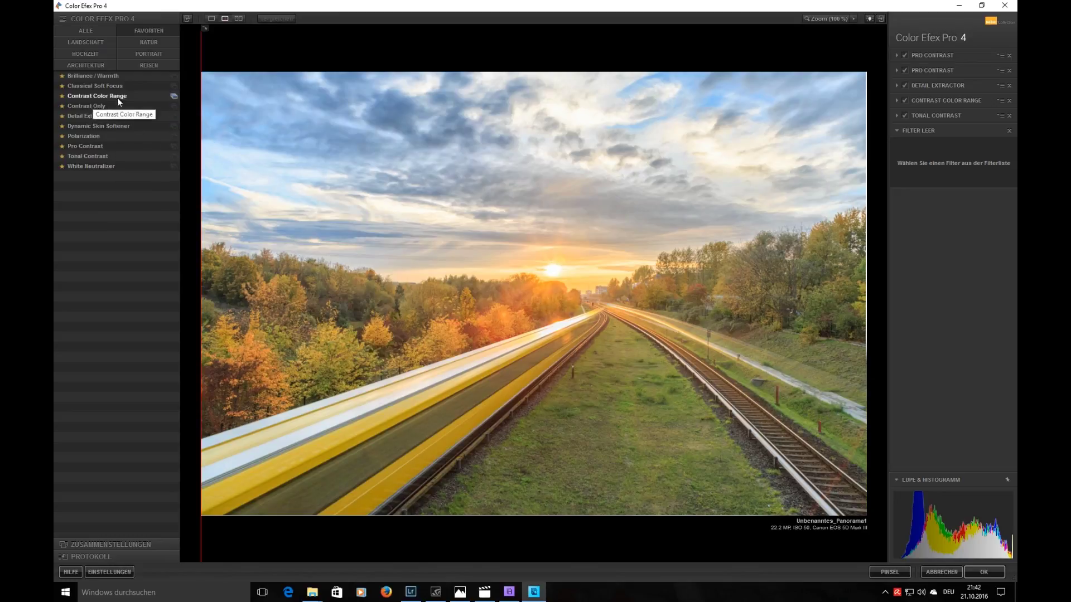
Step: Add Contrast Only at 0% contrast with raised Weicher Kontrast, then apply the filter stack
click(96, 106)
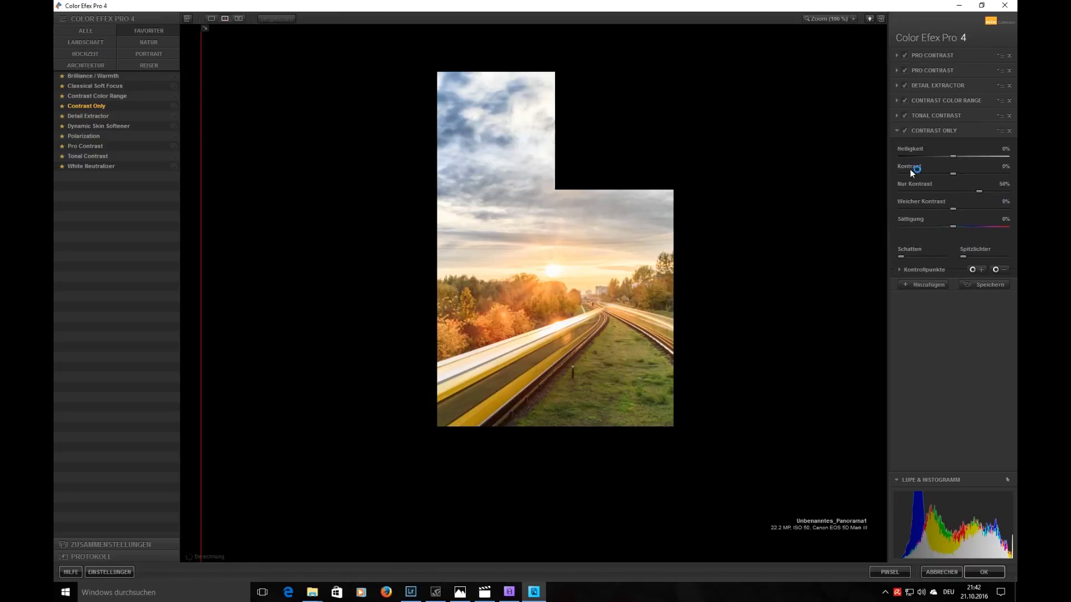
click(1004, 184)
text(0)
key(Return)
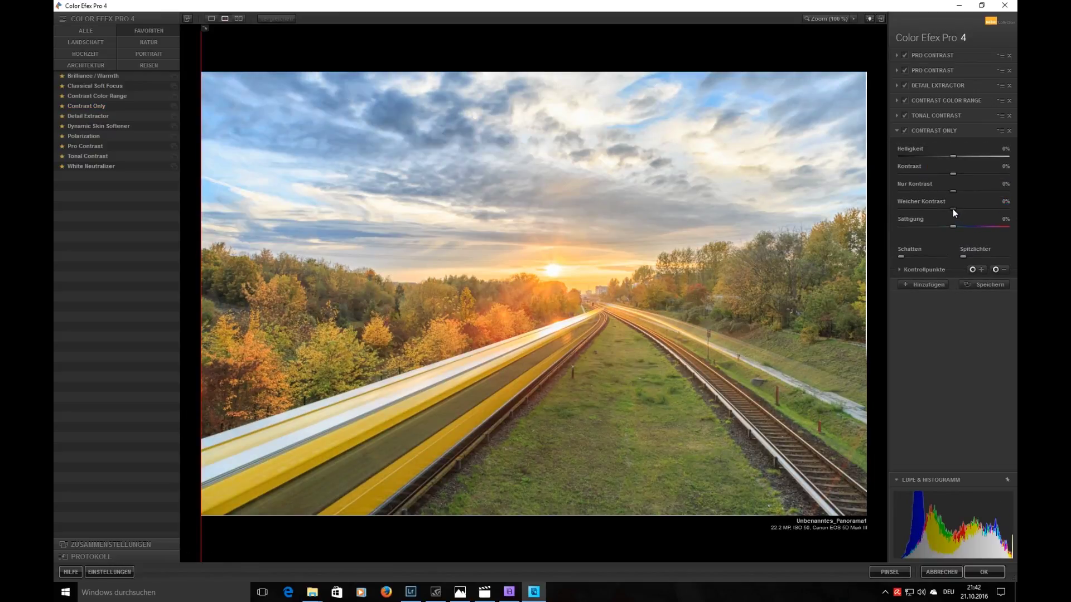
mouse_move(953, 209)
mouse_down()
mouse_move(996, 210)
mouse_move(866, 212)
mouse_move(969, 214)
mouse_up()
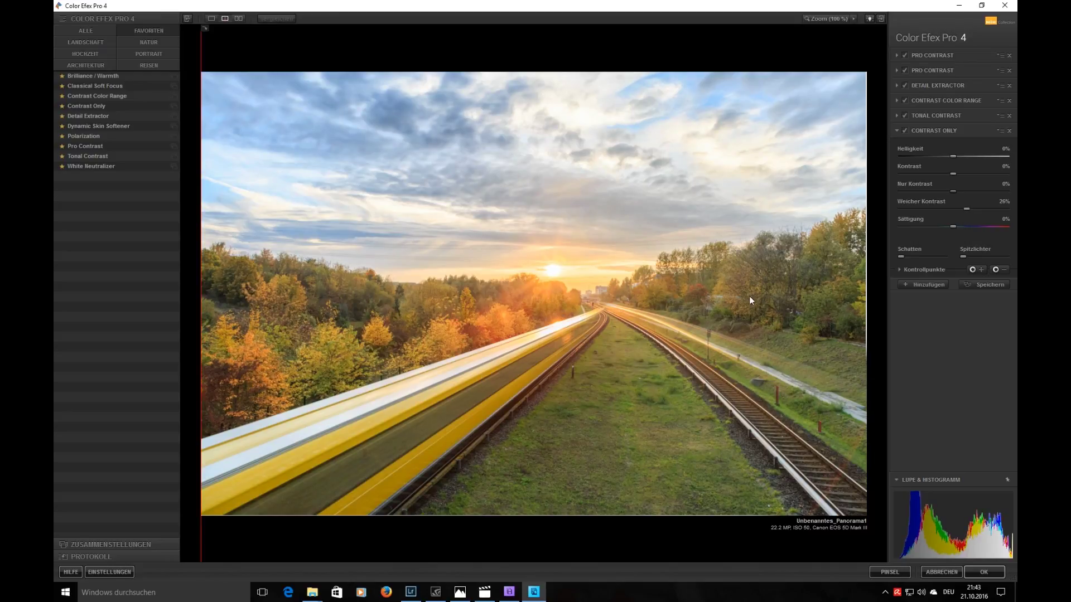
click(943, 286)
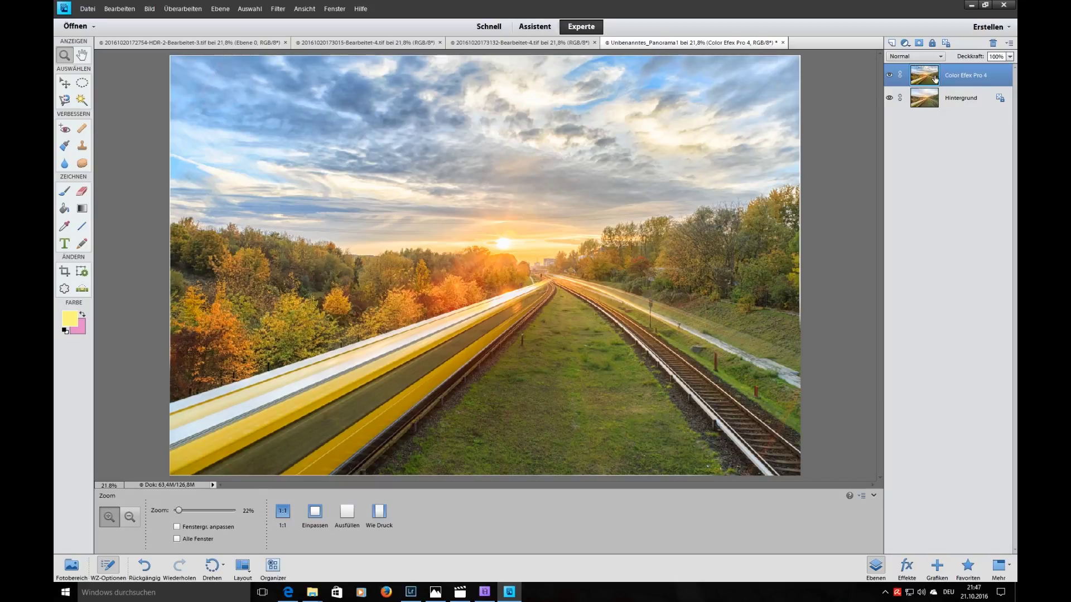
Step: Toggle the Color Efex Pro 4 layer's visibility repeatedly to compare it with the original
click(889, 76)
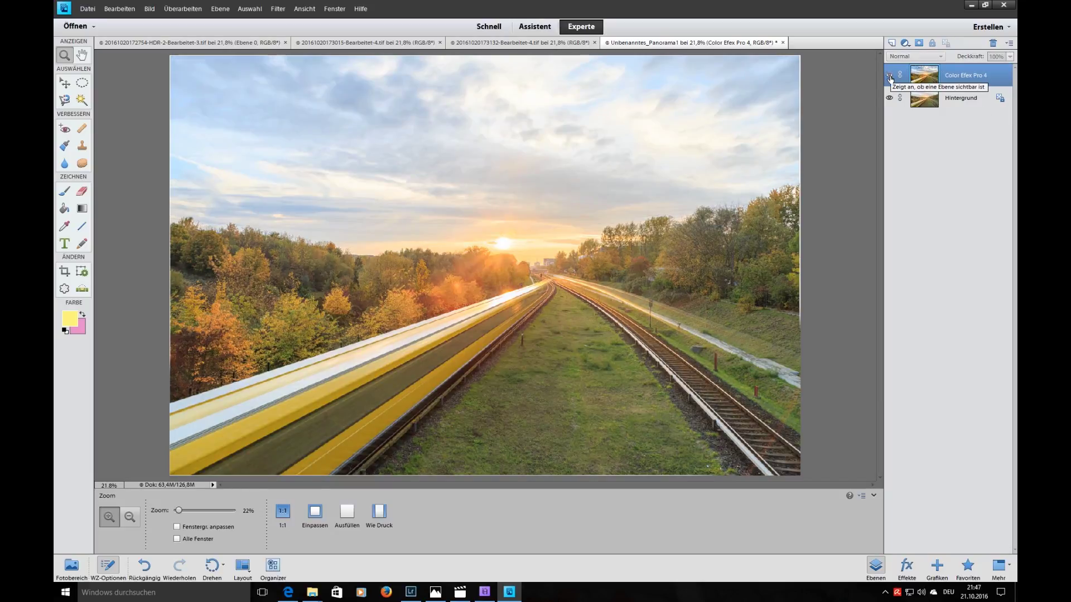
click(890, 76)
click(890, 76)
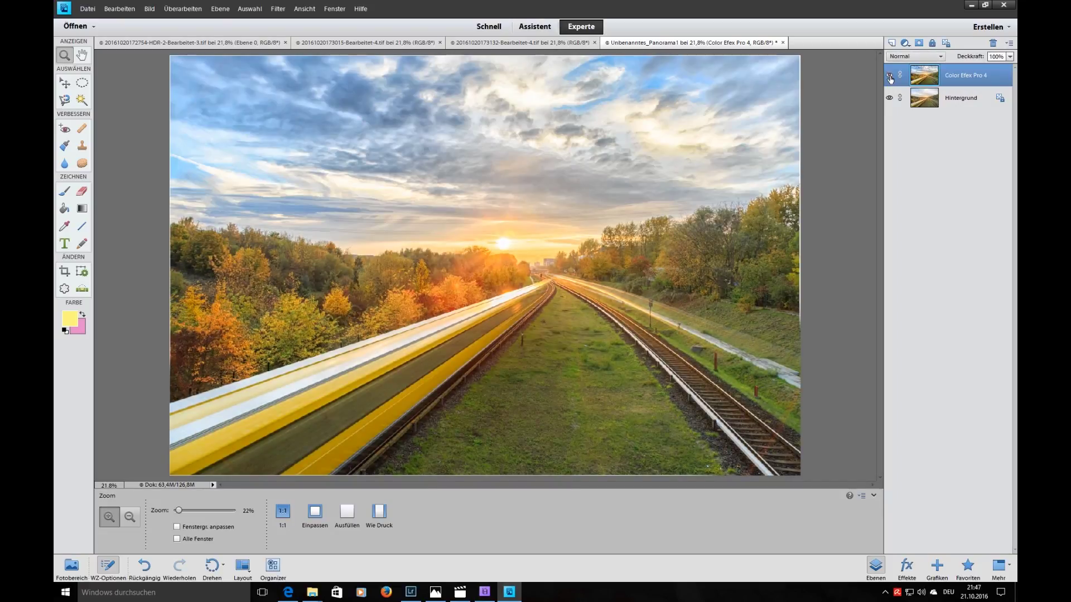
click(890, 76)
click(890, 77)
click(889, 76)
click(889, 77)
Step: Set the Color Efex Pro 4 layer's Deckkraft to 75% and select Hintergrund
click(1009, 56)
mouse_move(1006, 70)
mouse_down()
mouse_move(961, 70)
mouse_move(986, 68)
mouse_up()
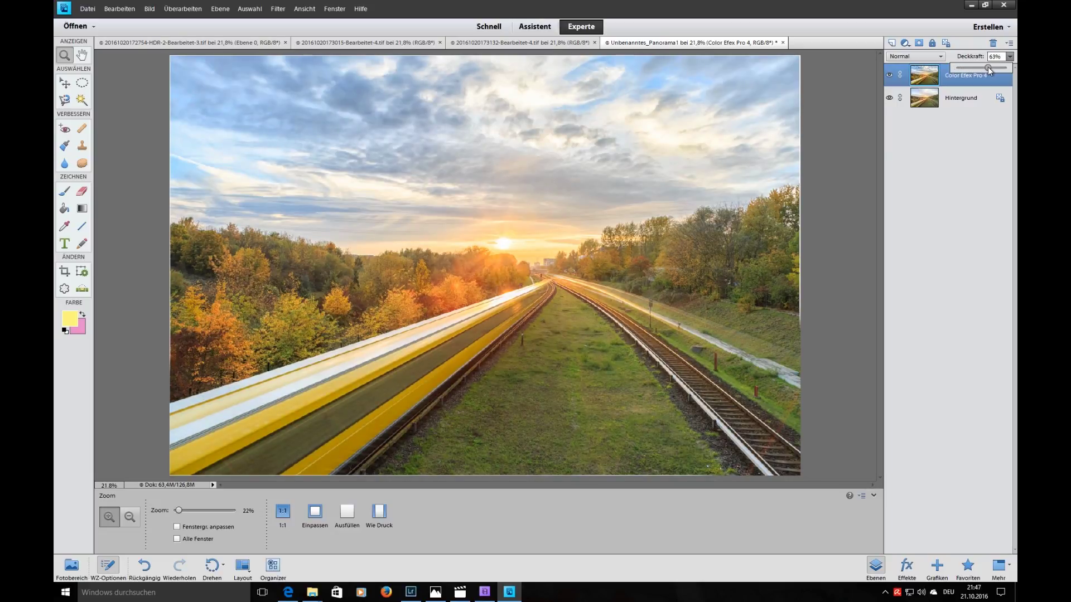
drag(990, 67, 992, 68)
click(987, 142)
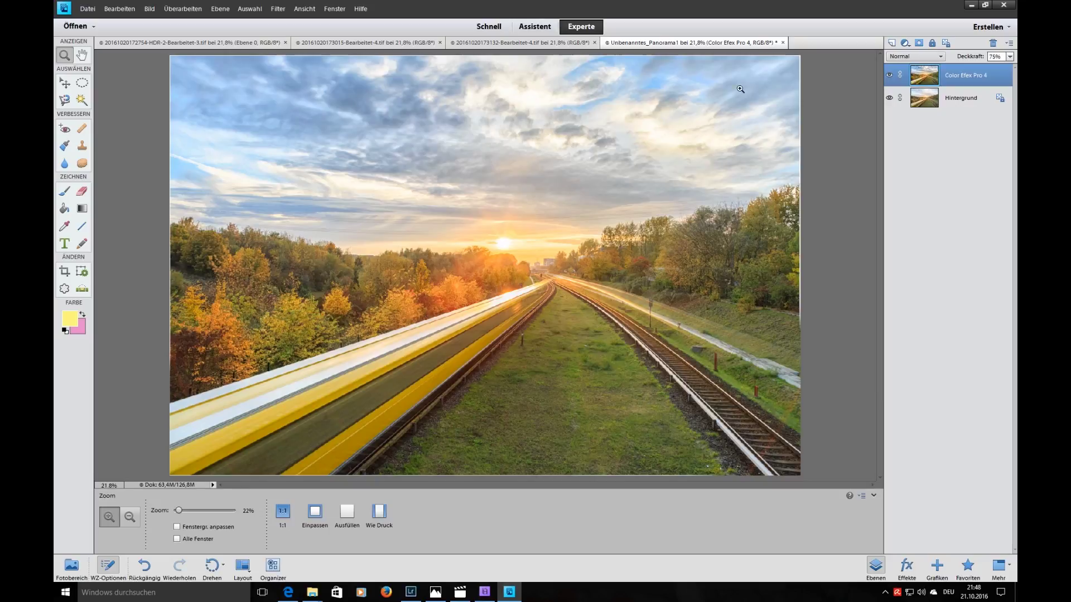
click(939, 102)
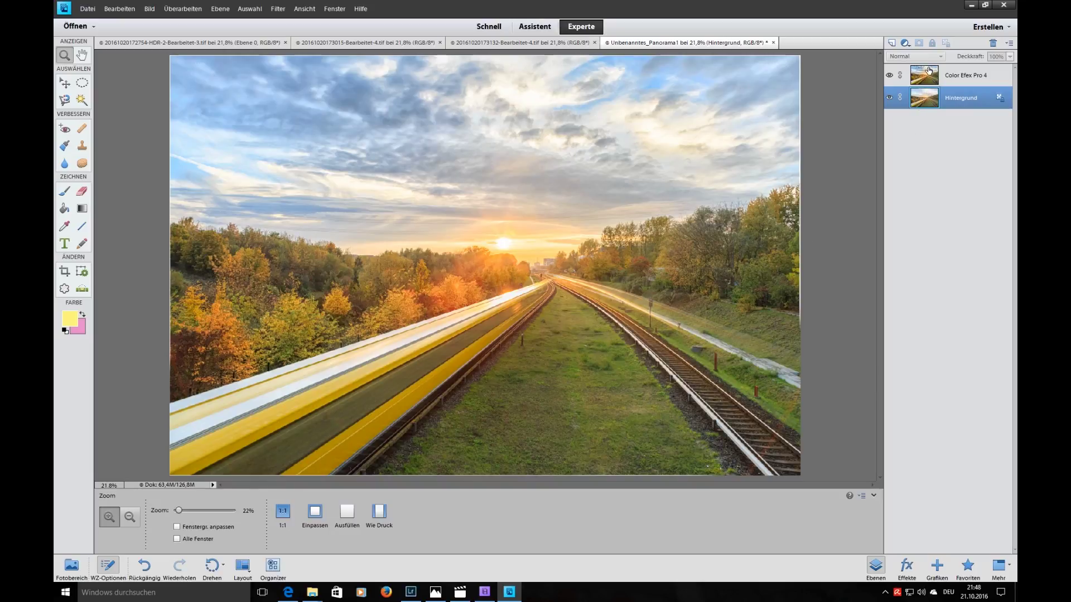
Step: Duplicate Hintergrund, set the copy to Ineinanderkopieren, and move it above the Color Efex Pro 4 layer
right_click(932, 104)
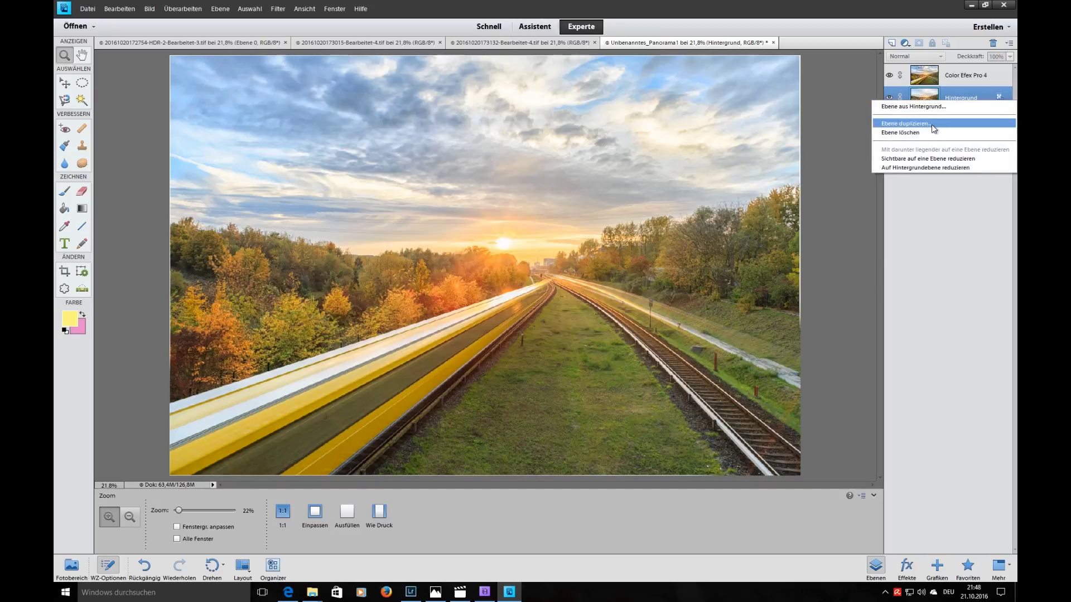
click(931, 124)
click(608, 184)
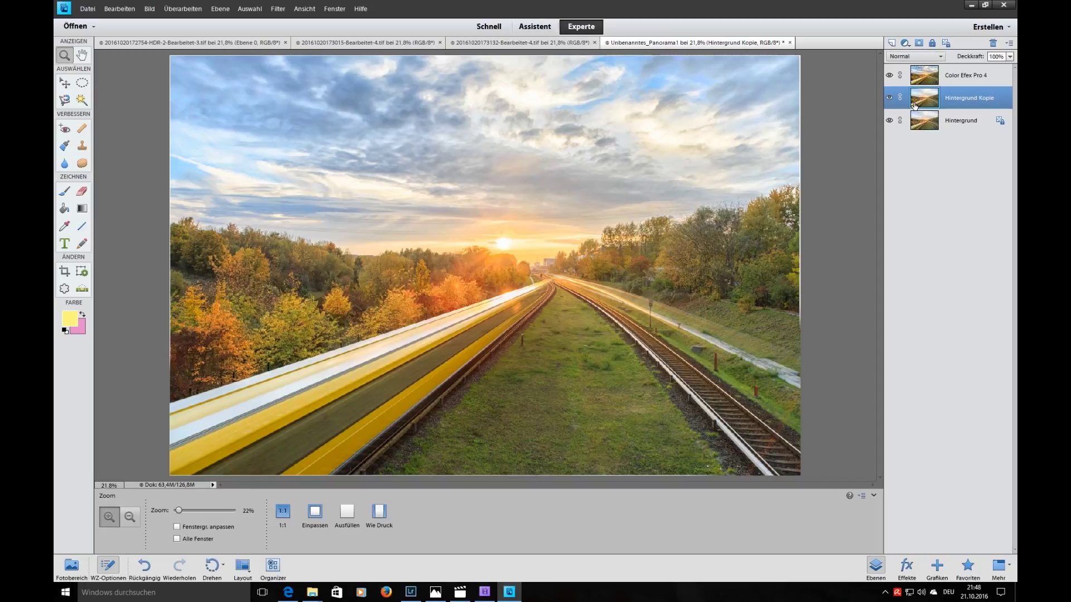
click(930, 56)
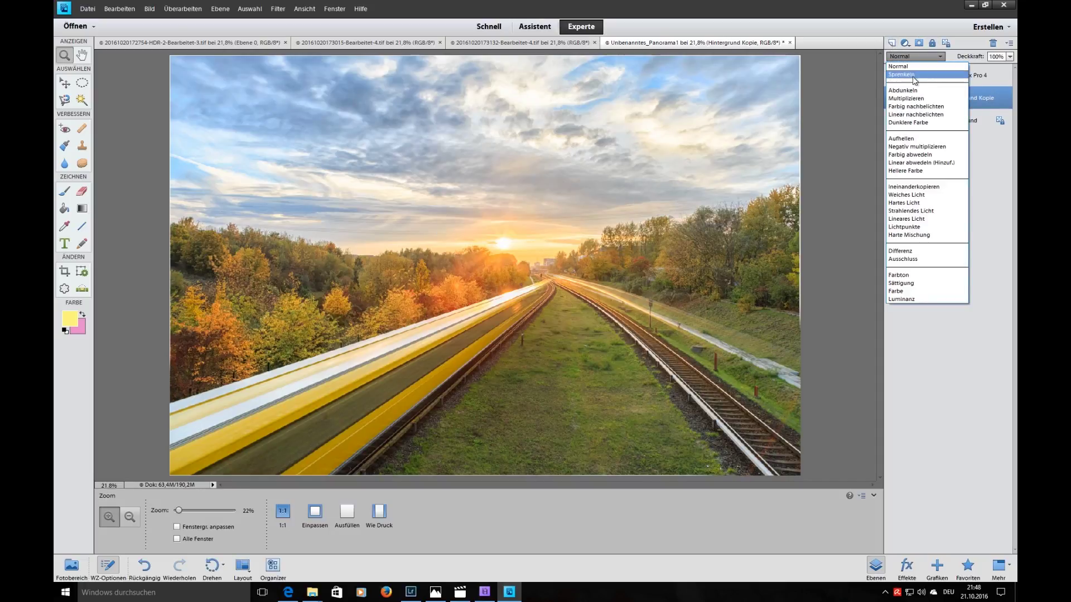
click(915, 187)
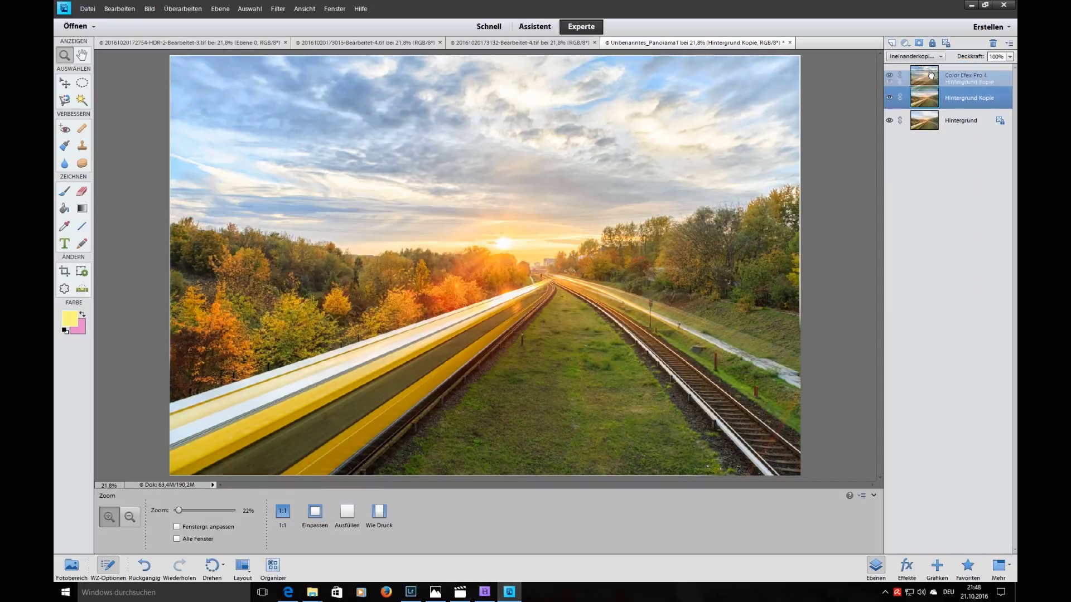
drag(937, 91, 928, 76)
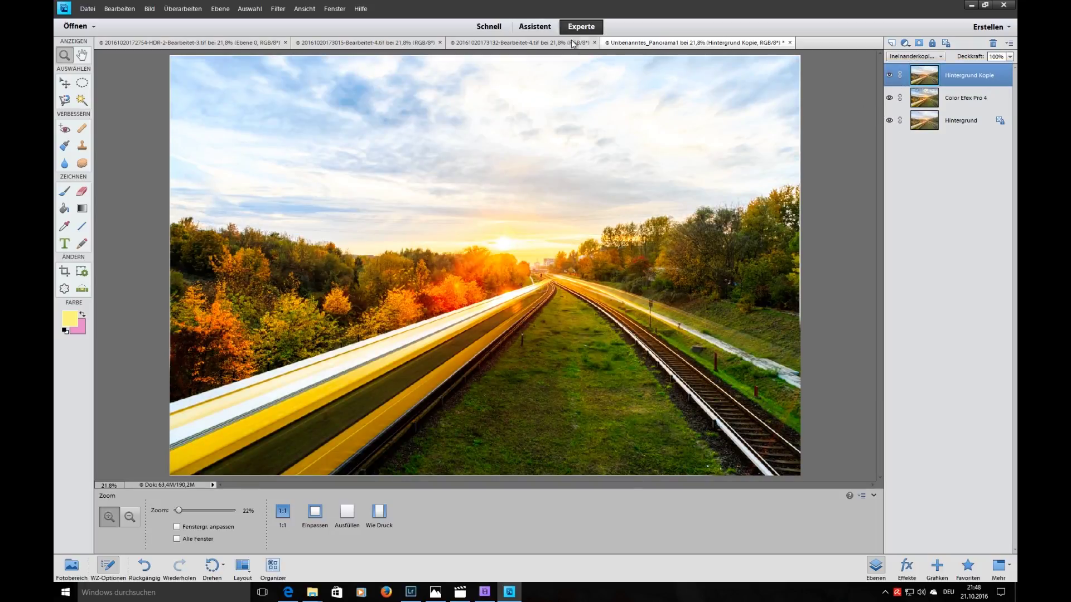
Step: Preview a Hochpass filter on the copy with a radius of about 3.6 pixels
click(278, 8)
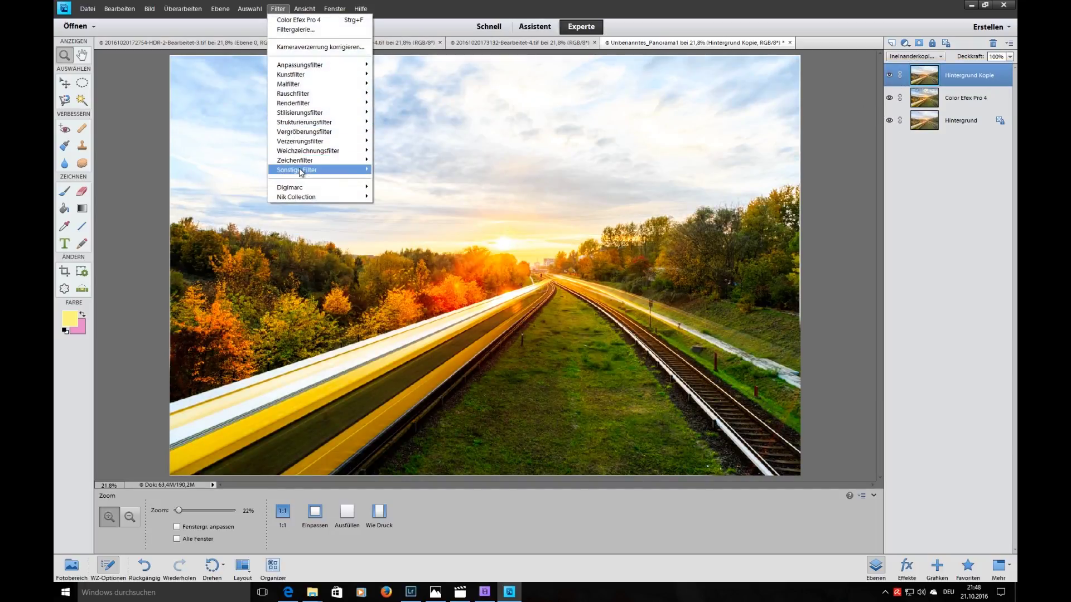
mouse_move(298, 169)
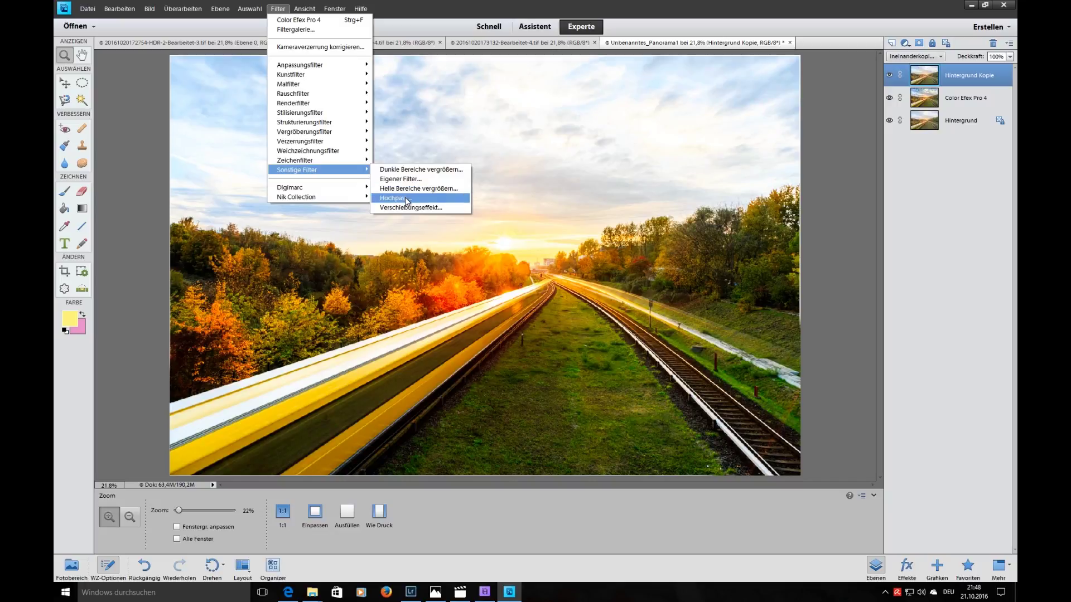
click(406, 199)
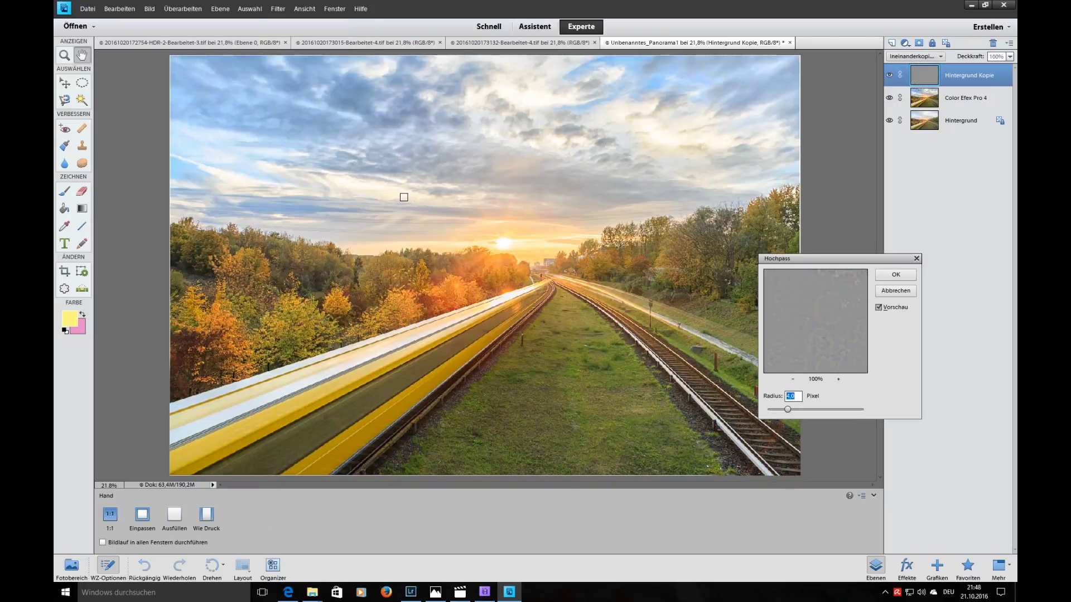
drag(842, 265, 913, 277)
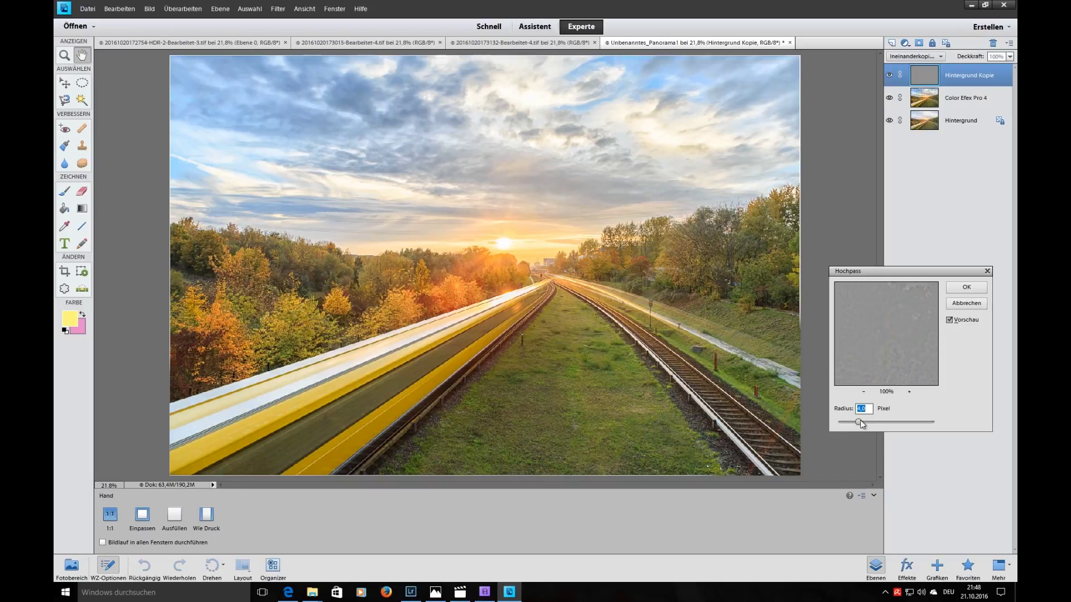
drag(859, 422, 877, 423)
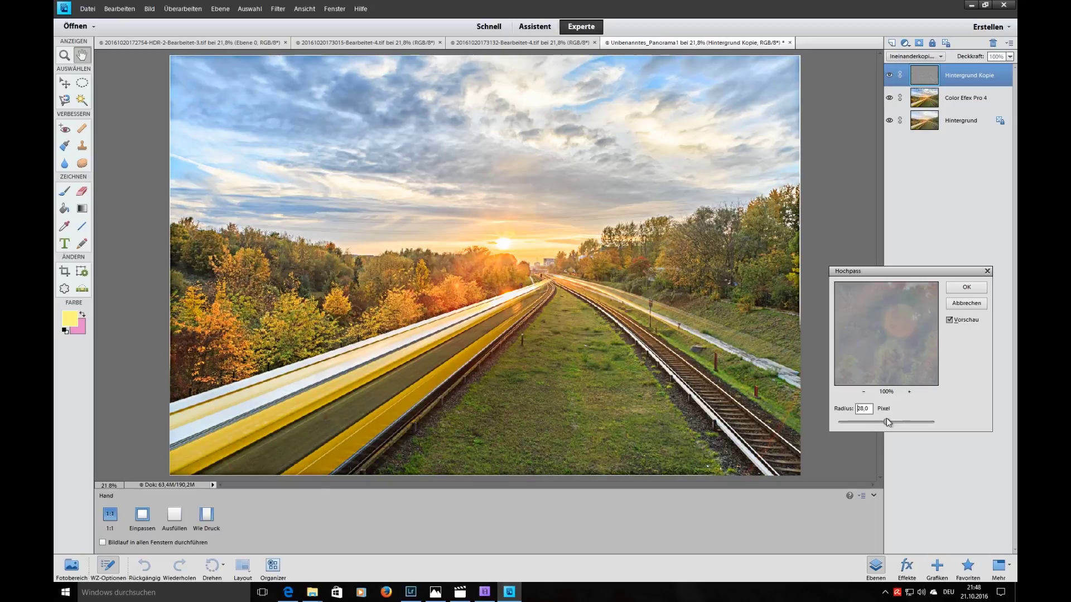
drag(891, 422, 855, 422)
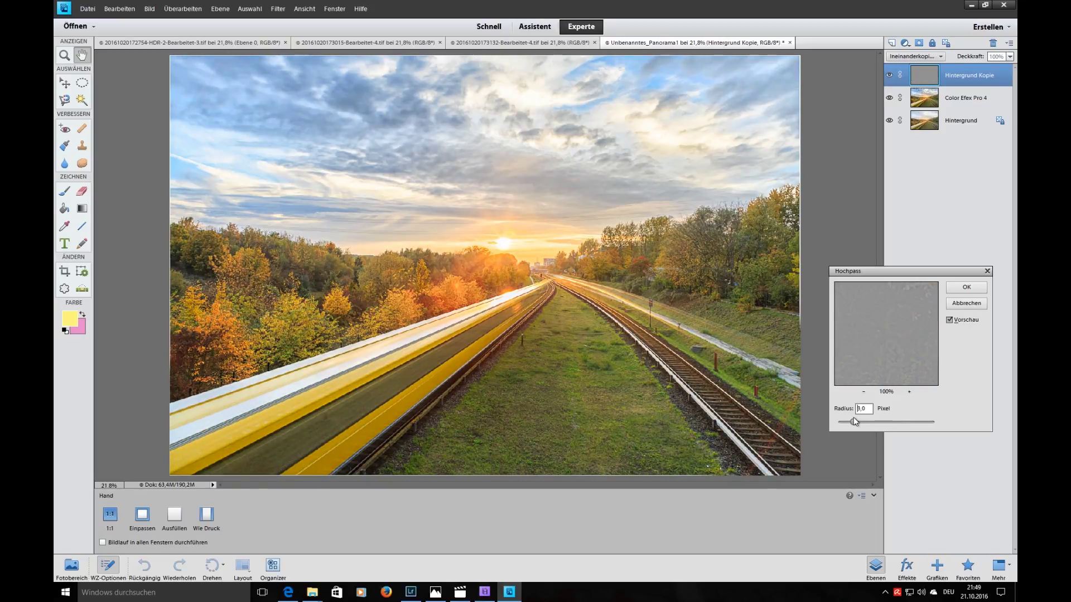
drag(852, 420, 859, 423)
drag(862, 427, 859, 426)
Step: Apply the Hochpass filter and try Ineinanderkopieren, then Weiches Licht blending
click(970, 289)
click(915, 56)
click(936, 184)
click(914, 55)
click(921, 195)
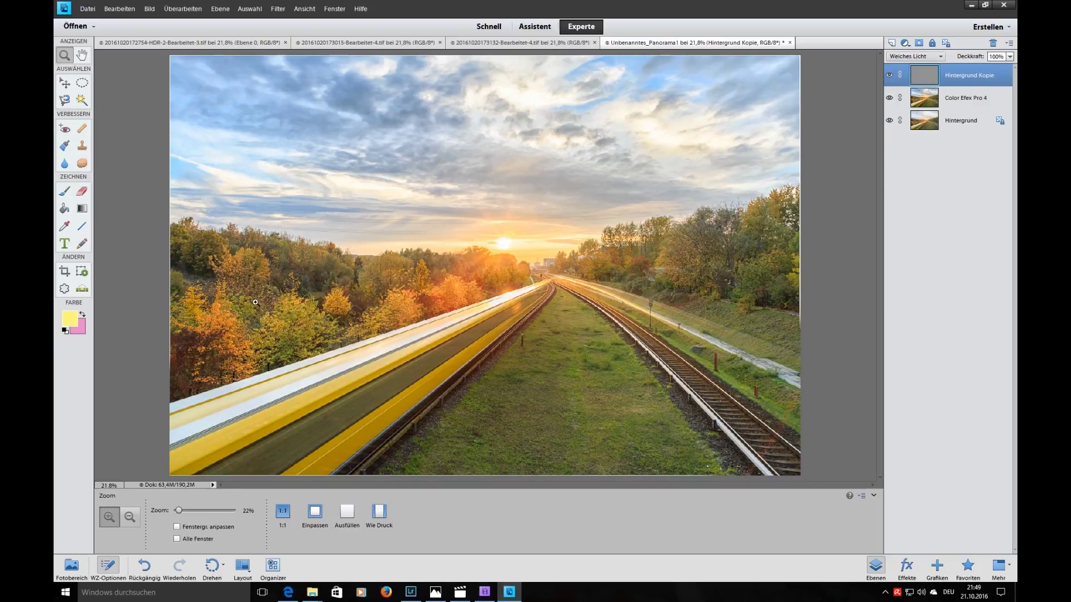
Step: Zoom in to compare Weiches Licht and Ineinanderkopieren, keep Ineinanderkopieren, and fit the panorama to the window
drag(483, 322, 353, 279)
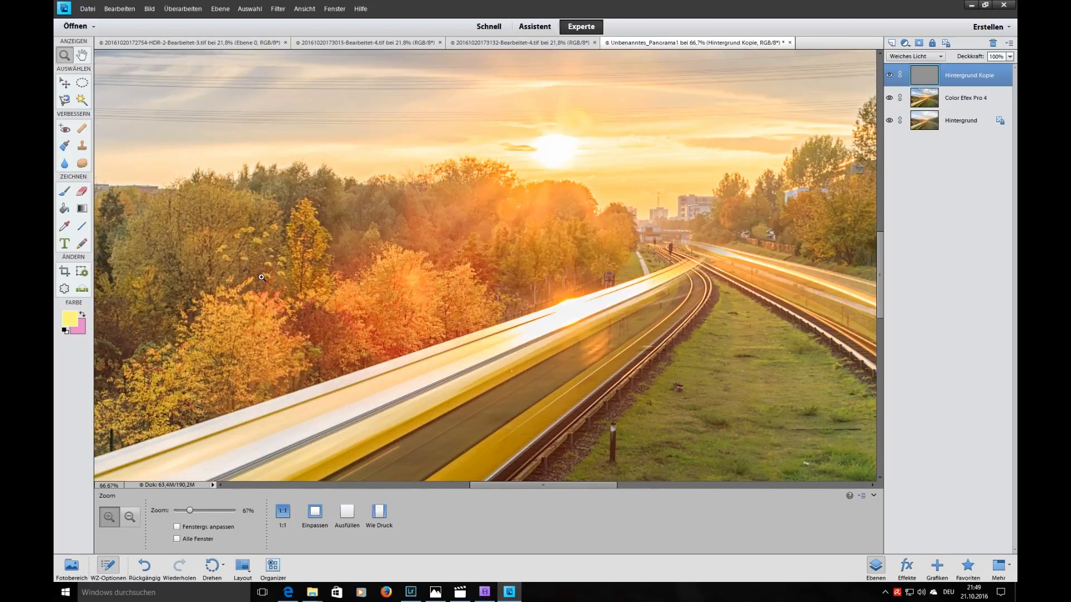
click(261, 277)
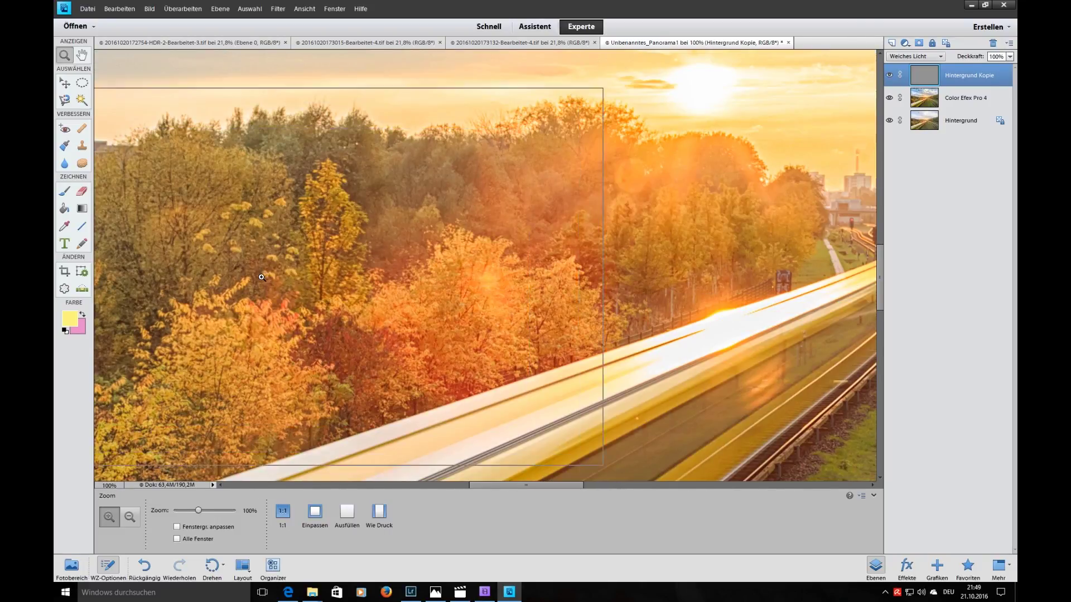
click(261, 277)
click(922, 57)
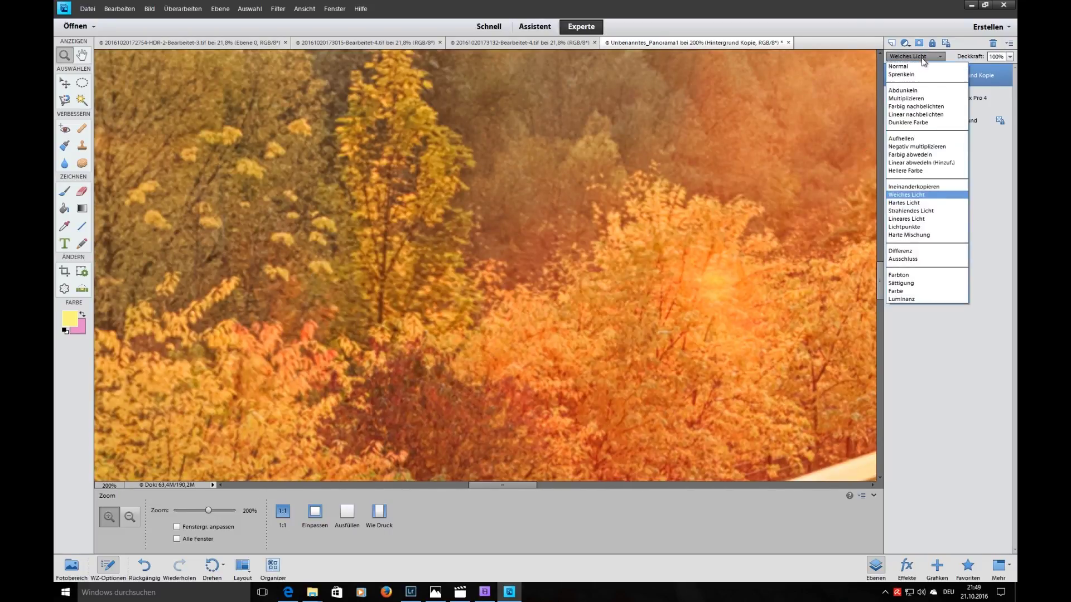
click(930, 187)
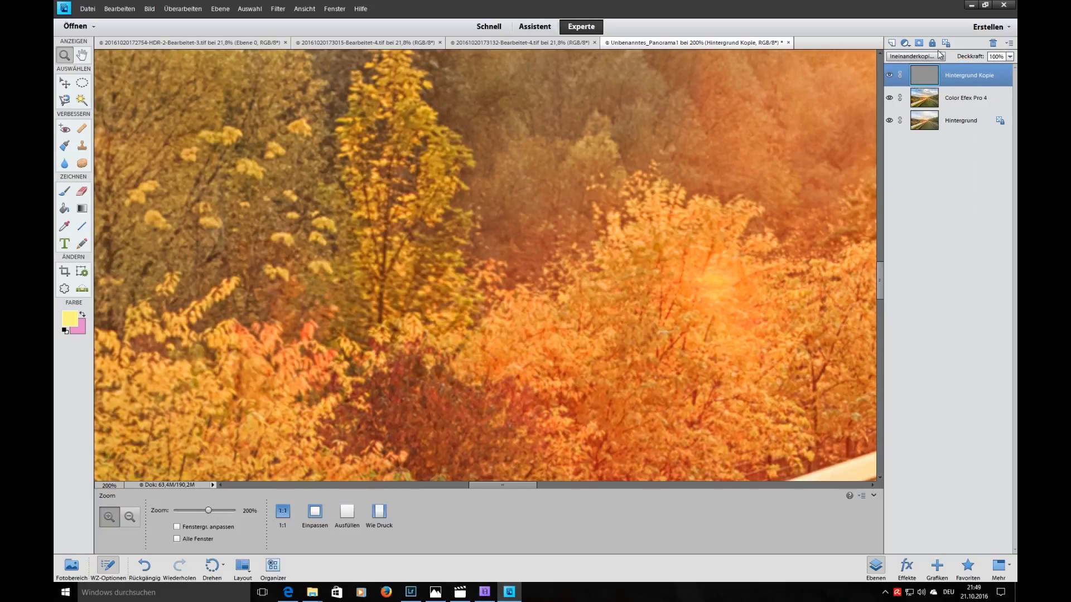
click(932, 57)
click(926, 195)
click(915, 57)
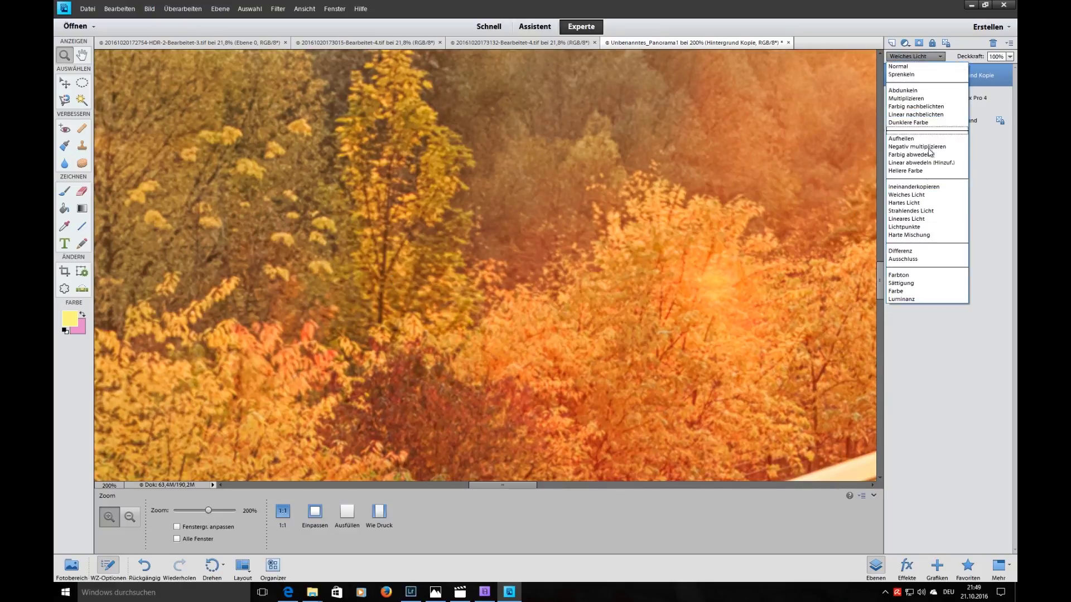
click(926, 184)
right_click(334, 196)
click(353, 204)
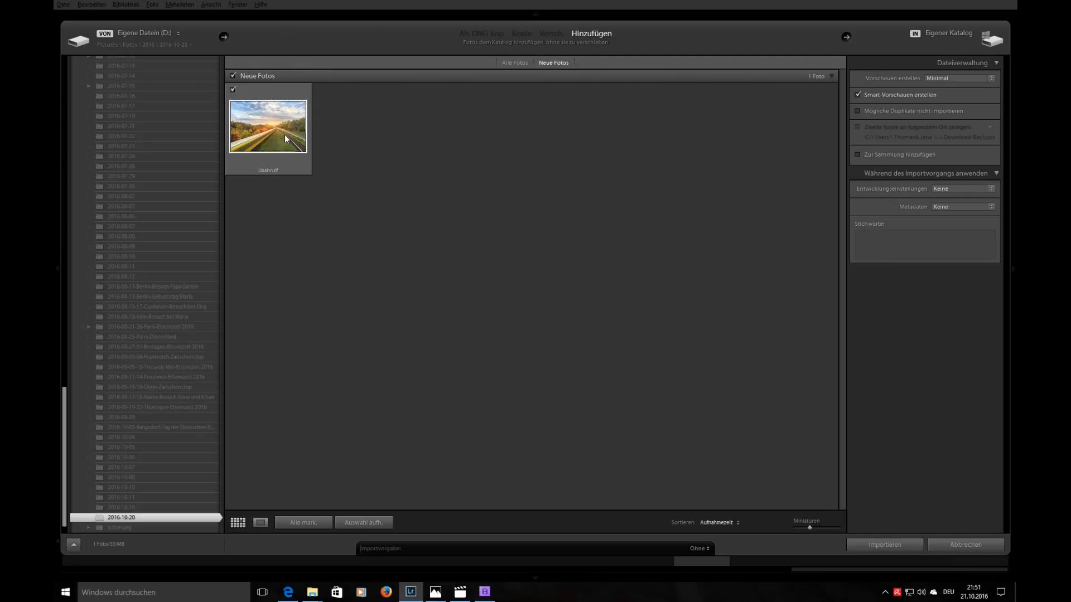
mouse_move(267, 126)
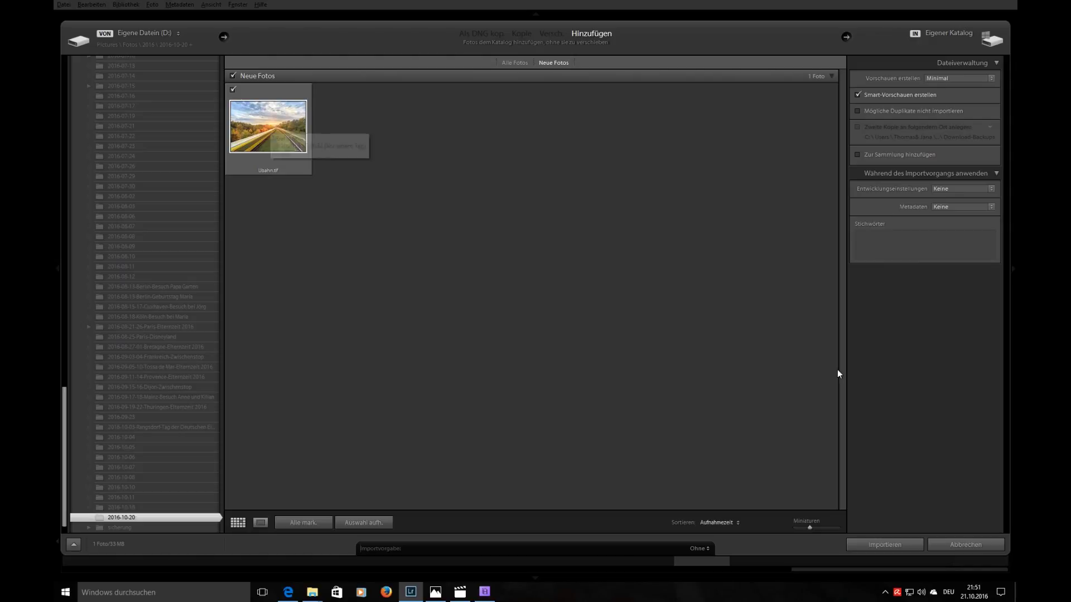
Step: Import Ubahn.tif, add it to the BVG collection, then view it large in Develop
click(876, 541)
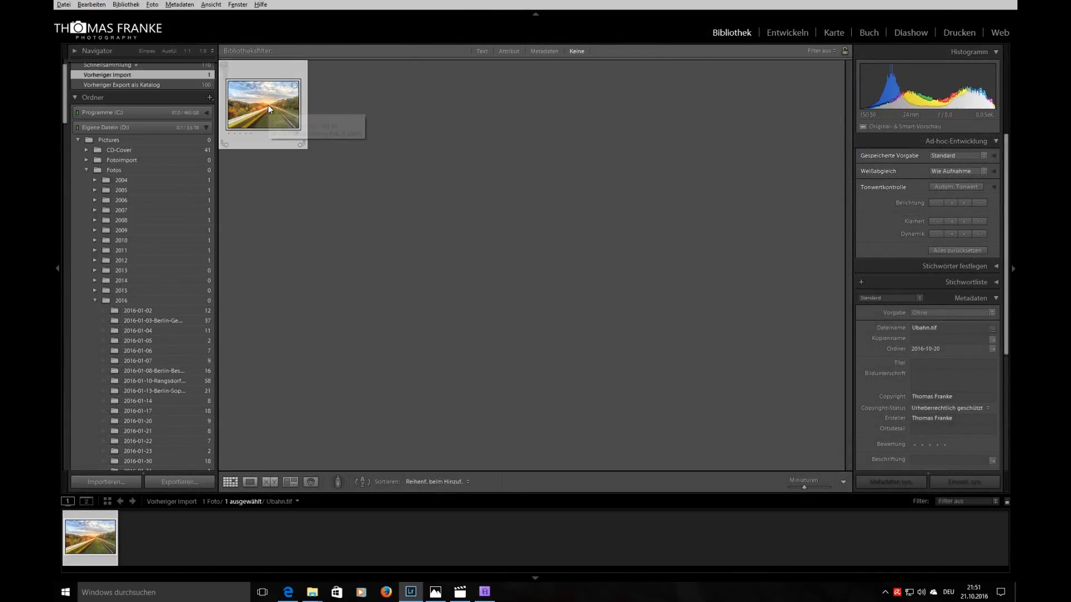
scroll(71, 306, down, 3)
scroll(69, 411, down, 5)
scroll(69, 414, down, 5)
scroll(69, 409, down, 5)
scroll(70, 391, down, 3)
scroll(70, 392, down, 1)
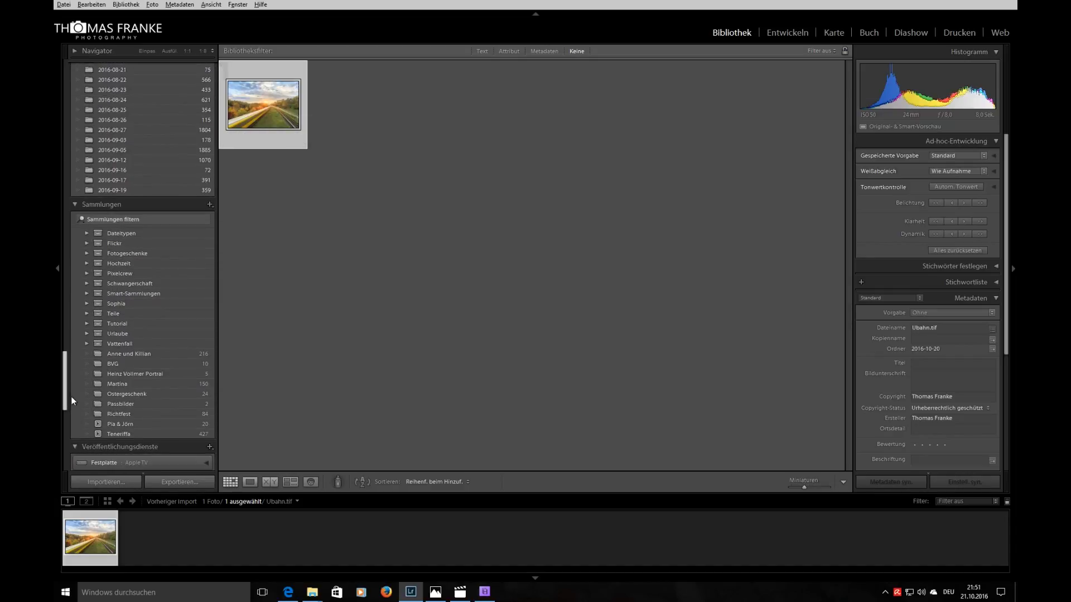
drag(279, 104, 156, 364)
click(156, 363)
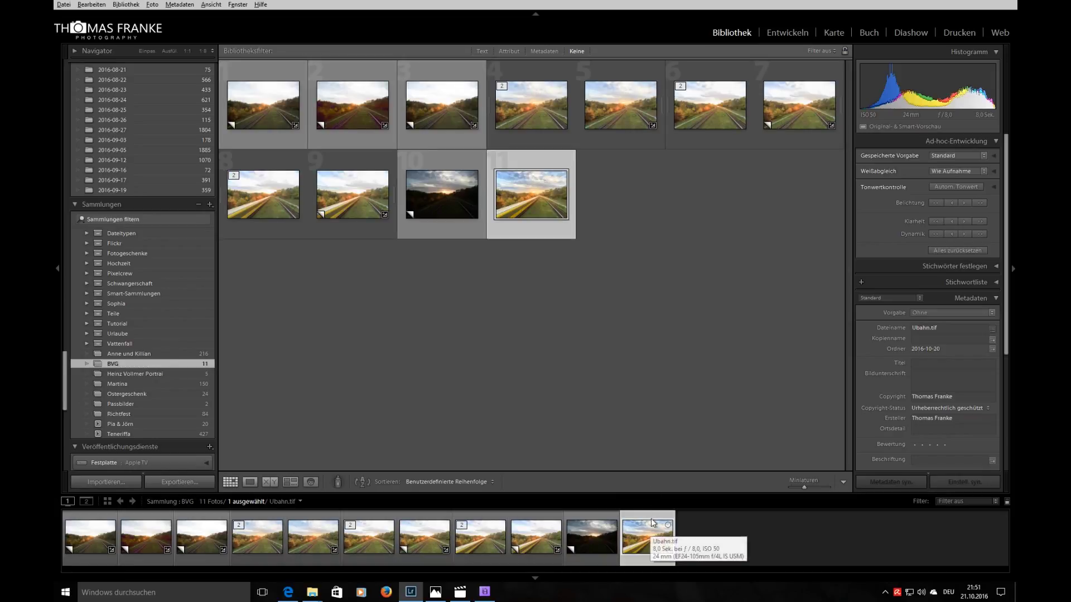
double_click(533, 196)
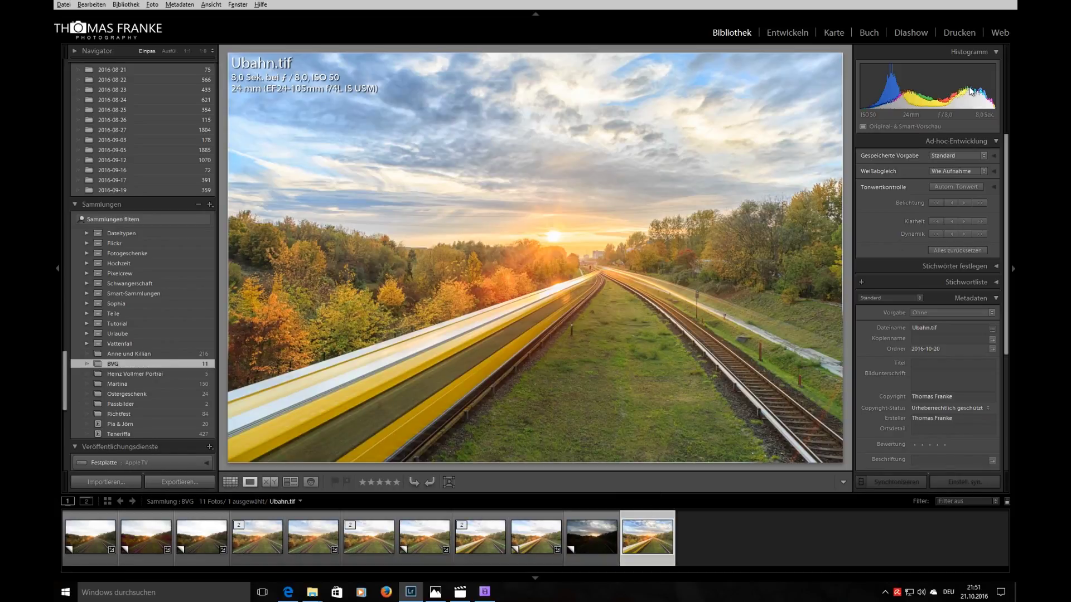
click(802, 35)
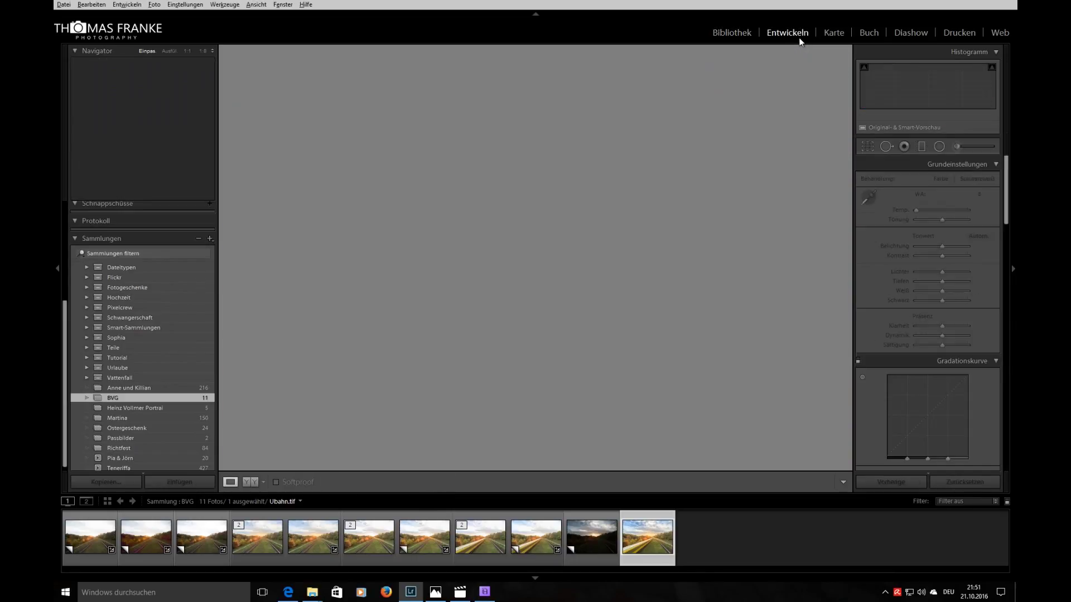
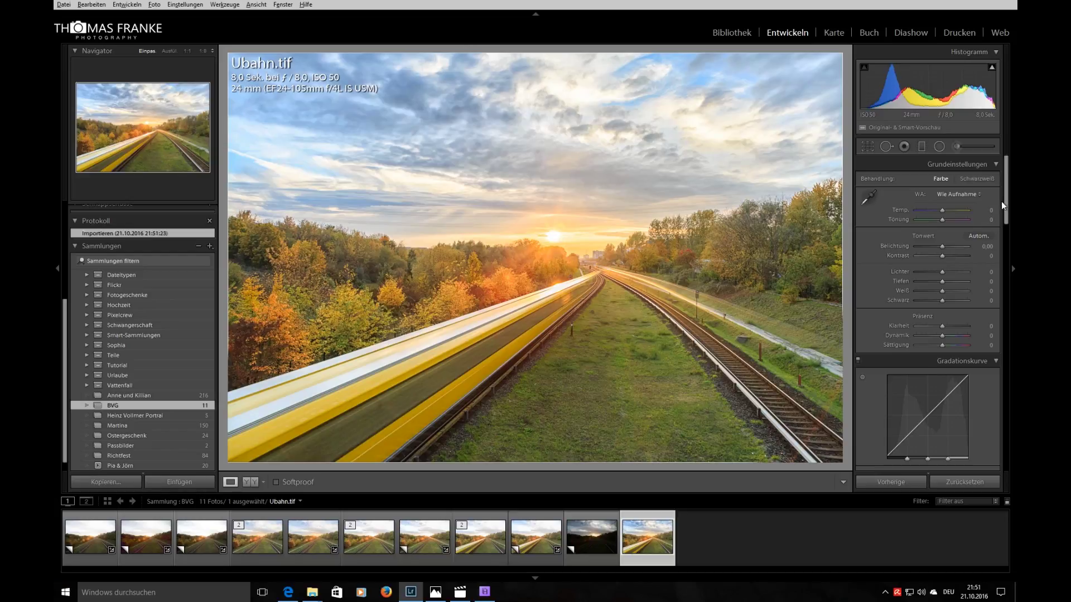
Step: Draw a graduated filter down over the sky and adjust its position and transition
click(921, 146)
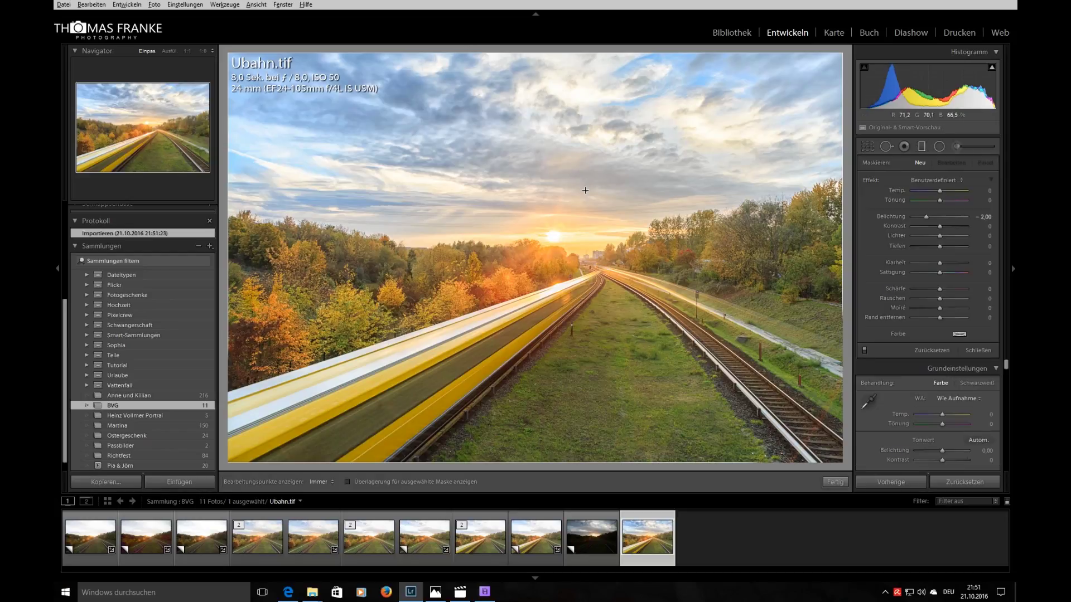
drag(580, 157, 569, 318)
mouse_move(568, 237)
mouse_down()
mouse_move(571, 205)
mouse_move(570, 225)
mouse_up()
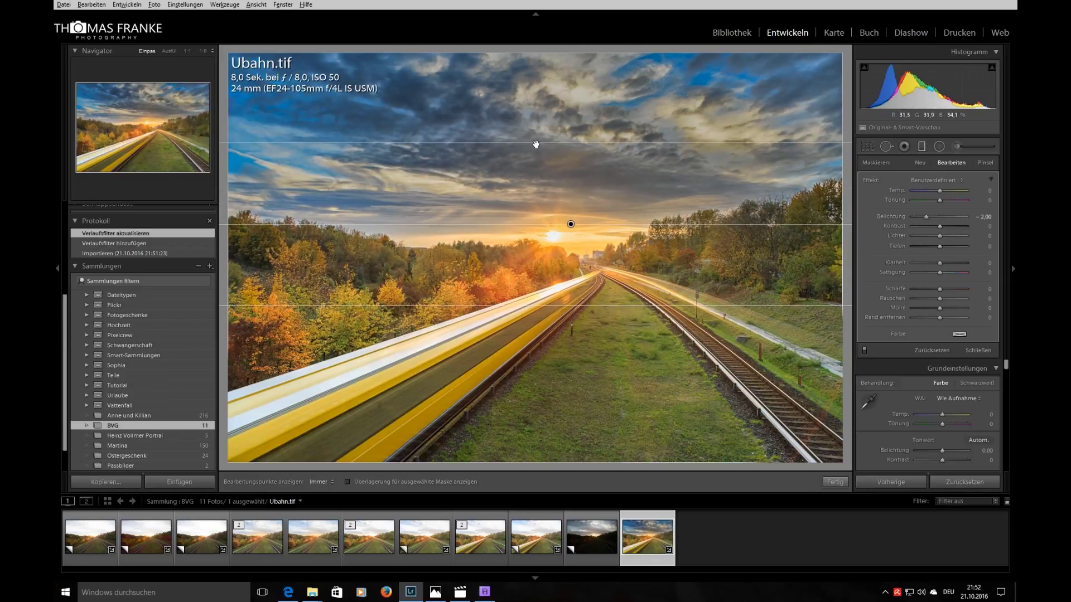
drag(559, 142, 559, 116)
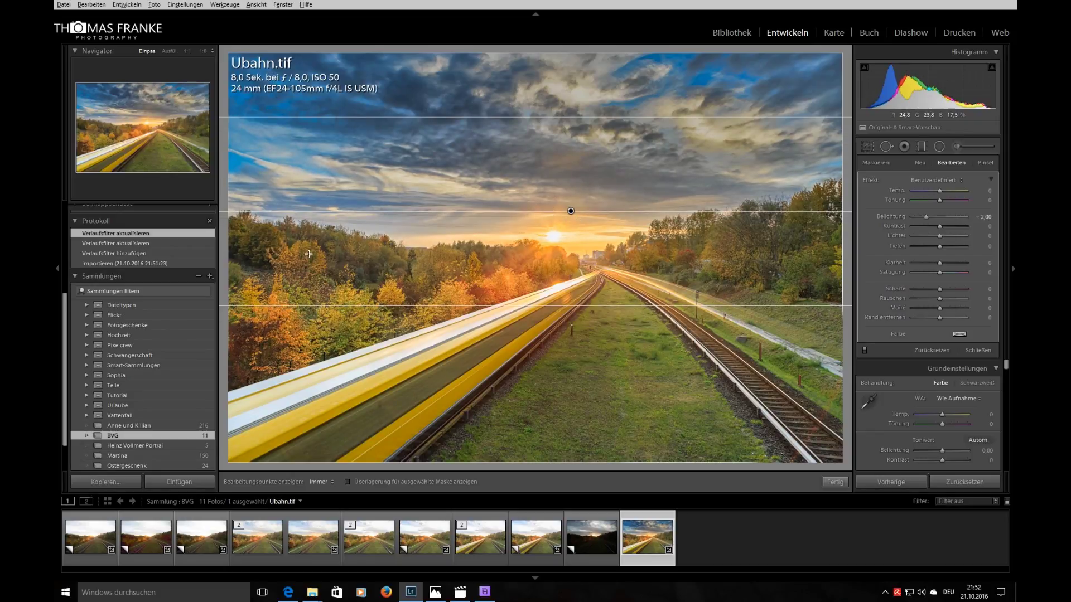
drag(572, 211, 569, 217)
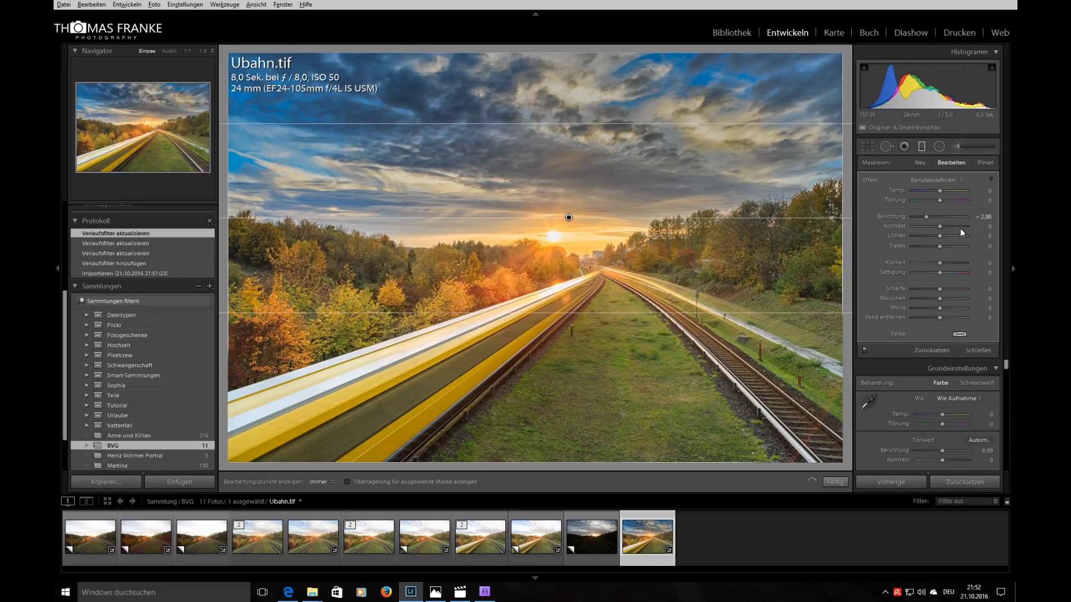
Step: Set the filter's Belichtung to -1,30 and shift it down toward the horizon
click(982, 217)
text(-3)
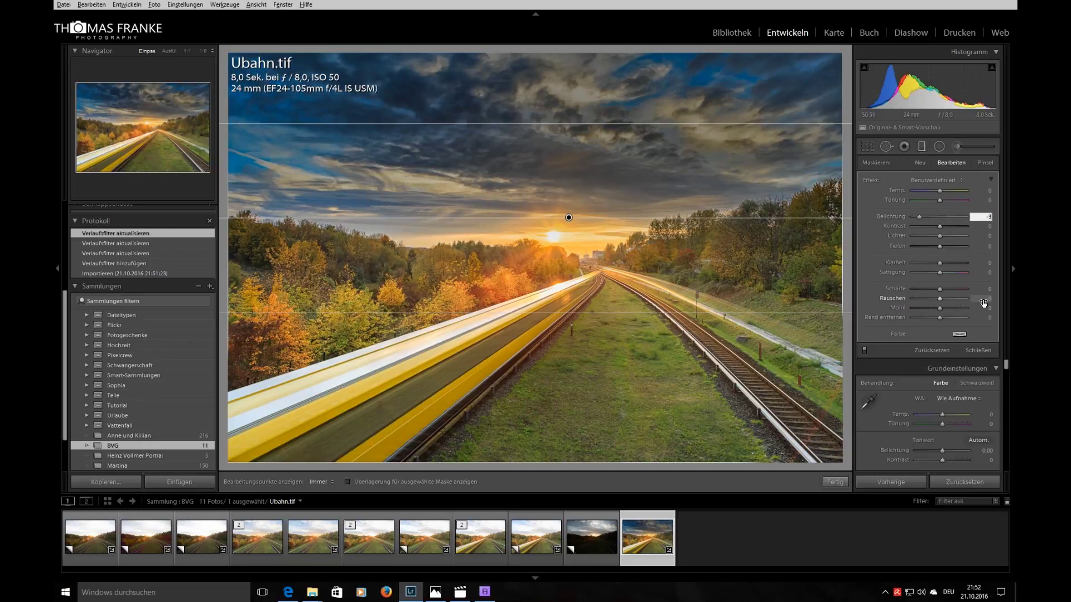
text(2)
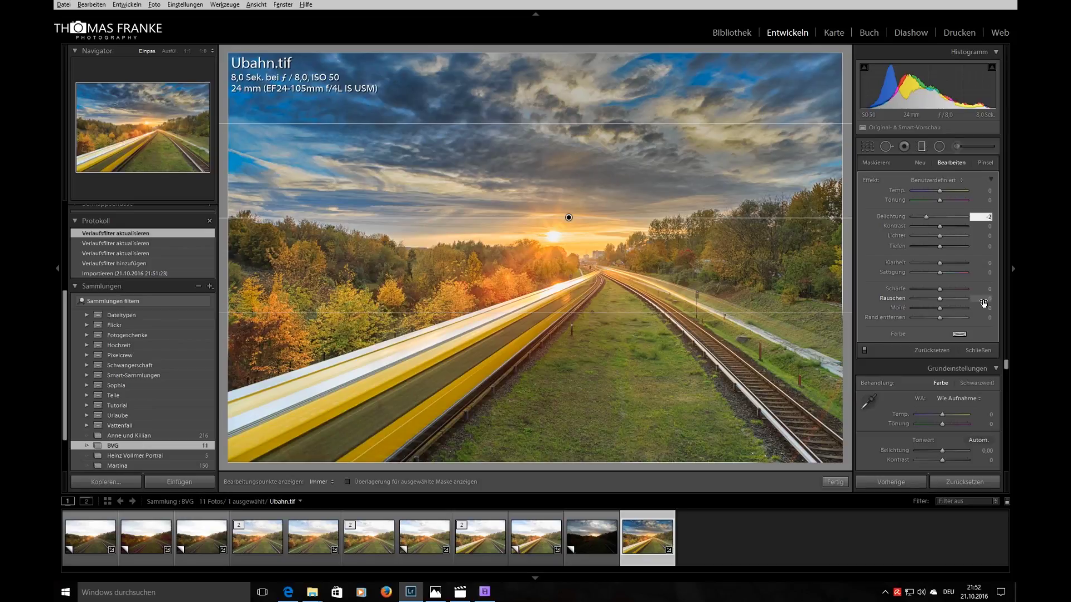
key(BackSpace)
text(1)
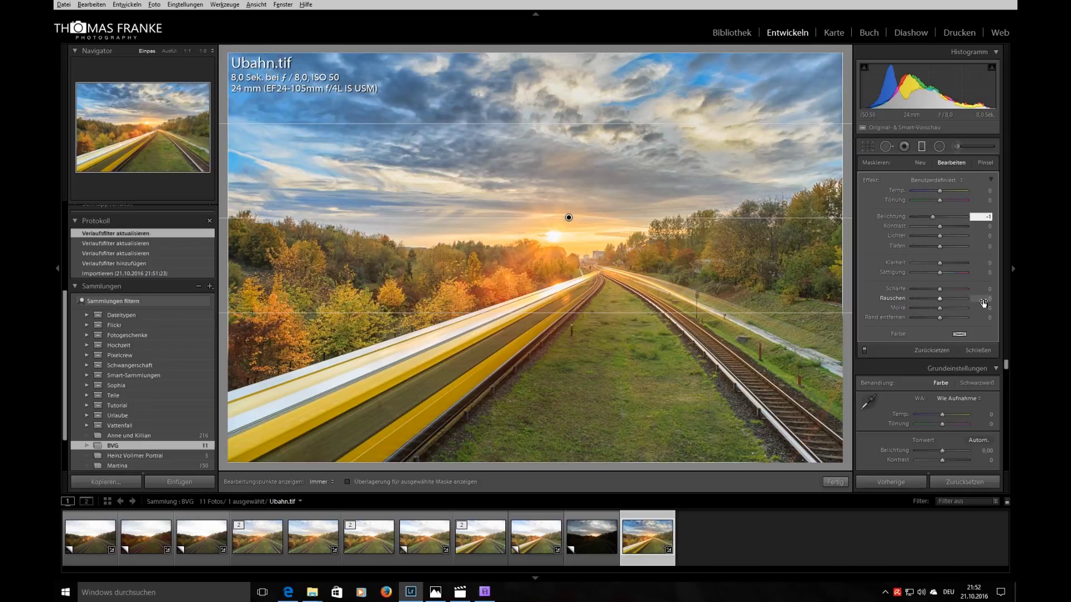
click(935, 216)
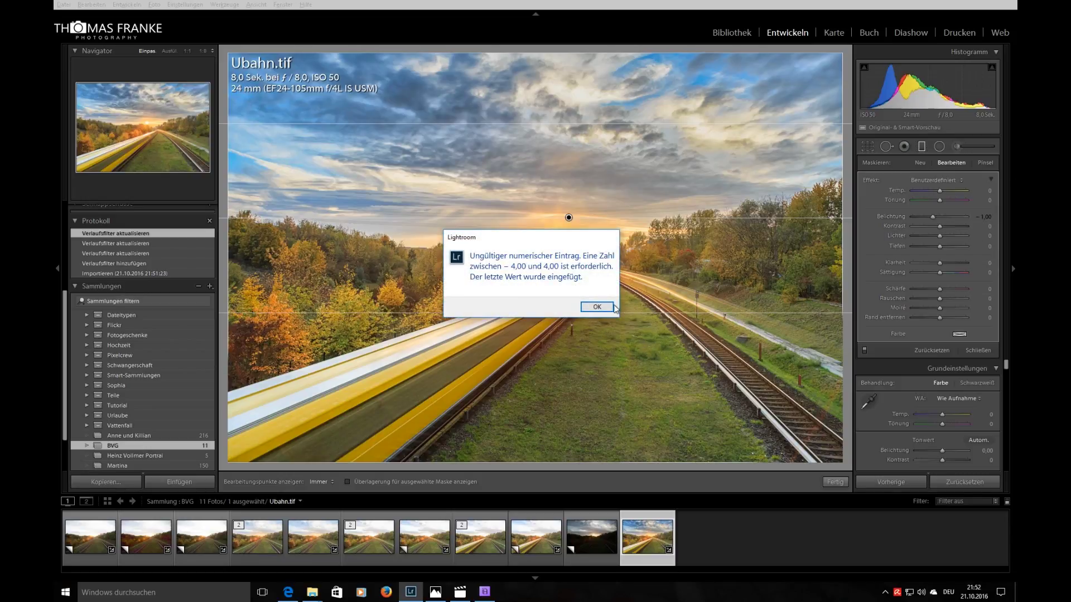
click(597, 307)
drag(933, 217, 932, 214)
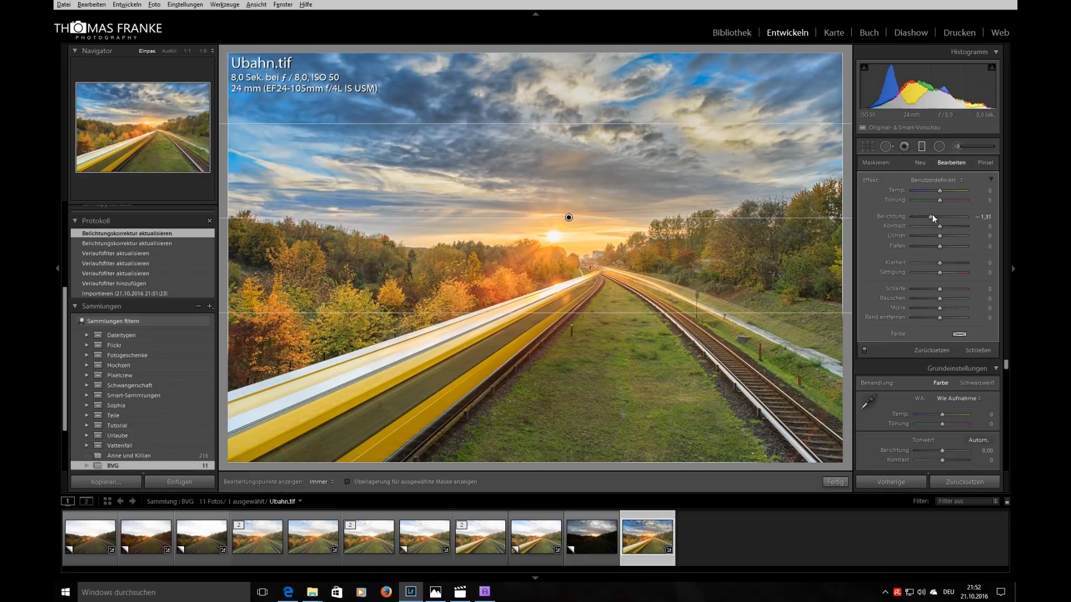
click(984, 216)
text(1)
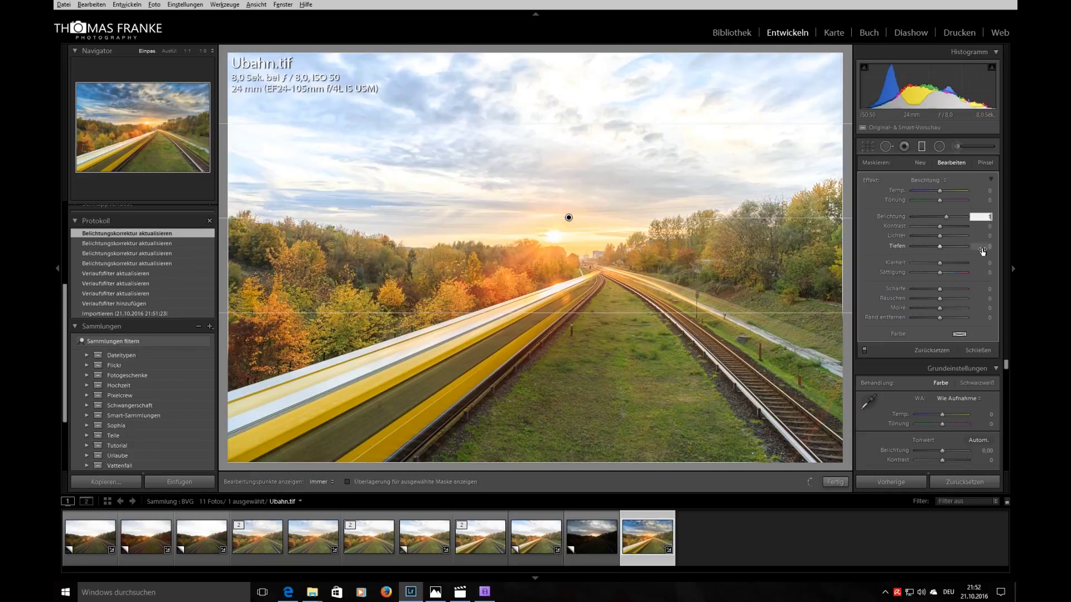
text(-1,3)
key(Return)
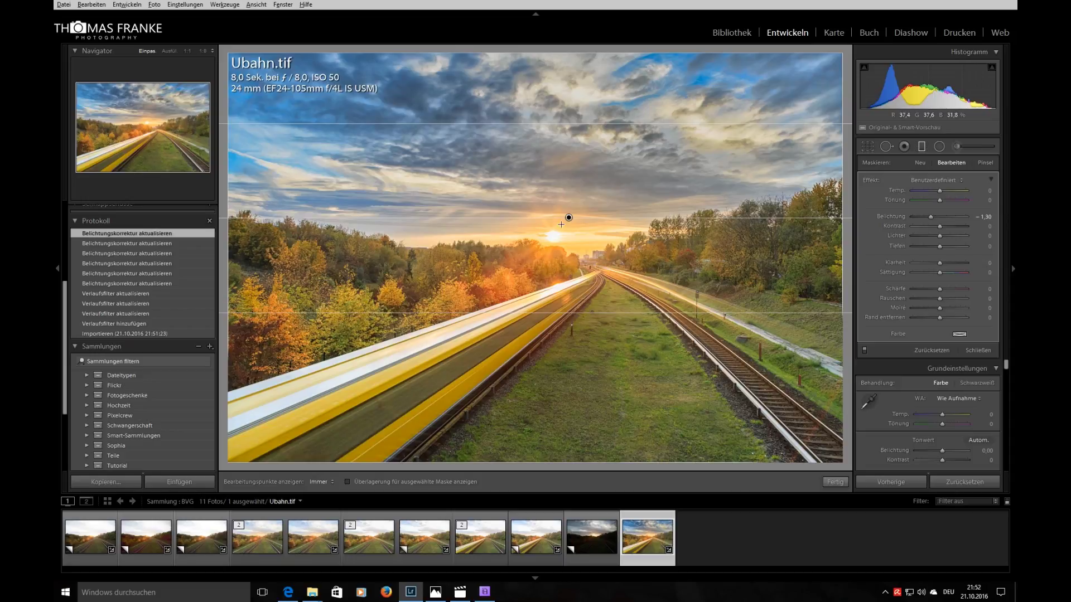
drag(568, 218, 569, 234)
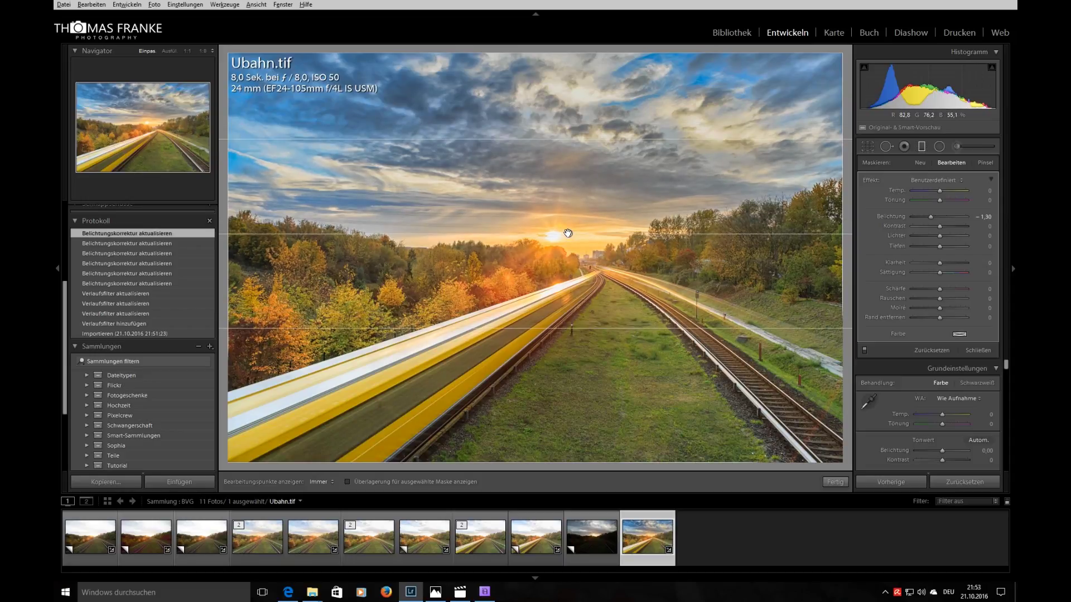
drag(571, 138, 572, 162)
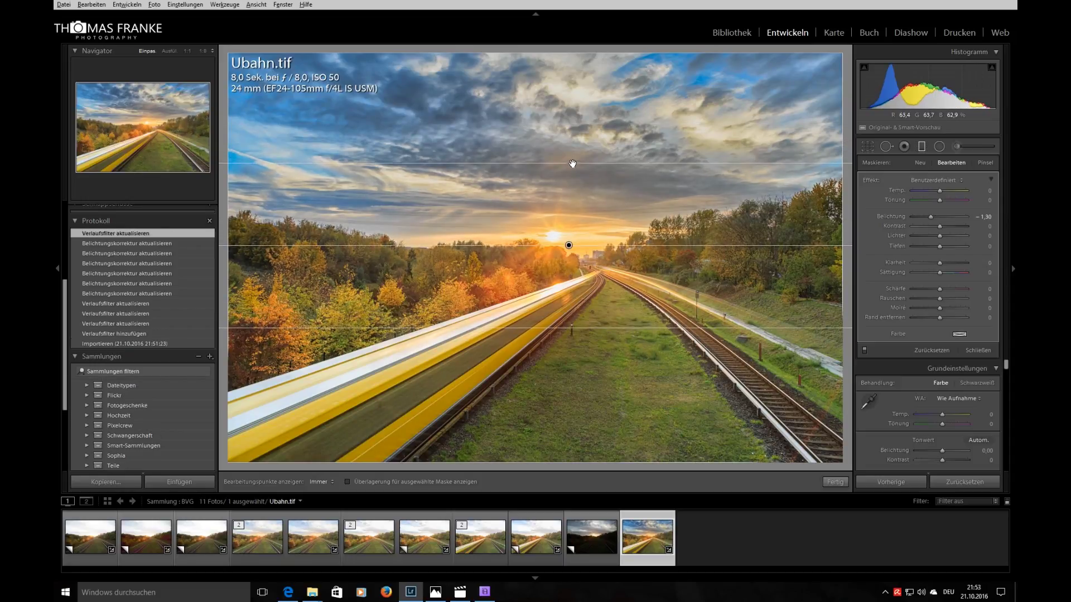
Step: Erase the graduated filter's darkening from the trees with a Löschen brush, viewing the mask overlay
click(985, 163)
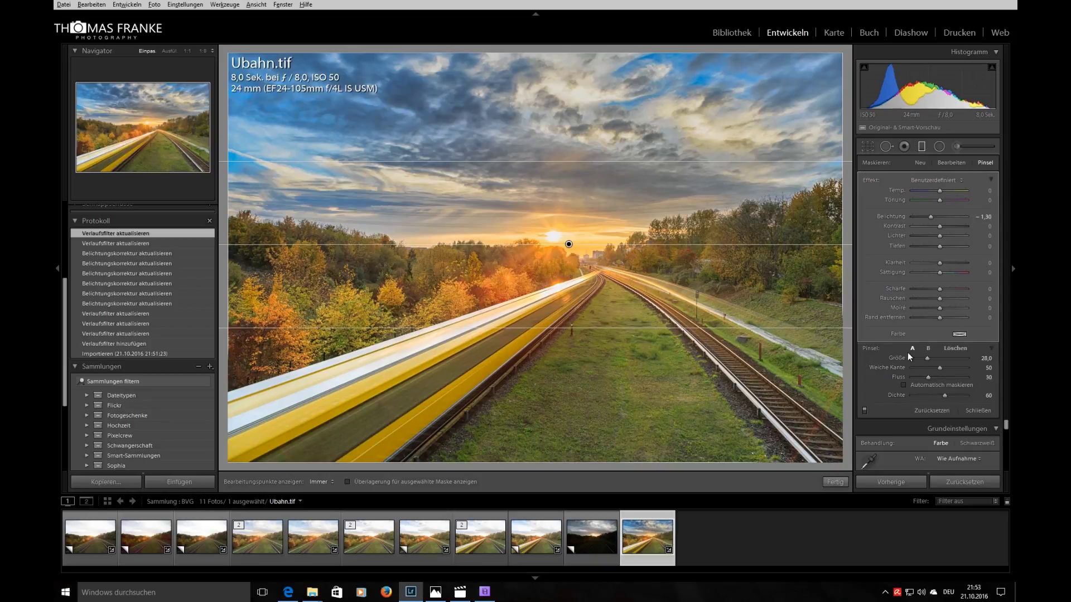
click(951, 347)
click(348, 481)
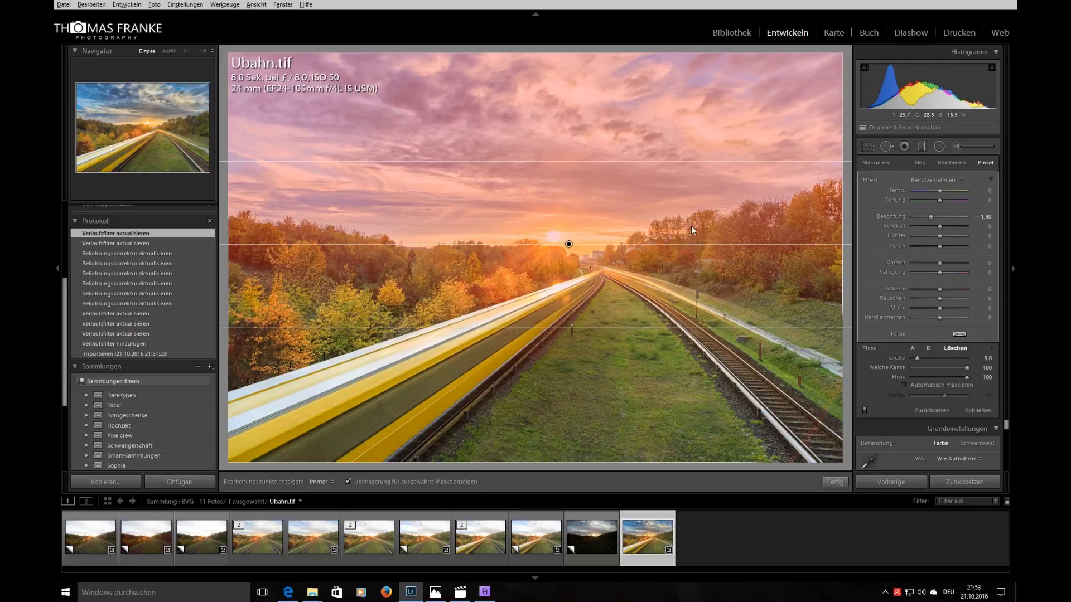
key(h)
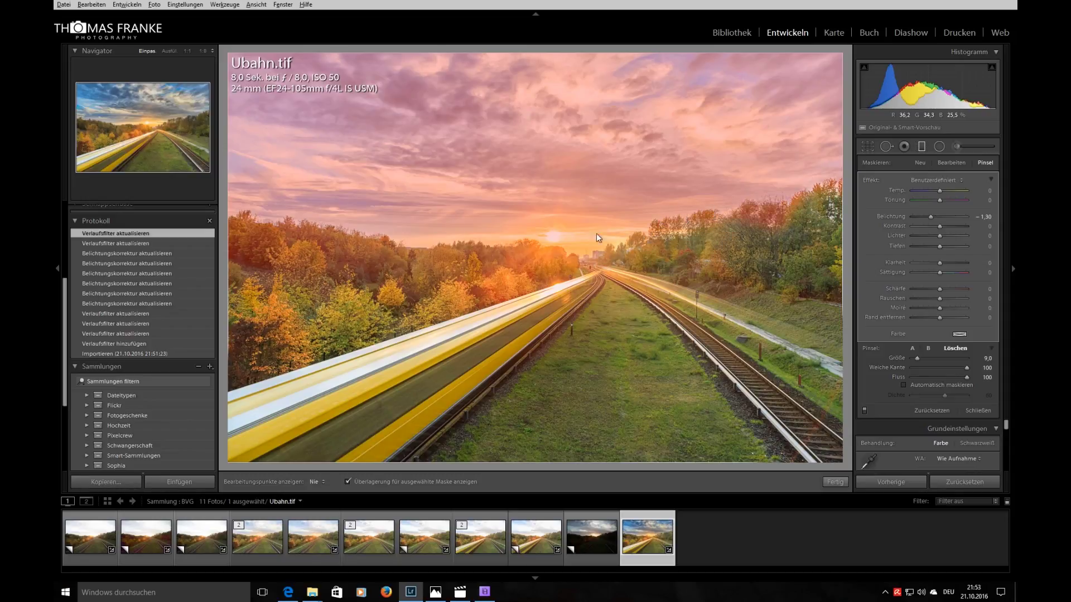
drag(795, 236, 523, 253)
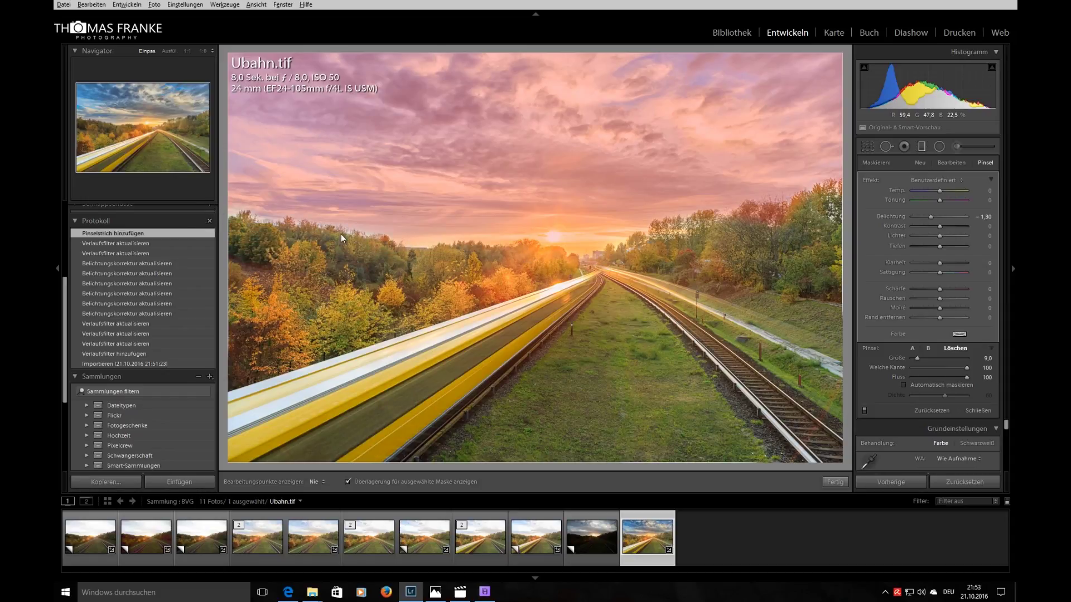
drag(543, 246, 704, 210)
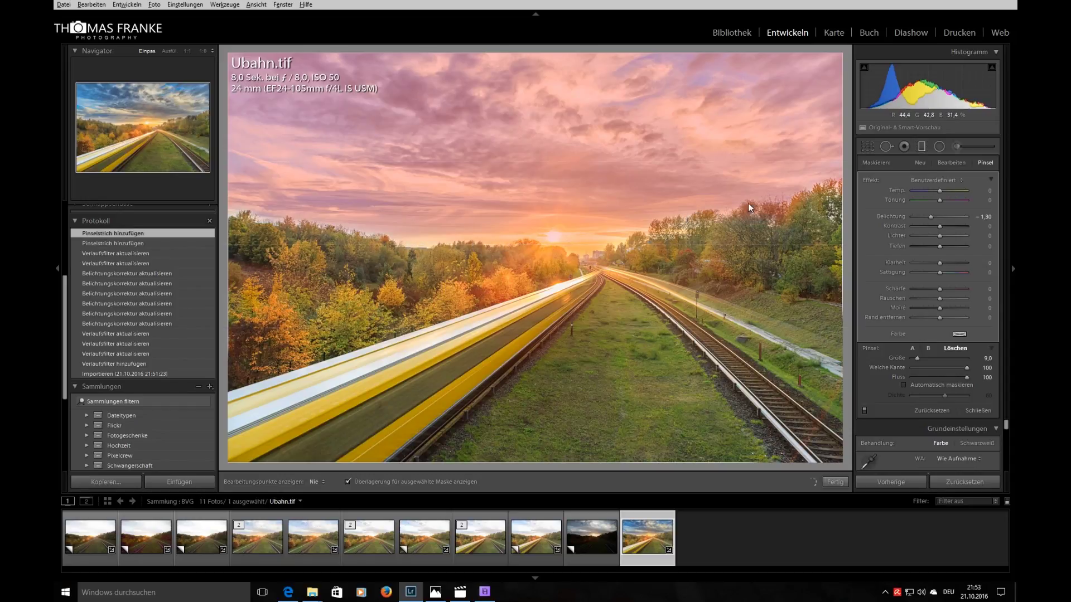
key(h)
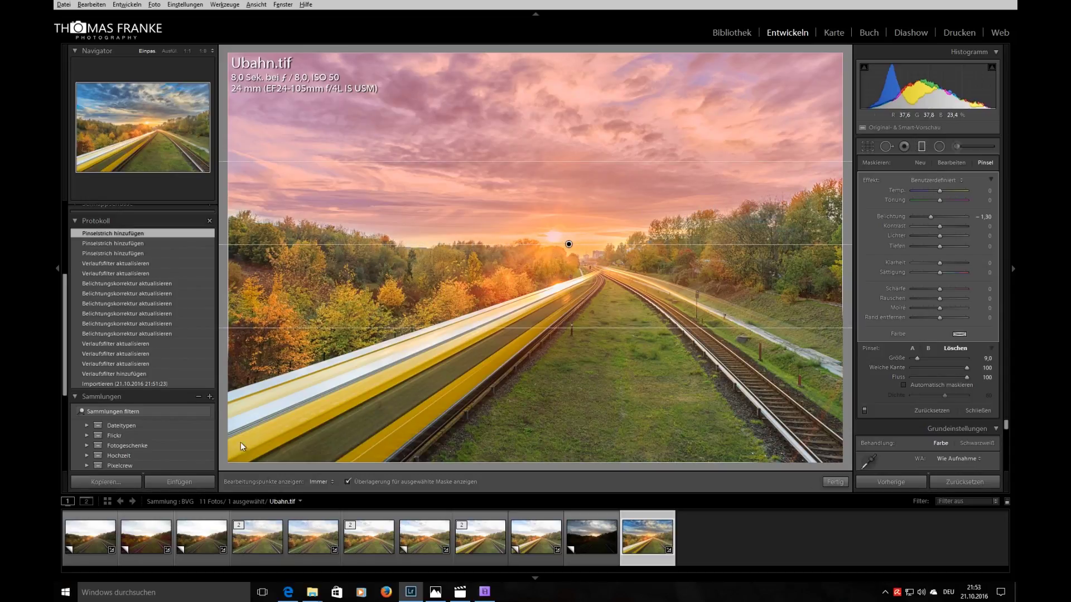
click(348, 482)
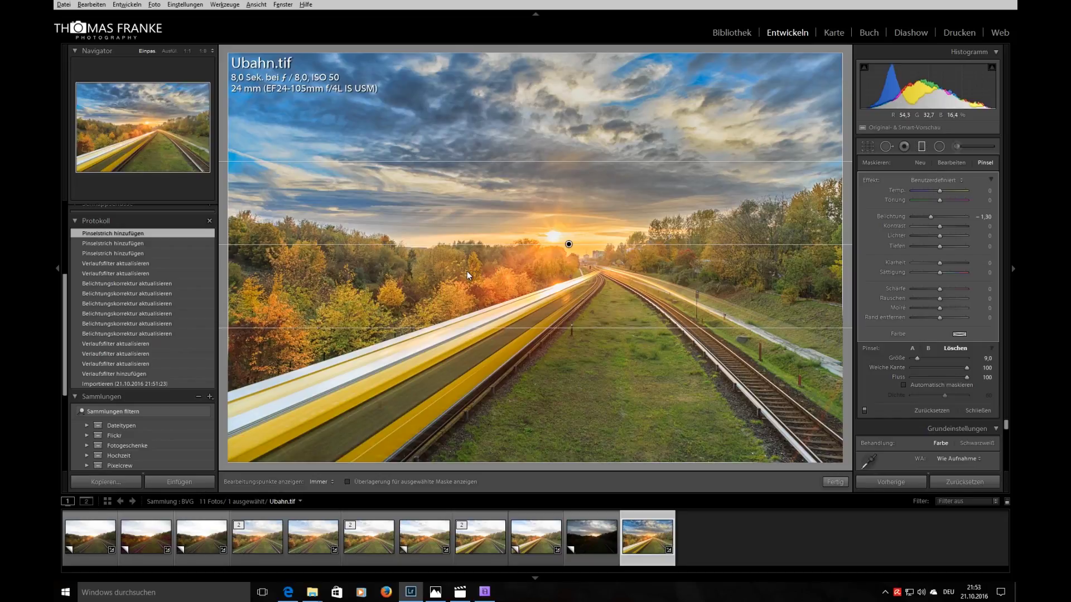
Step: Close the local adjustment and collapse the Transformieren and Objektivkorrekturen panels
click(844, 482)
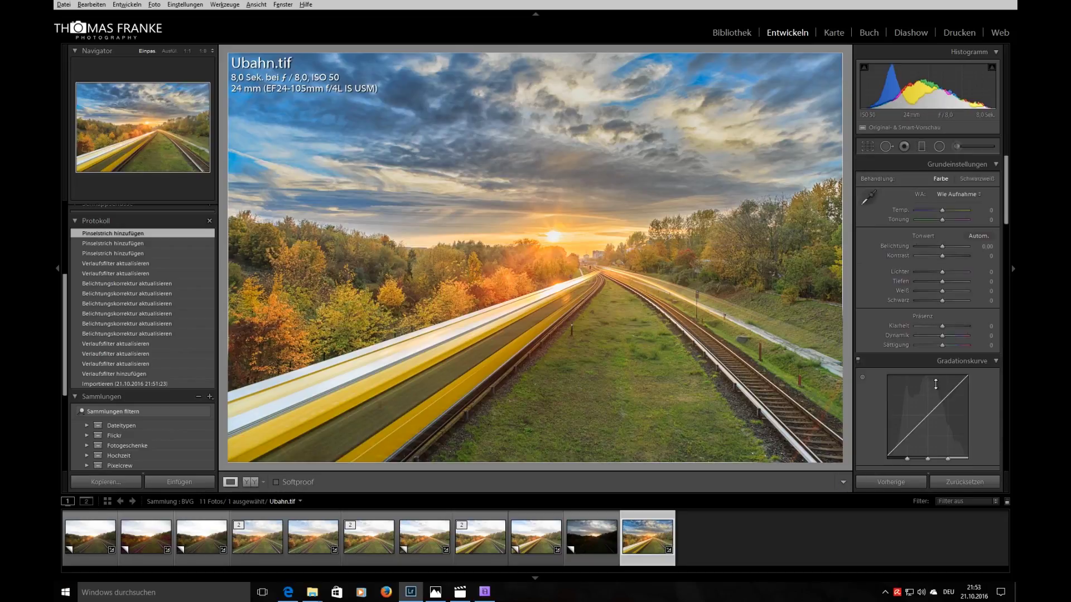
drag(1009, 198, 1009, 451)
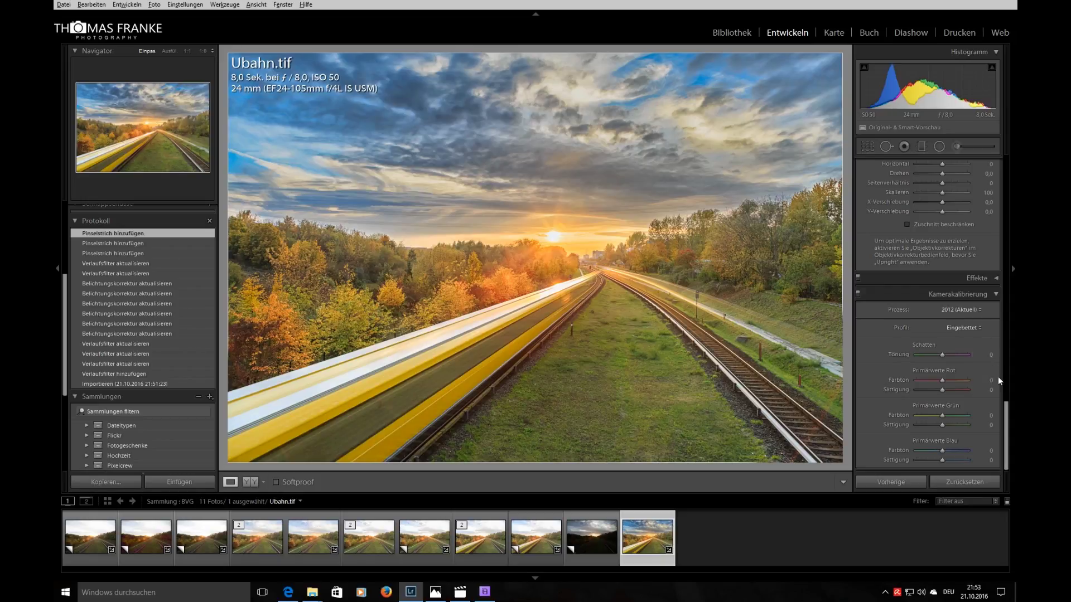
drag(1007, 428, 1005, 347)
click(994, 306)
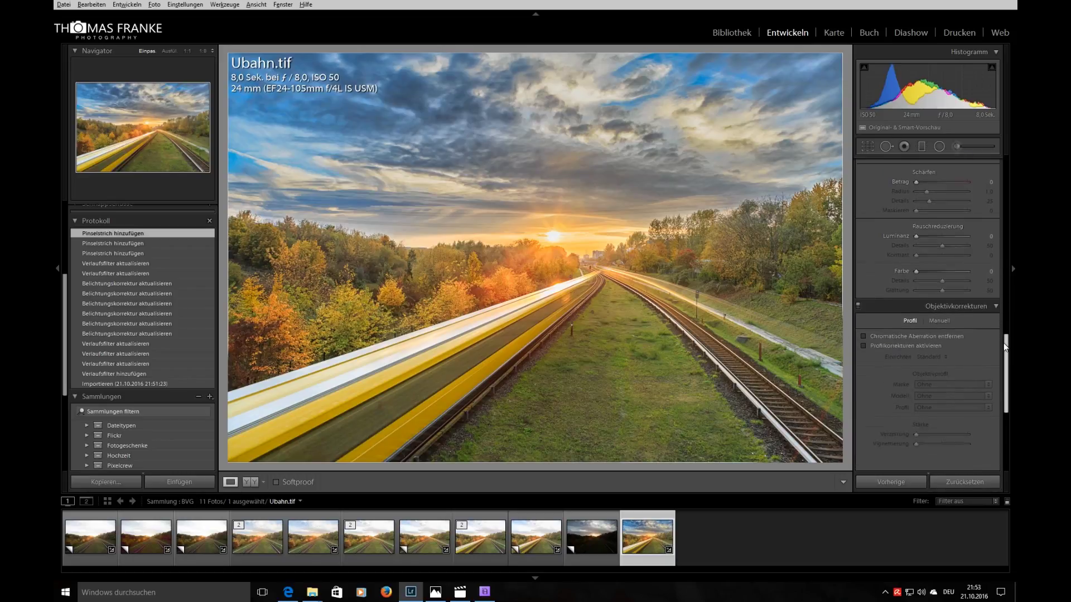
scroll(995, 307, up, 1)
click(998, 319)
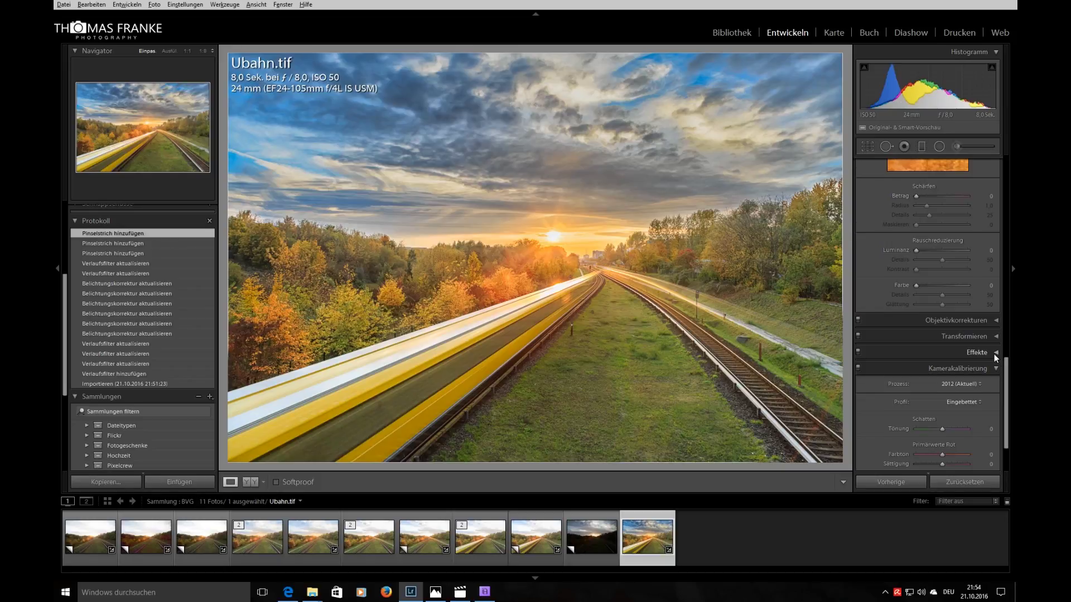
Step: Add a post-crop vignette in Effekte: amount -42, midpoint 27, feather 100
click(995, 353)
mouse_move(944, 378)
mouse_down()
mouse_move(927, 376)
mouse_move(992, 408)
mouse_up()
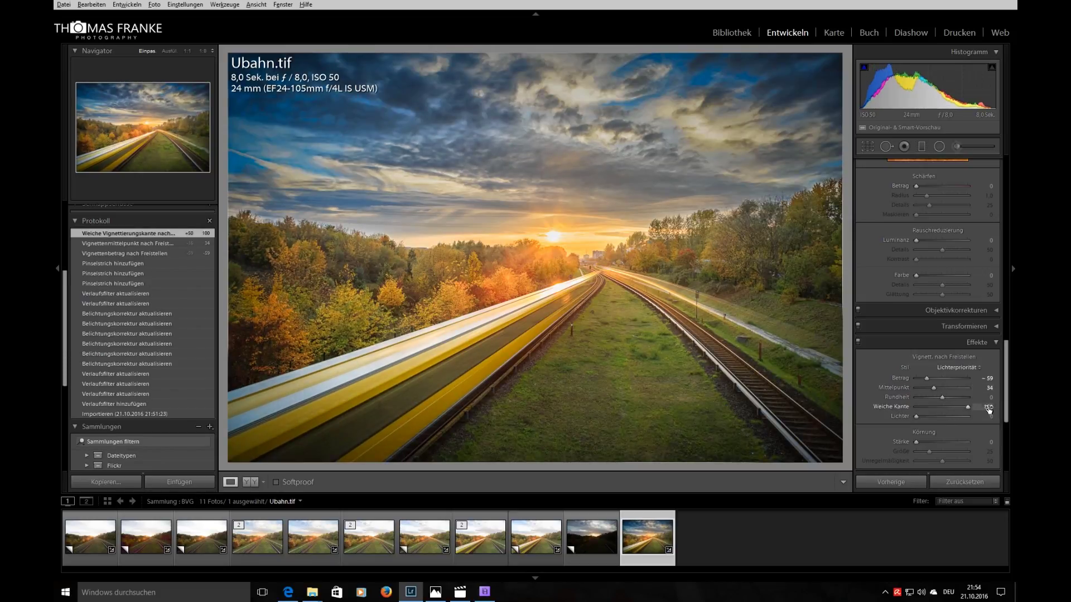
drag(926, 377, 931, 379)
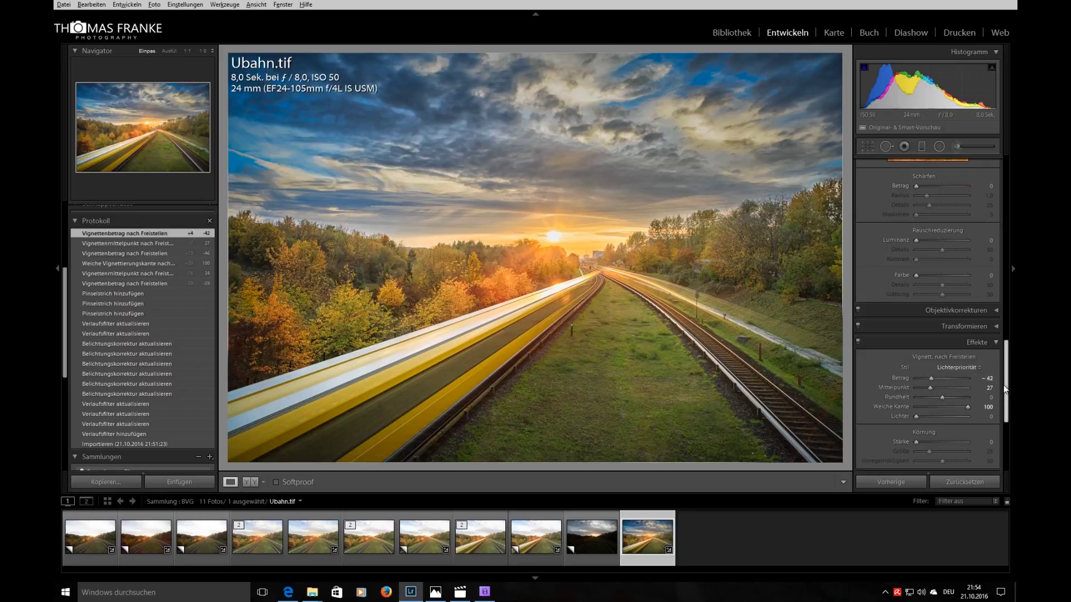
scroll(1006, 387, up, 1)
scroll(1007, 324, up, 5)
Step: In the point curve, lift the black point and add a curve point
scroll(1009, 316, up, 5)
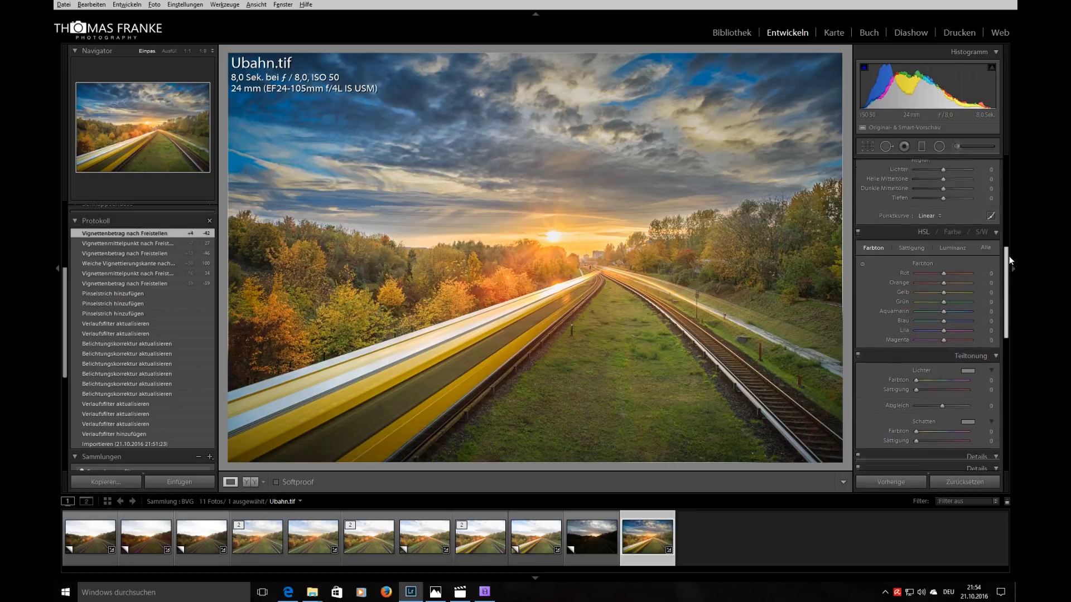
drag(1011, 285, 1009, 210)
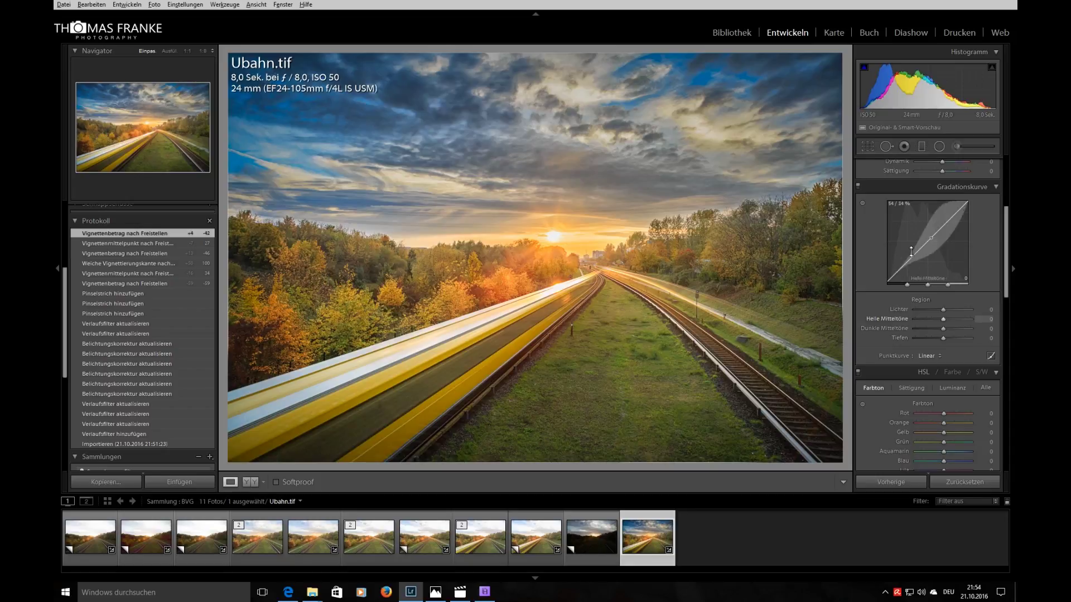
scroll(1009, 246, up, 1)
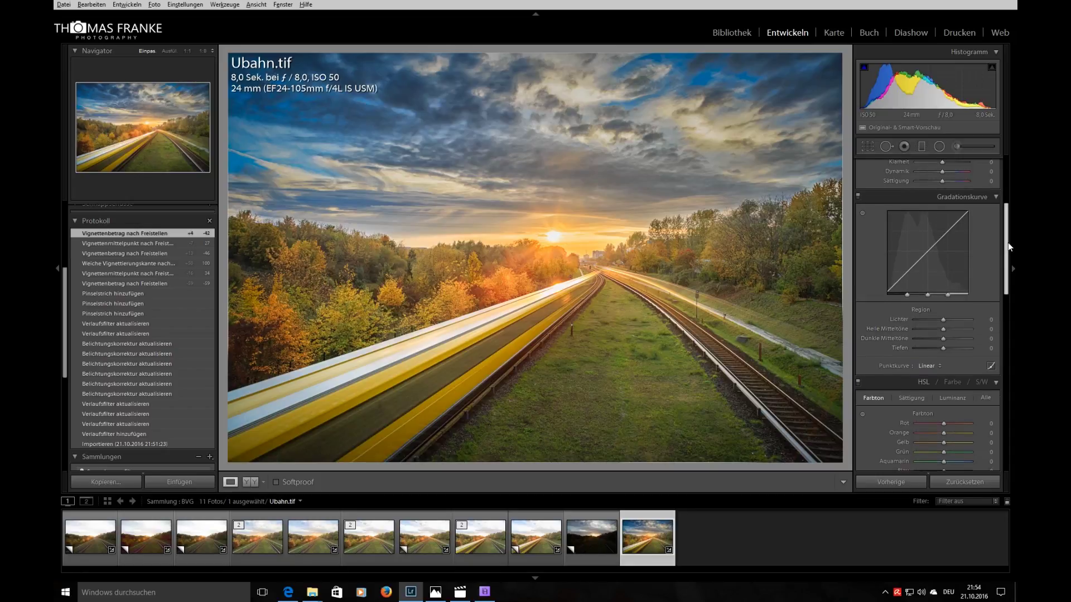
click(990, 367)
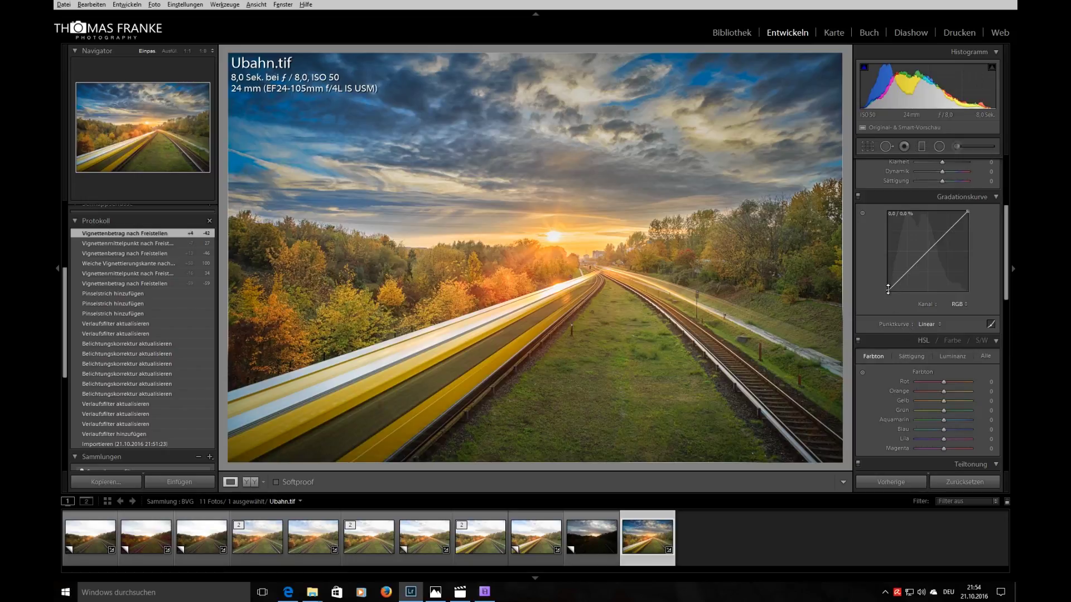
drag(888, 290, 887, 282)
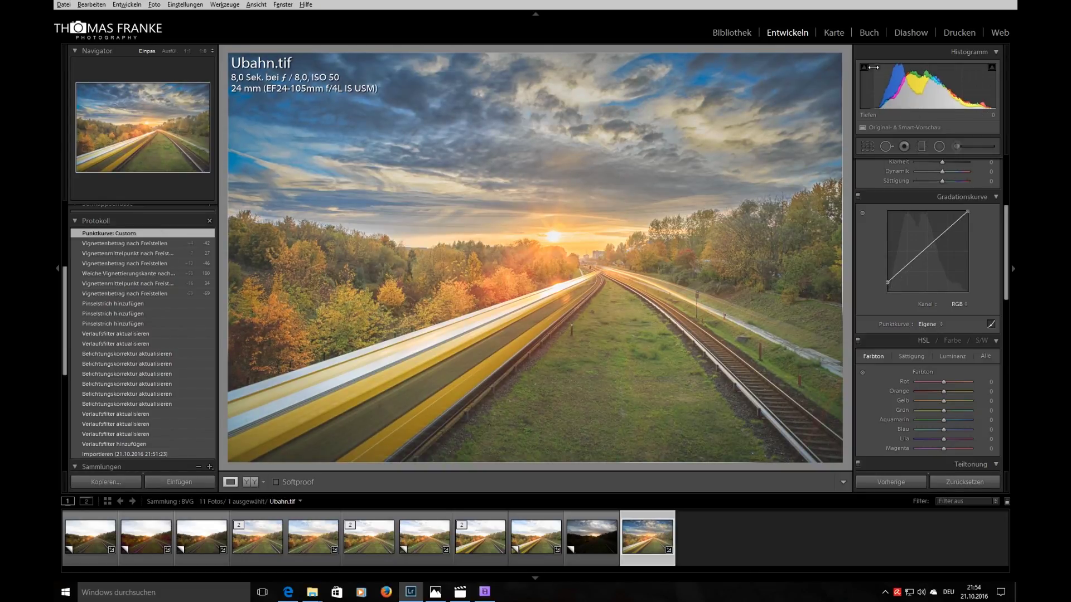
drag(888, 282, 887, 278)
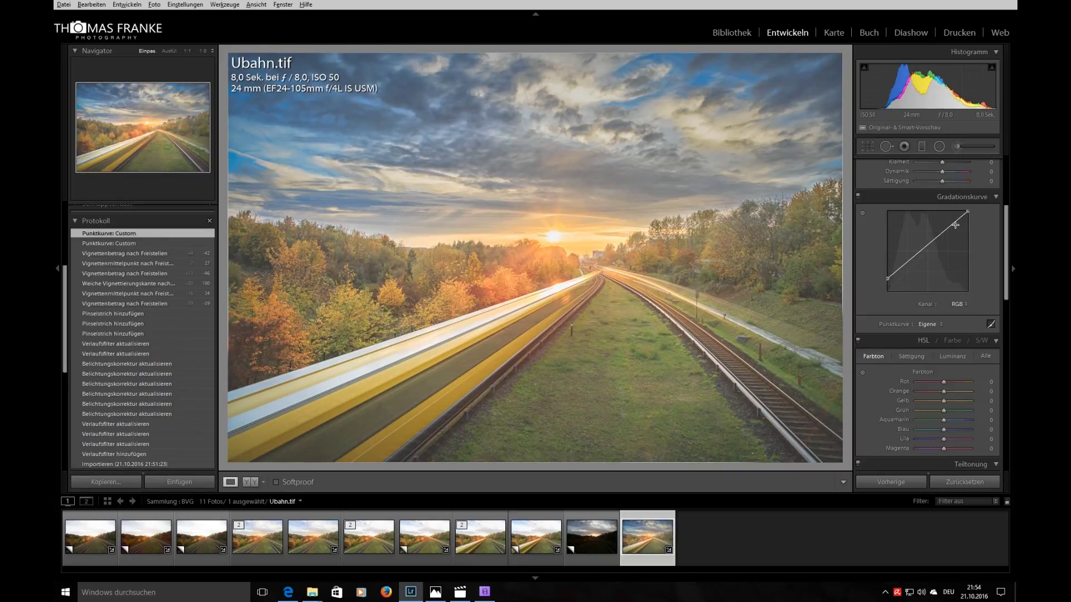
drag(927, 249, 906, 270)
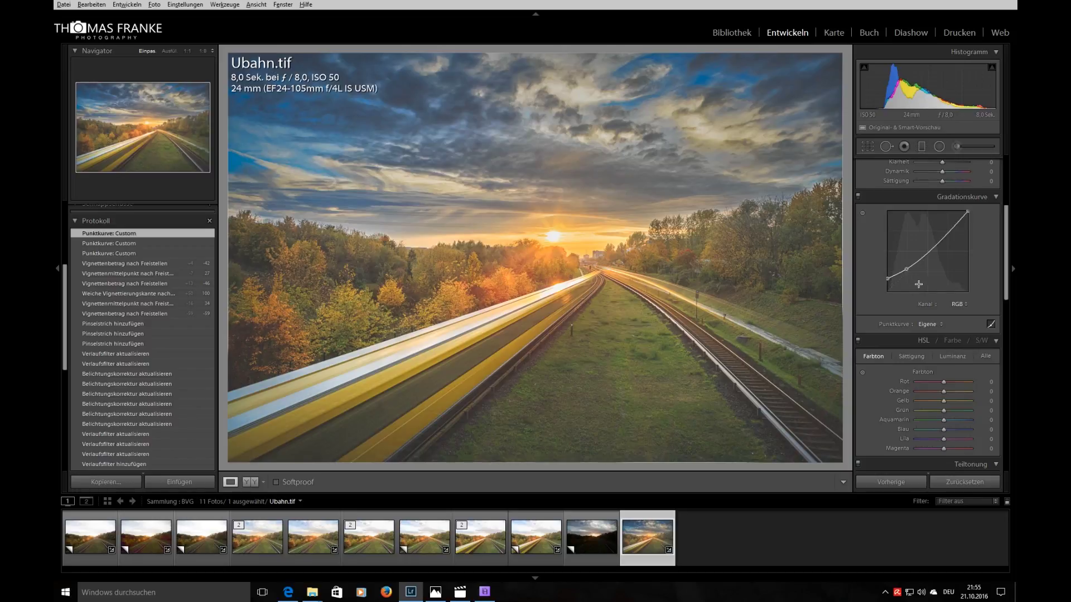
Step: Set the region curve to Lichter +3, Helle Mitteltöne +24, Dunkle Mitteltöne −8, Tiefen +6
click(990, 324)
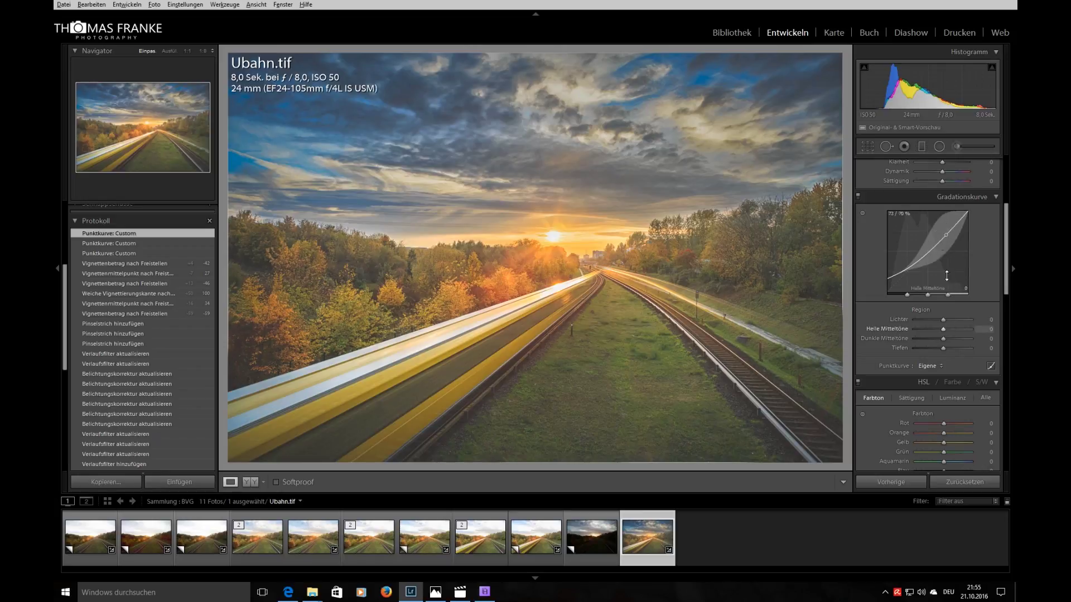
mouse_move(943, 329)
mouse_down()
mouse_move(945, 319)
mouse_move(941, 336)
mouse_up()
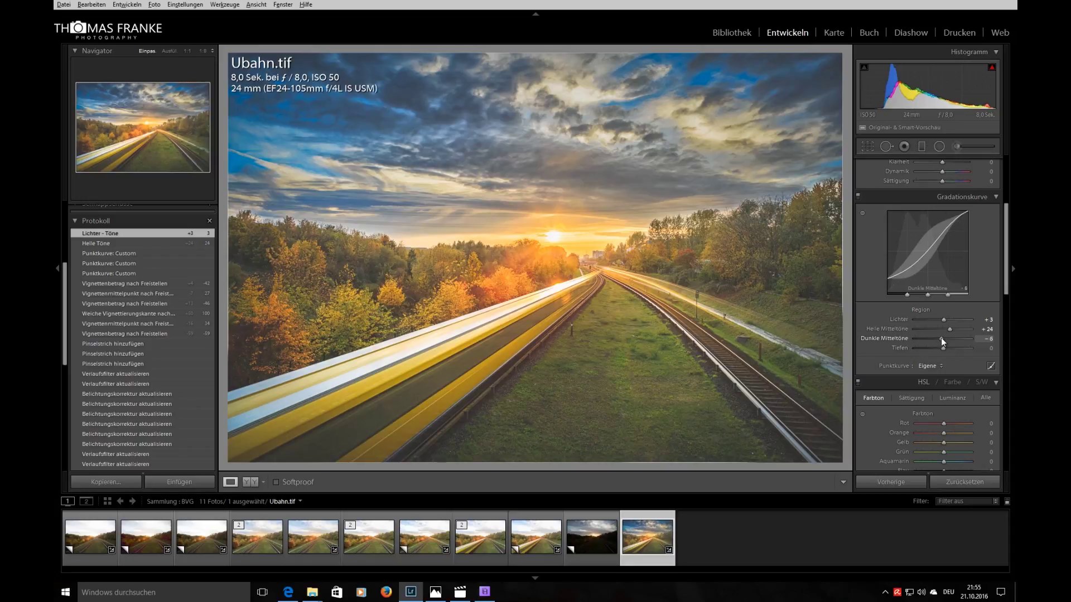
drag(943, 348, 945, 348)
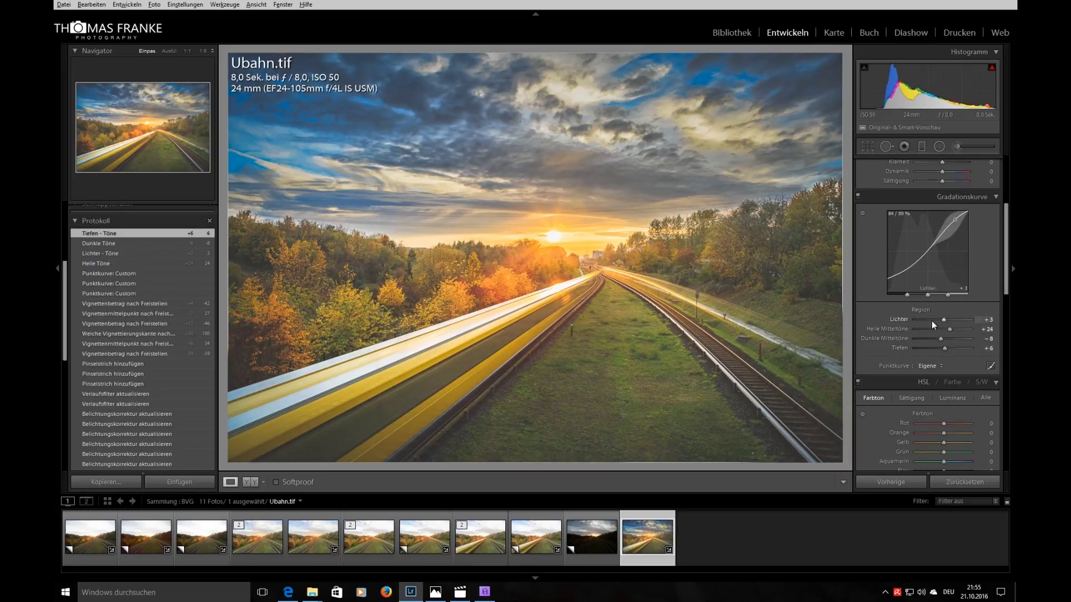
Step: Adjust the exposure of the existing radial filter around the sun
scroll(1006, 260, up, 3)
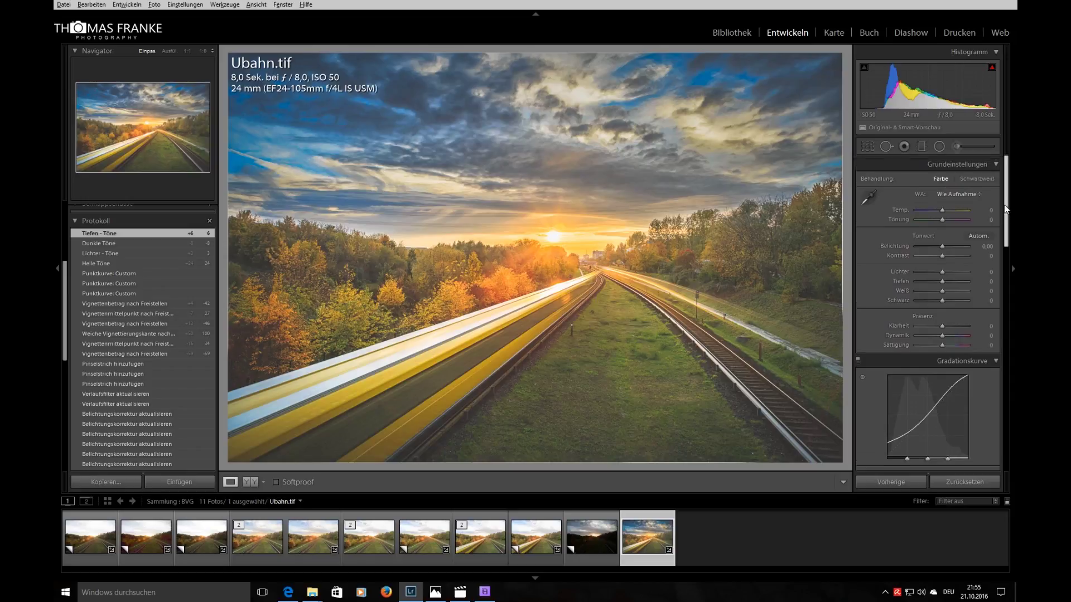
click(940, 146)
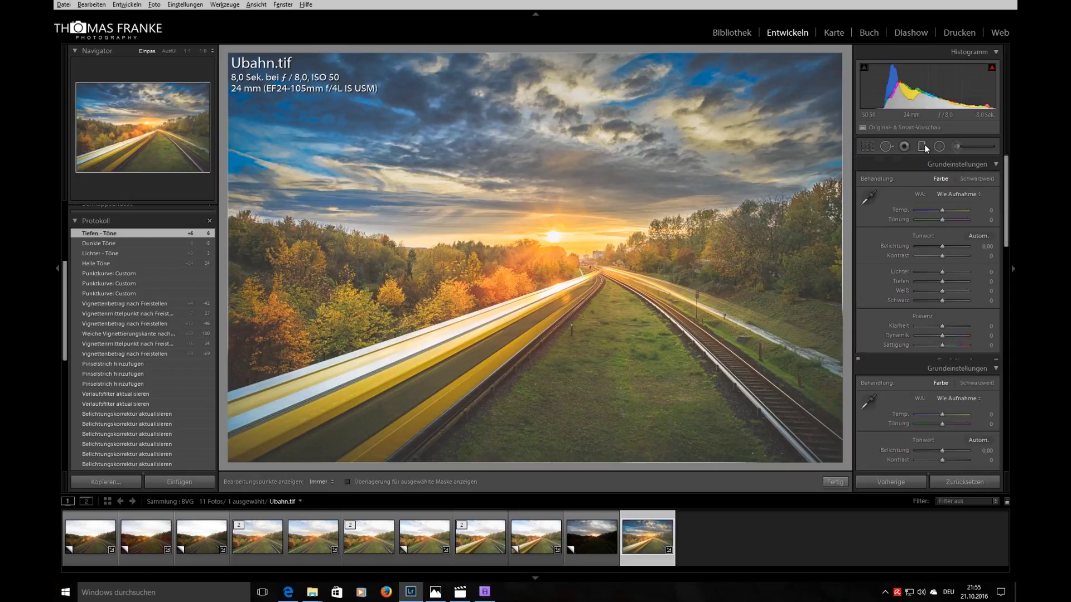
click(569, 243)
drag(926, 217, 934, 216)
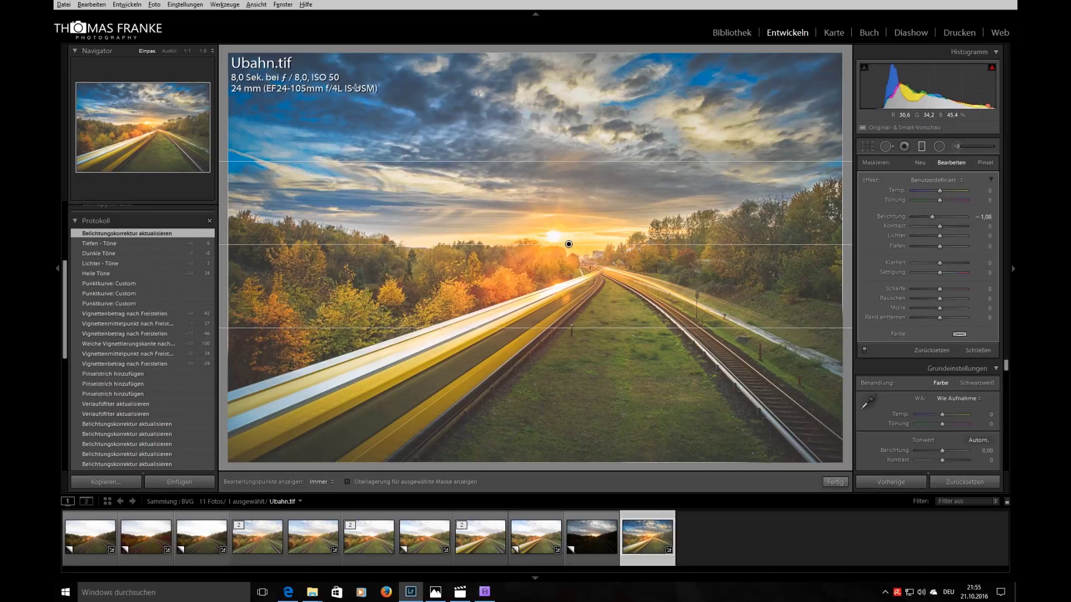
click(835, 482)
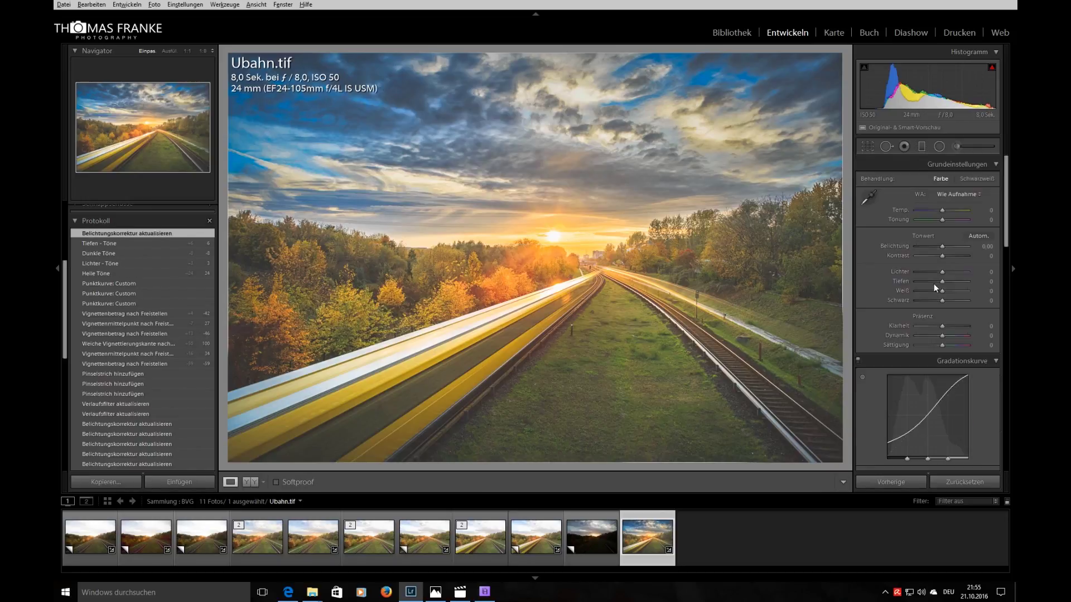
Step: Add a graduated filter over the sky with exposure 0,19 and saturation −20
click(923, 148)
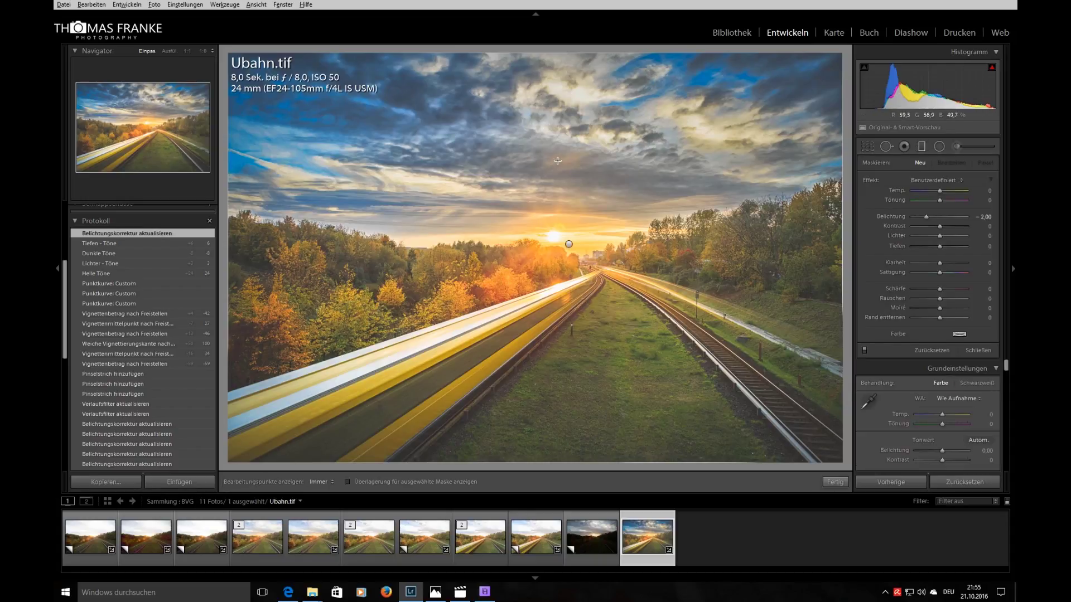
drag(560, 149, 560, 270)
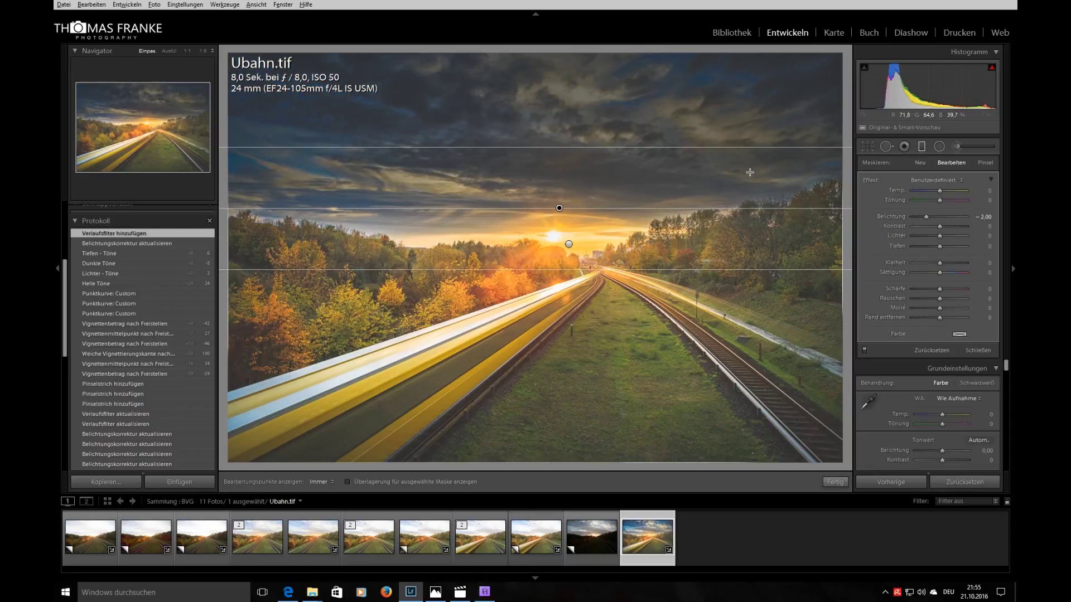
drag(925, 216, 942, 217)
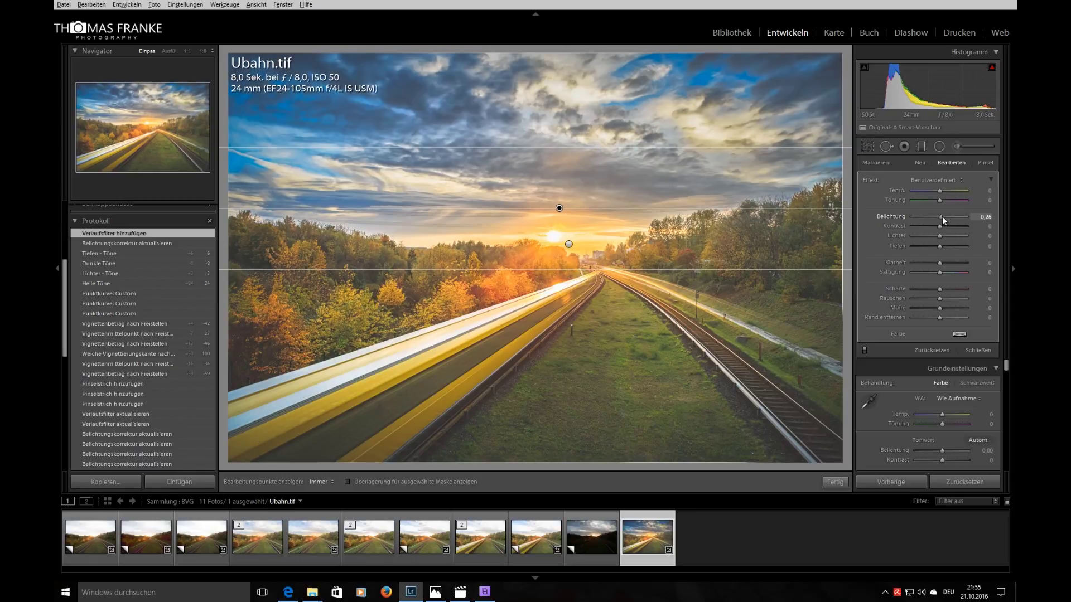
drag(942, 216, 940, 219)
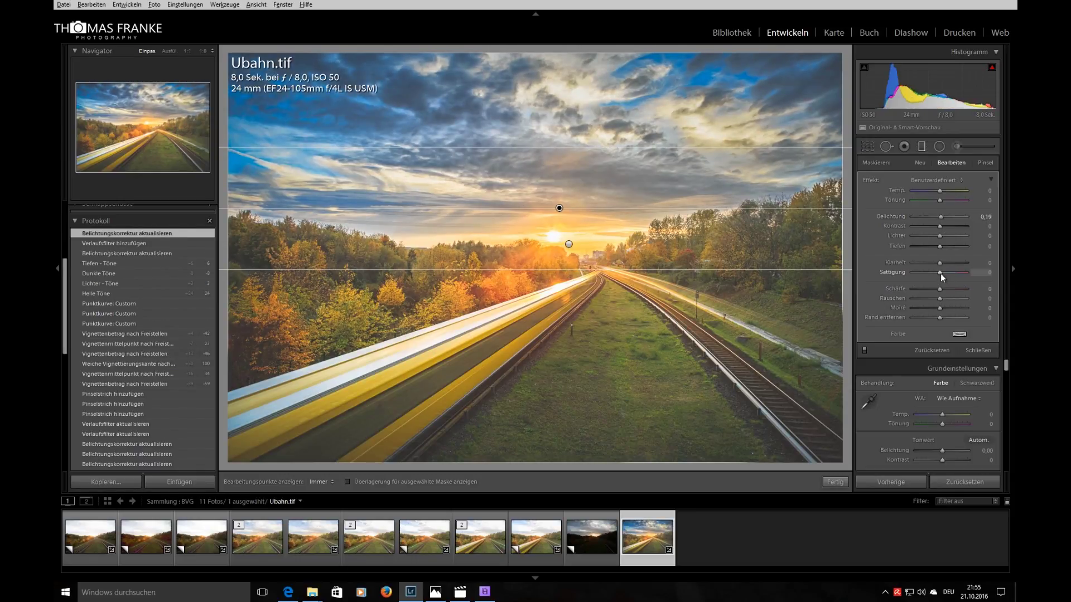
drag(940, 273, 936, 273)
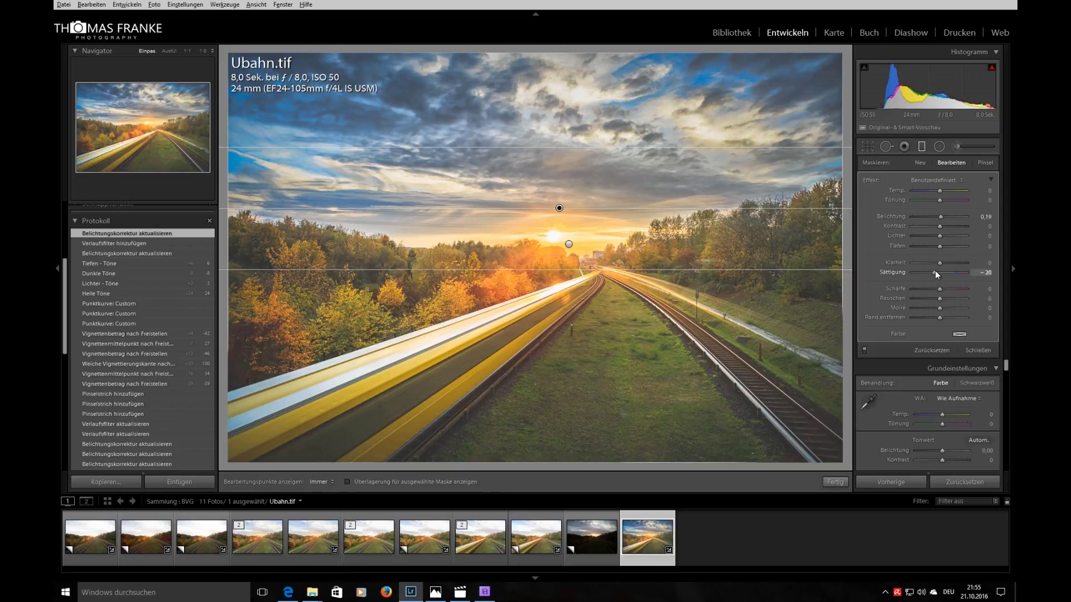
drag(935, 270, 935, 269)
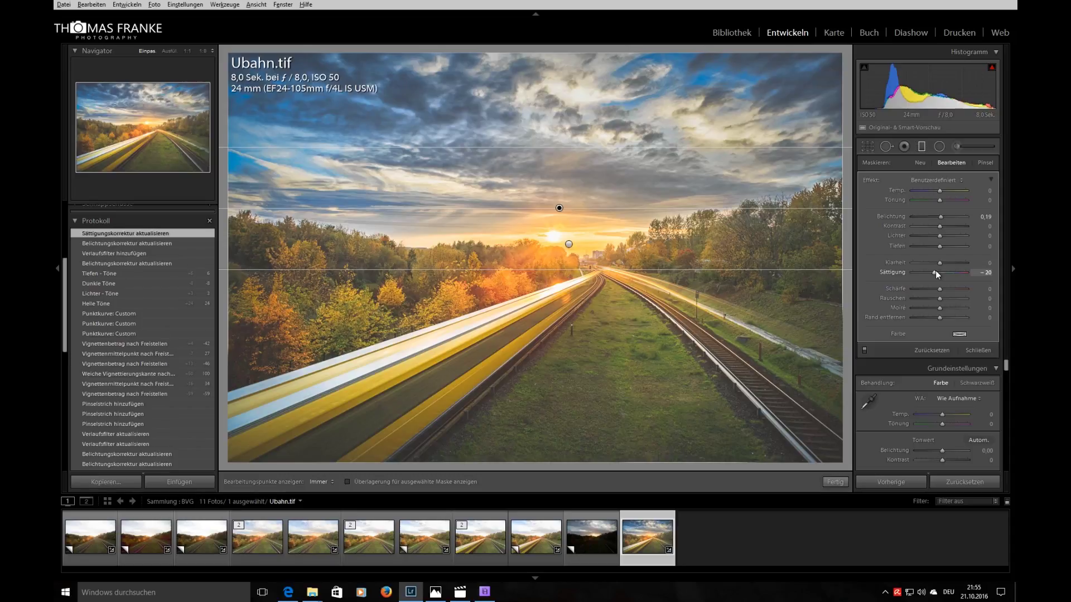
click(832, 481)
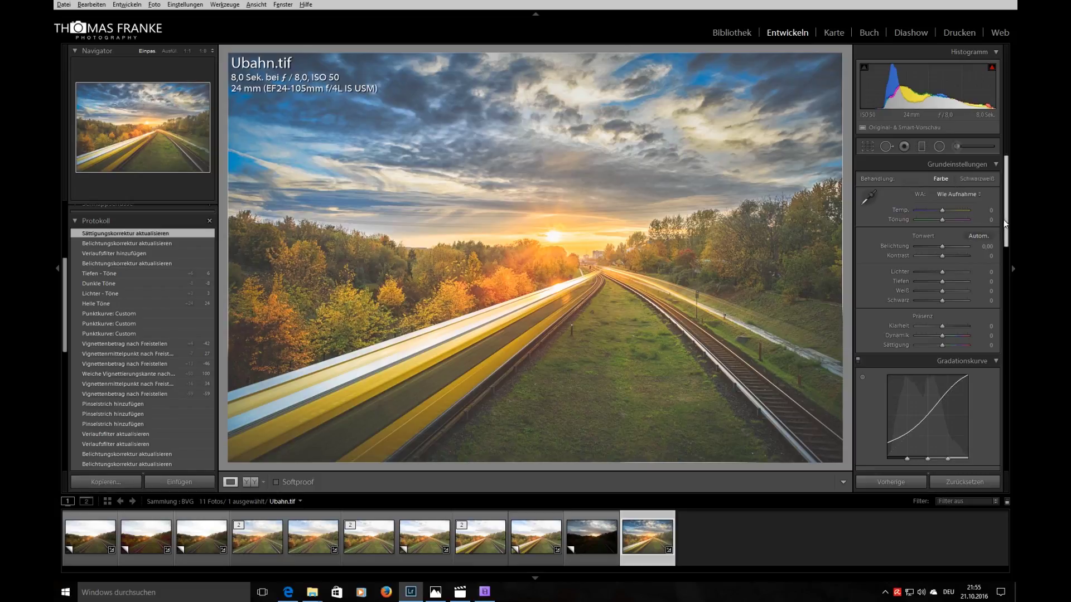
Step: Set Belichtung +0,15, Kontrast +9, Lichter +9, Tiefen +5, Schwarz −13, Klarheit +9, Dynamik +15, Sättigung −5
click(942, 246)
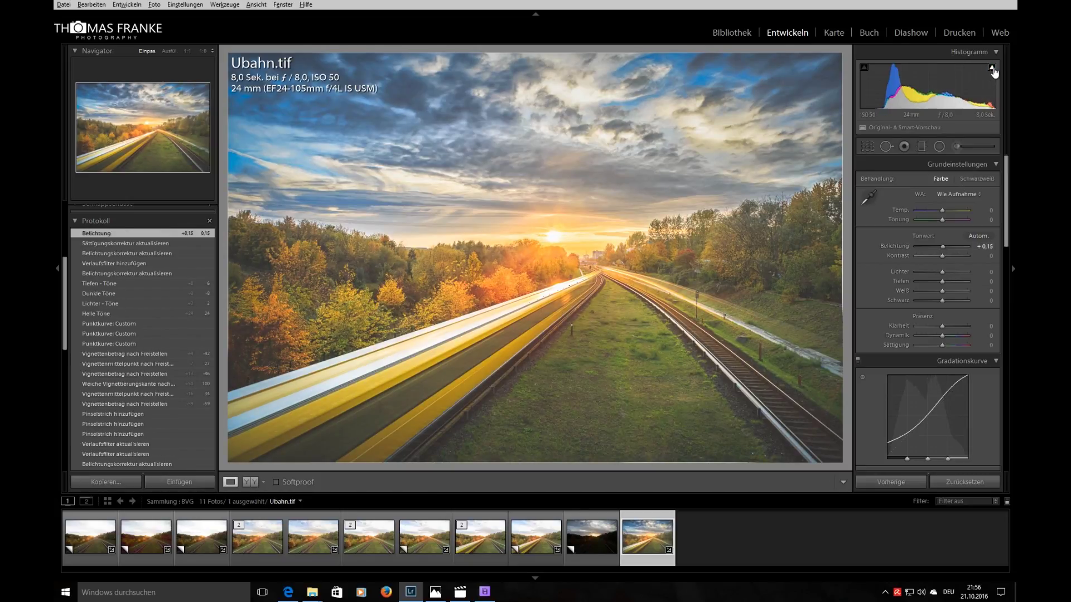
drag(942, 256, 943, 283)
mouse_move(942, 291)
mouse_down()
mouse_move(954, 326)
mouse_move(944, 324)
mouse_up()
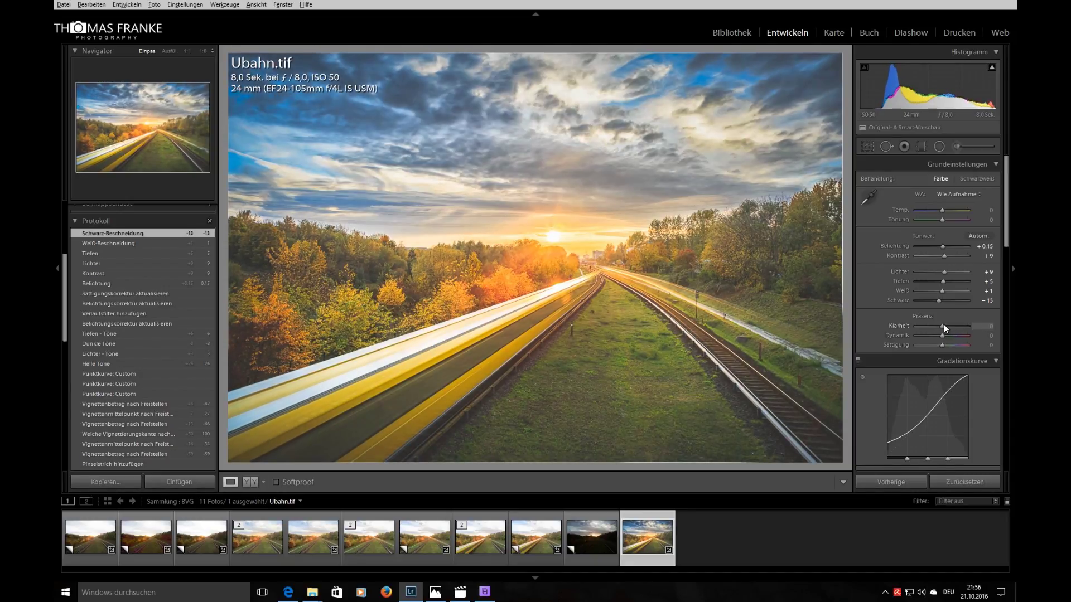
drag(945, 323, 945, 324)
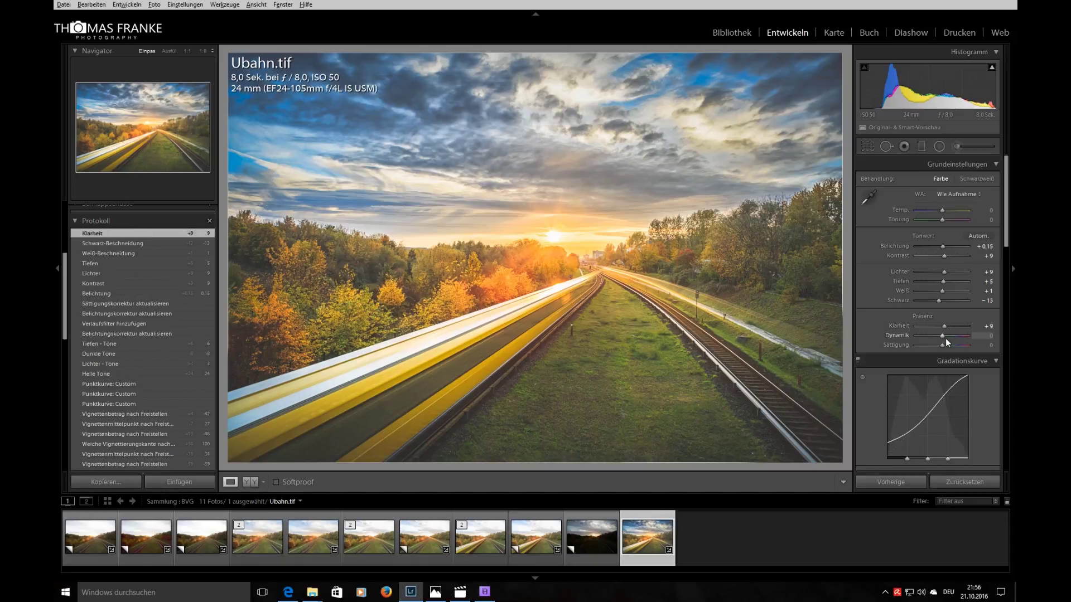
drag(942, 336, 940, 342)
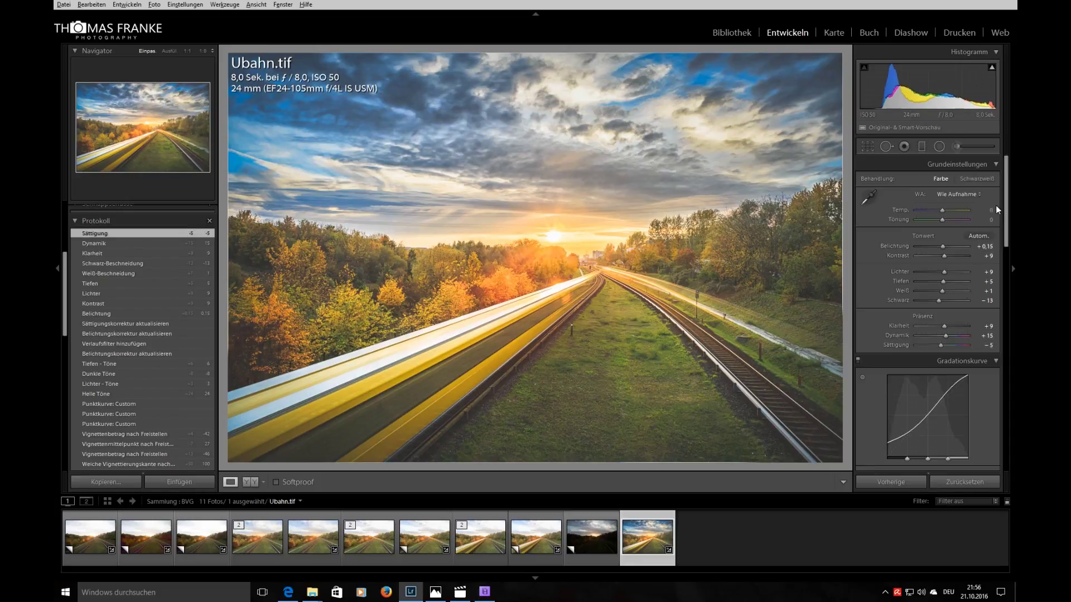
drag(1008, 216, 994, 432)
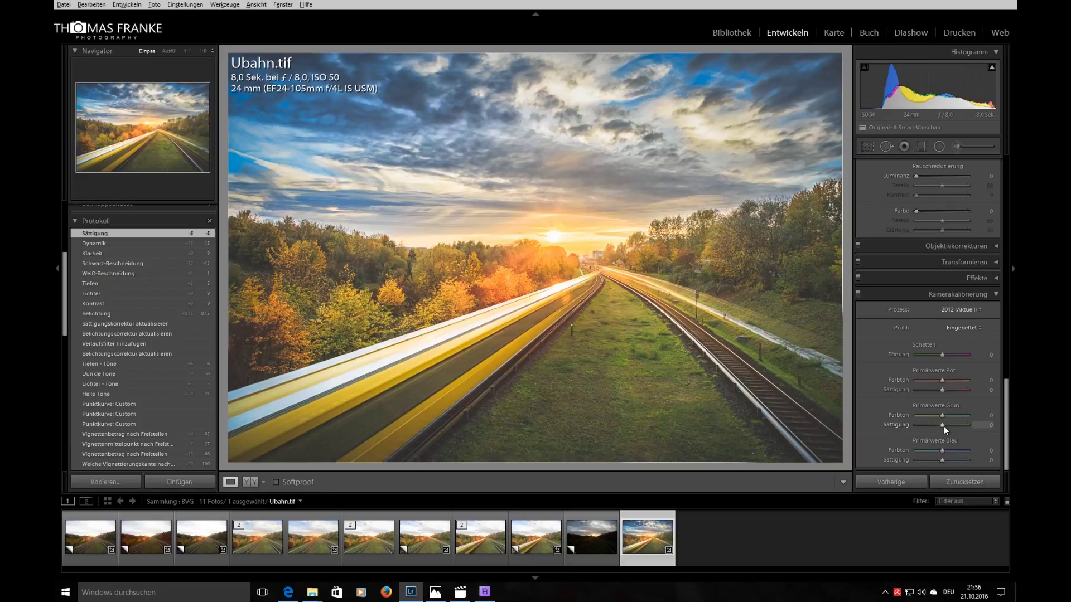
Step: Set camera calibration primary saturations: green −11, red +7, blue +13
drag(942, 425, 939, 423)
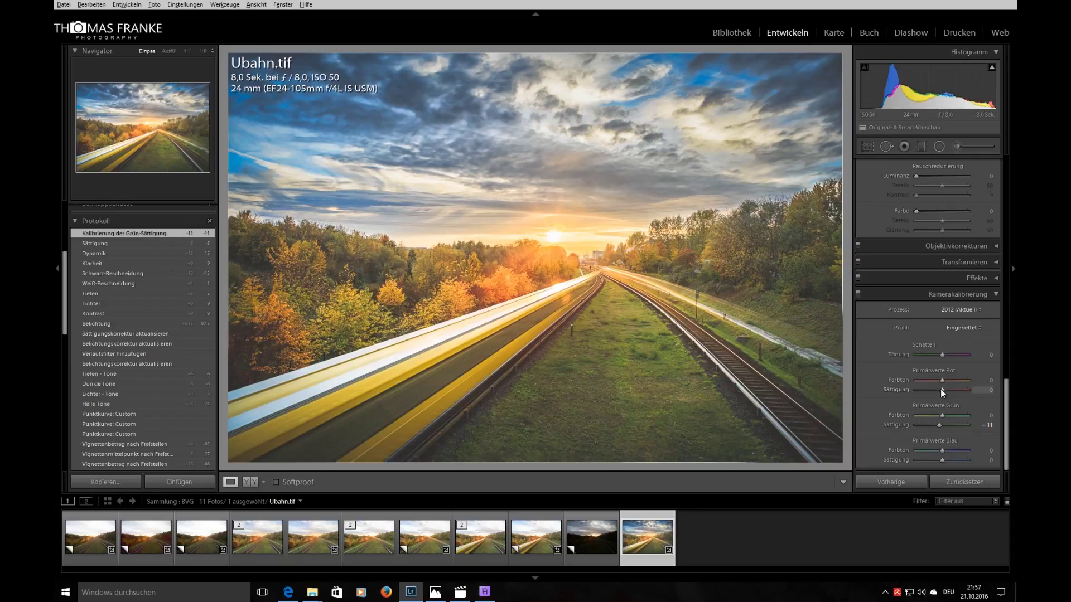
drag(942, 390, 945, 390)
drag(943, 390, 943, 393)
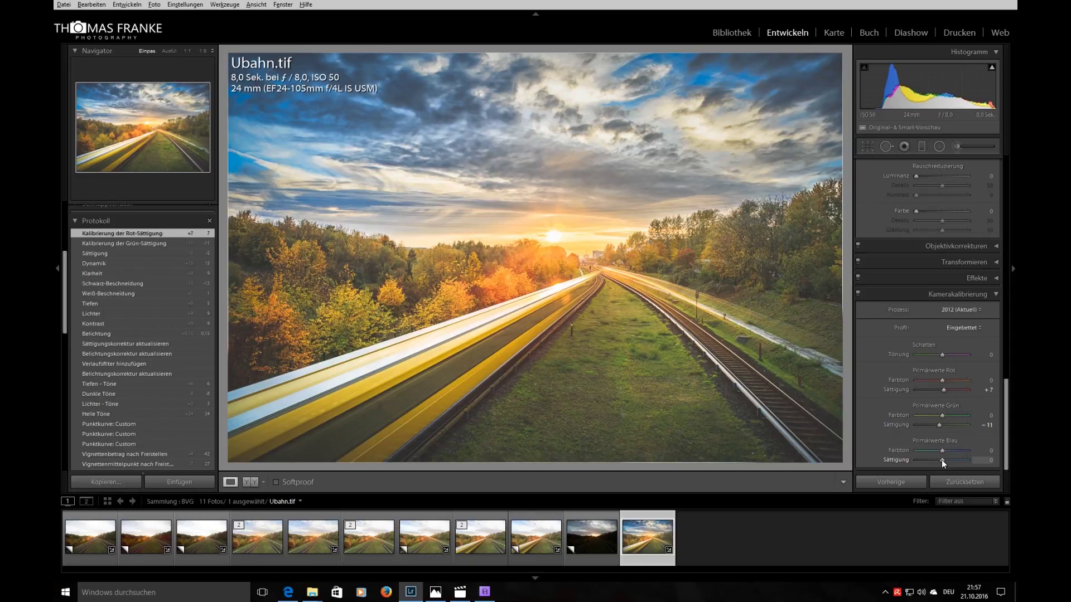
mouse_move(942, 460)
mouse_down()
mouse_move(959, 458)
mouse_move(934, 458)
mouse_move(945, 458)
mouse_up()
drag(1008, 423, 1009, 287)
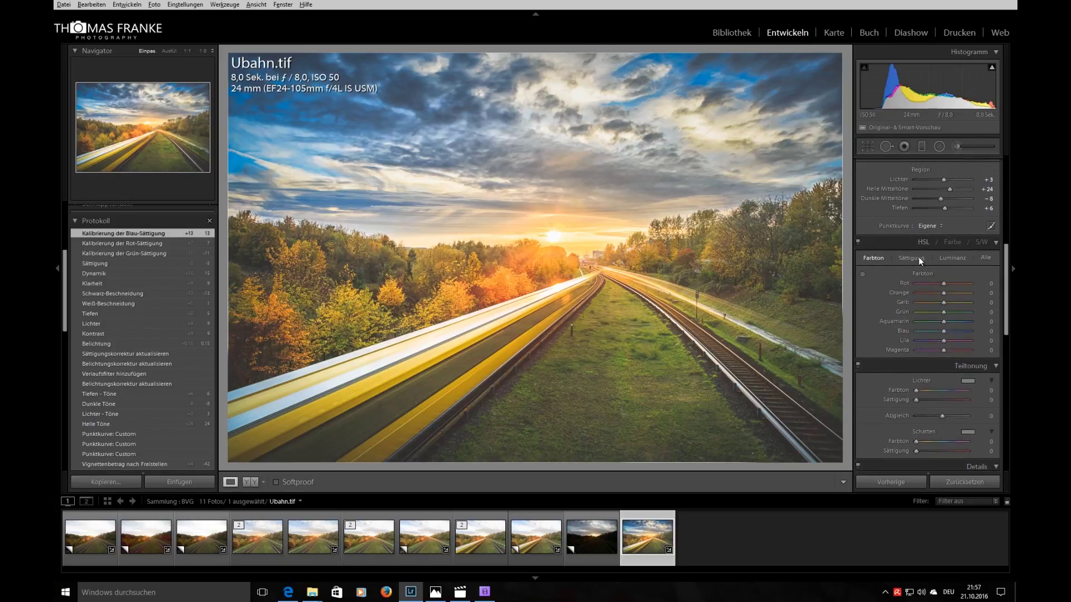
Step: Use the HSL saturation targeted tool on the sky to set blue −23 and aqua −2
click(919, 256)
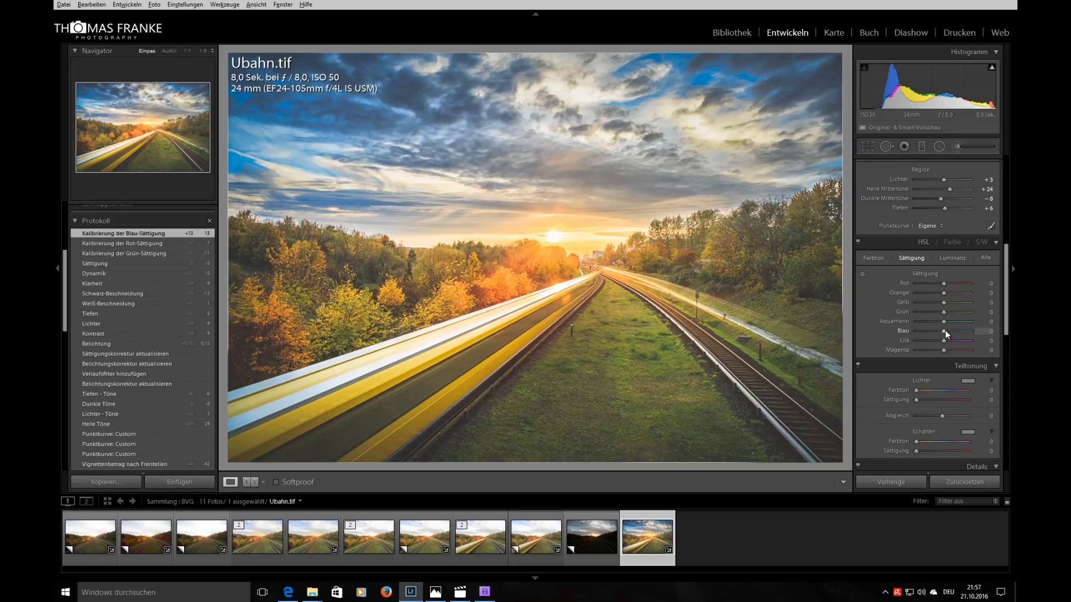
click(863, 273)
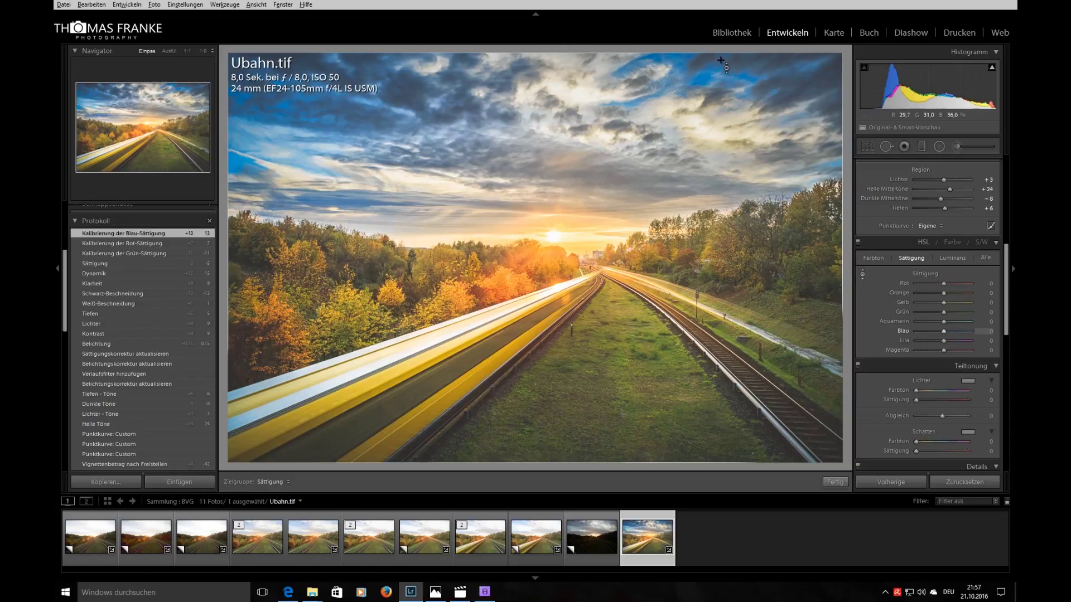
drag(391, 128, 390, 137)
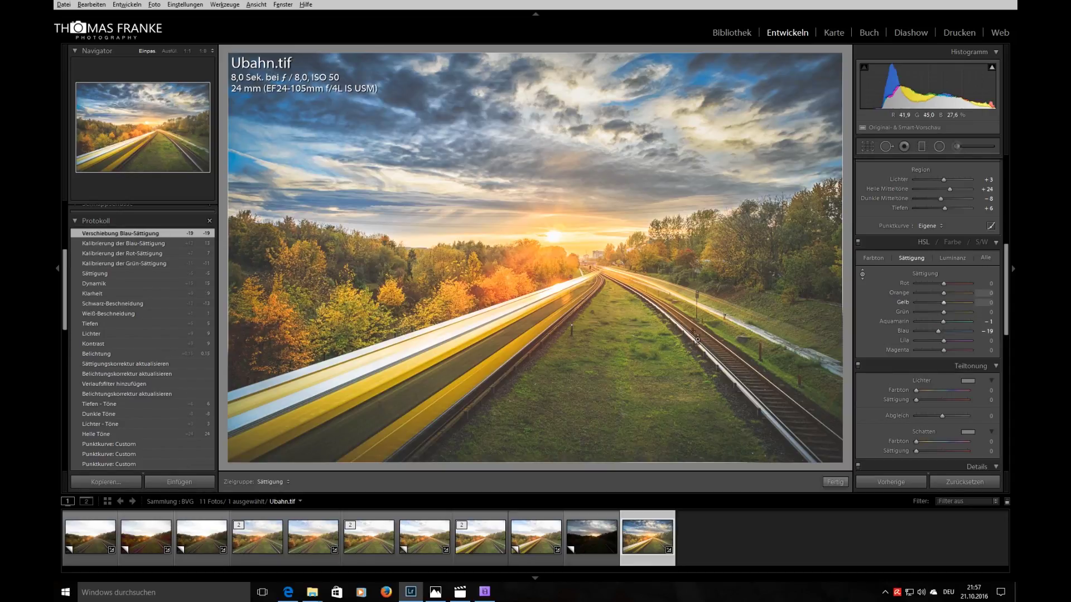
drag(247, 146, 241, 168)
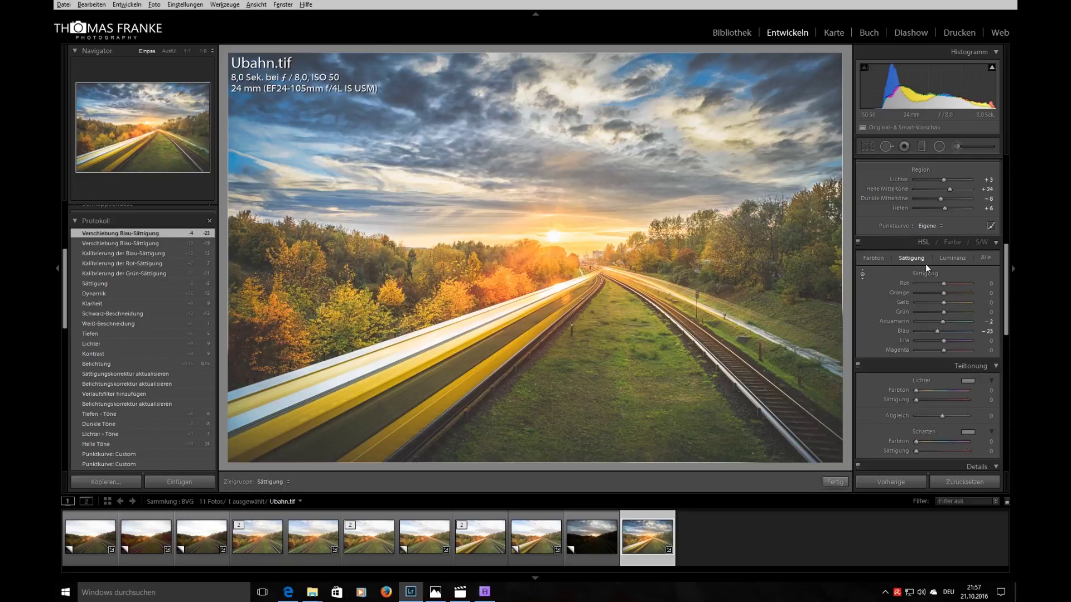
scroll(1005, 341, down, 2)
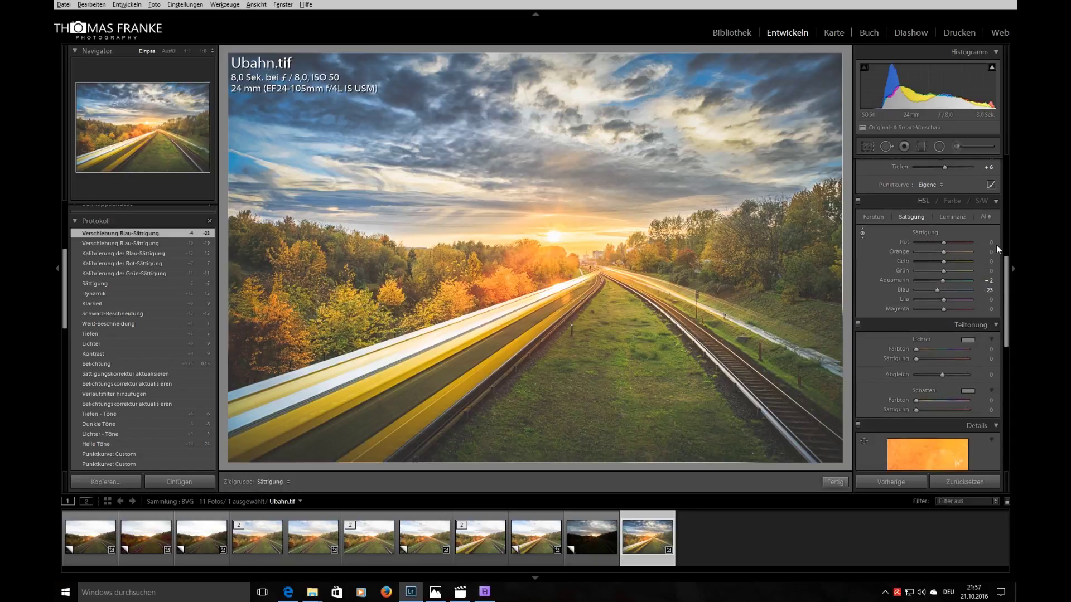
Step: Tint the shadows blue (hue 227, saturation 22) and highlights warm (hue 17, saturation 6)
click(996, 201)
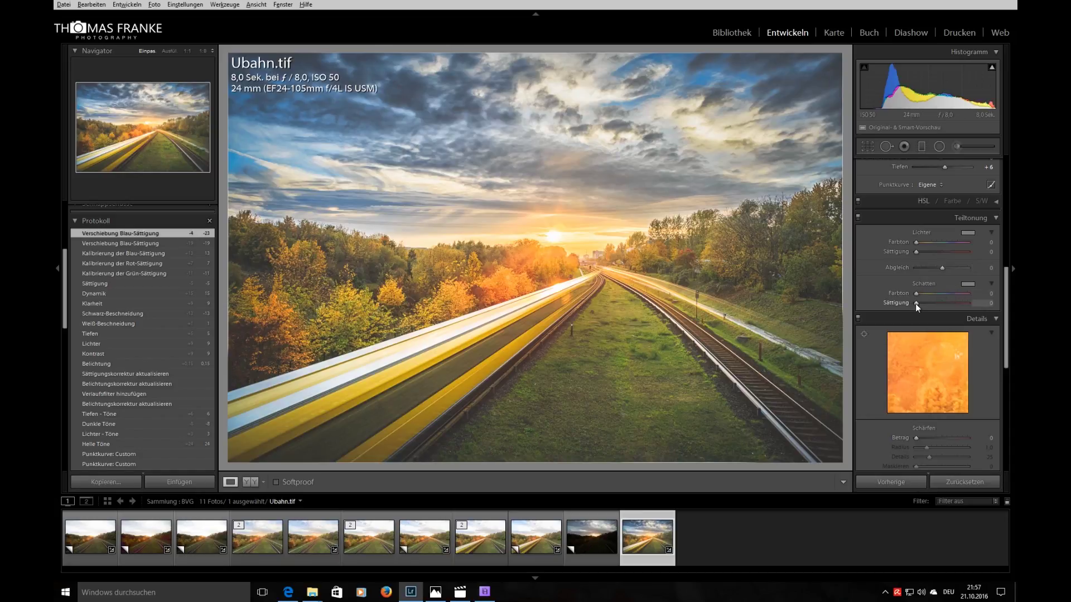
drag(918, 303, 923, 303)
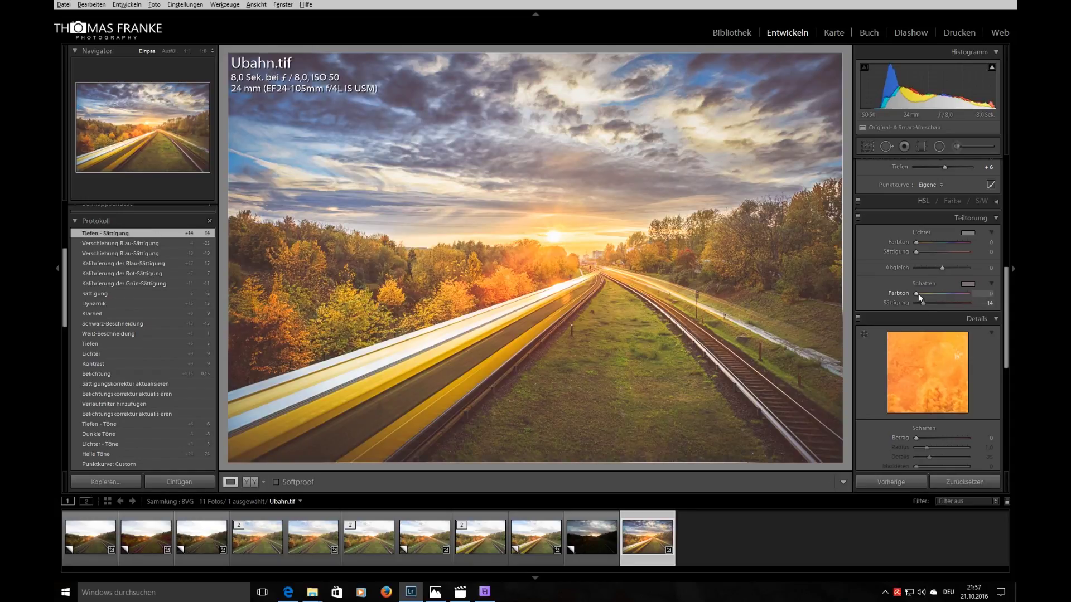
drag(926, 302, 952, 294)
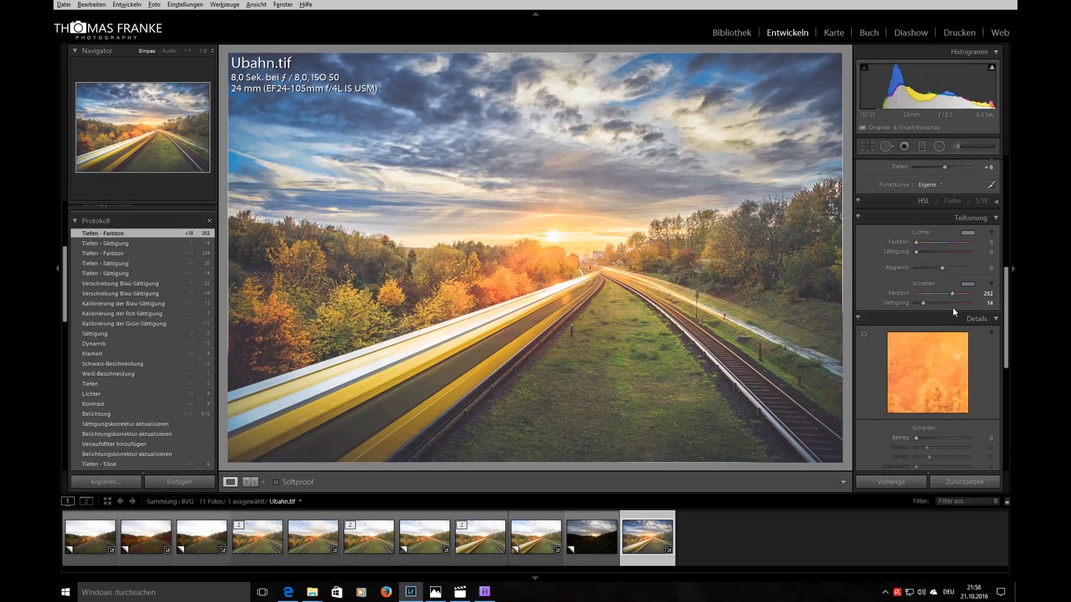
drag(916, 252, 919, 249)
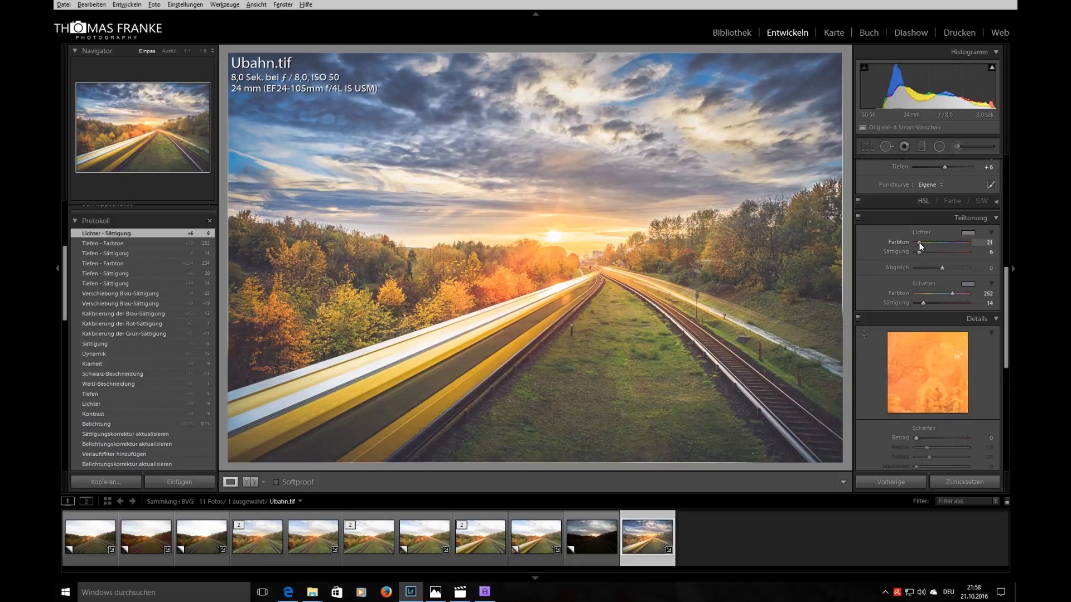
drag(920, 246, 920, 246)
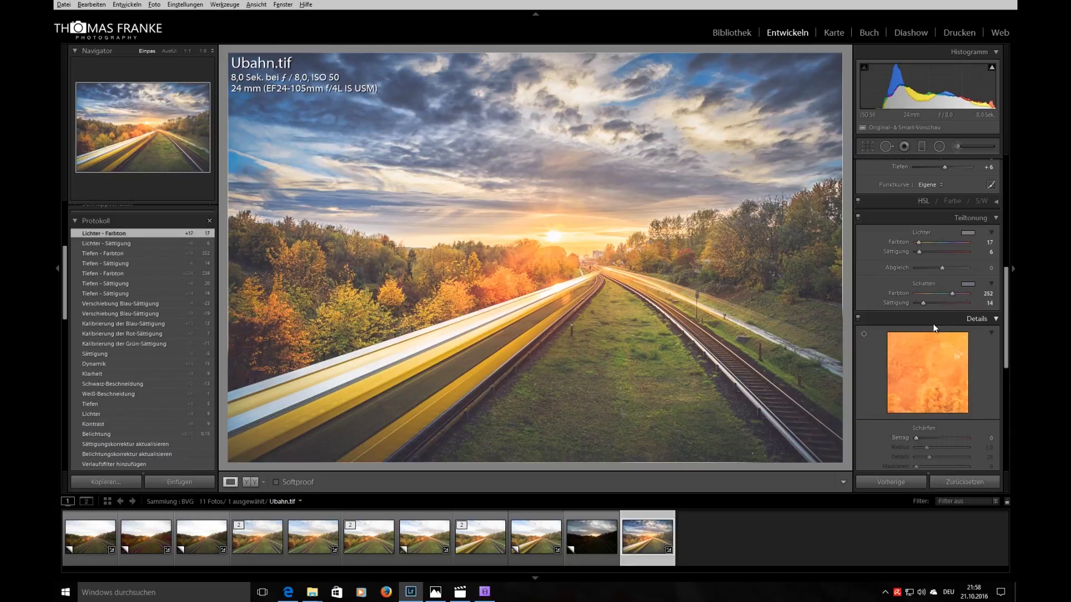
Step: Compare split toning on and off, then set the balance to +28
click(859, 217)
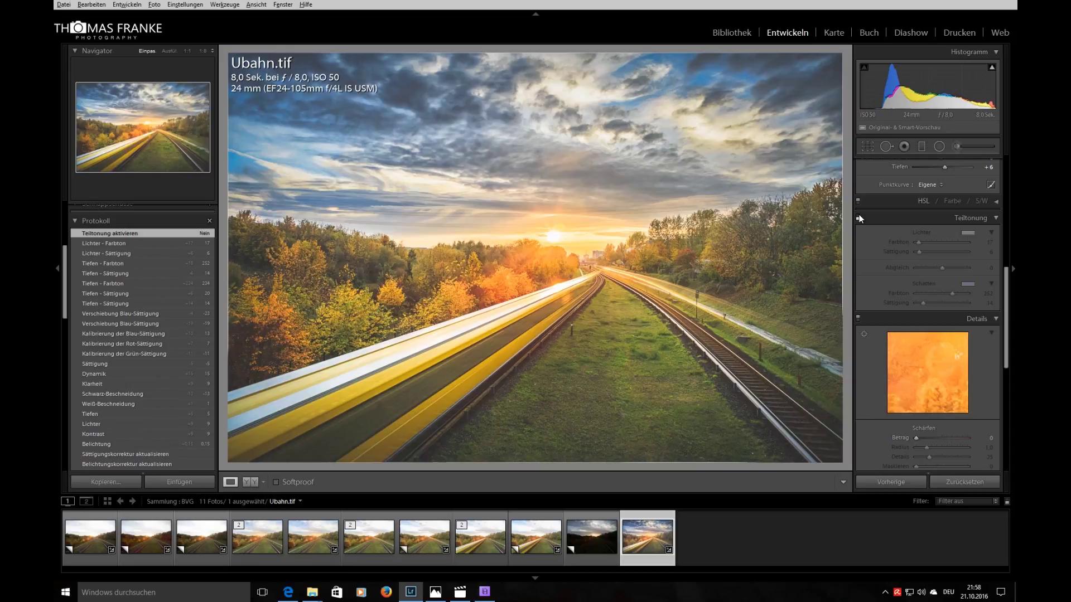
click(858, 217)
click(858, 217)
click(859, 217)
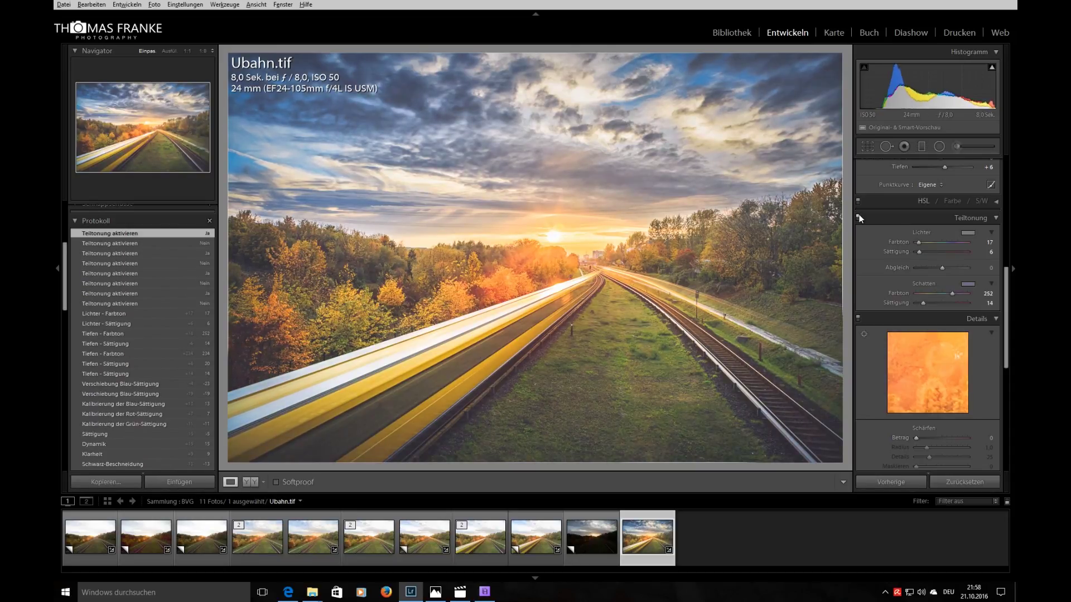
mouse_move(946, 267)
mouse_down()
mouse_move(948, 294)
mouse_move(927, 303)
mouse_up()
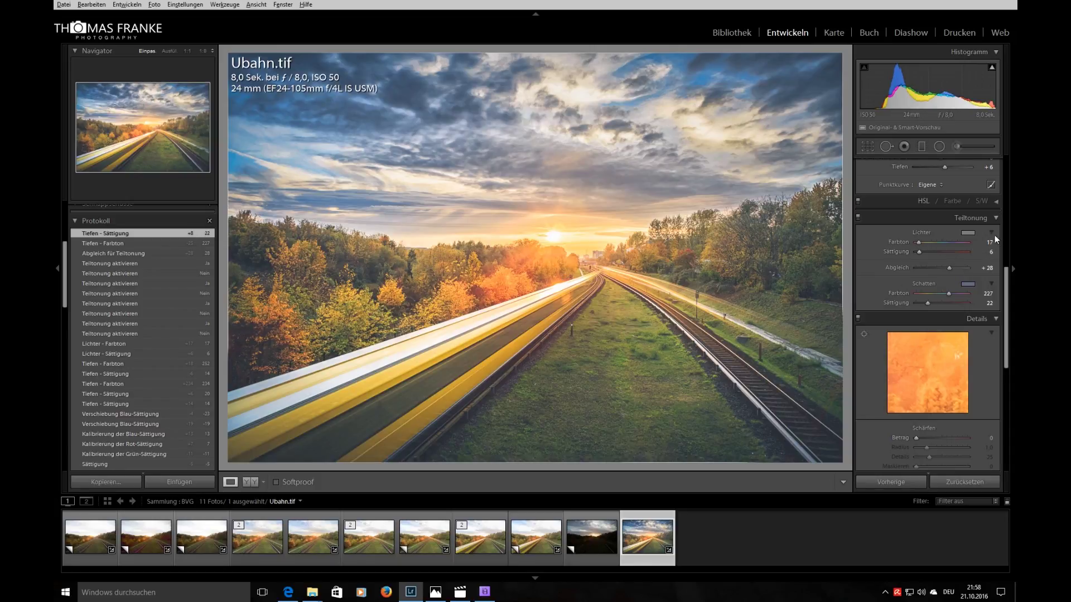
click(996, 219)
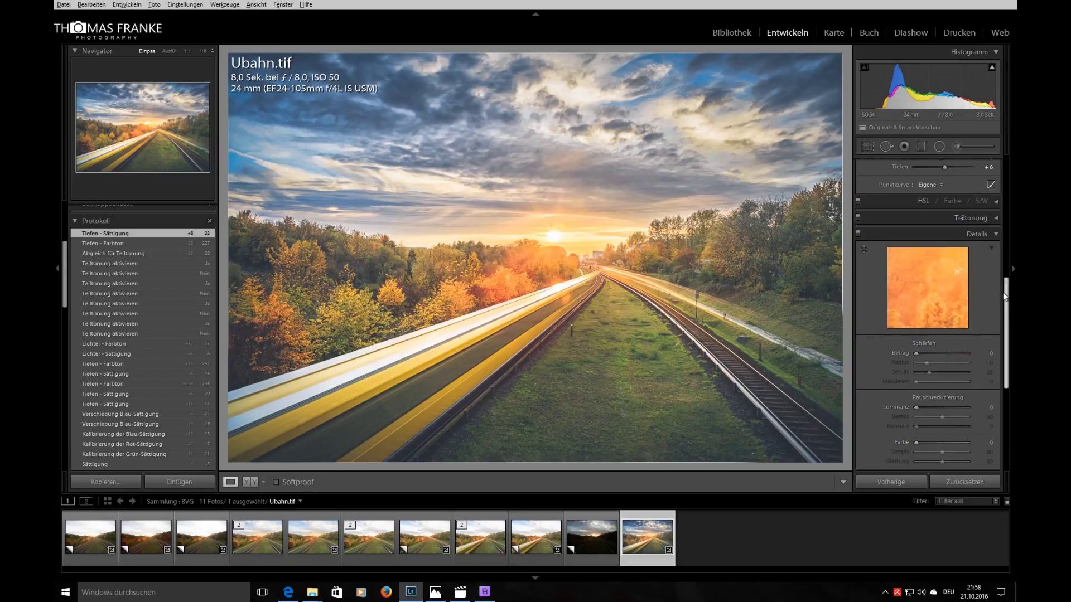
mouse_move(1006, 323)
mouse_down()
mouse_move(1008, 393)
mouse_move(1007, 184)
mouse_up()
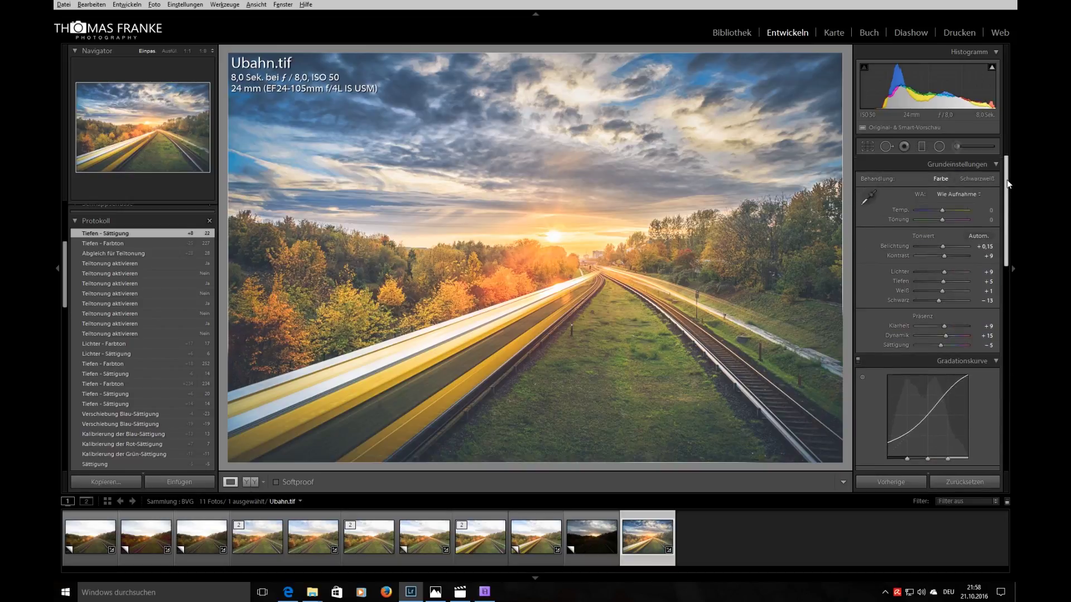
Step: Darken the left side with a diagonal graduated filter at about -1,01 exposure
click(956, 145)
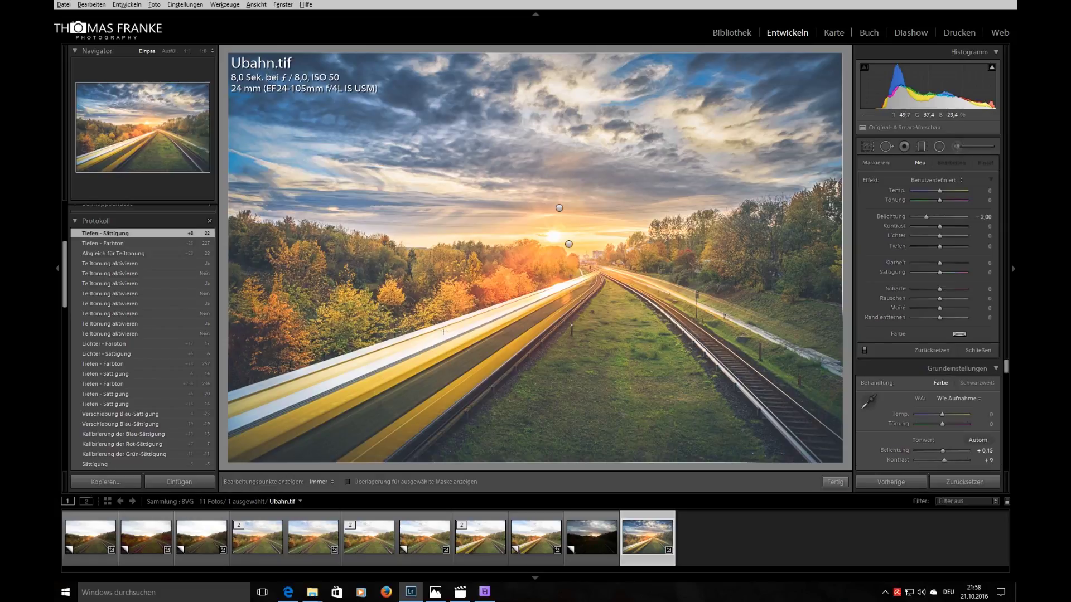
drag(380, 370, 499, 175)
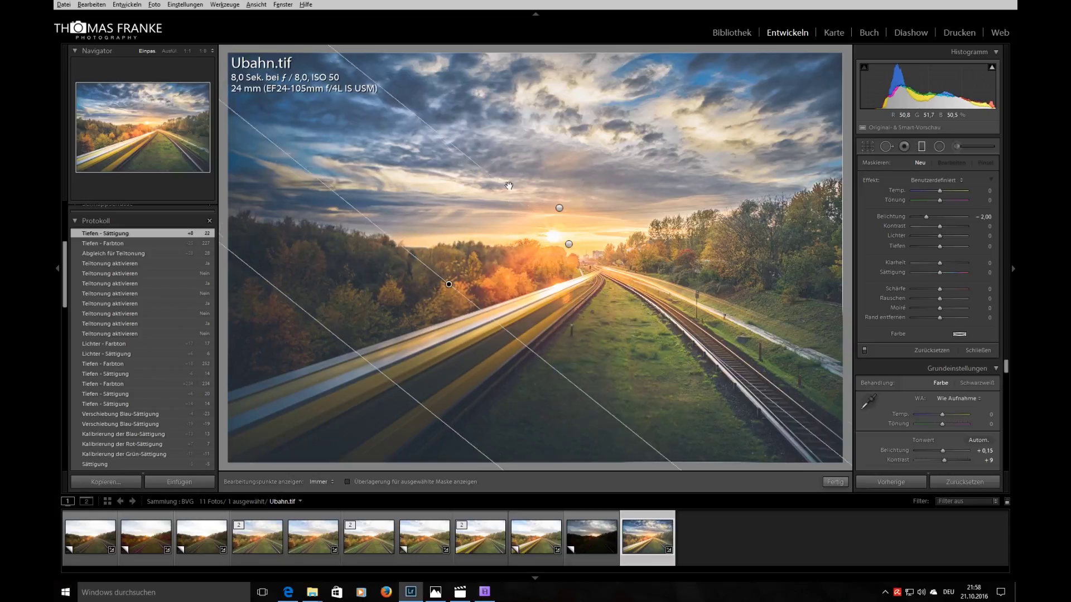
drag(438, 273, 437, 307)
drag(926, 218, 931, 217)
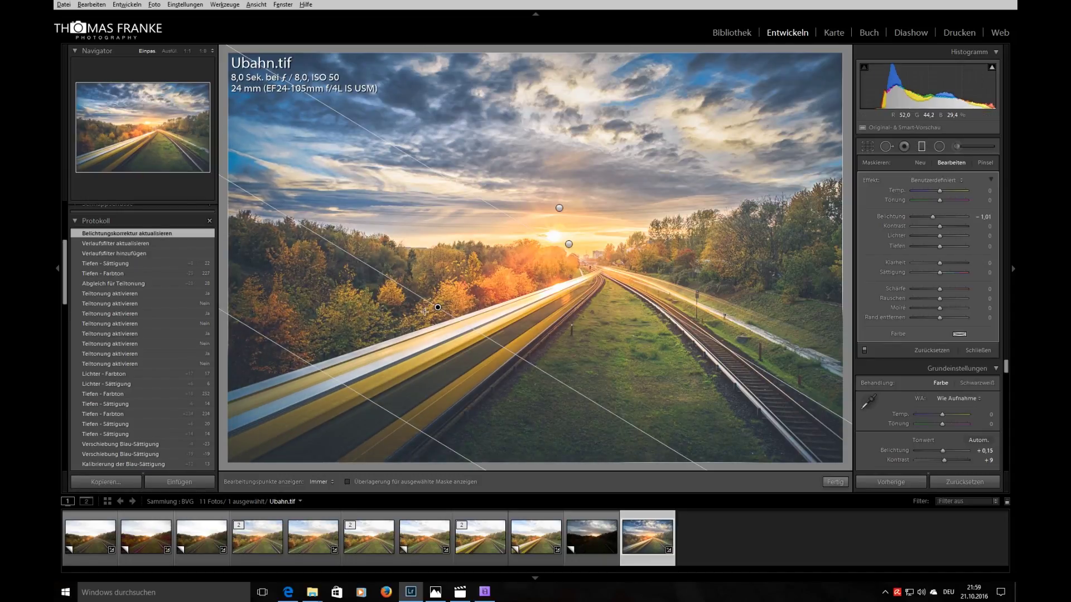
drag(440, 308, 436, 310)
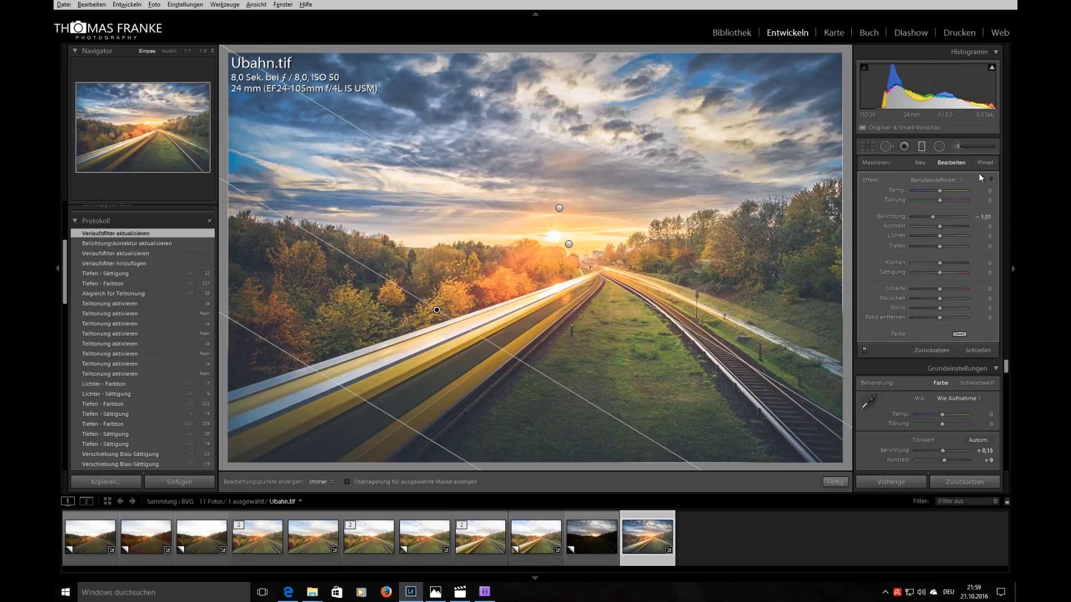
click(979, 350)
Step: Set up an adjustment brush with Belichtung +2.00
click(957, 146)
click(977, 218)
text(2)
key(Return)
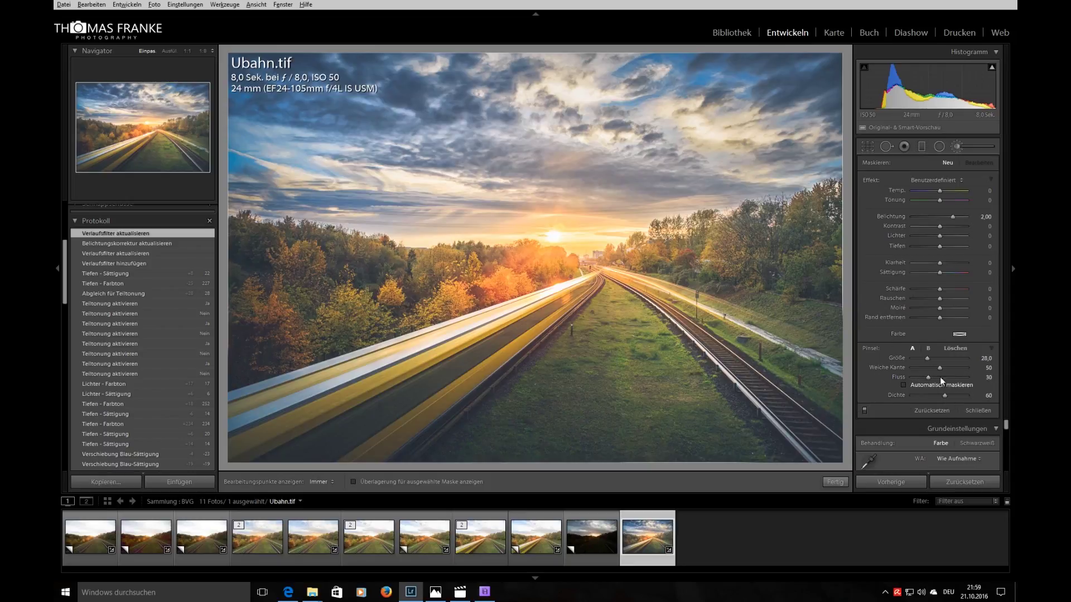
Step: Paint +2.00 exposure strokes over the left section of the train's light trail
scroll(308, 295, down, 3)
scroll(537, 296, up, 4)
scroll(513, 272, down, 4)
key(h)
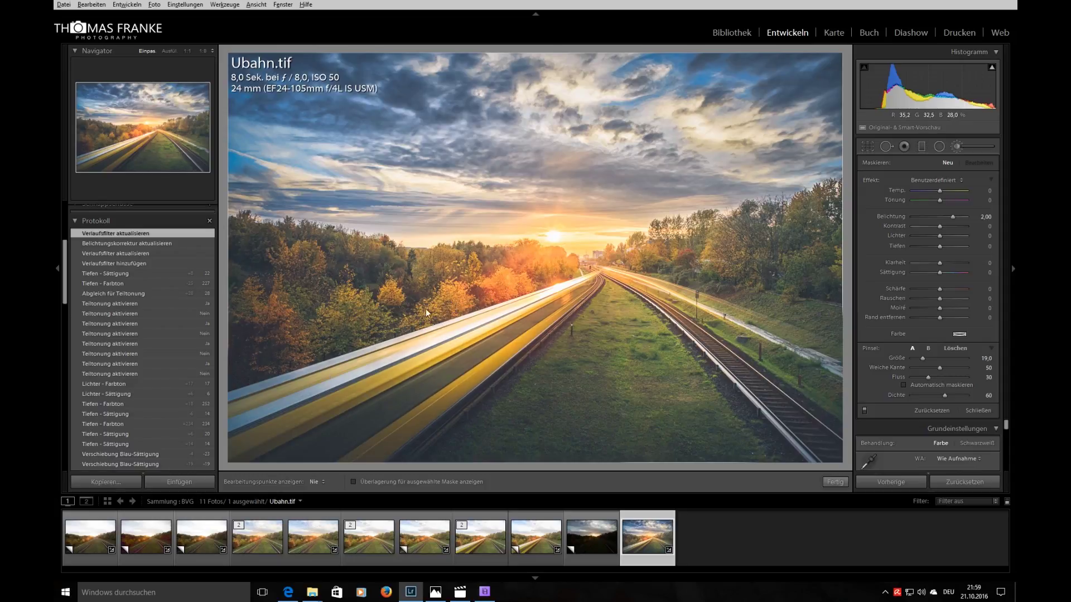
key(h)
scroll(523, 257, down, 2)
drag(506, 335, 248, 303)
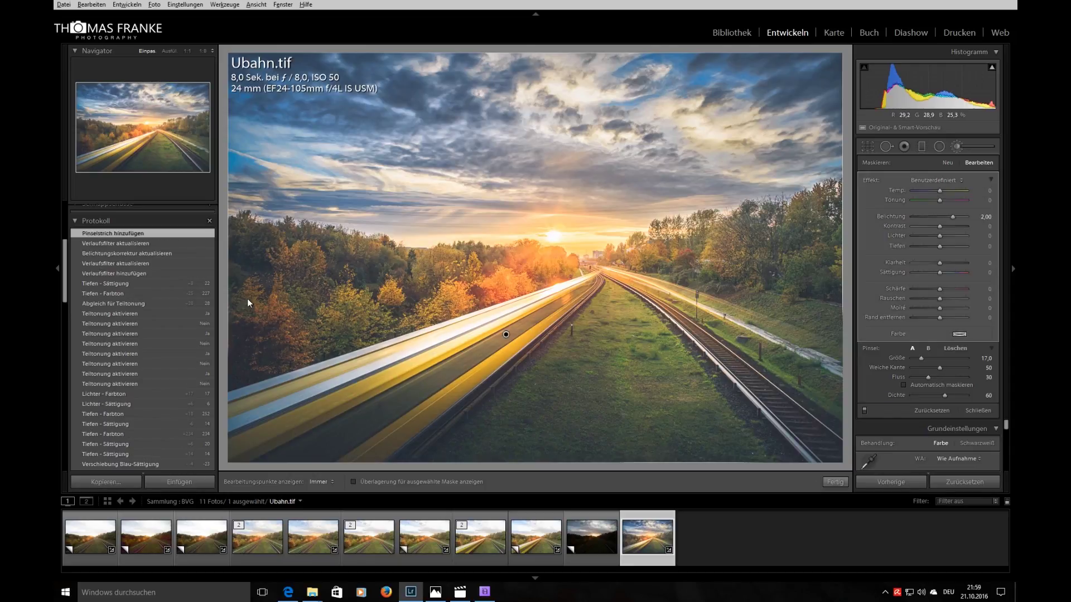
key(h)
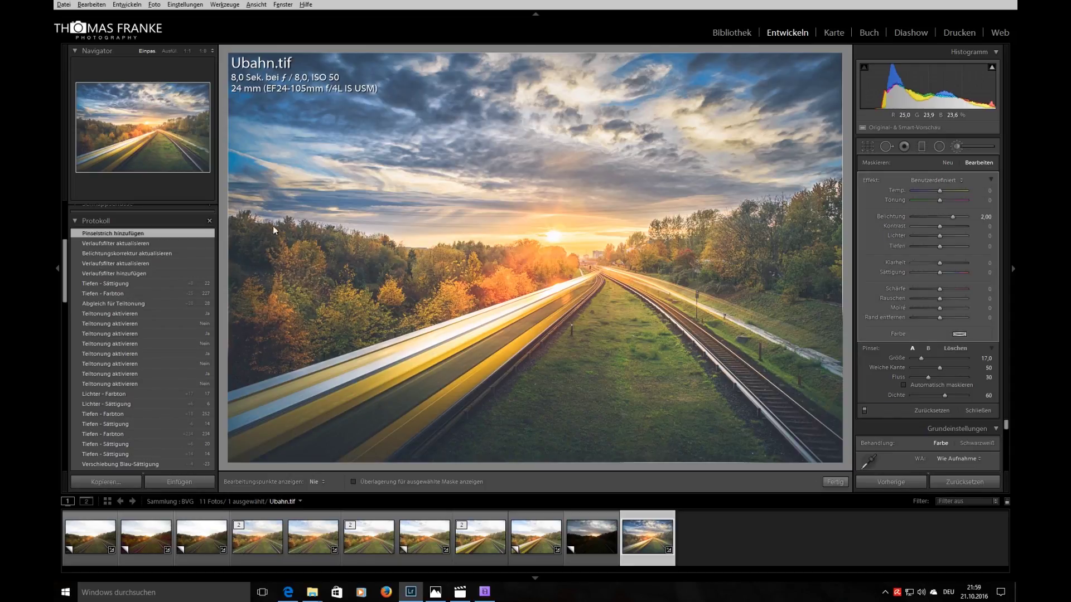
drag(294, 258, 275, 285)
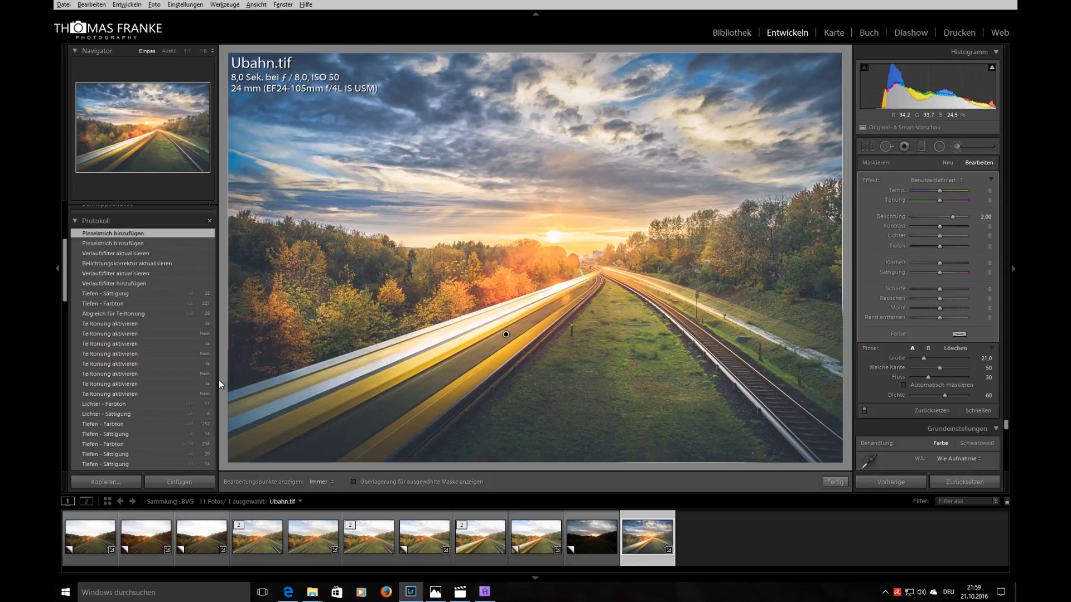
key(h)
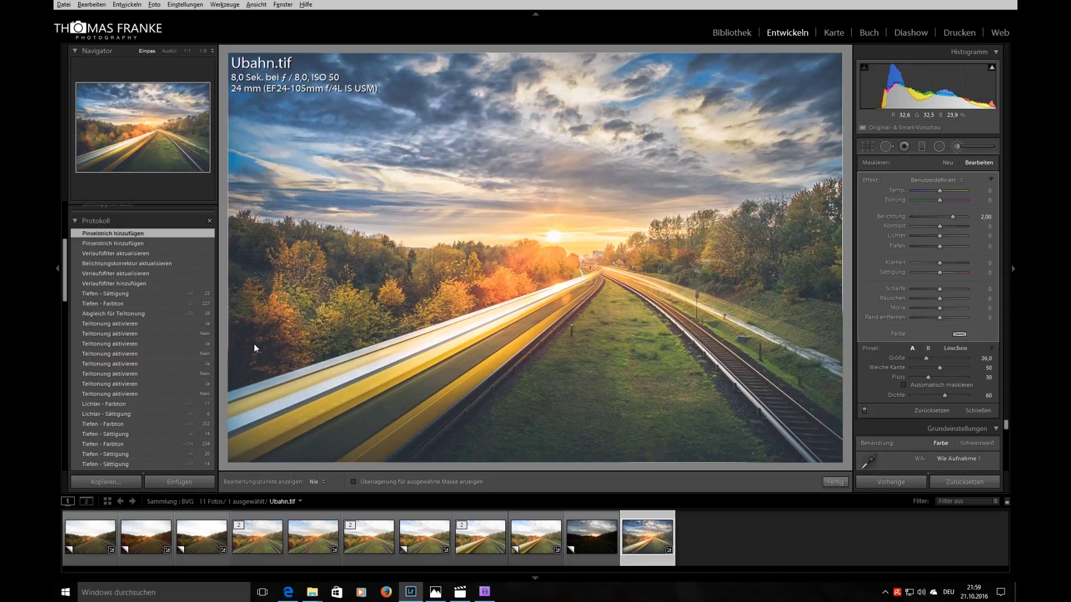
drag(281, 400, 343, 346)
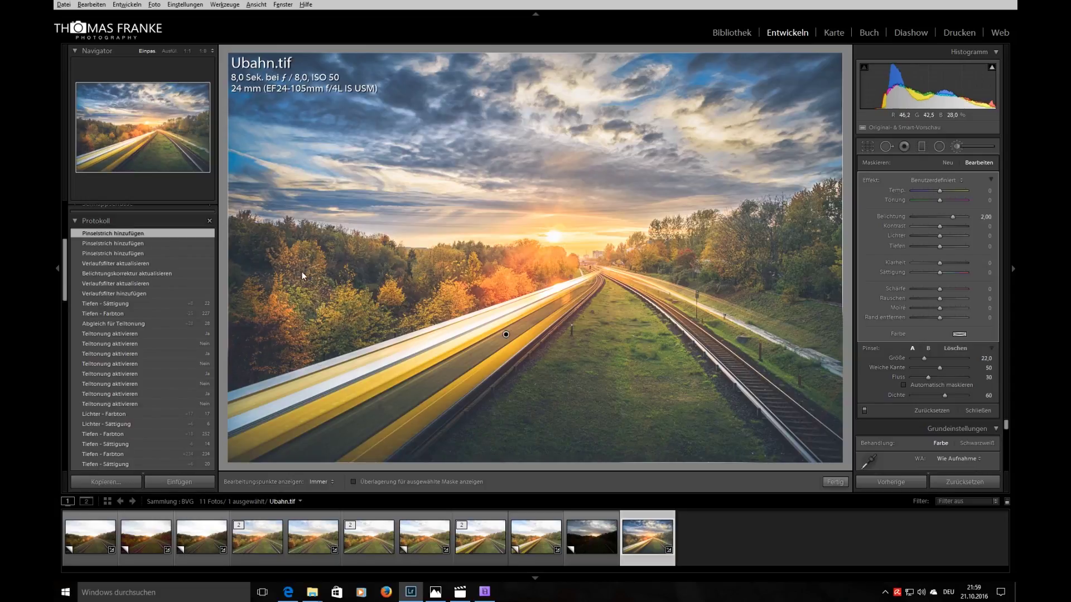
Step: Add brightening dabs and strokes on the right-hand trails with a progressively smaller brush
click(312, 218)
click(307, 220)
key(h)
key(bracketleft)
click(627, 211)
key(bracketleft)
click(641, 246)
key(bracketleft)
drag(642, 279, 652, 292)
drag(737, 318, 702, 309)
drag(623, 268, 717, 326)
Step: Brighten the remaining trail and rail area with further strokes, ending at brush size 19
key(bracketright)
key(bracketright)
drag(647, 284, 725, 337)
drag(674, 298, 794, 358)
key(bracketleft)
drag(593, 286, 624, 357)
mouse_move(599, 290)
mouse_down()
mouse_move(636, 324)
mouse_move(591, 276)
mouse_move(645, 345)
mouse_move(533, 351)
mouse_up()
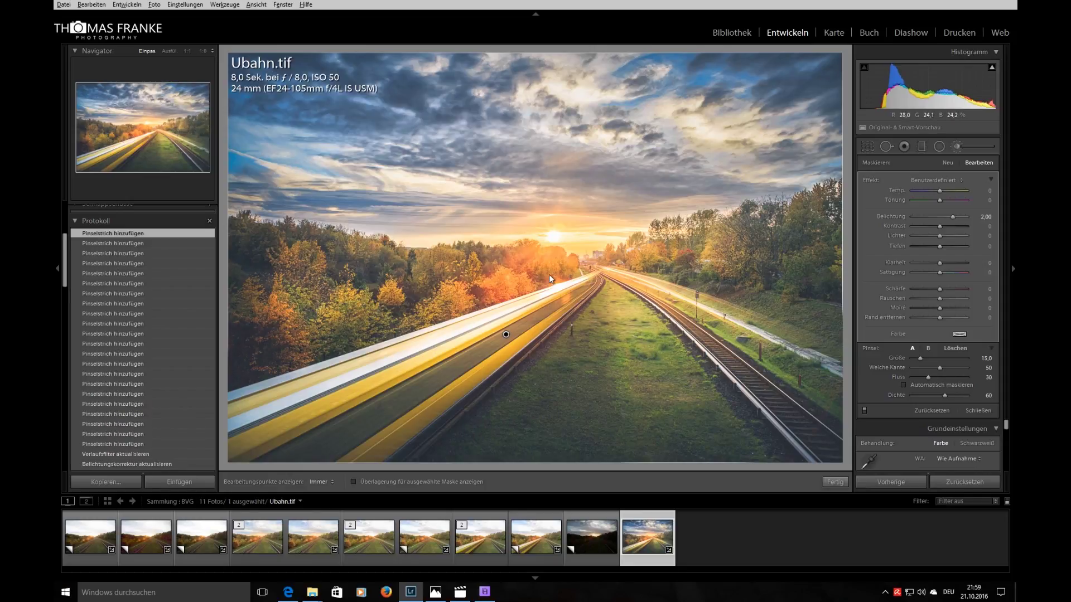
drag(556, 315, 519, 349)
drag(574, 321, 486, 404)
scroll(511, 380, down, 2)
key(h)
key(h)
key(h)
key(h)
key(h)
key(h)
key(h)
key(h)
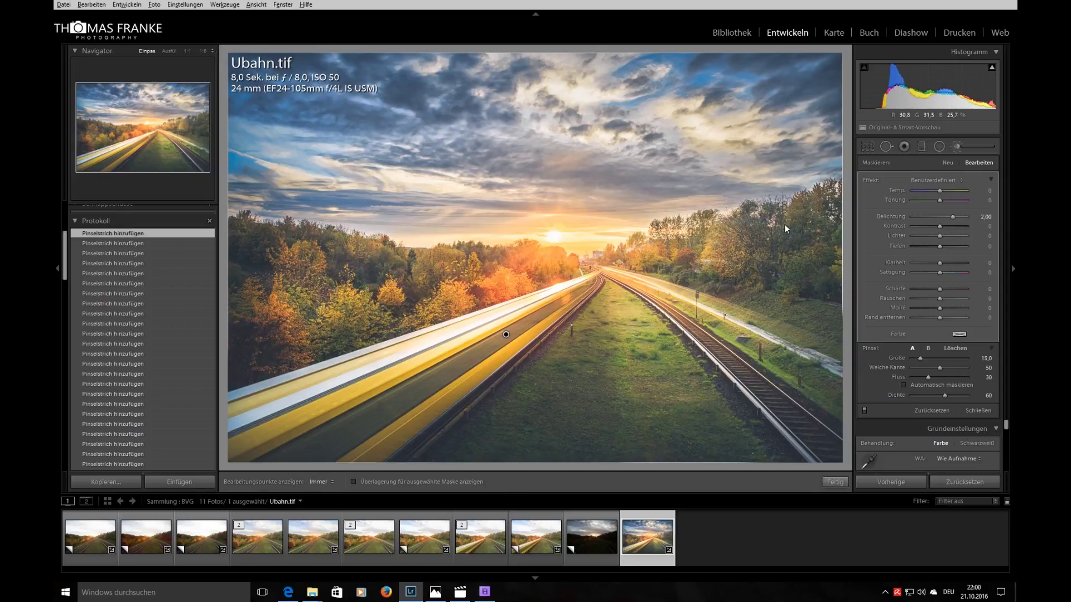
key(h)
key(h)
key(h)
key(h)
key(h)
key(h)
key(h)
key(h)
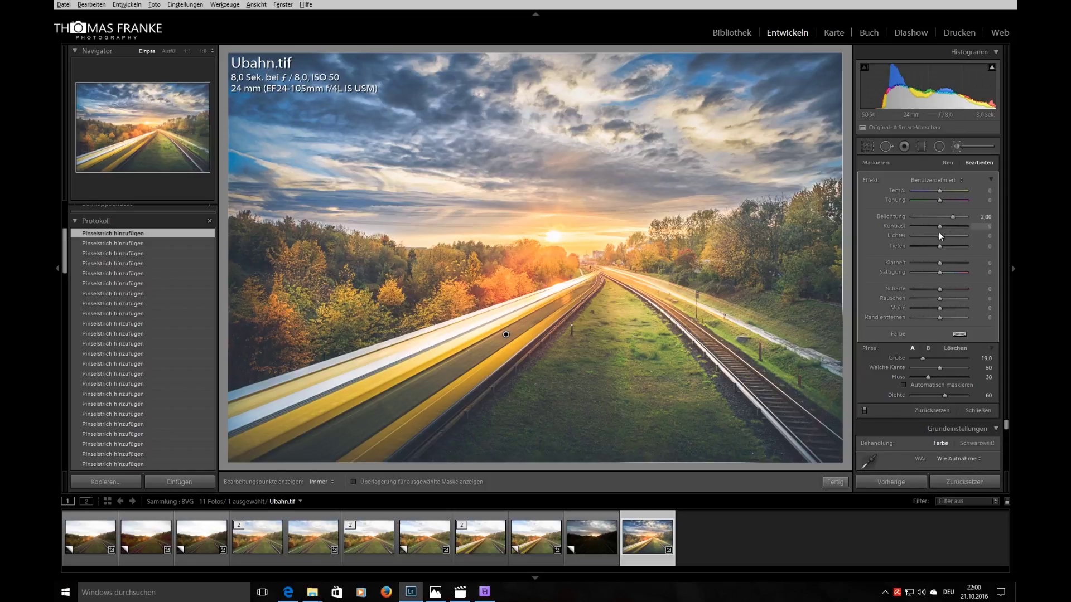
Step: Start a new brush mask with Belichtung set to -2.00
click(947, 164)
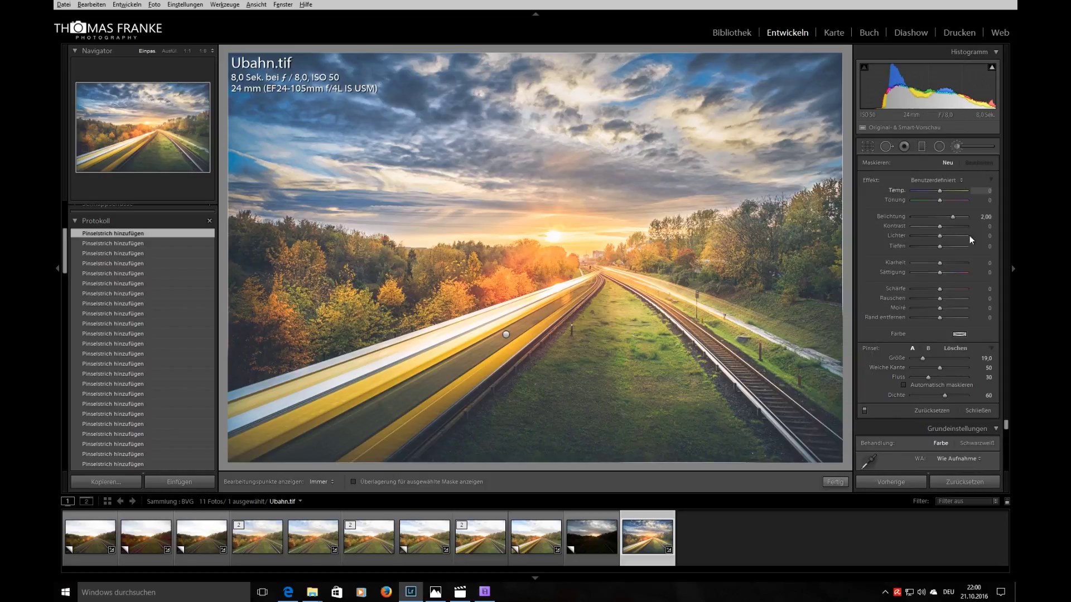
click(985, 216)
text(-2)
key(Return)
Step: Burn in a strip of the sky with -2.00 exposure brush strokes
scroll(550, 298, up, 2)
scroll(566, 259, up, 2)
drag(617, 311, 692, 327)
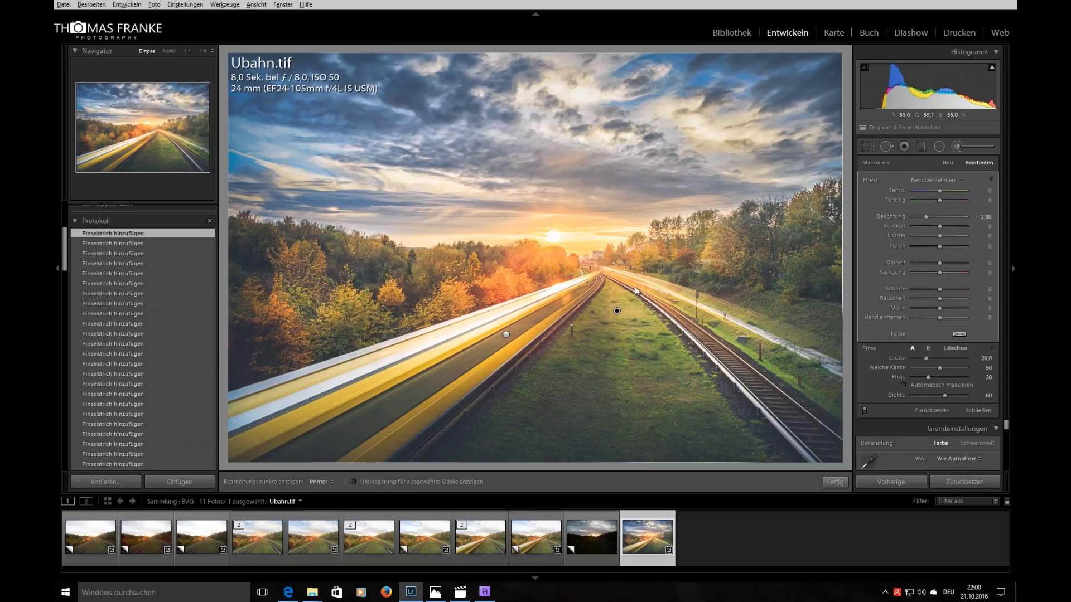
scroll(479, 240, down, 4)
scroll(430, 312, down, 2)
key(h)
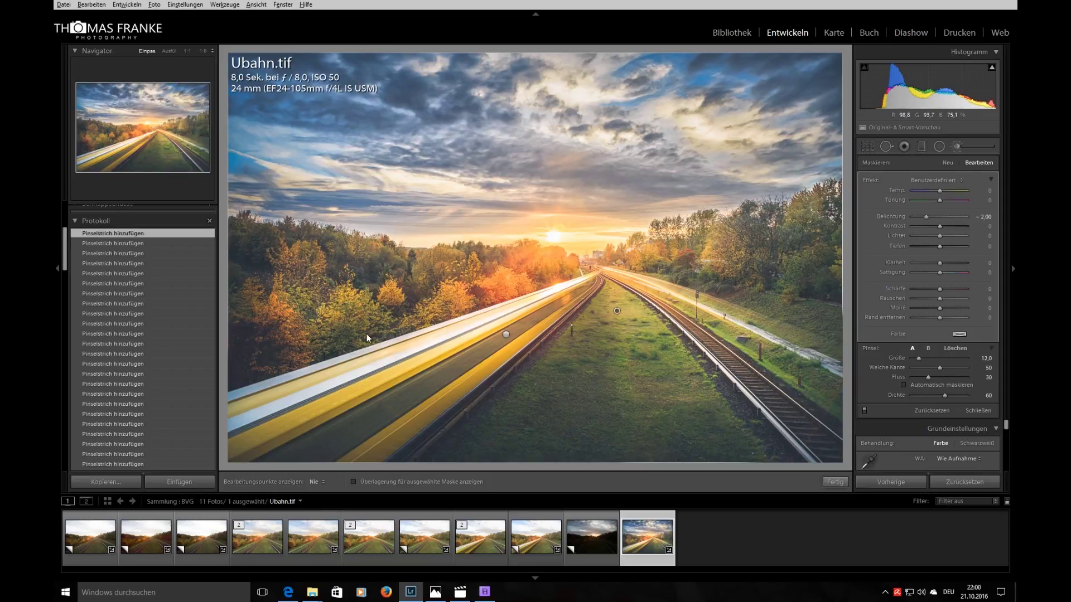
key(h)
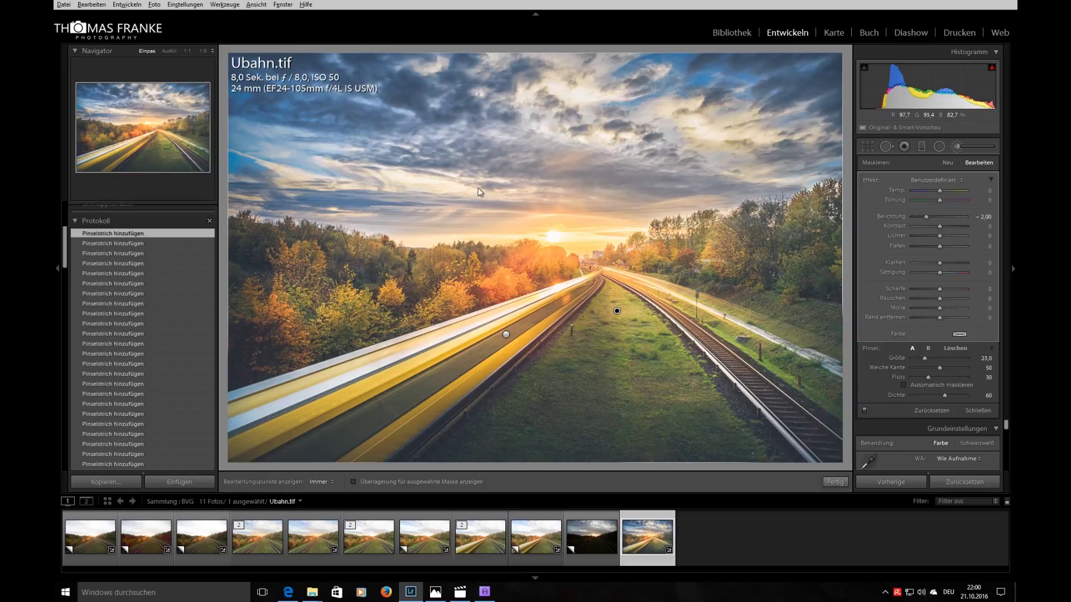
scroll(524, 193, up, 5)
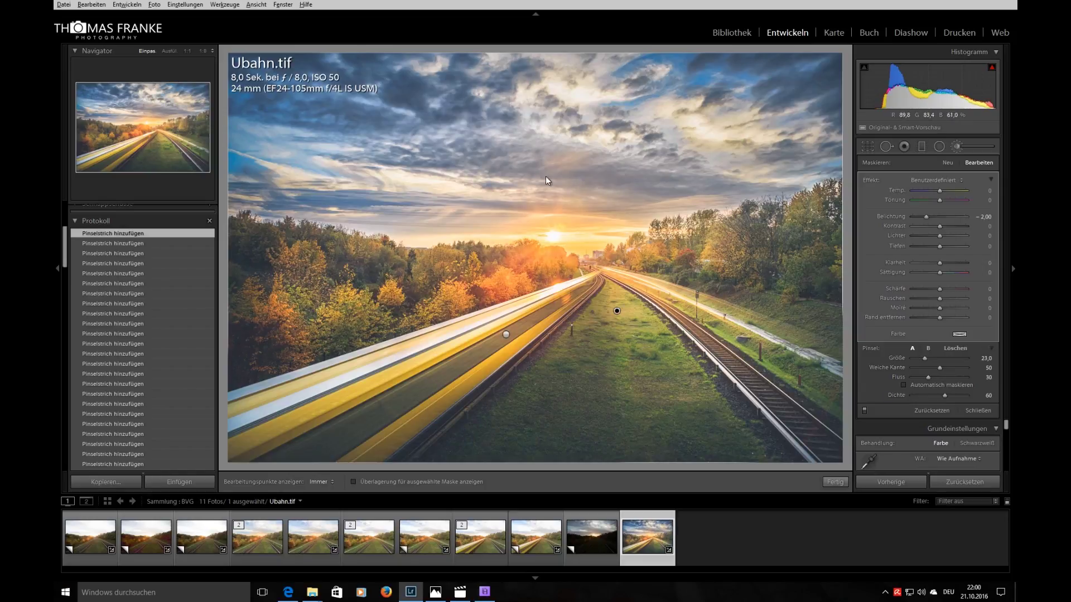
drag(446, 182, 453, 178)
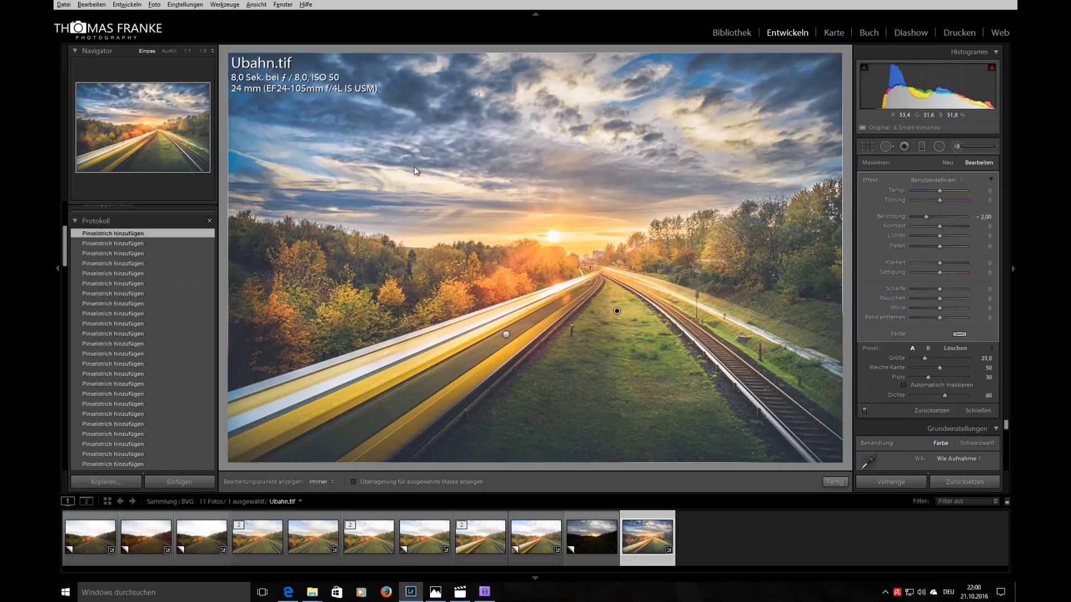